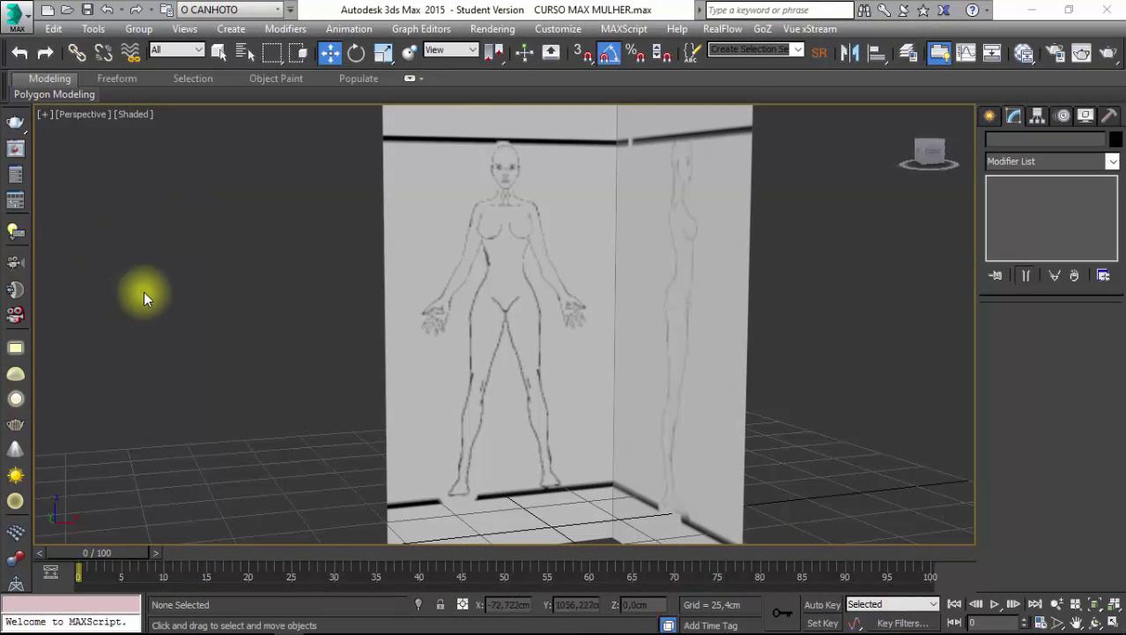
Switch to the Front view and zoom in on the female reference figure.
{"action": "mouse_move", "coordinate": [142, 291]}
{"action": "middle_mouse_down", "text": "alt"}
{"action": "mouse_move", "coordinate": [173, 301]}
{"action": "mouse_move", "coordinate": [203, 353]}
{"action": "mouse_move", "coordinate": [222, 353]}
{"action": "middle_mouse_up", "text": "alt"}
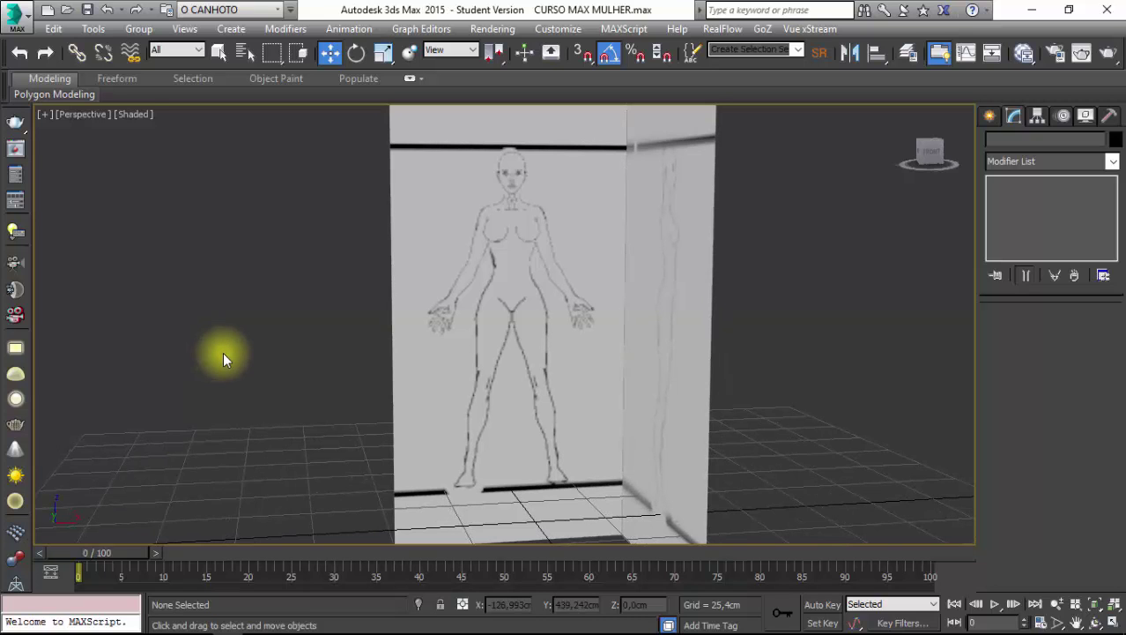
{"action": "key", "text": "f"}
{"action": "scroll", "coordinate": [227, 351], "scroll_direction": "up", "scroll_amount": 4}
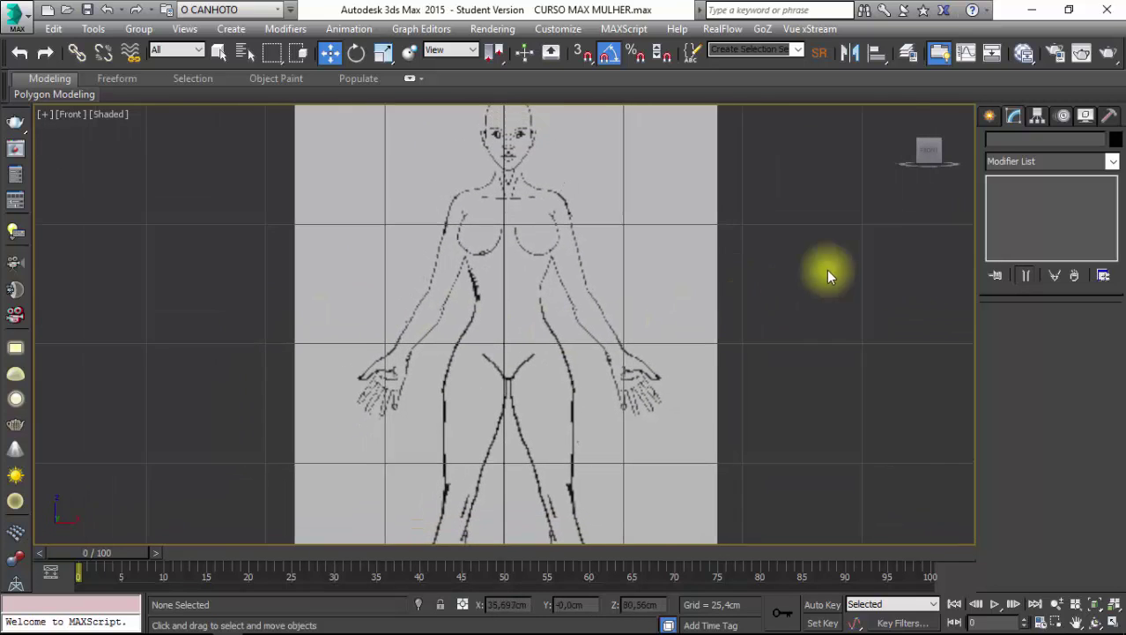
Draw a box from chest to hips beside the centre line, 24,334 cm high, then restore four views.
{"action": "left_click", "coordinate": [989, 117]}
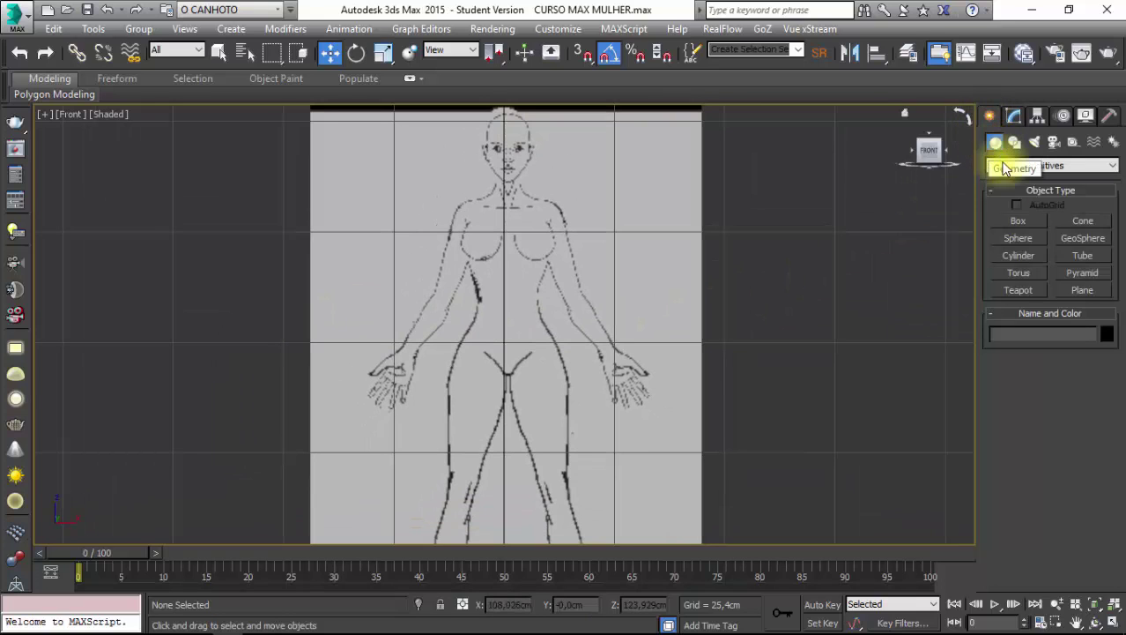
{"action": "left_click", "coordinate": [1018, 220]}
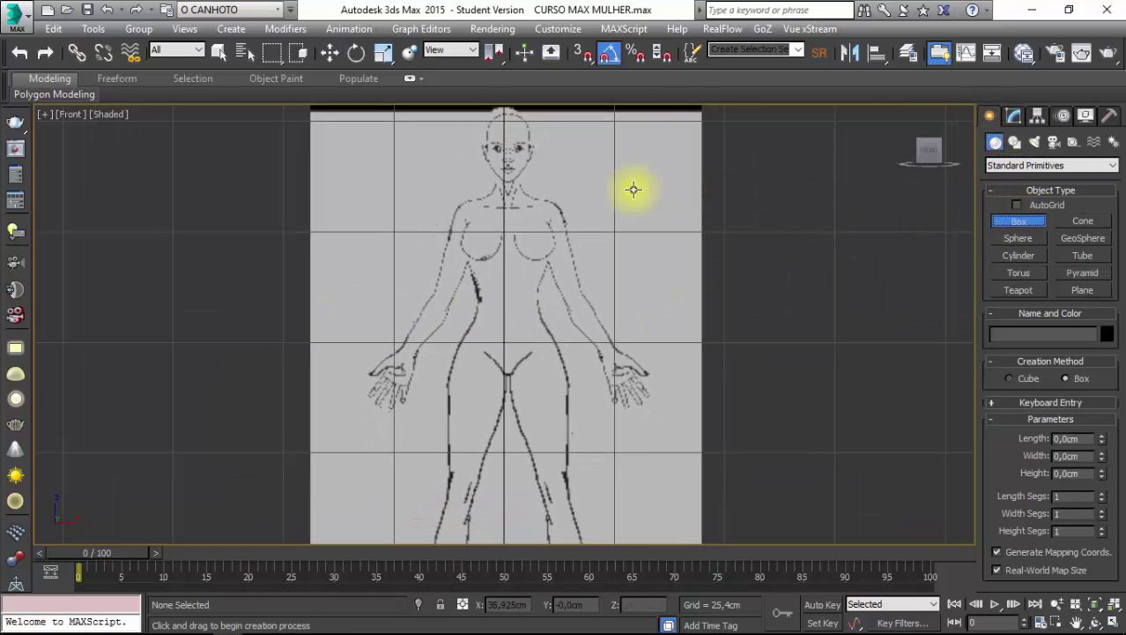
{"action": "left_click_drag", "start_coordinate": [506, 194], "coordinate": [544, 355]}
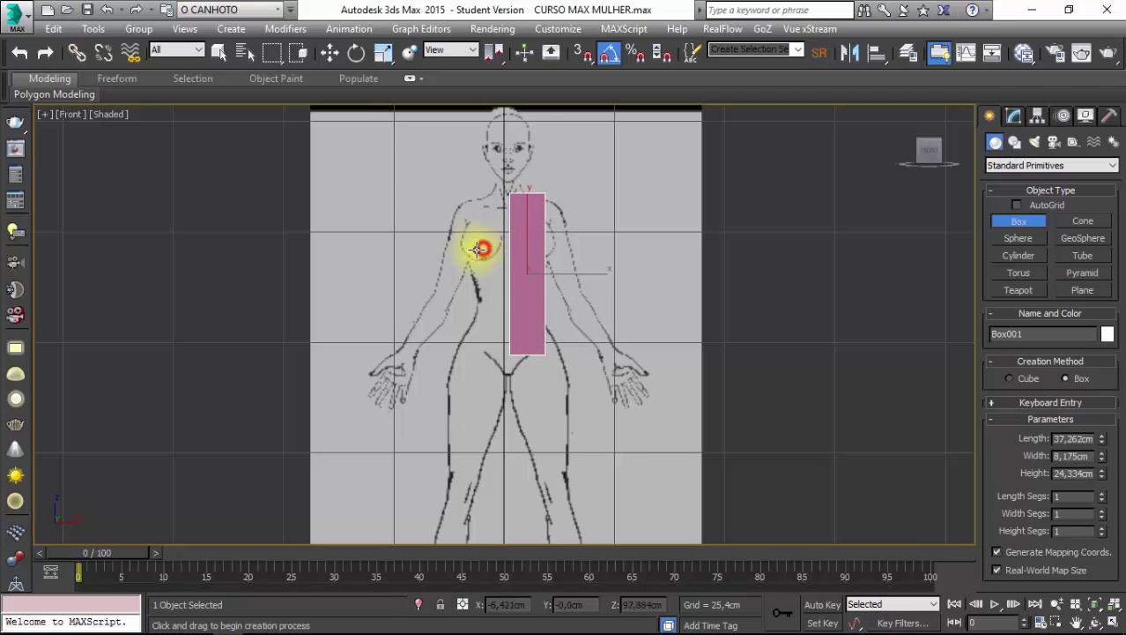
{"action": "left_click", "coordinate": [478, 248]}
{"action": "left_click", "coordinate": [1110, 608]}
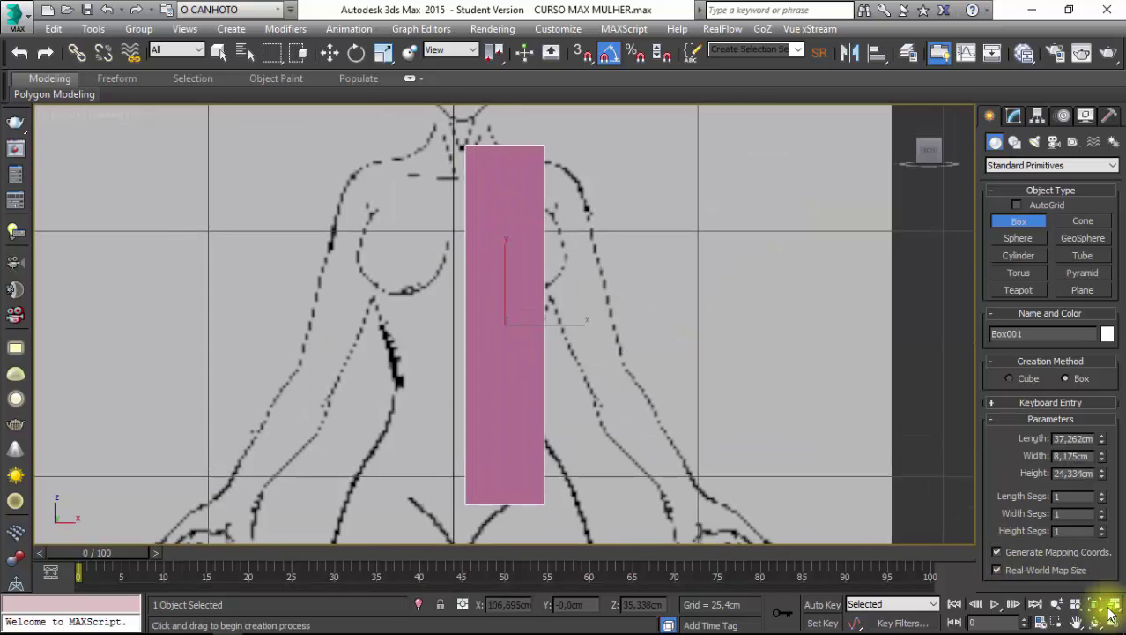
{"action": "left_click", "coordinate": [1113, 622]}
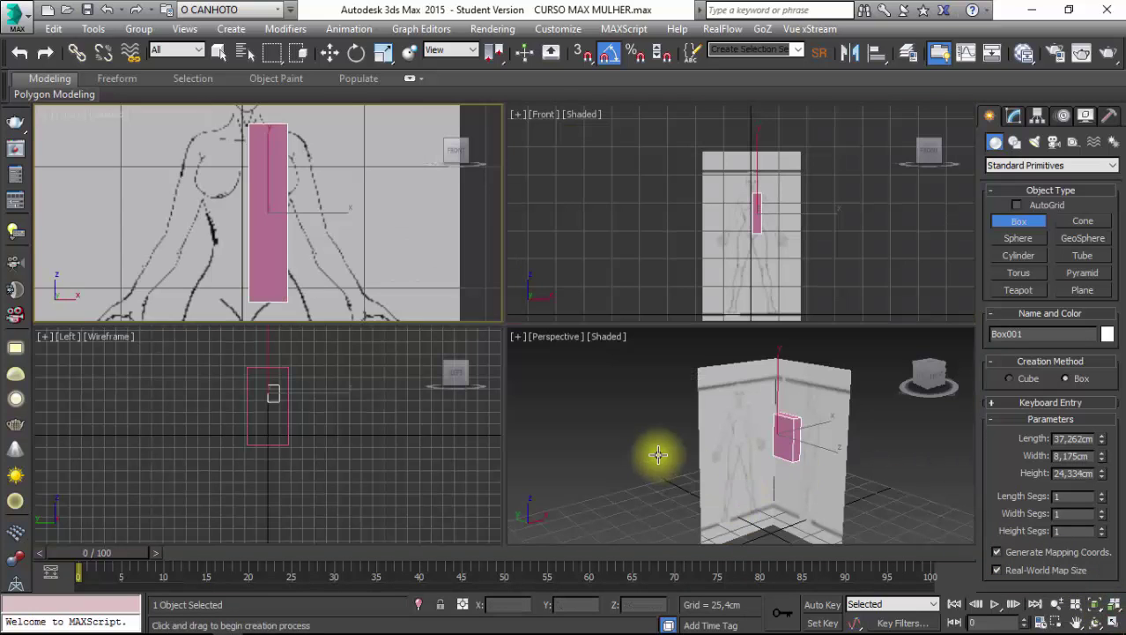
Set the Left viewport to Shaded, zoom in on the torso, and open Box001's parameters with Move active.
{"action": "middle_click_drag", "start_coordinate": [644, 446], "coordinate": [549, 445], "text": "alt"}
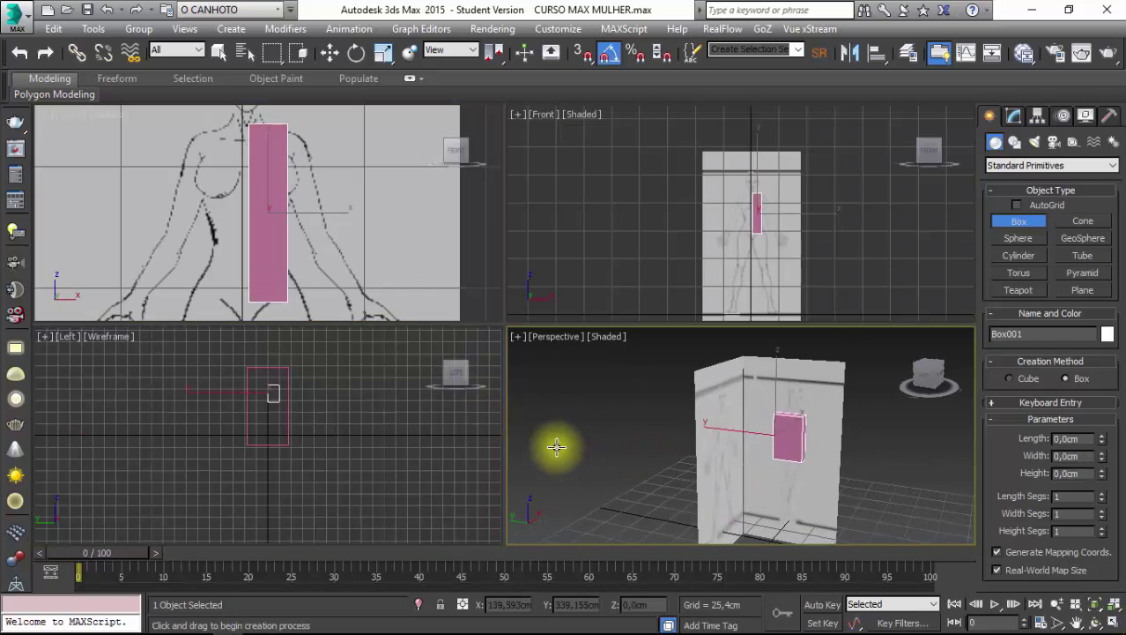
{"action": "left_click", "coordinate": [113, 336]}
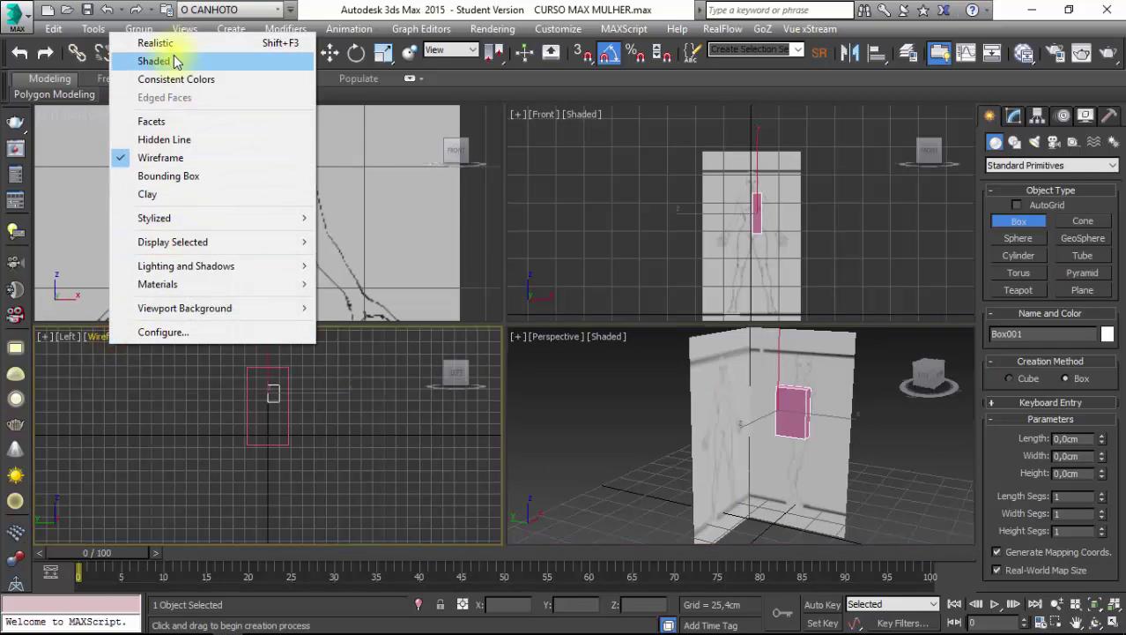
{"action": "left_click", "coordinate": [175, 61]}
{"action": "scroll", "coordinate": [168, 340], "scroll_direction": "up", "scroll_amount": 2}
{"action": "scroll", "coordinate": [164, 357], "scroll_direction": "up", "scroll_amount": 2}
{"action": "scroll", "coordinate": [162, 358], "scroll_direction": "up", "scroll_amount": 2}
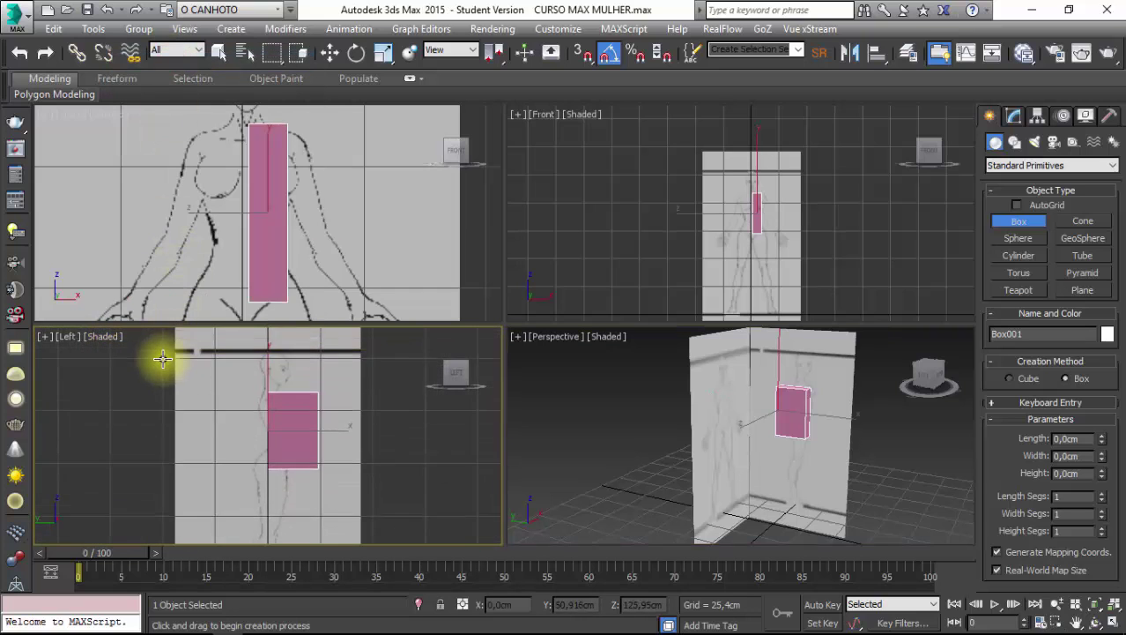
{"action": "scroll", "coordinate": [162, 358], "scroll_direction": "up", "scroll_amount": 2}
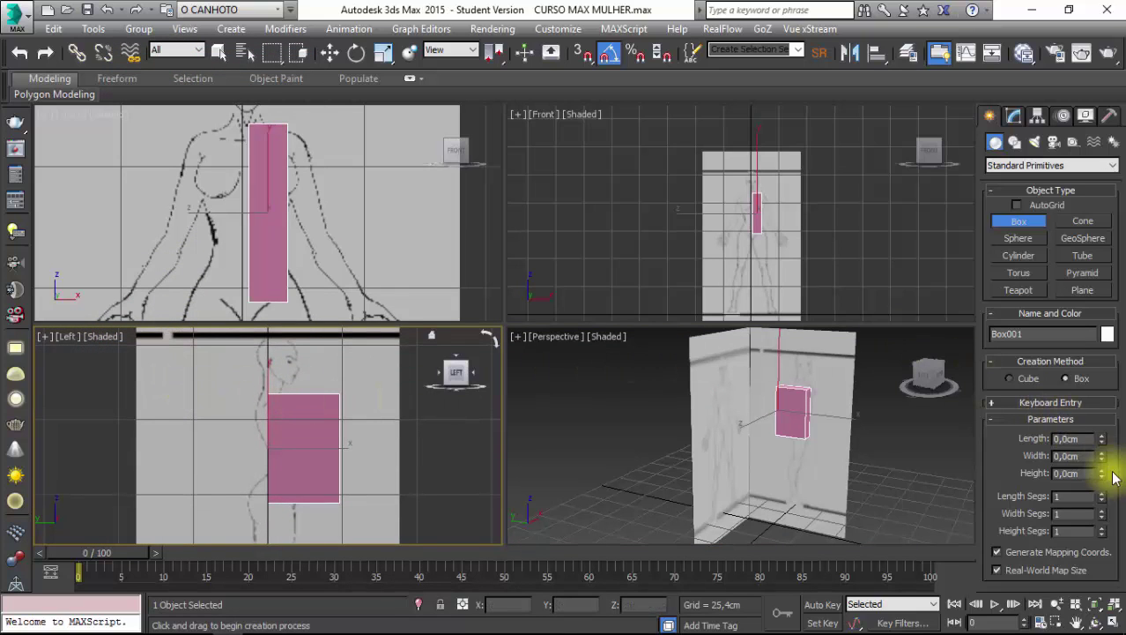
{"action": "left_click", "coordinate": [1014, 116]}
{"action": "key", "text": "w"}
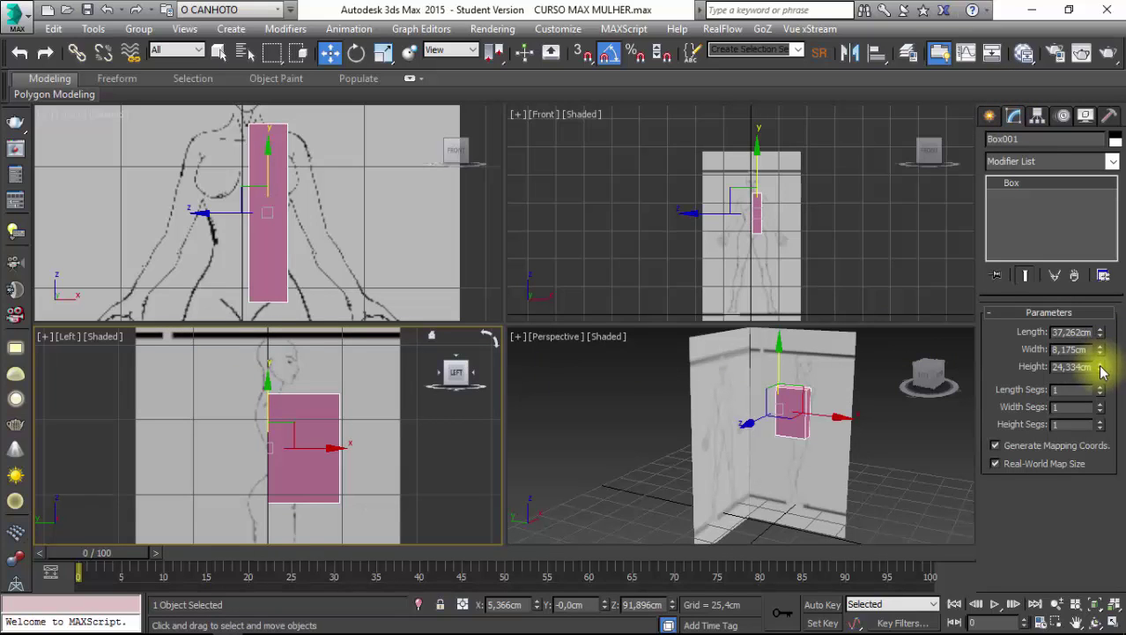
Reduce Box001's height to 11,924 cm and move its edge onto the figure's centre line.
{"action": "left_click_drag", "start_coordinate": [1103, 369], "coordinate": [1093, 420]}
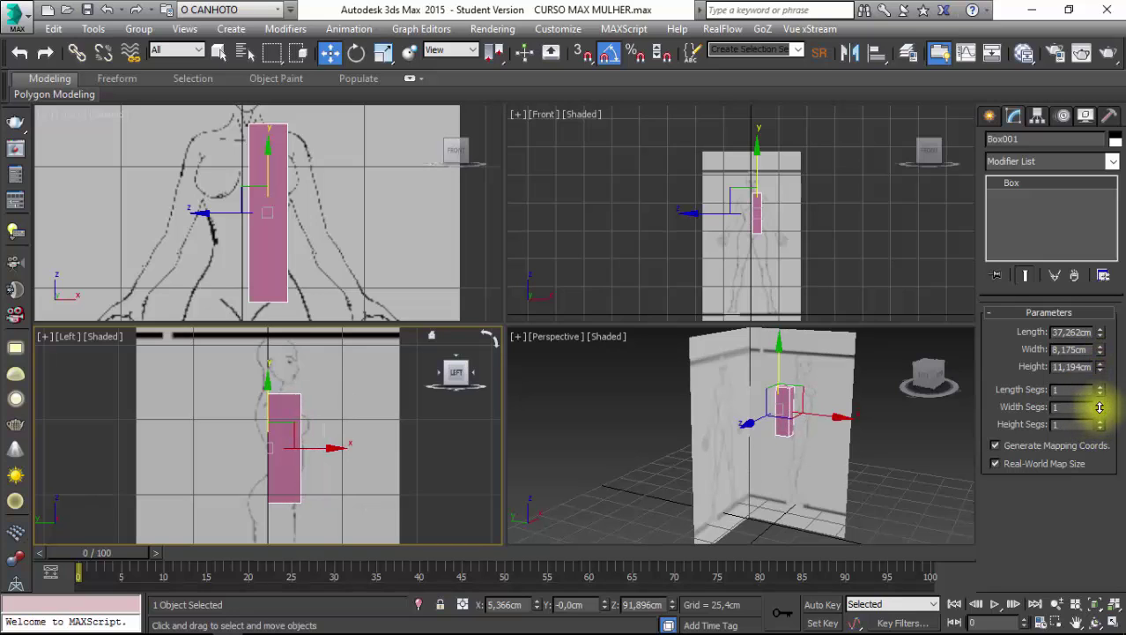
{"action": "left_click_drag", "start_coordinate": [1100, 405], "coordinate": [1100, 401]}
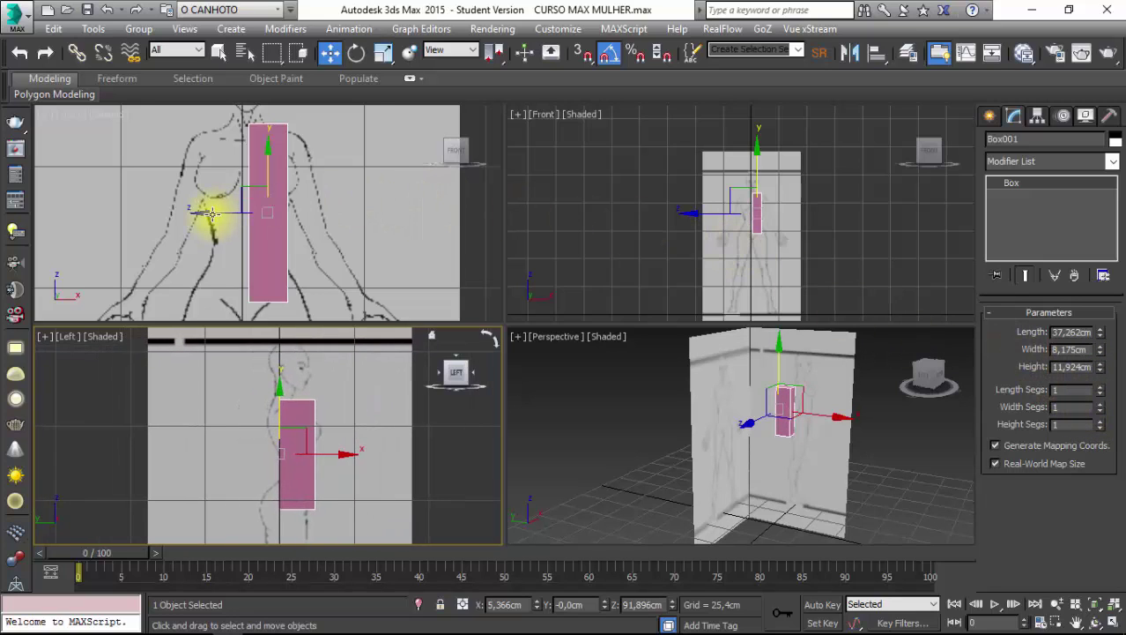
{"action": "left_click", "coordinate": [211, 213]}
{"action": "left_click", "coordinate": [255, 201]}
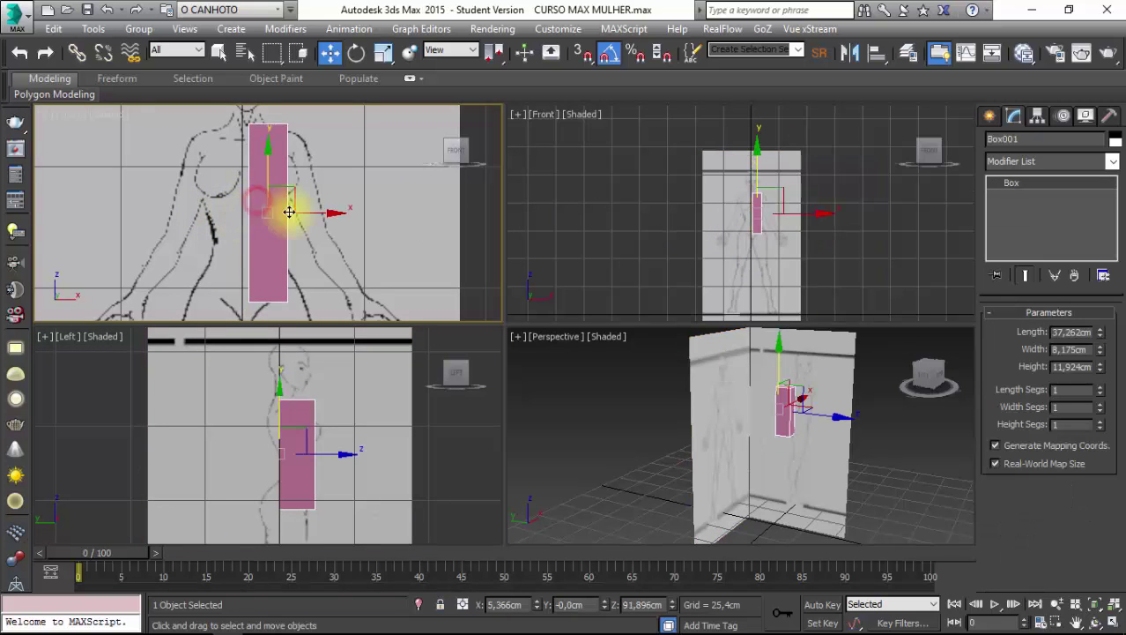
{"action": "left_click_drag", "start_coordinate": [307, 212], "coordinate": [300, 213]}
{"action": "type", "text": "4"}
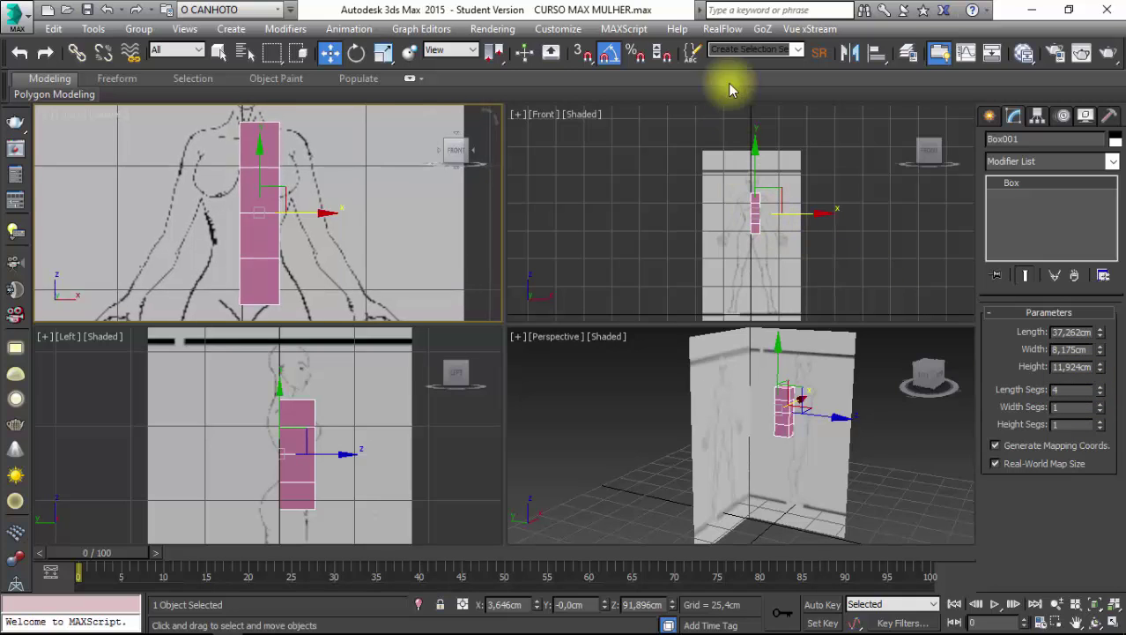
Switch the top-left viewport to Top view and centre it on the box.
{"action": "right_click", "coordinate": [648, 218]}
{"action": "left_click", "coordinate": [648, 219]}
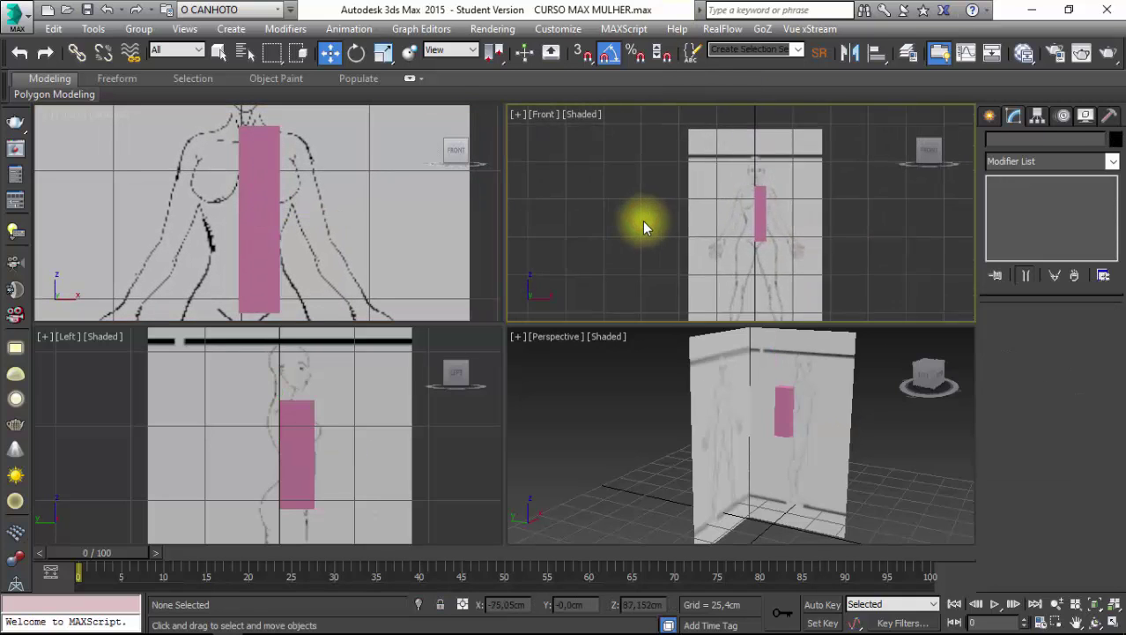
{"action": "left_click", "coordinate": [376, 204]}
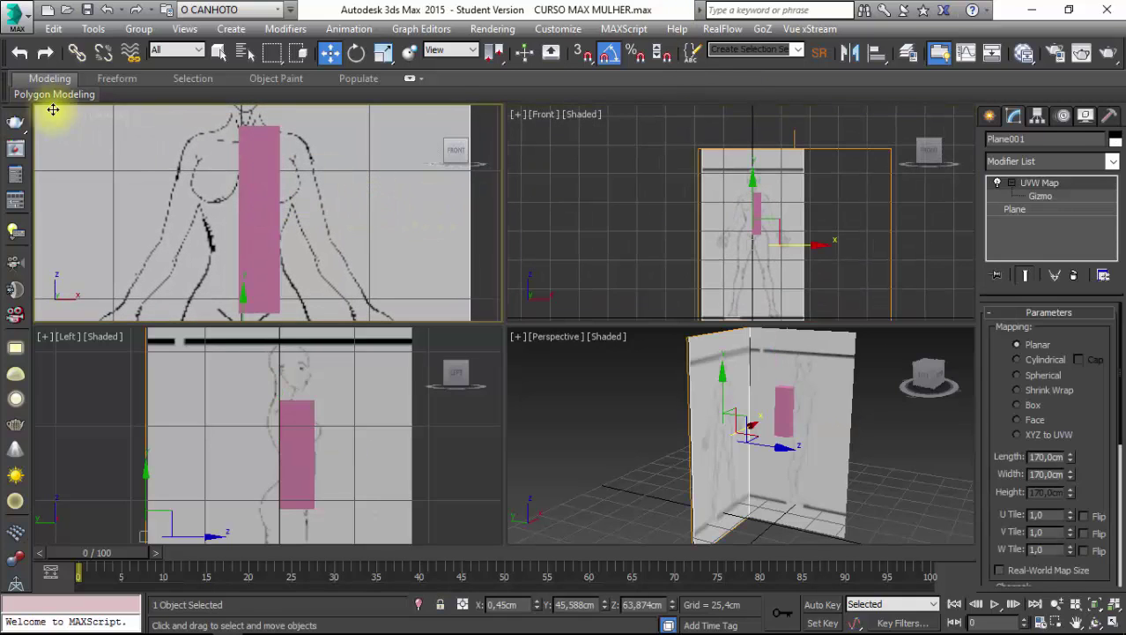
{"action": "left_click", "coordinate": [96, 119]}
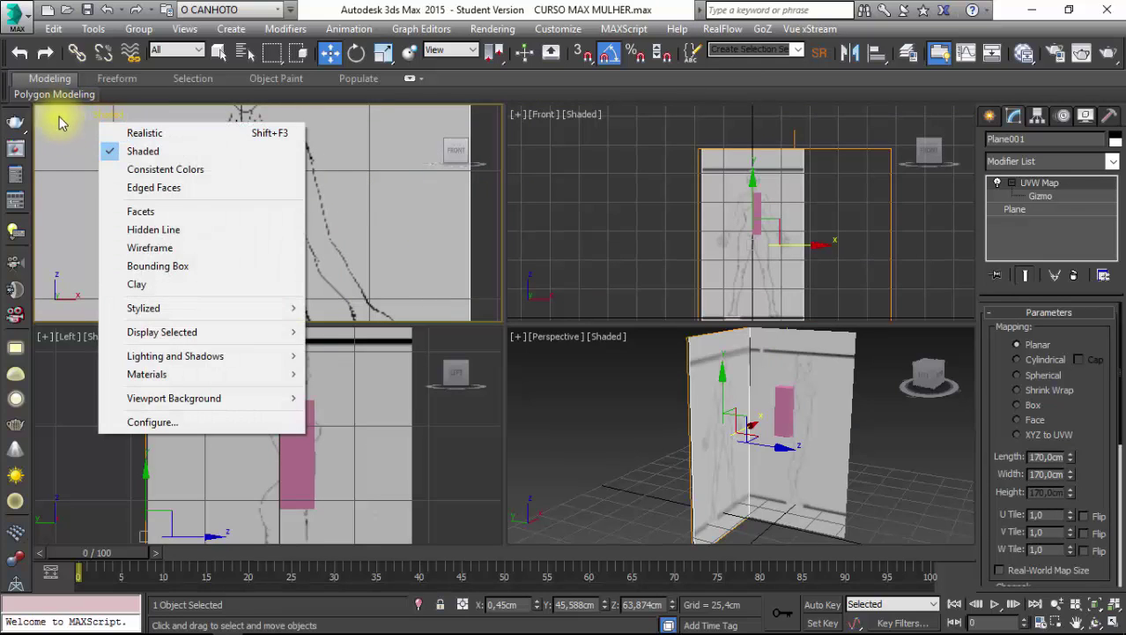
{"action": "left_click", "coordinate": [71, 118]}
{"action": "left_click", "coordinate": [107, 212]}
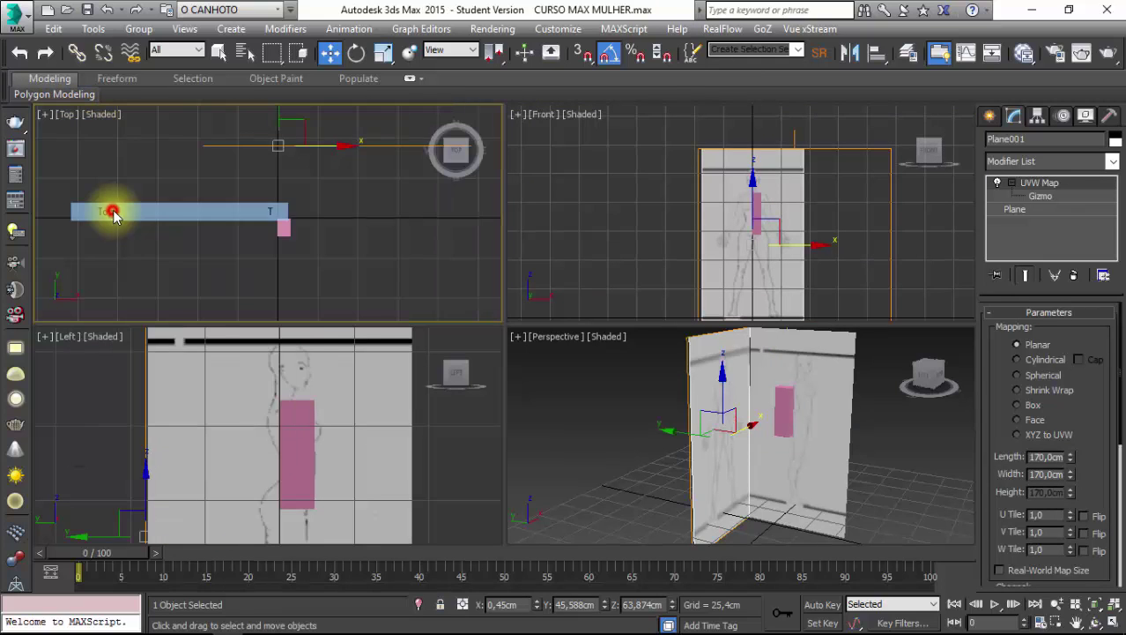
{"action": "middle_click_drag", "start_coordinate": [129, 220], "coordinate": [143, 218]}
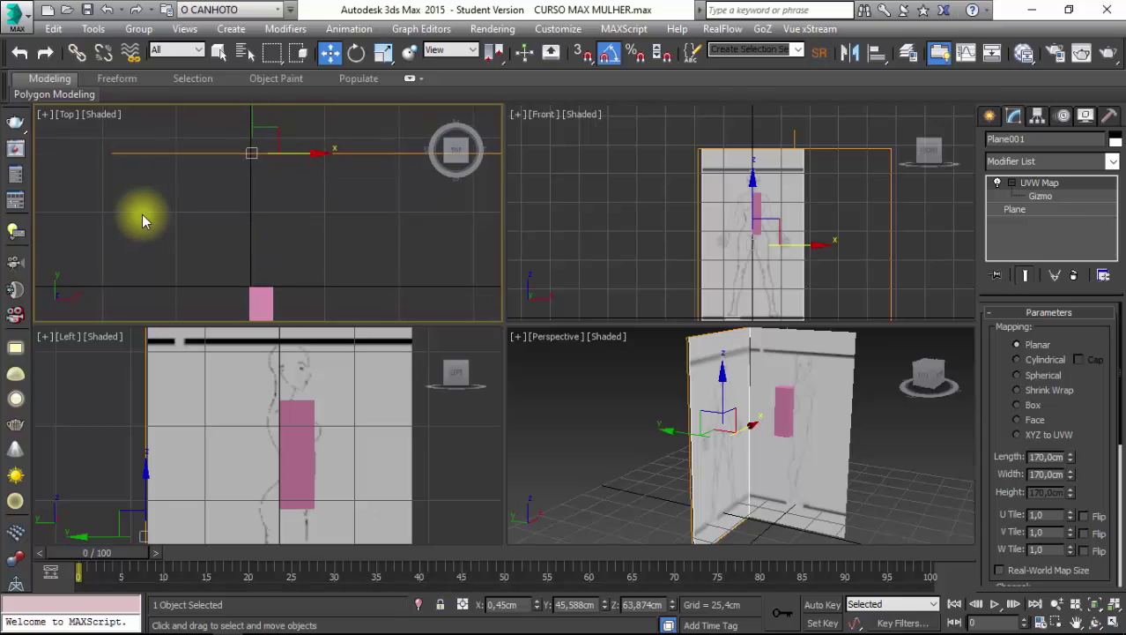
{"action": "scroll", "coordinate": [142, 218], "scroll_direction": "down", "scroll_amount": 1}
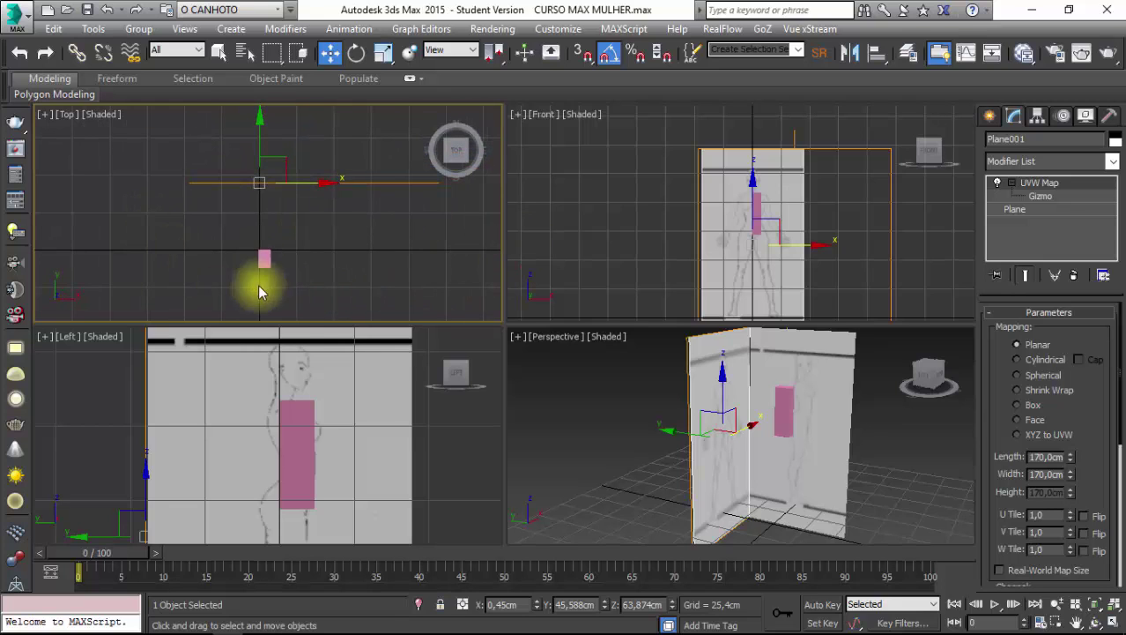
Orbit the Perspective view around the figure and window-select both reference planes.
{"action": "left_click", "coordinate": [627, 377]}
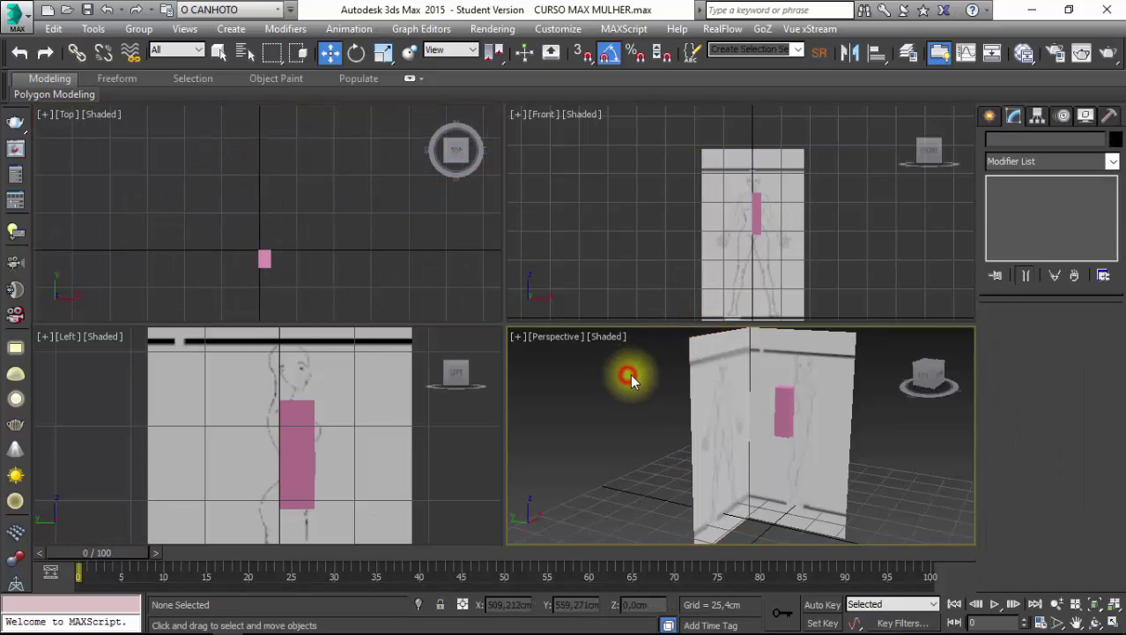
{"action": "mouse_move", "coordinate": [623, 371]}
{"action": "middle_mouse_down", "text": "alt"}
{"action": "mouse_move", "coordinate": [686, 427]}
{"action": "mouse_move", "coordinate": [768, 412]}
{"action": "mouse_move", "coordinate": [716, 411]}
{"action": "mouse_move", "coordinate": [729, 403]}
{"action": "middle_mouse_up", "text": "alt"}
{"action": "left_click", "coordinate": [804, 397]}
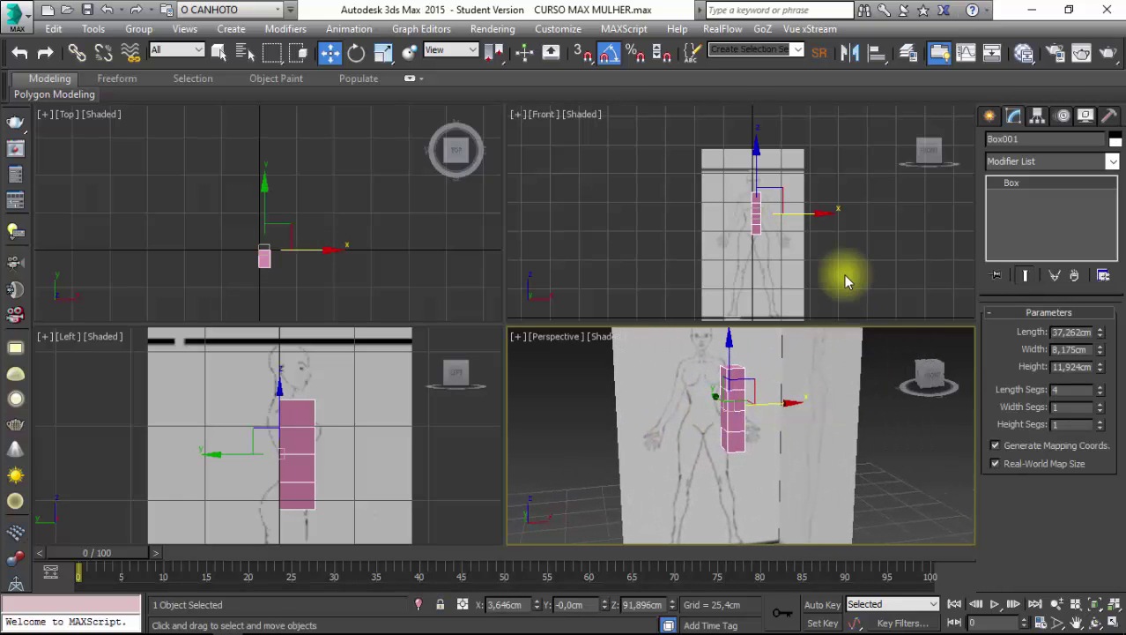
{"action": "mouse_move", "coordinate": [810, 471]}
{"action": "middle_mouse_down", "text": "alt"}
{"action": "mouse_move", "coordinate": [760, 433]}
{"action": "mouse_move", "coordinate": [729, 427]}
{"action": "middle_mouse_up", "text": "alt"}
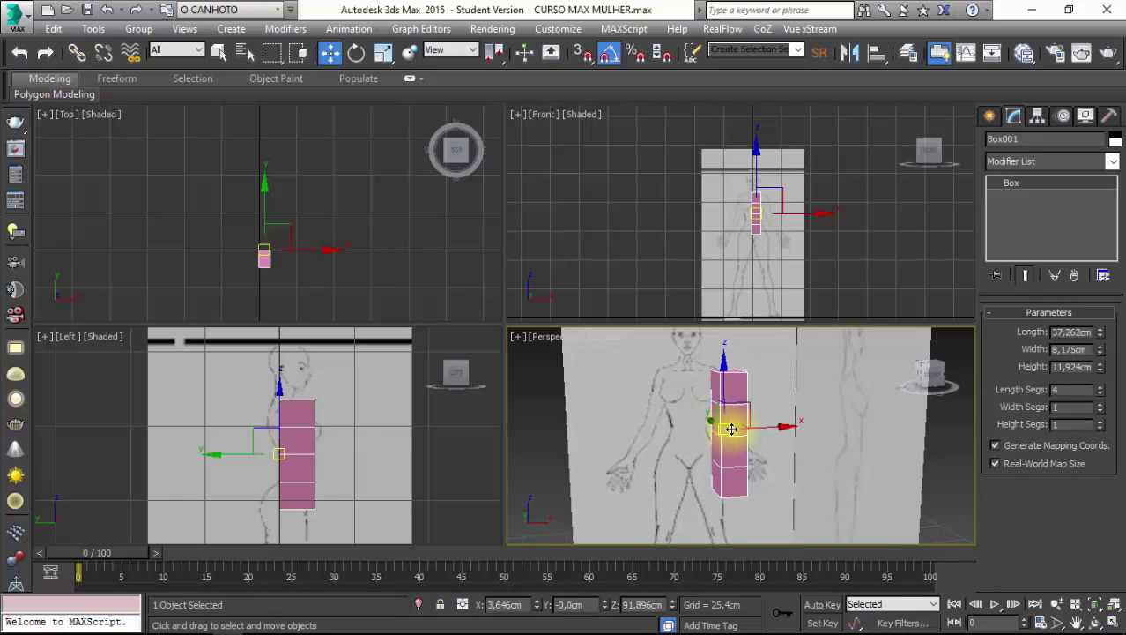
{"action": "left_click", "coordinate": [710, 255]}
{"action": "scroll", "coordinate": [705, 261], "scroll_direction": "up", "scroll_amount": 3}
{"action": "scroll", "coordinate": [709, 281], "scroll_direction": "up", "scroll_amount": 2}
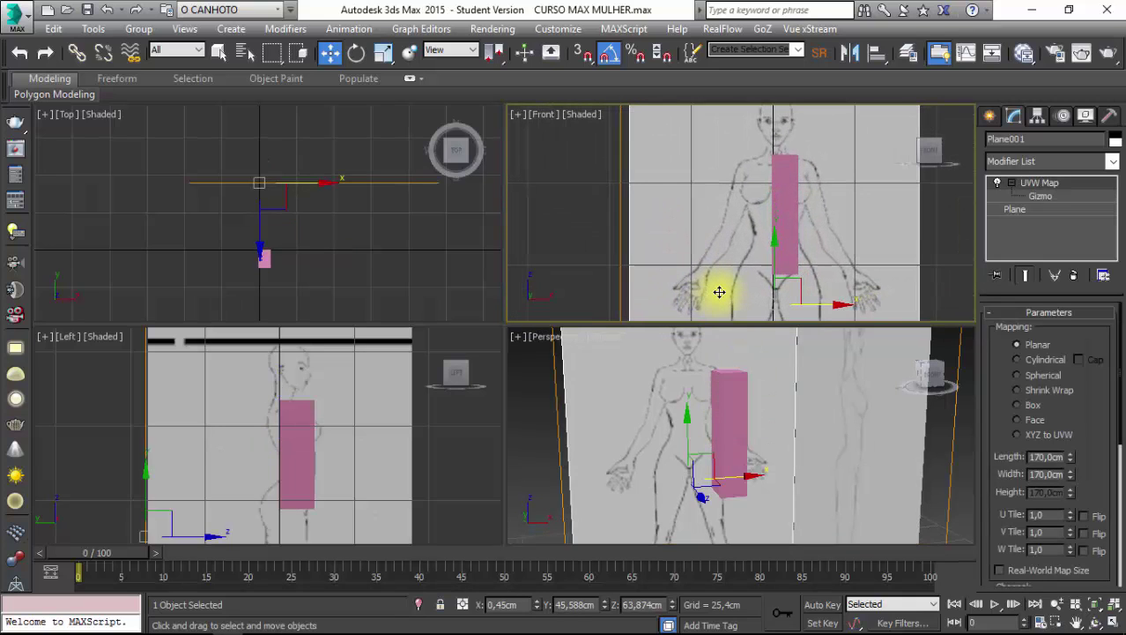
{"action": "scroll", "coordinate": [714, 297], "scroll_direction": "up", "scroll_amount": 1}
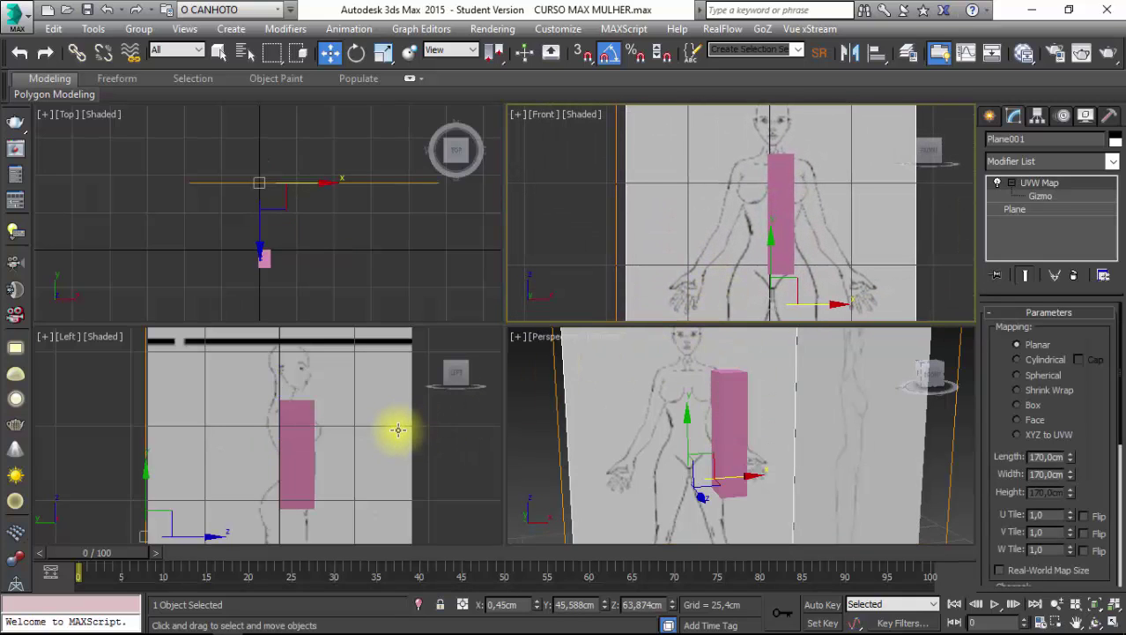
{"action": "left_click", "coordinate": [734, 438]}
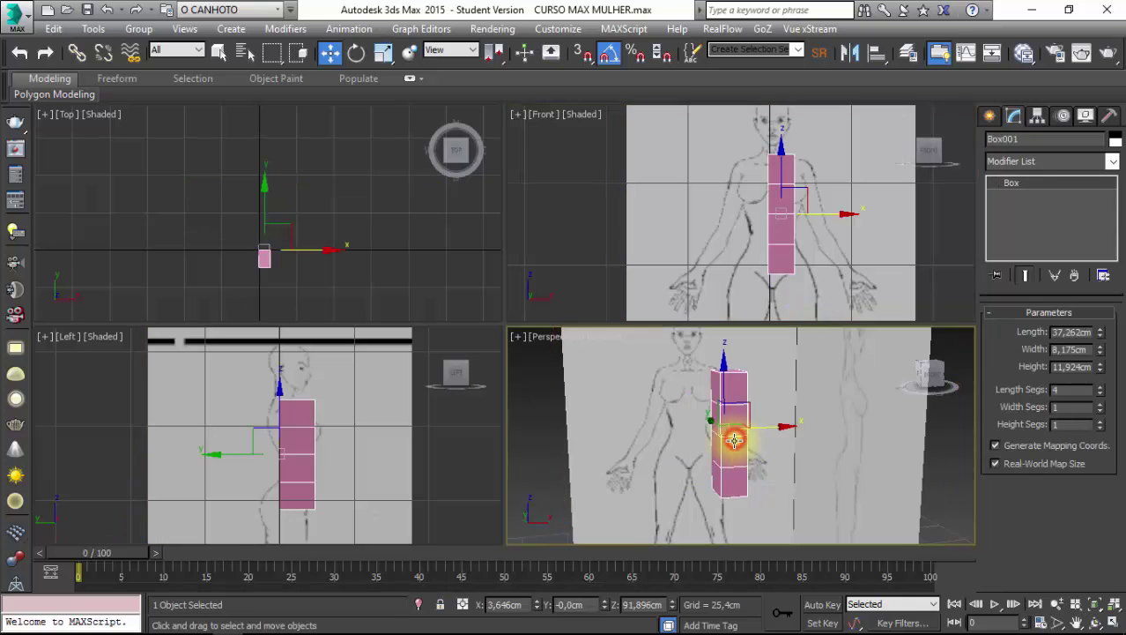
{"action": "left_click", "coordinate": [766, 409]}
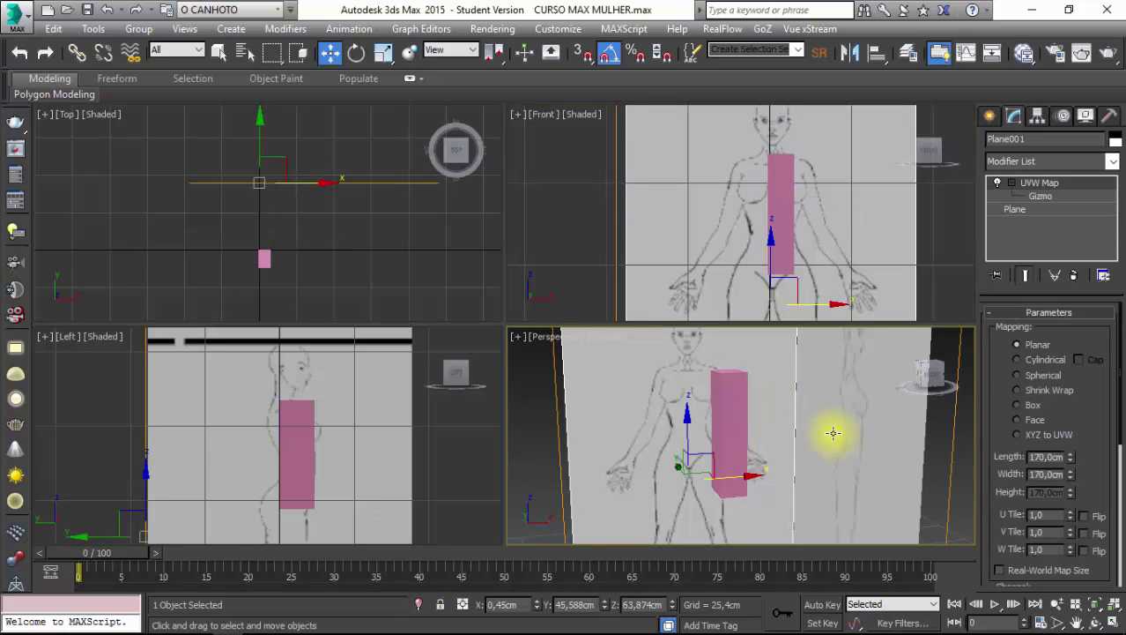
{"action": "mouse_move", "coordinate": [830, 433]}
{"action": "middle_mouse_down", "text": "alt"}
{"action": "mouse_move", "coordinate": [819, 428]}
{"action": "mouse_move", "coordinate": [820, 460]}
{"action": "mouse_move", "coordinate": [761, 440]}
{"action": "mouse_move", "coordinate": [827, 356]}
{"action": "middle_mouse_up", "text": "alt"}
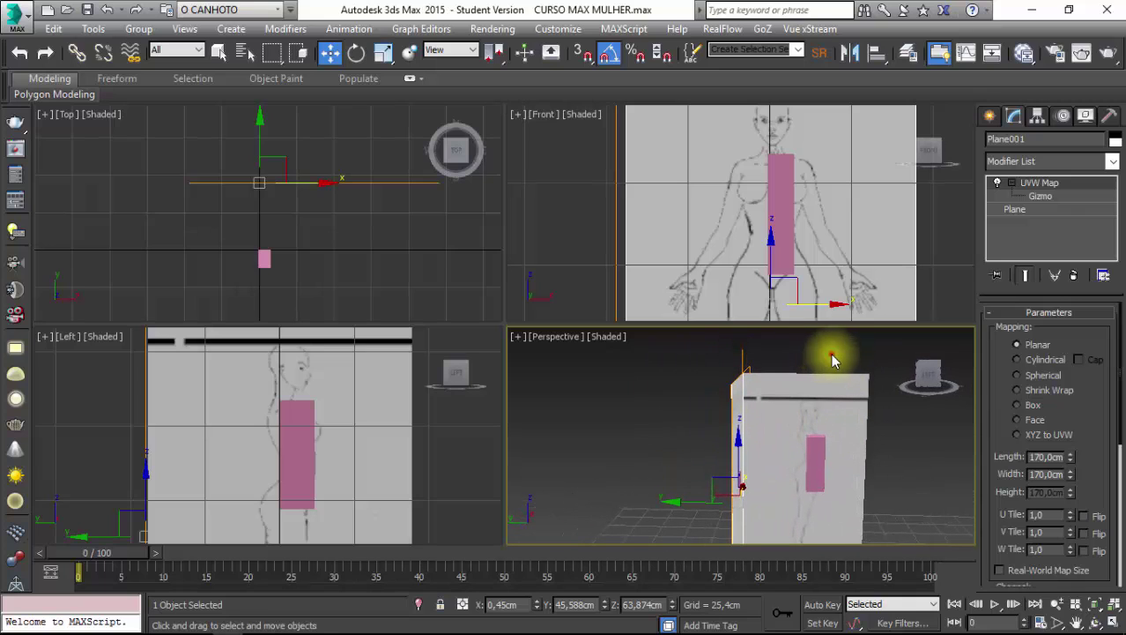
{"action": "left_click_drag", "start_coordinate": [829, 358], "coordinate": [714, 416]}
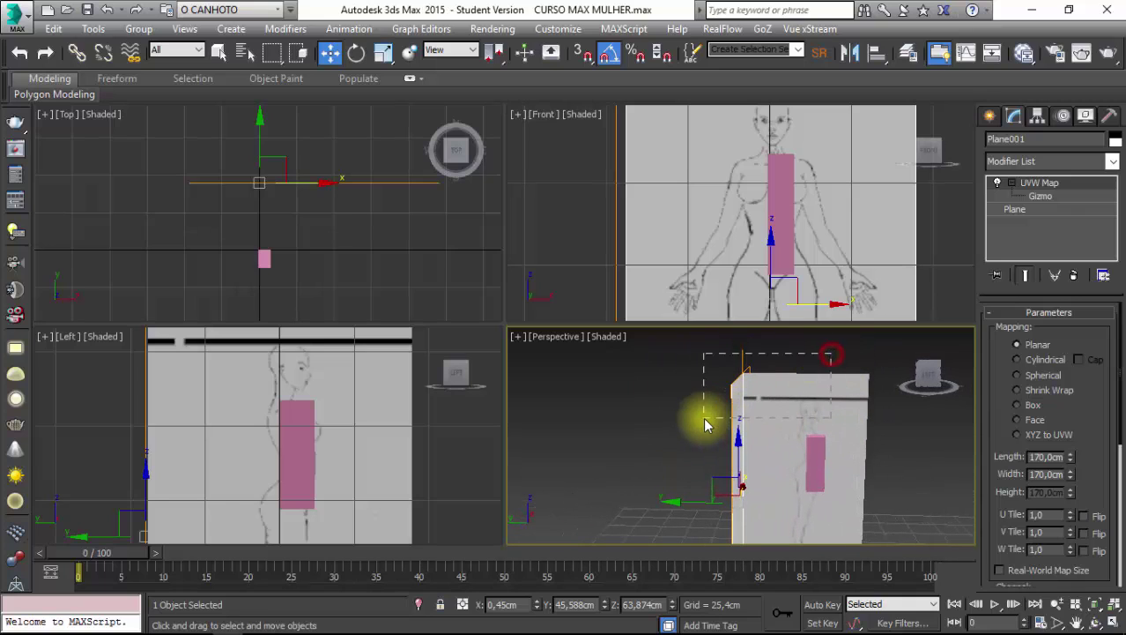
Freeze both reference planes, then select Box001 with the figure facing front.
{"action": "right_click", "coordinate": [778, 411]}
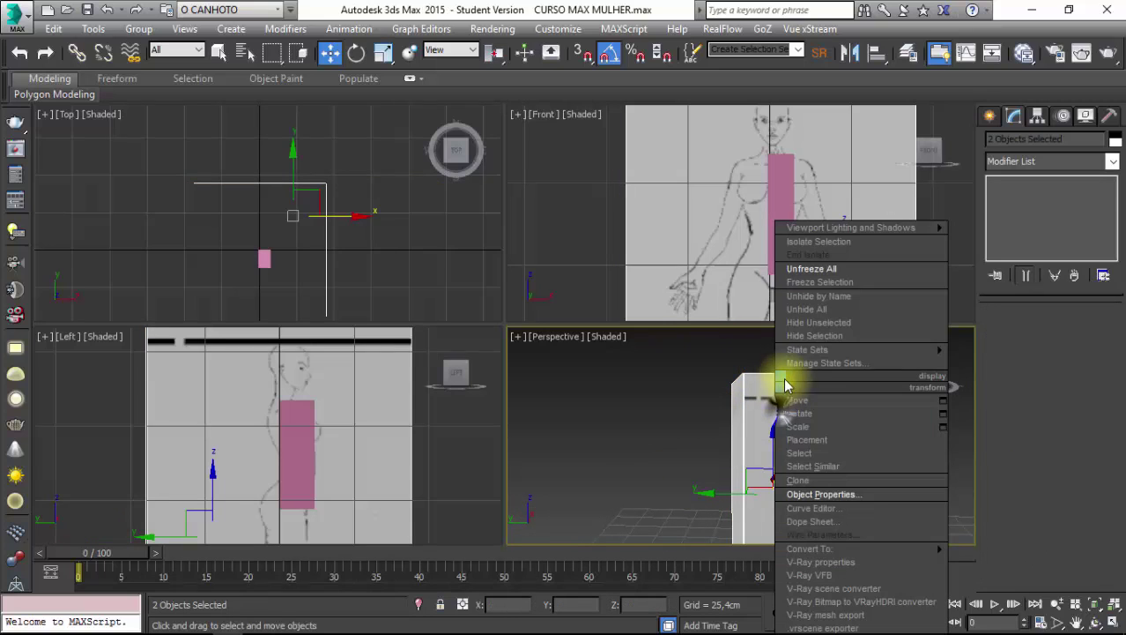
{"action": "left_click", "coordinate": [804, 284]}
{"action": "middle_click_drag", "start_coordinate": [699, 390], "coordinate": [722, 418], "text": "alt"}
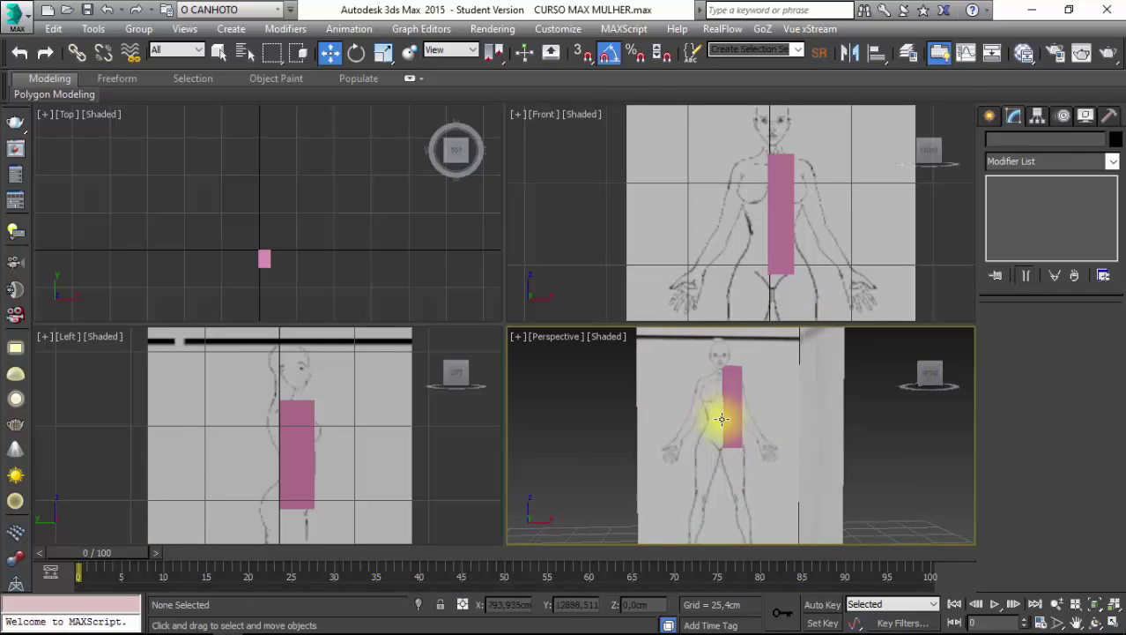
{"action": "left_click", "coordinate": [733, 419]}
{"action": "scroll", "coordinate": [752, 400], "scroll_direction": "up", "scroll_amount": 3}
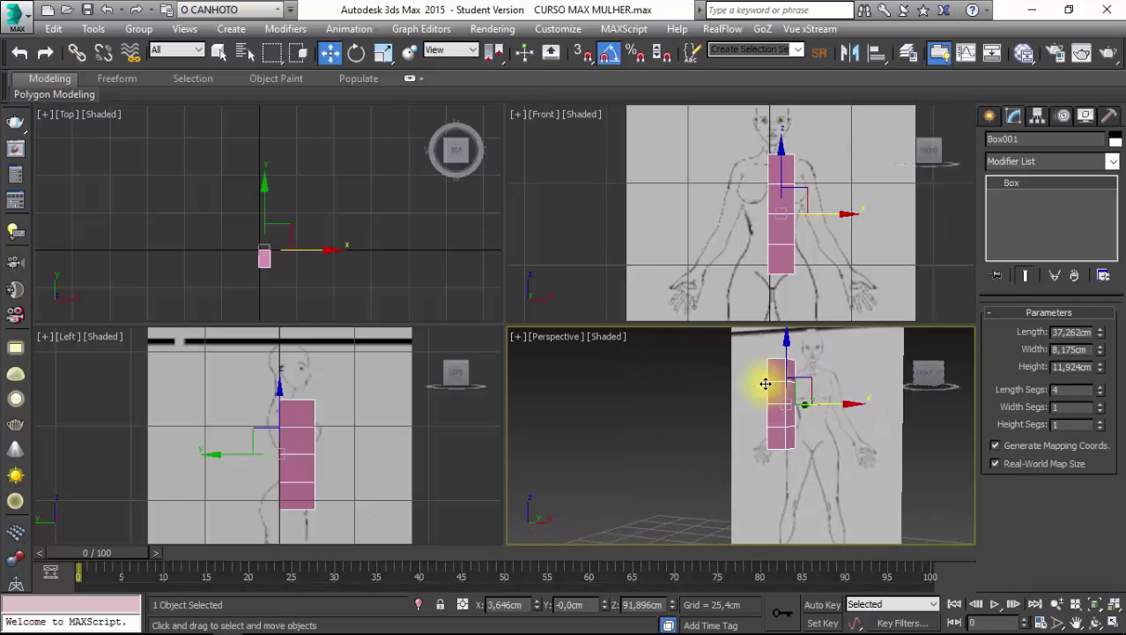
{"action": "mouse_move", "coordinate": [752, 400]}
{"action": "middle_mouse_down", "text": "alt"}
{"action": "mouse_move", "coordinate": [775, 423]}
{"action": "mouse_move", "coordinate": [799, 422]}
{"action": "mouse_move", "coordinate": [787, 417]}
{"action": "middle_mouse_up", "text": "alt"}
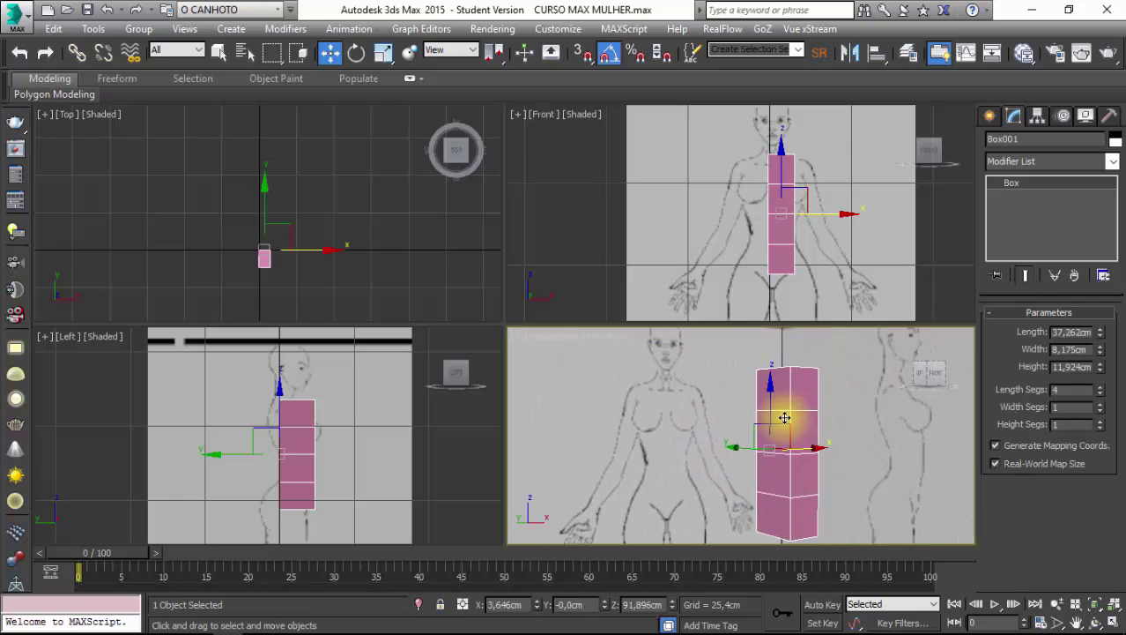
{"action": "right_click", "coordinate": [785, 394]}
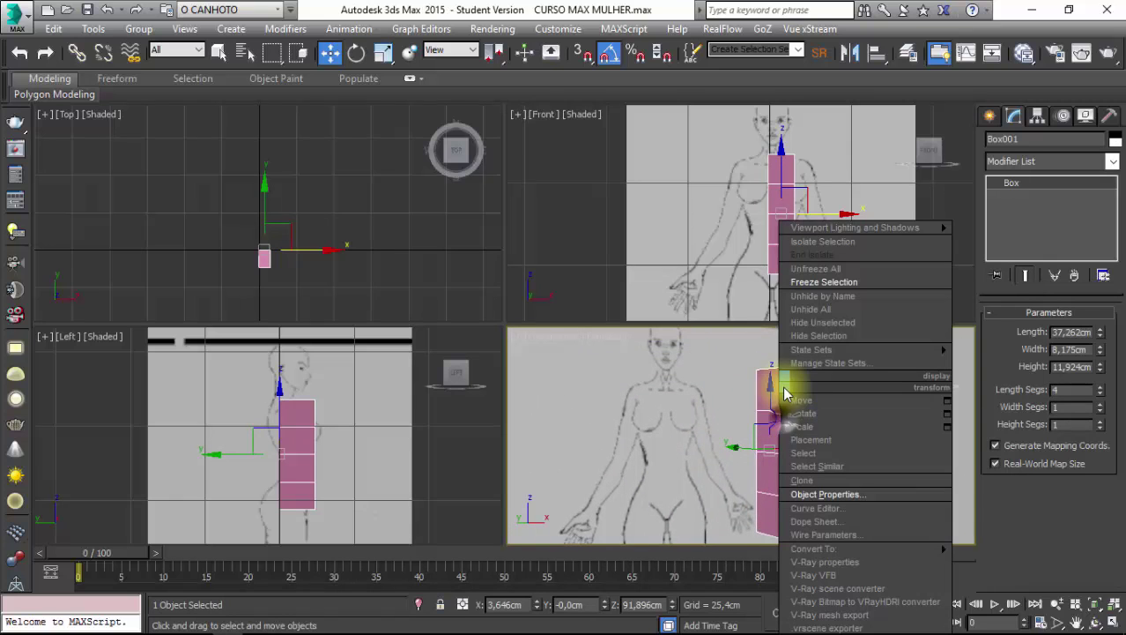
Set Box001's Object Properties display to By Object with See-Through enabled.
{"action": "left_click", "coordinate": [867, 495]}
{"action": "left_click", "coordinate": [762, 346]}
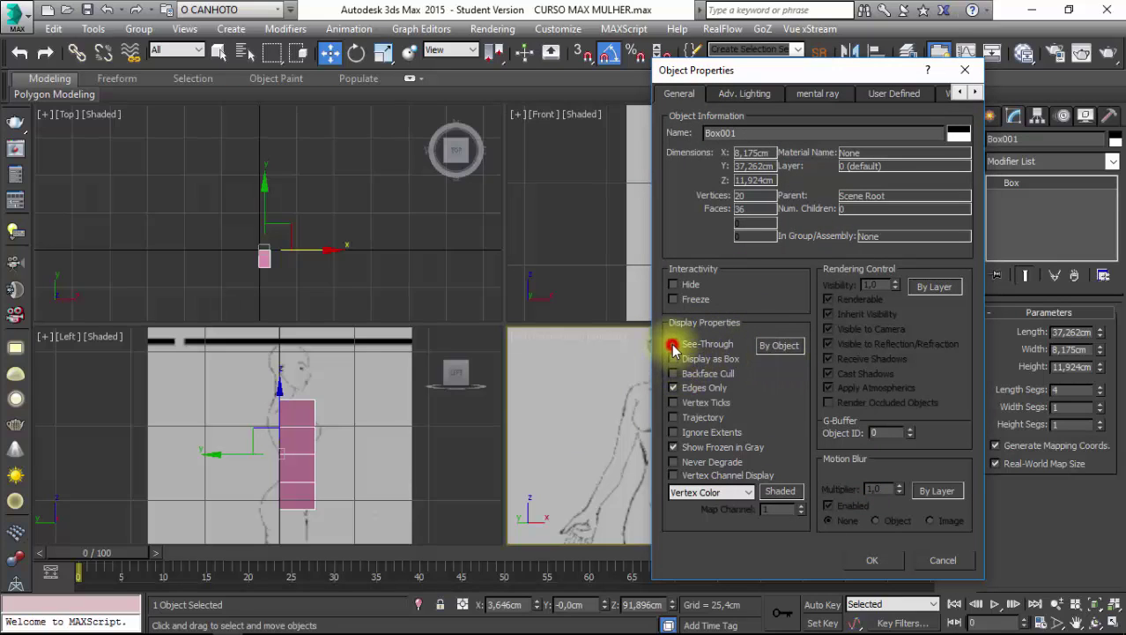
{"action": "left_click", "coordinate": [871, 561]}
{"action": "left_click", "coordinate": [701, 378]}
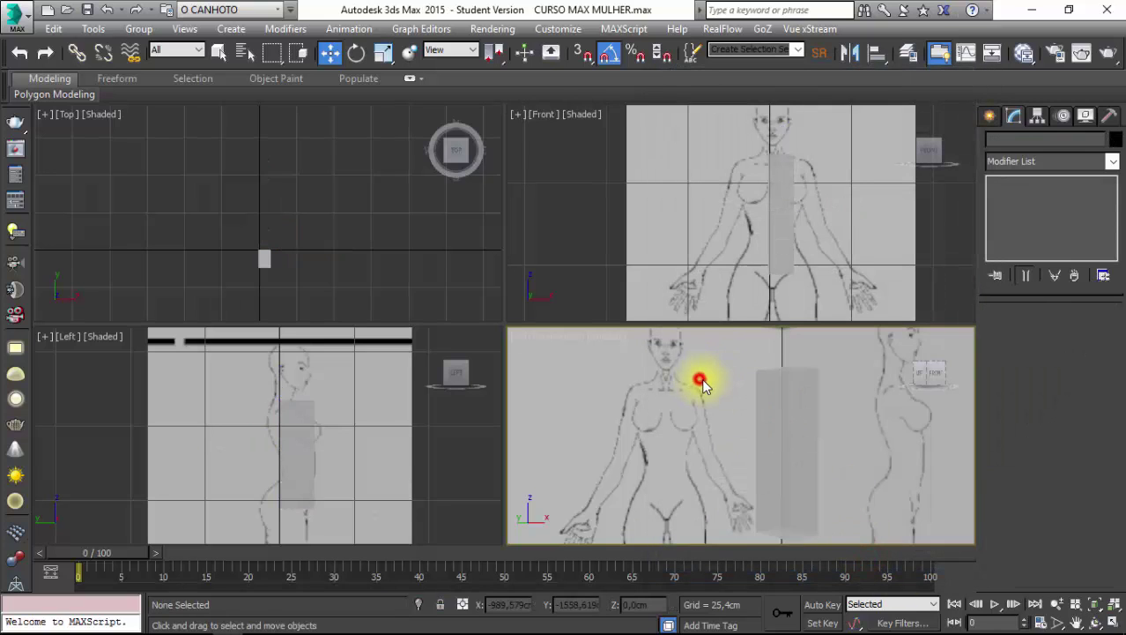
Switch the Perspective viewport to Realistic shading and orbit around the translucent box.
{"action": "left_click", "coordinate": [738, 434]}
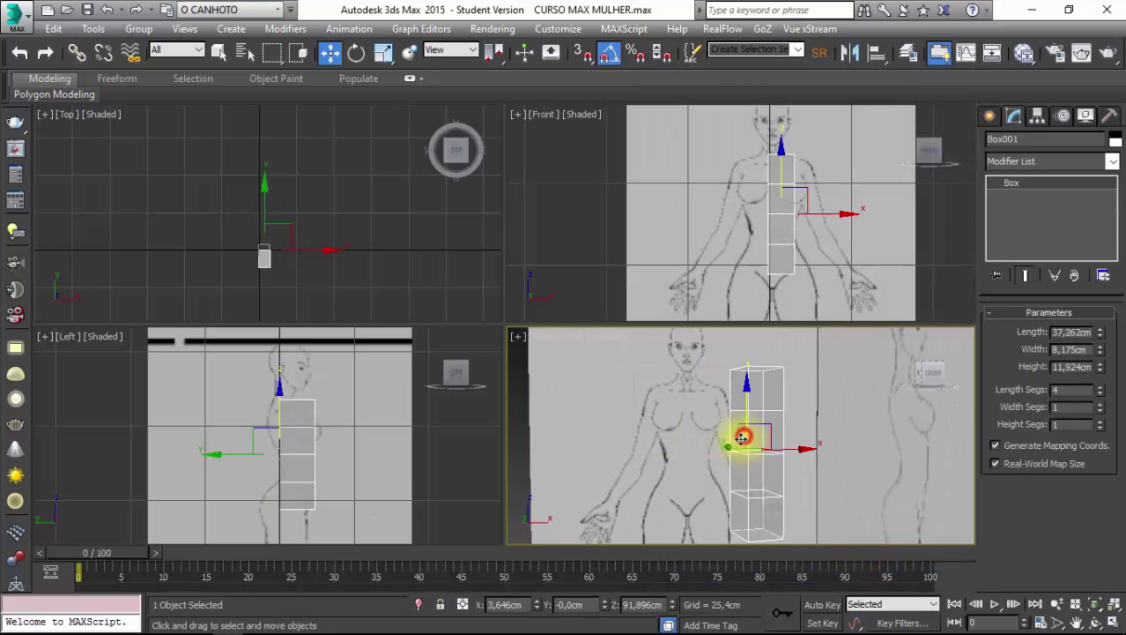
{"action": "left_click", "coordinate": [598, 337]}
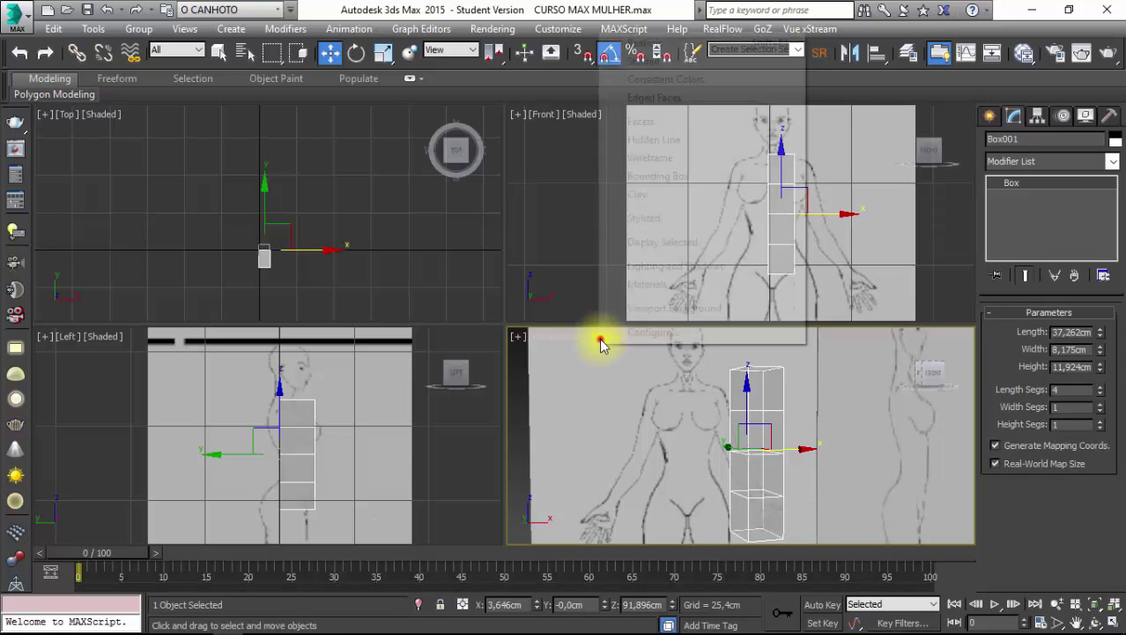
{"action": "left_click", "coordinate": [635, 46]}
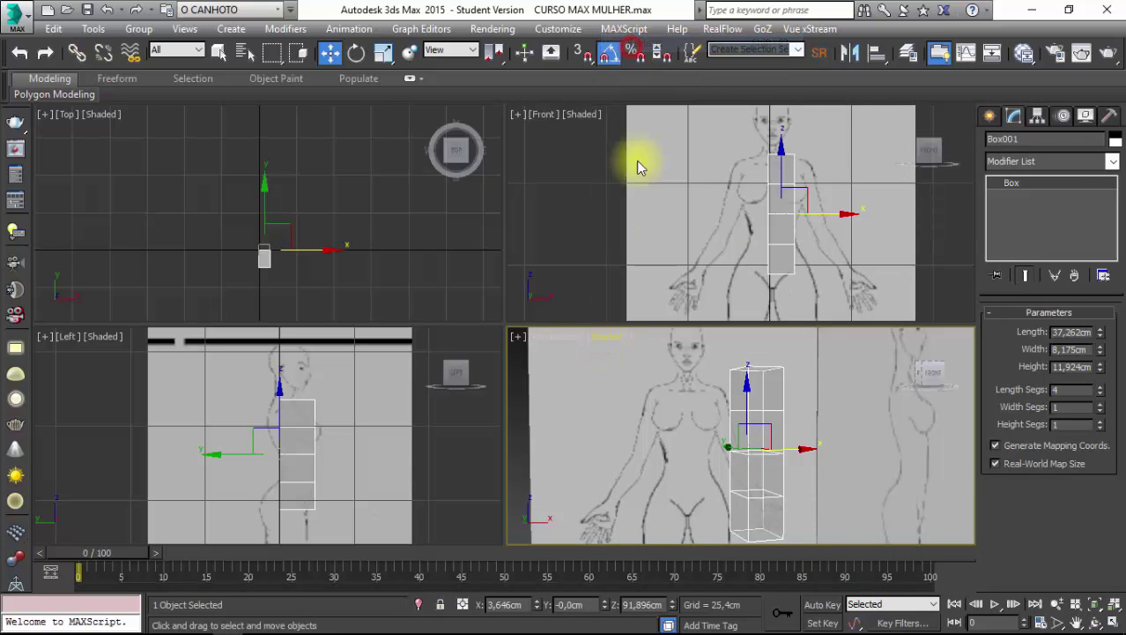
{"action": "mouse_move", "coordinate": [647, 401]}
{"action": "middle_mouse_down", "text": "alt"}
{"action": "mouse_move", "coordinate": [747, 445]}
{"action": "mouse_move", "coordinate": [620, 423]}
{"action": "mouse_move", "coordinate": [631, 432]}
{"action": "mouse_move", "coordinate": [707, 395]}
{"action": "mouse_move", "coordinate": [692, 419]}
{"action": "mouse_move", "coordinate": [679, 415]}
{"action": "mouse_move", "coordinate": [711, 362]}
{"action": "middle_mouse_up", "text": "alt"}
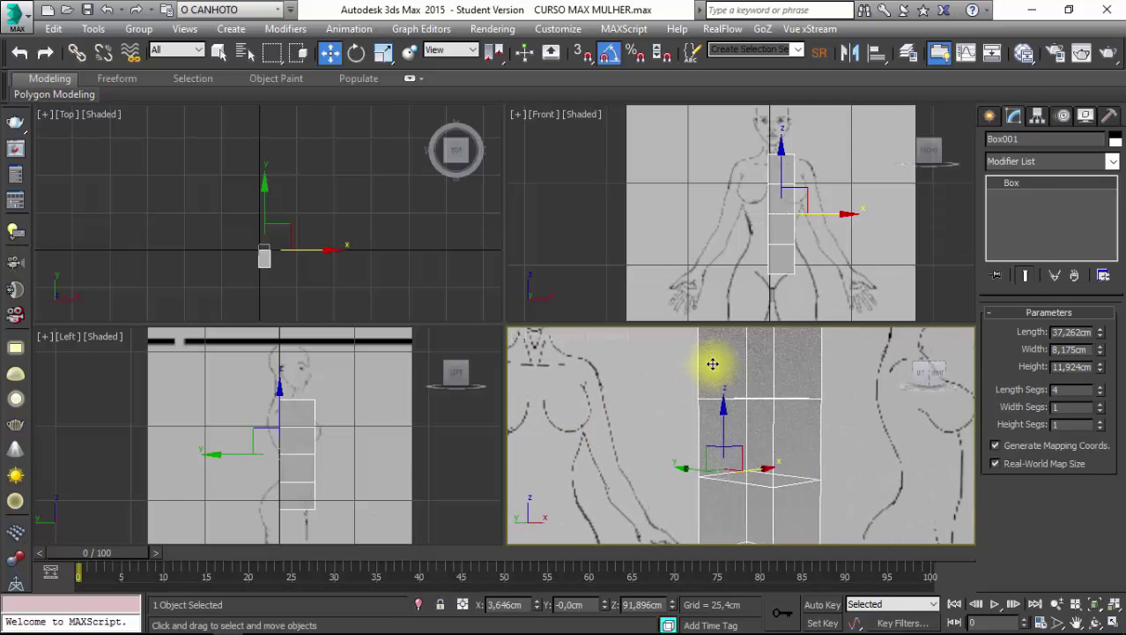
Select Box001 in the Front view and convert it to an Editable Poly.
{"action": "left_click", "coordinate": [703, 211]}
{"action": "scroll", "coordinate": [702, 202], "scroll_direction": "up", "scroll_amount": 3}
{"action": "scroll", "coordinate": [684, 206], "scroll_direction": "up", "scroll_amount": 3}
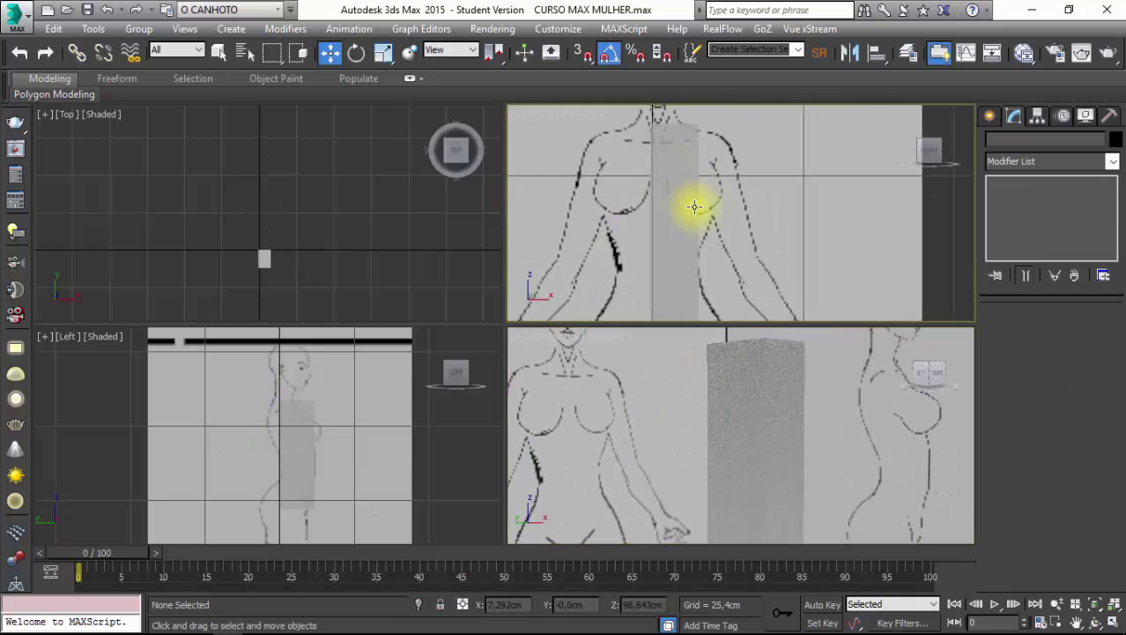
{"action": "scroll", "coordinate": [683, 205], "scroll_direction": "up", "scroll_amount": 1}
{"action": "left_click", "coordinate": [683, 205]}
{"action": "scroll", "coordinate": [680, 202], "scroll_direction": "down", "scroll_amount": 2}
{"action": "scroll", "coordinate": [838, 260], "scroll_direction": "down", "scroll_amount": 2}
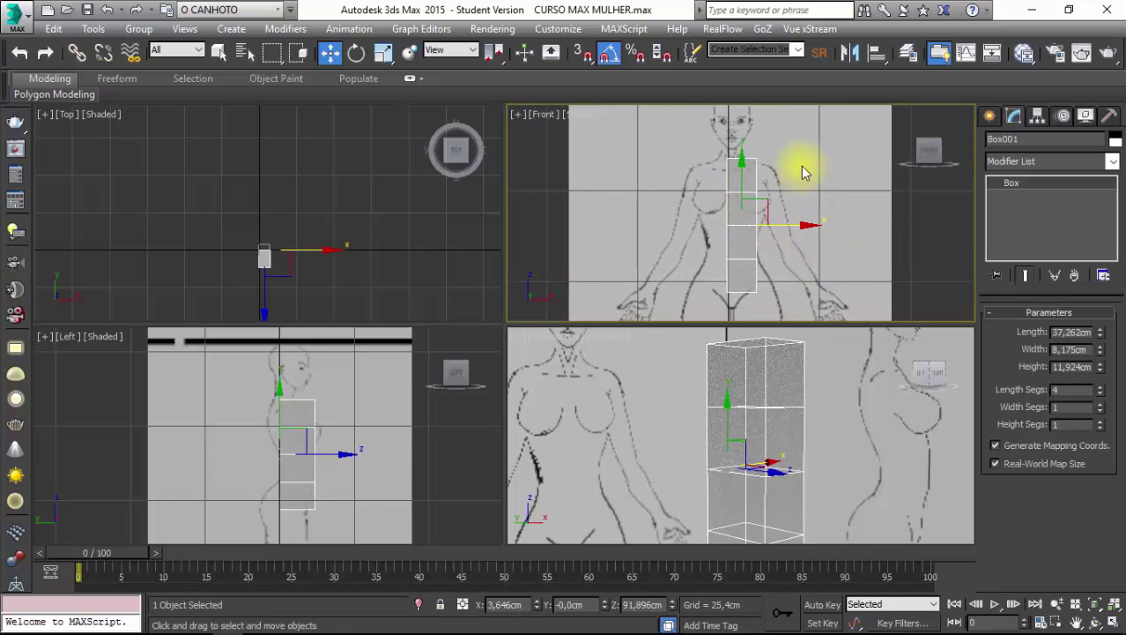
{"action": "right_click", "coordinate": [747, 227]}
{"action": "mouse_move", "coordinate": [774, 393]}
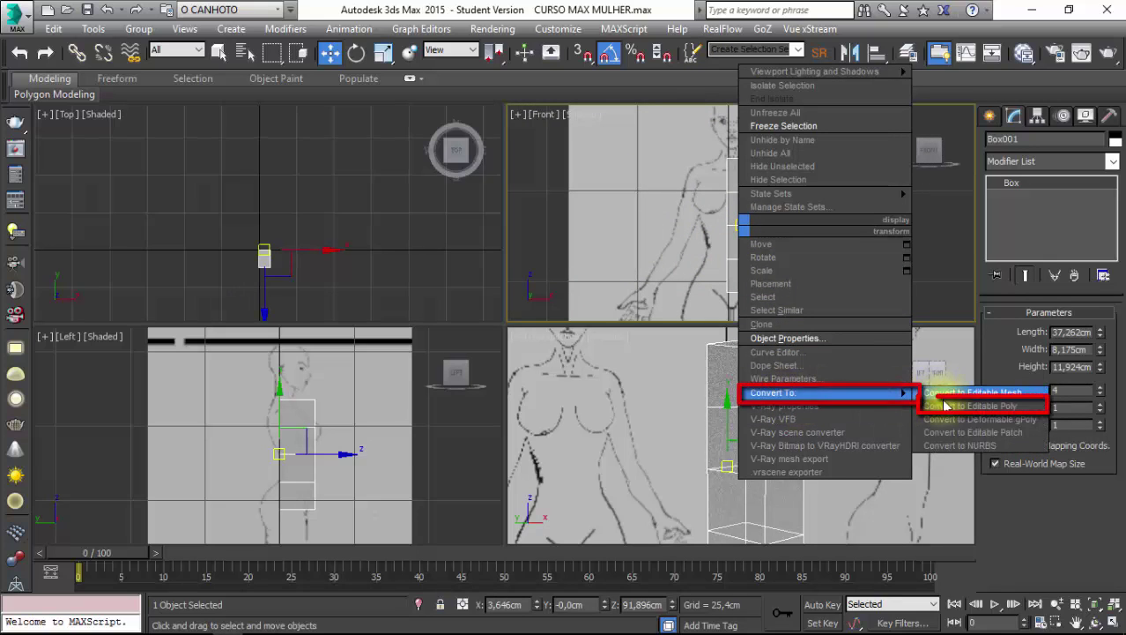
{"action": "left_click", "coordinate": [946, 408]}
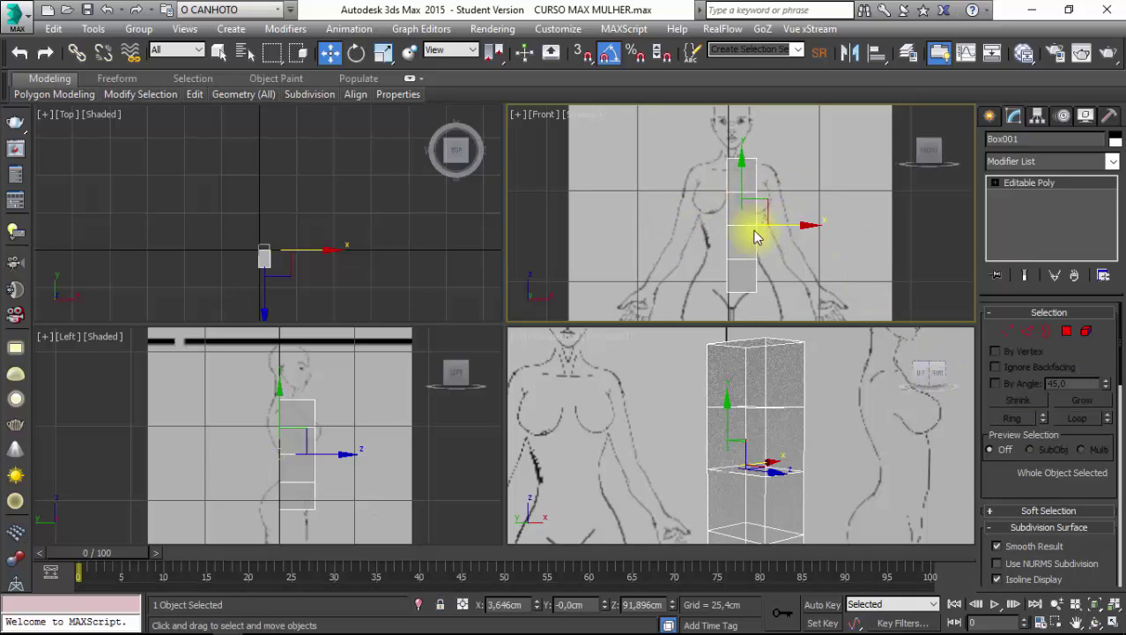
{"action": "scroll", "coordinate": [747, 220], "scroll_direction": "up", "scroll_amount": 2}
{"action": "scroll", "coordinate": [810, 171], "scroll_direction": "up", "scroll_amount": 2}
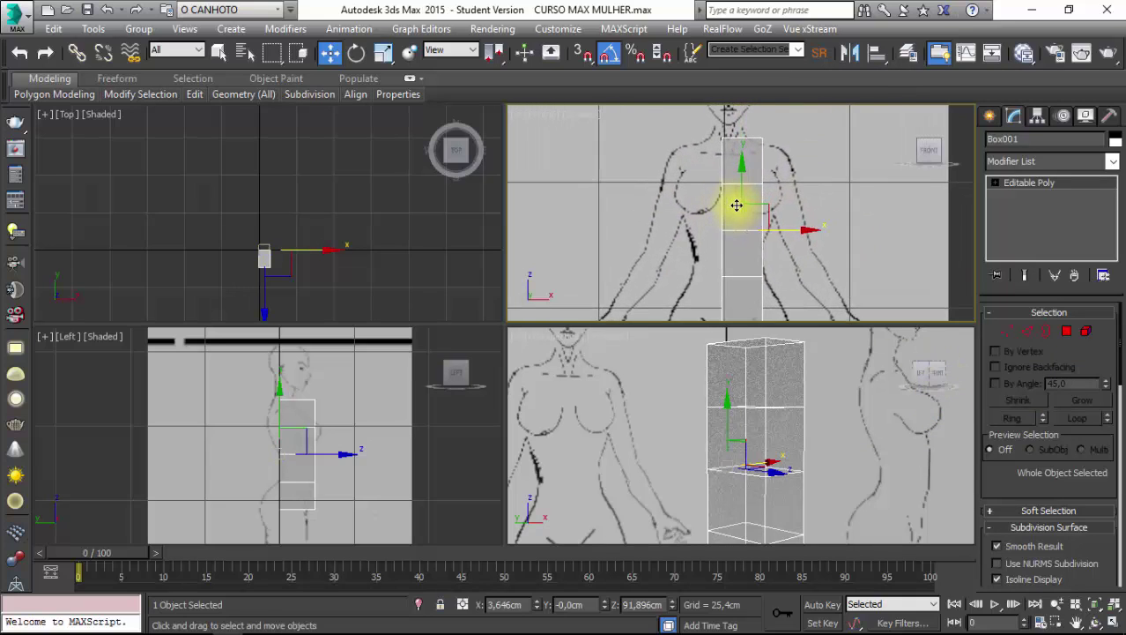
In Vertex mode, move the box's top outer corner vertices toward the figure's shoulder.
{"action": "left_click", "coordinate": [1006, 330]}
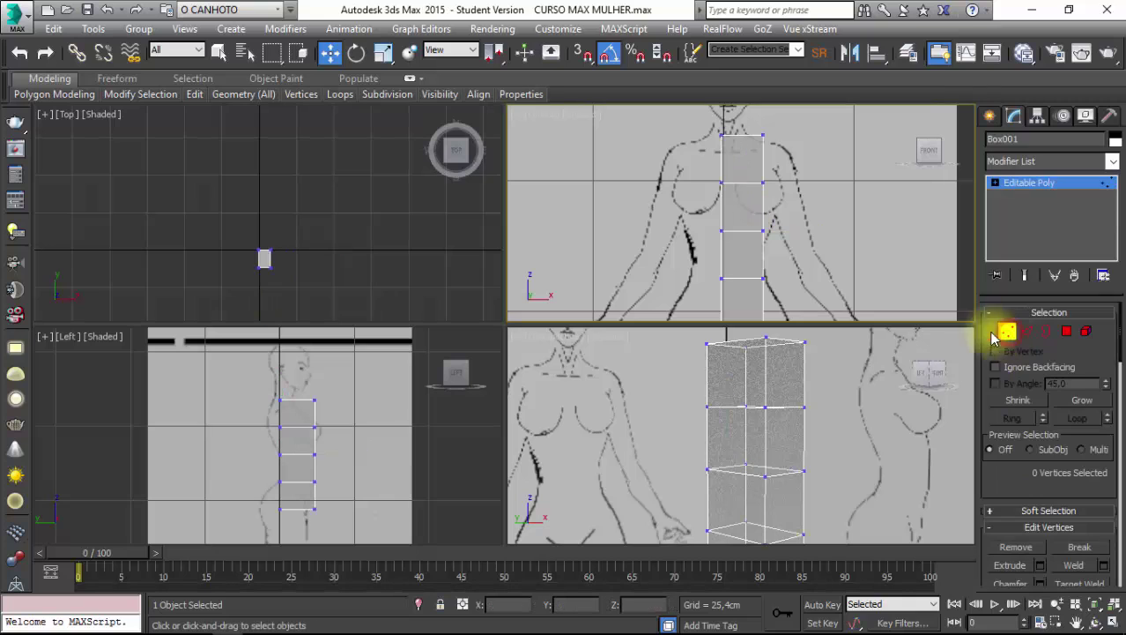
{"action": "scroll", "coordinate": [691, 184], "scroll_direction": "up", "scroll_amount": 2}
{"action": "scroll", "coordinate": [679, 177], "scroll_direction": "up", "scroll_amount": 1}
{"action": "scroll", "coordinate": [680, 178], "scroll_direction": "up", "scroll_amount": 2}
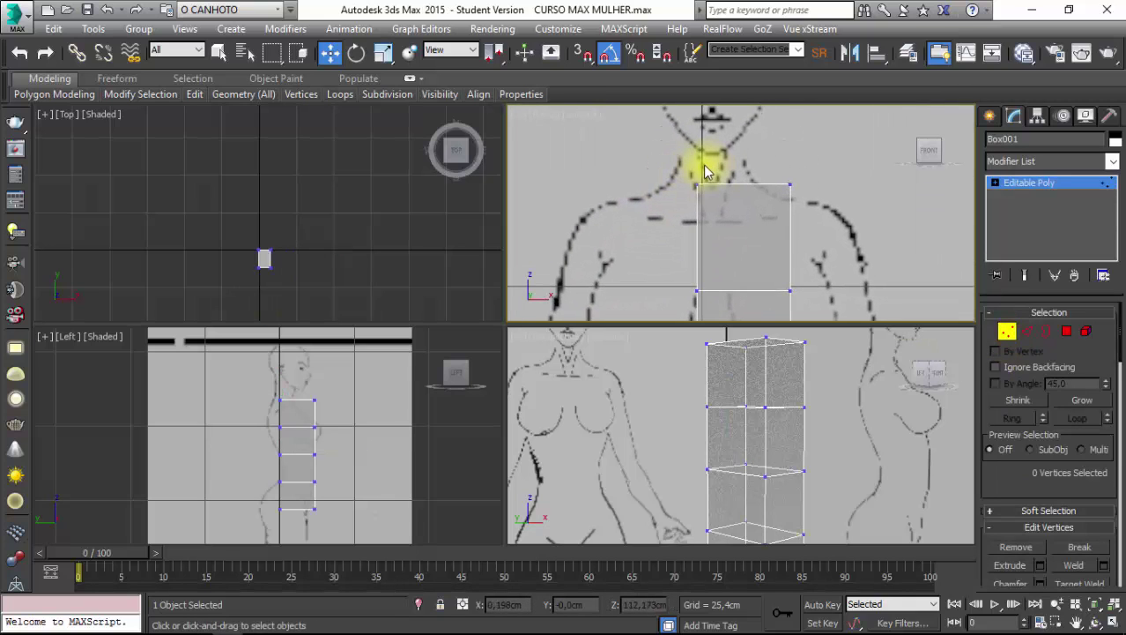
{"action": "scroll", "coordinate": [745, 166], "scroll_direction": "up", "scroll_amount": 1}
{"action": "left_click_drag", "start_coordinate": [756, 168], "coordinate": [787, 219]}
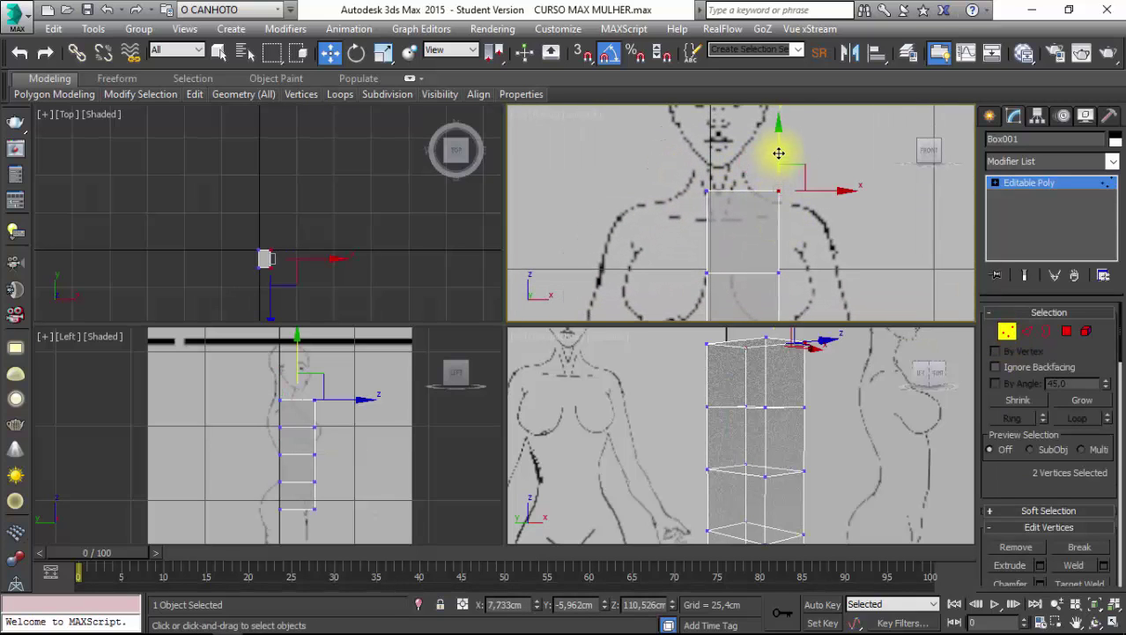
{"action": "mouse_move", "coordinate": [779, 159]}
{"action": "left_mouse_down"}
{"action": "mouse_move", "coordinate": [793, 177]}
{"action": "mouse_move", "coordinate": [801, 165]}
{"action": "mouse_move", "coordinate": [725, 170]}
{"action": "left_mouse_up"}
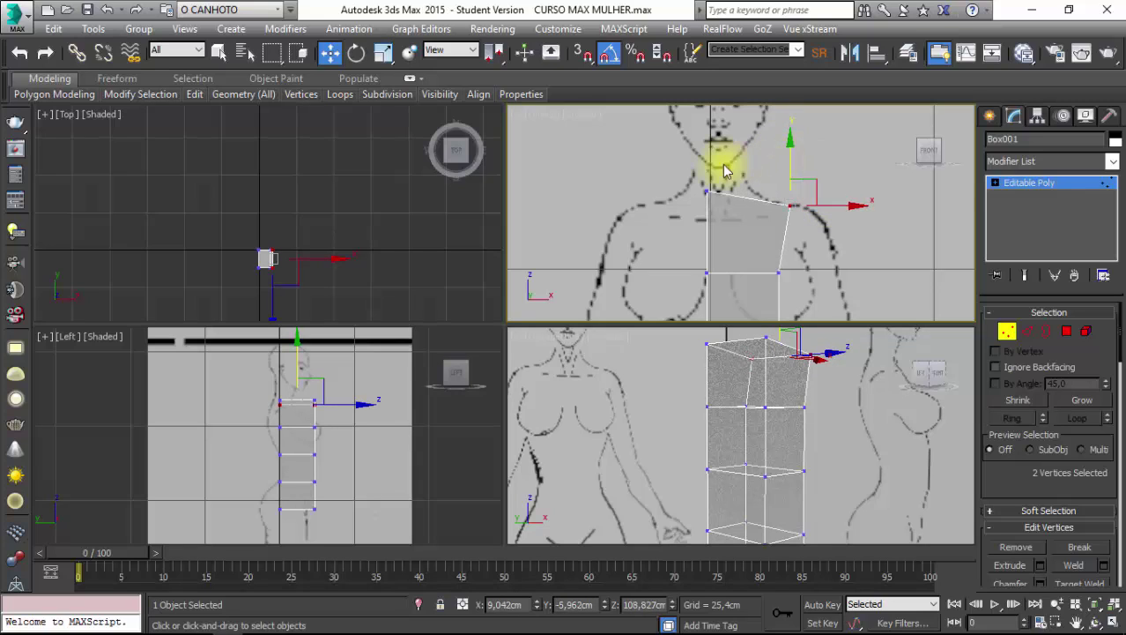
{"action": "scroll", "coordinate": [704, 179], "scroll_direction": "down", "scroll_amount": 2}
{"action": "scroll", "coordinate": [692, 171], "scroll_direction": "down", "scroll_amount": 2}
{"action": "scroll", "coordinate": [699, 163], "scroll_direction": "down", "scroll_amount": 1}
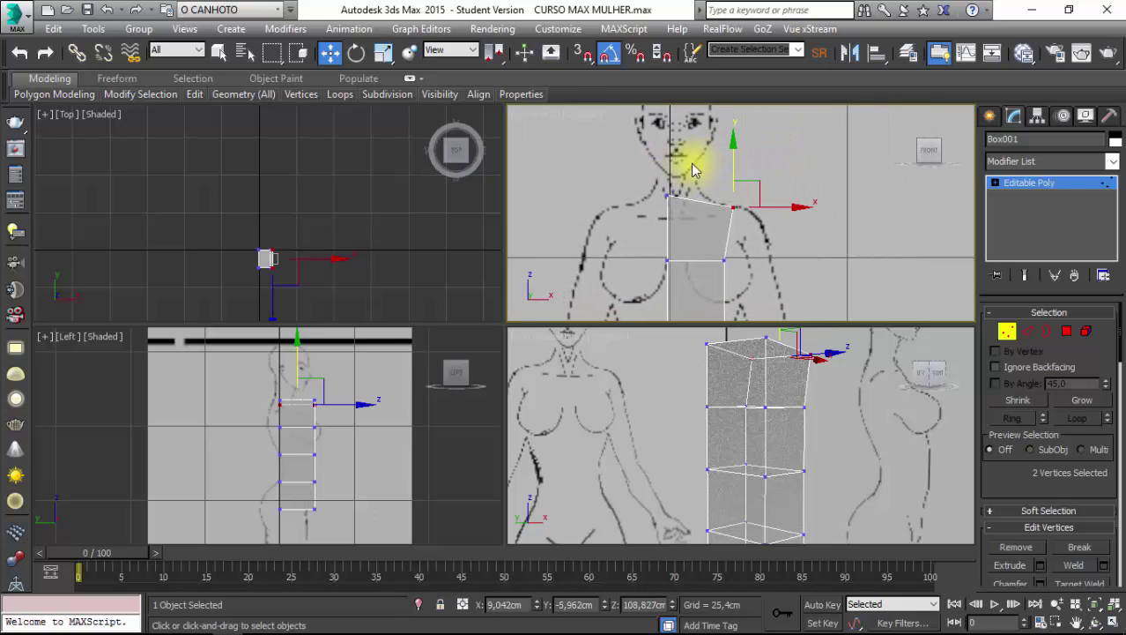
{"action": "scroll", "coordinate": [684, 161], "scroll_direction": "down", "scroll_amount": 1}
{"action": "scroll", "coordinate": [659, 186], "scroll_direction": "down", "scroll_amount": 2}
{"action": "scroll", "coordinate": [651, 196], "scroll_direction": "down", "scroll_amount": 1}
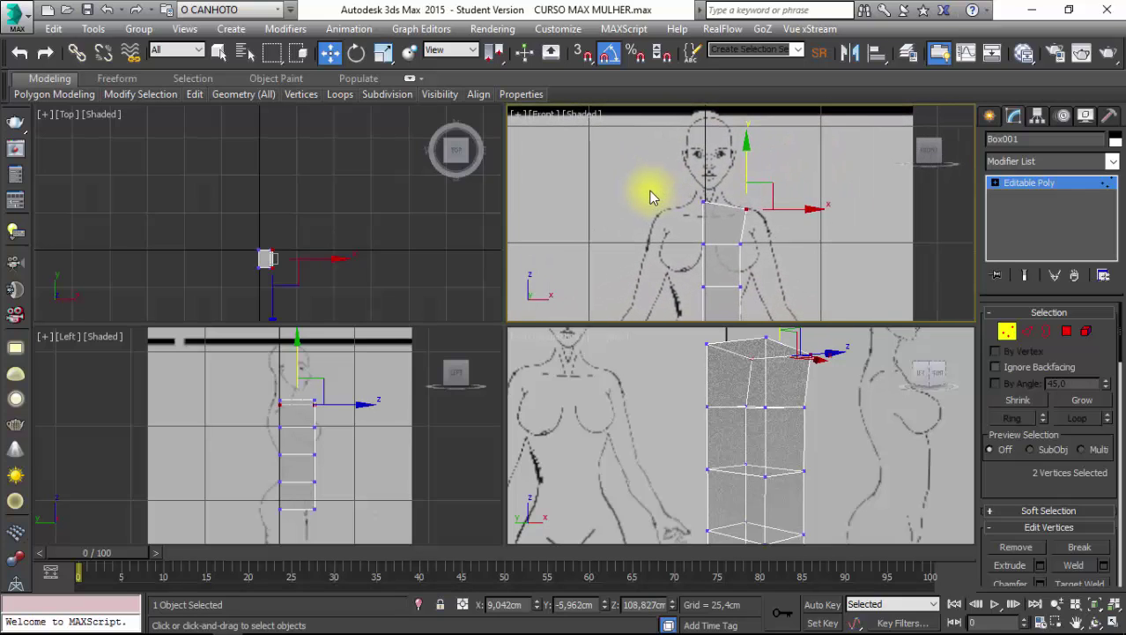
{"action": "scroll", "coordinate": [652, 197], "scroll_direction": "up", "scroll_amount": 2}
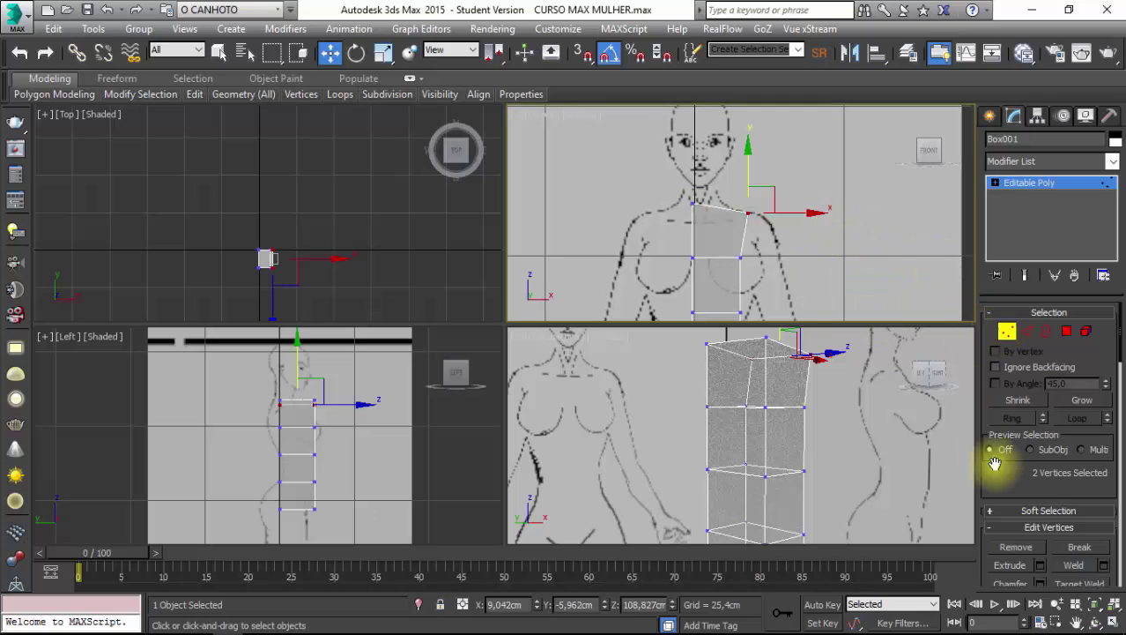
{"action": "scroll", "coordinate": [696, 247], "scroll_direction": "down", "scroll_amount": 1}
{"action": "scroll", "coordinate": [657, 176], "scroll_direction": "down", "scroll_amount": 1}
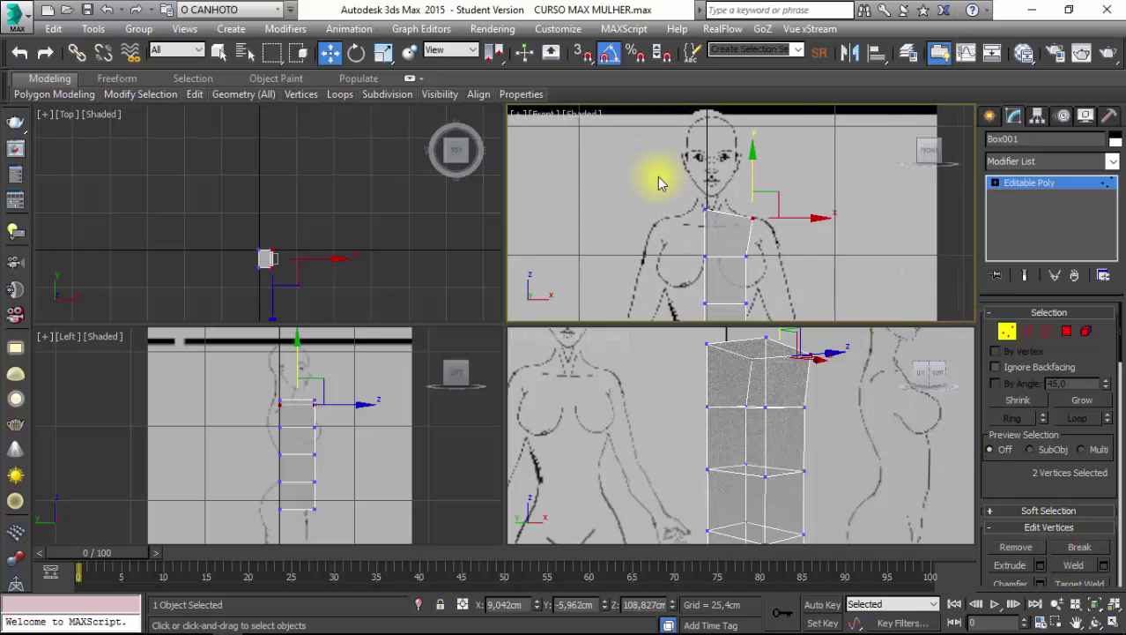
{"action": "scroll", "coordinate": [661, 183], "scroll_direction": "up", "scroll_amount": 1}
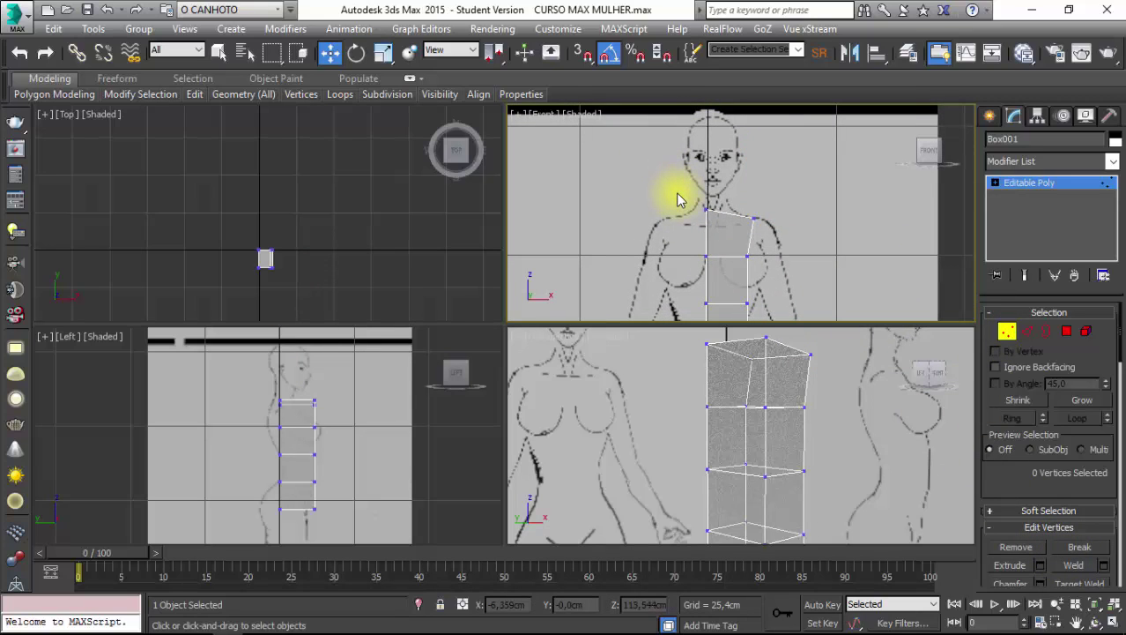
{"action": "scroll", "coordinate": [675, 192], "scroll_direction": "down", "scroll_amount": 2}
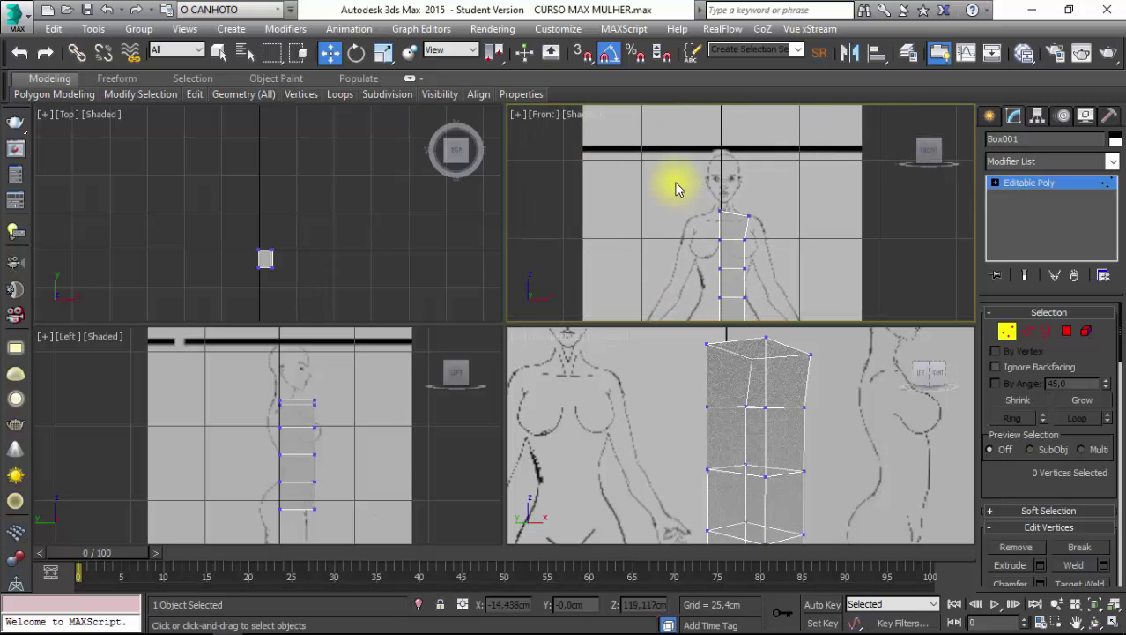
{"action": "scroll", "coordinate": [696, 180], "scroll_direction": "down", "scroll_amount": 2}
{"action": "scroll", "coordinate": [725, 169], "scroll_direction": "down", "scroll_amount": 1}
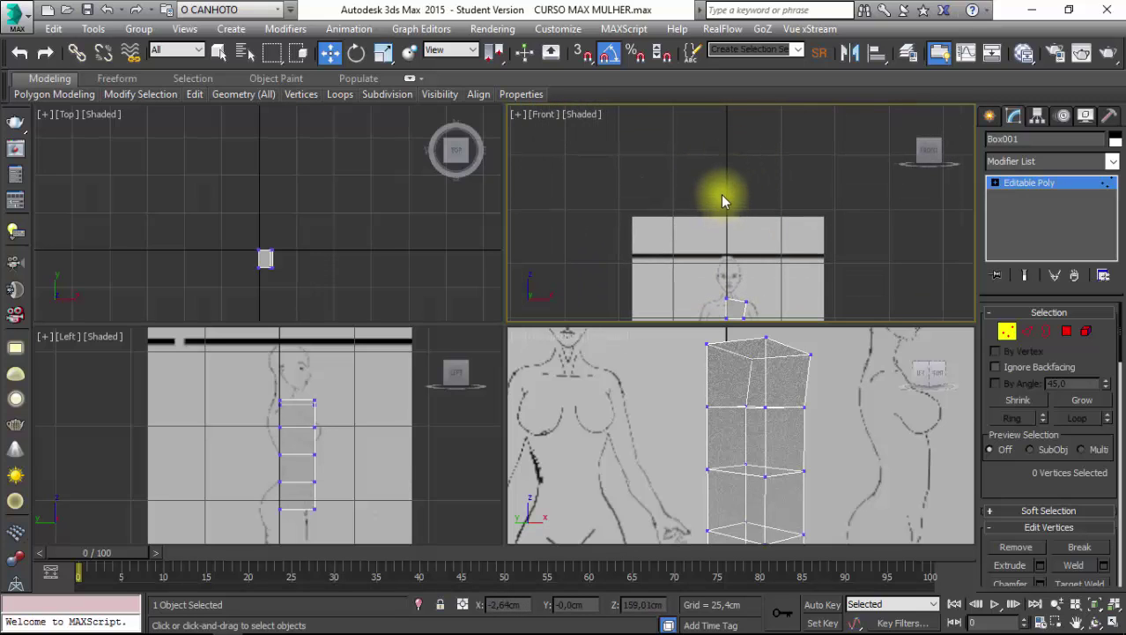
Unfreeze the frozen reference planes from the Front view's right-click menu.
{"action": "right_click", "coordinate": [728, 237]}
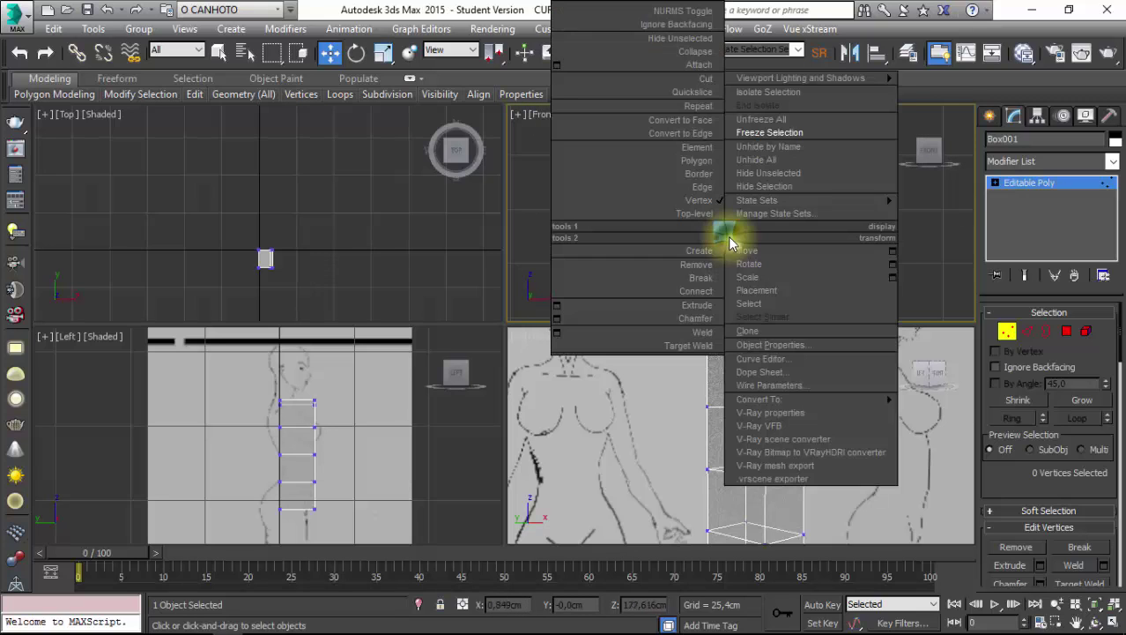
{"action": "left_click", "coordinate": [786, 120]}
{"action": "scroll", "coordinate": [711, 111], "scroll_direction": "up", "scroll_amount": 1}
{"action": "scroll", "coordinate": [759, 126], "scroll_direction": "up", "scroll_amount": 3}
{"action": "scroll", "coordinate": [822, 141], "scroll_direction": "down", "scroll_amount": 3}
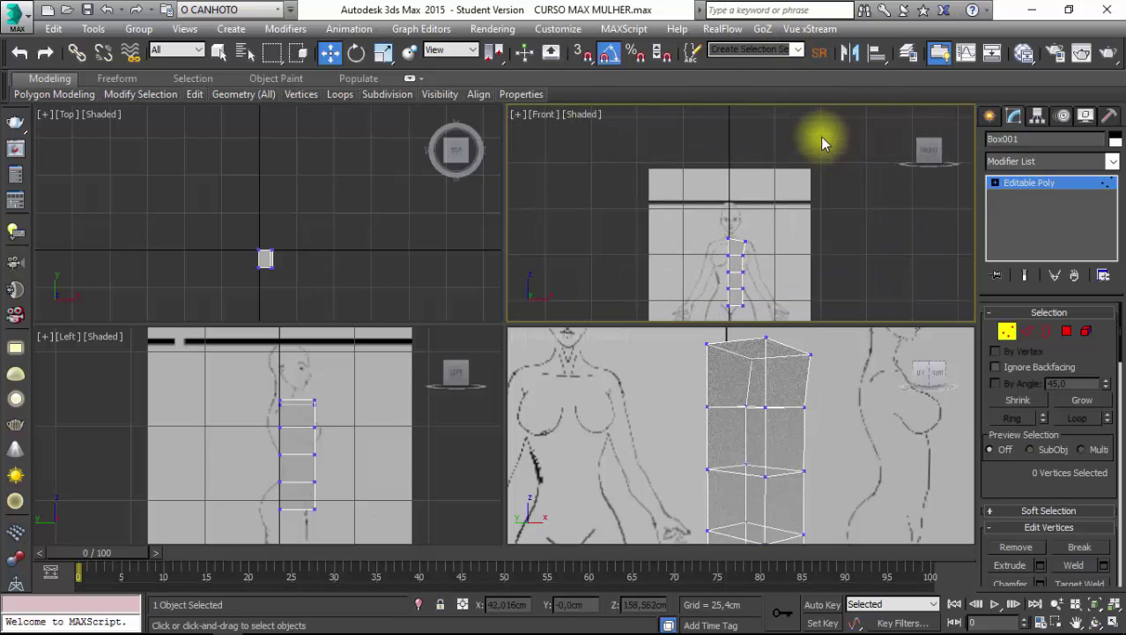
{"action": "scroll", "coordinate": [843, 154], "scroll_direction": "down", "scroll_amount": 1}
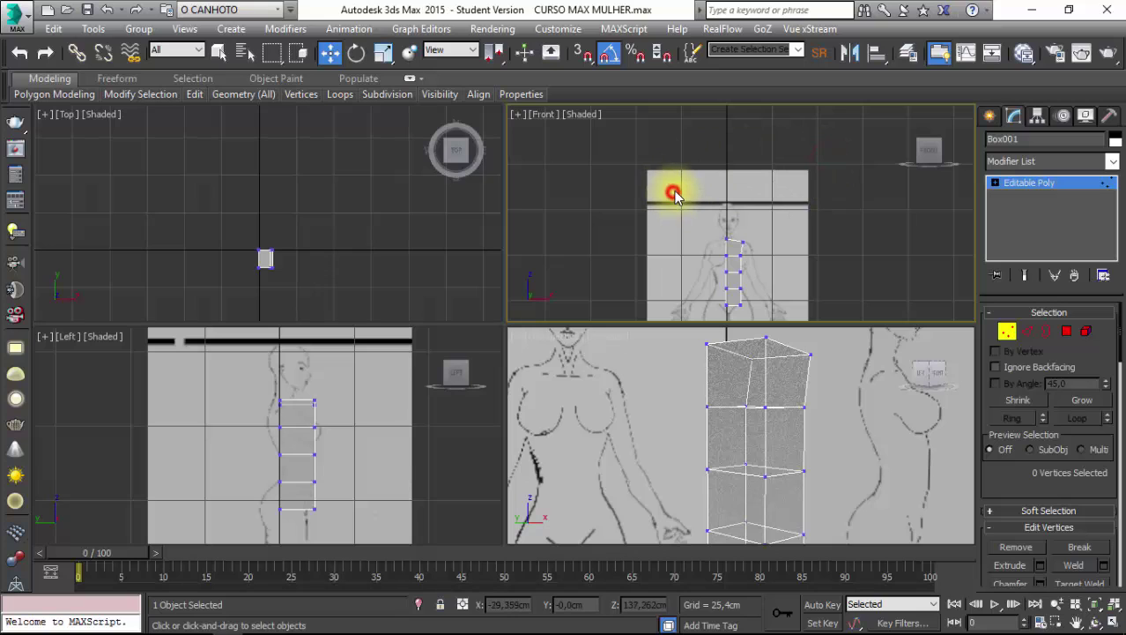
Exit vertex editing and select the reference image plane Plane001.
{"action": "left_click", "coordinate": [1006, 331]}
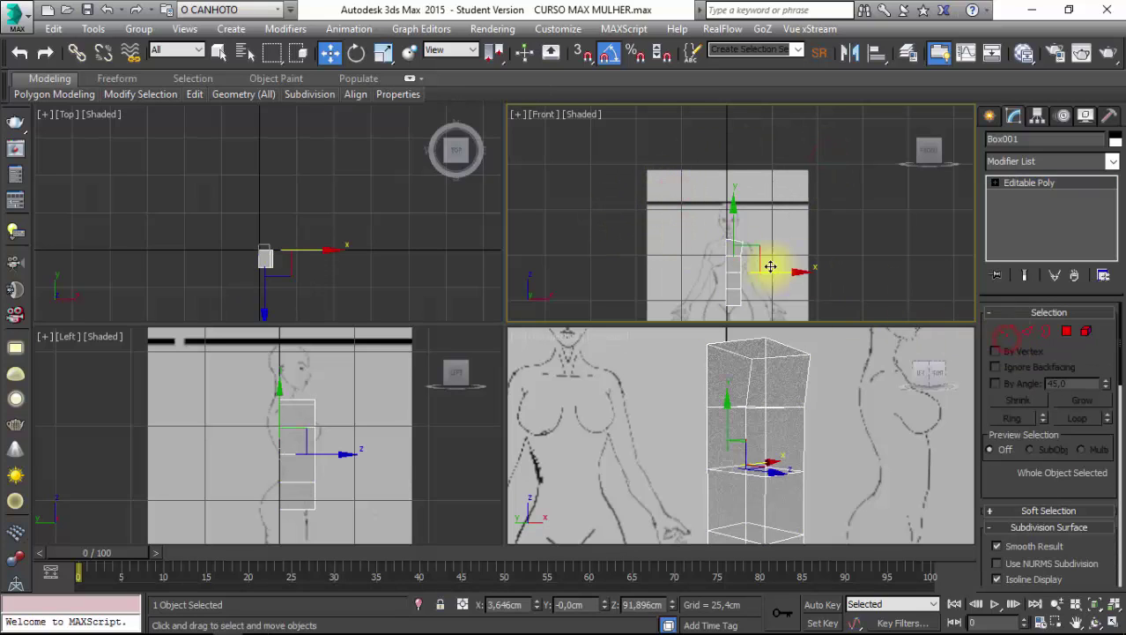
{"action": "left_click", "coordinate": [730, 185]}
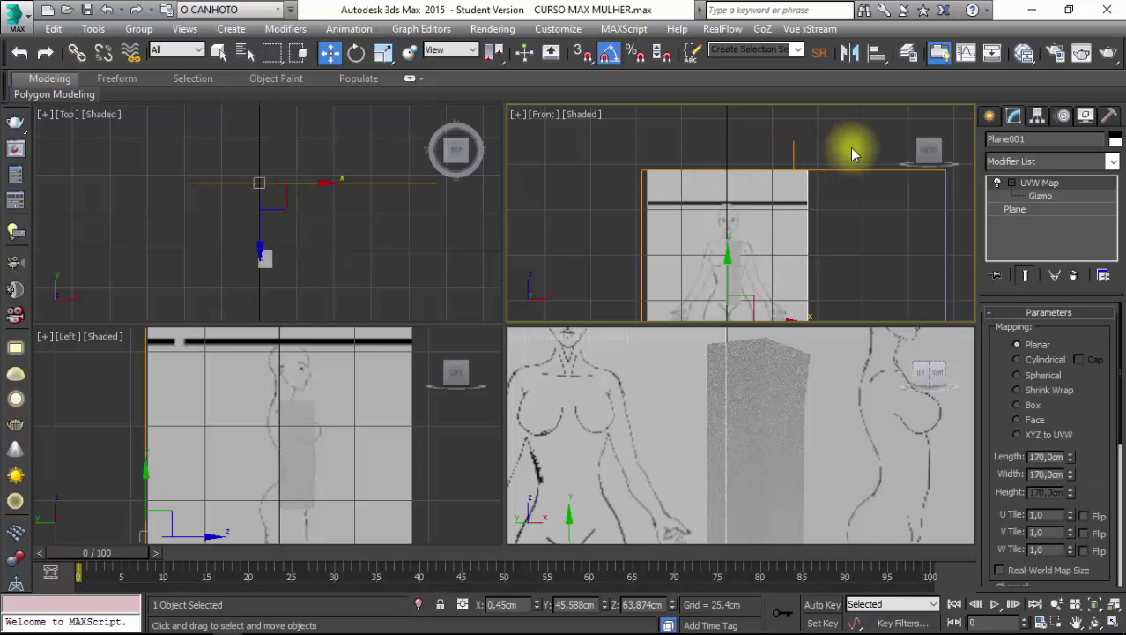
{"action": "scroll", "coordinate": [763, 176], "scroll_direction": "up", "scroll_amount": 3}
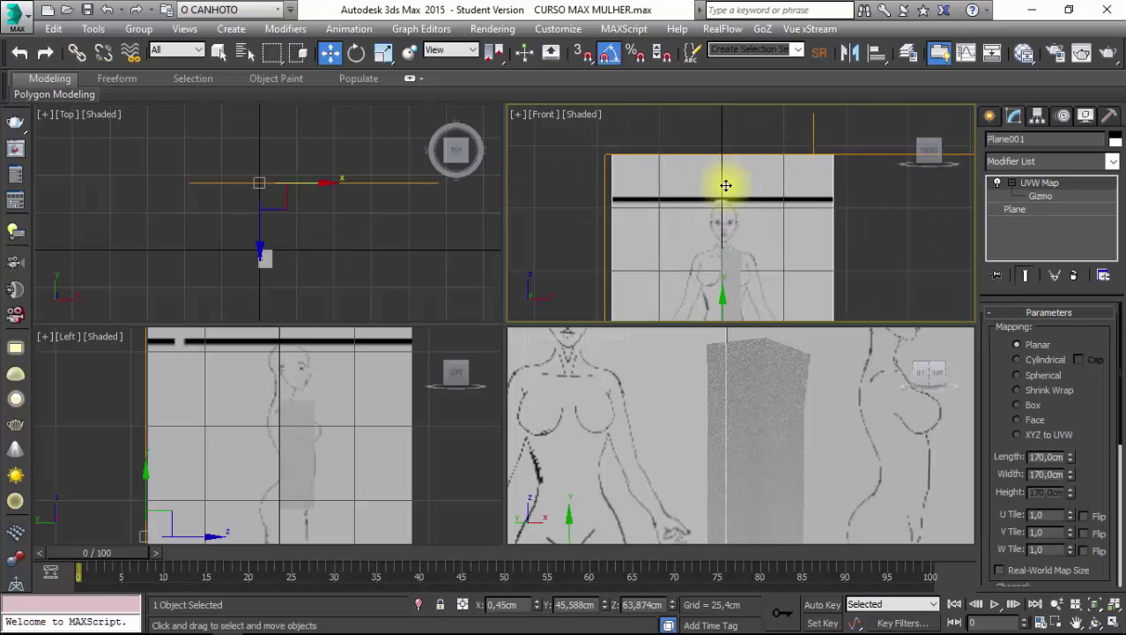
{"action": "left_click", "coordinate": [707, 117]}
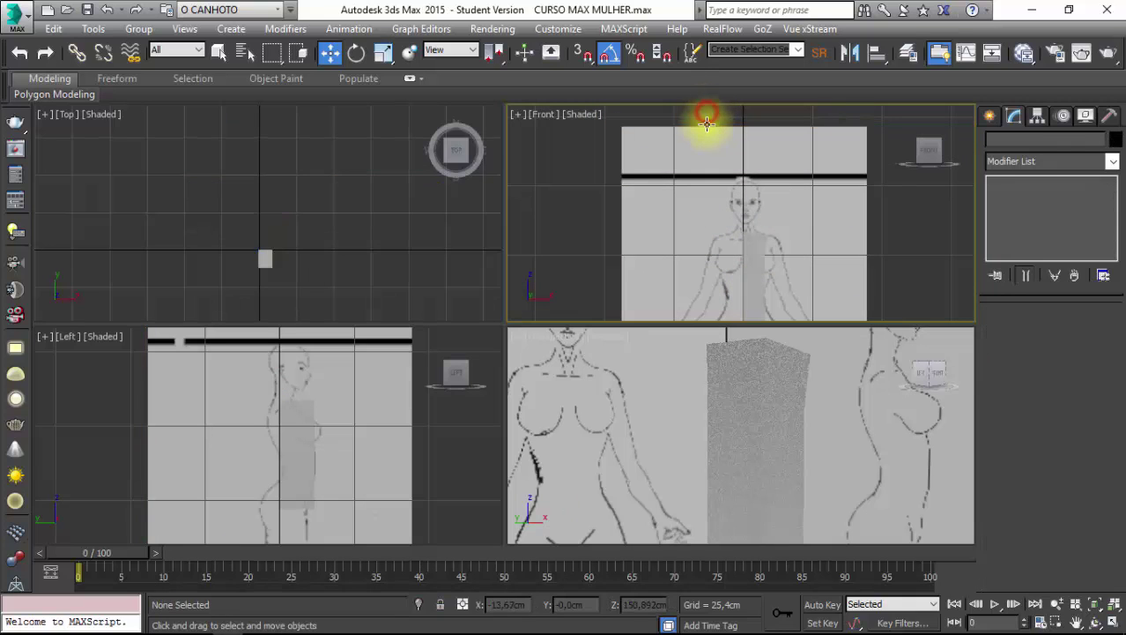
{"action": "left_click", "coordinate": [716, 130]}
{"action": "scroll", "coordinate": [727, 179], "scroll_direction": "up", "scroll_amount": 2}
{"action": "scroll", "coordinate": [716, 211], "scroll_direction": "down", "scroll_amount": 4}
{"action": "scroll", "coordinate": [747, 265], "scroll_direction": "up", "scroll_amount": 2}
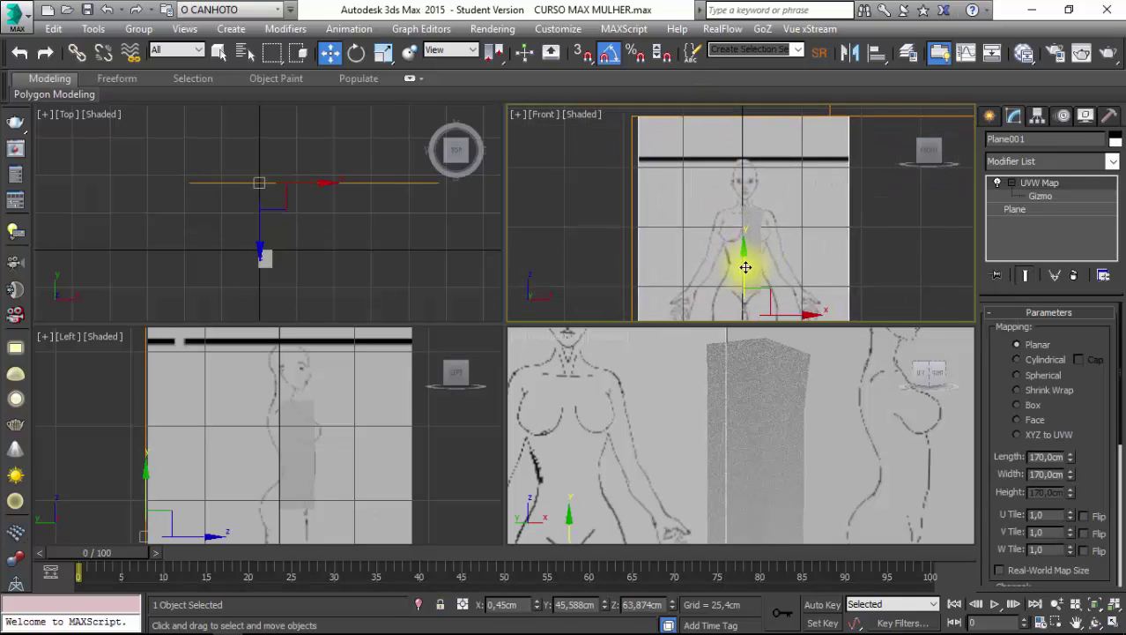
{"action": "scroll", "coordinate": [751, 262], "scroll_direction": "up", "scroll_amount": 1}
{"action": "scroll", "coordinate": [752, 262], "scroll_direction": "up", "scroll_amount": 1}
{"action": "scroll", "coordinate": [767, 264], "scroll_direction": "down", "scroll_amount": 1}
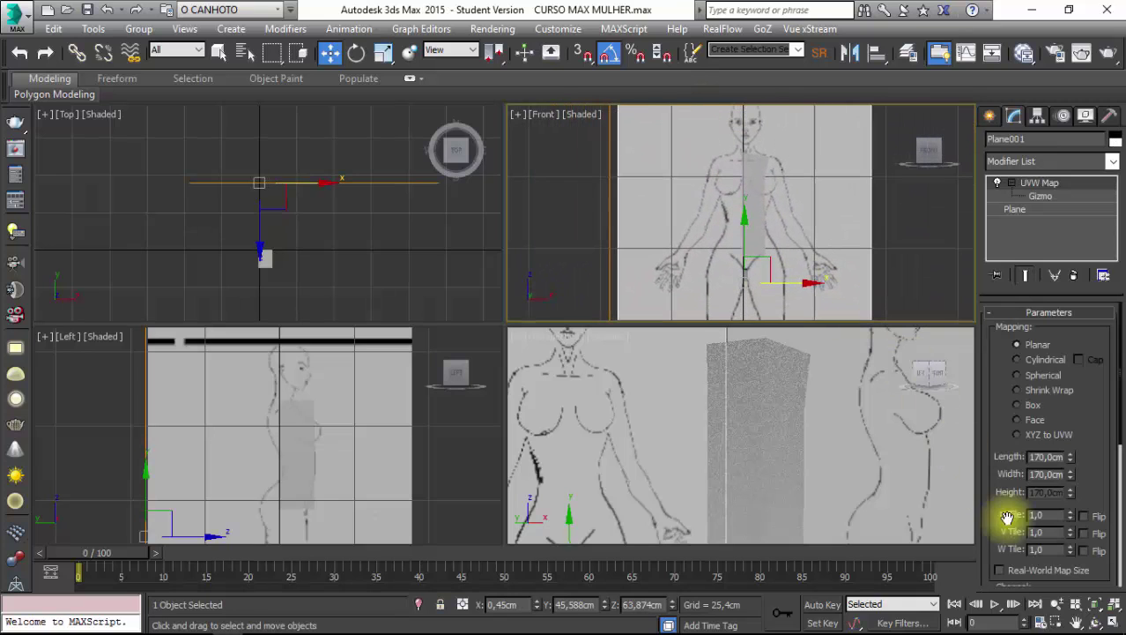
Maximize the Front view, nudge the plane slightly left on X, and open the Slate Material Editor.
{"action": "left_click", "coordinate": [1113, 622]}
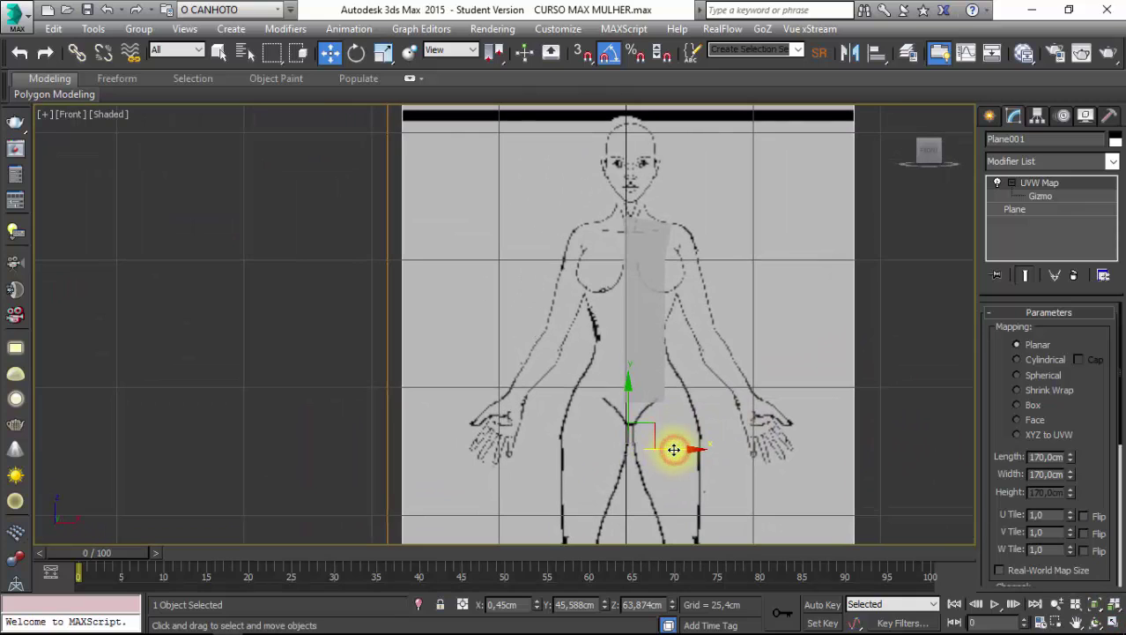
{"action": "left_click_drag", "start_coordinate": [674, 449], "coordinate": [670, 450]}
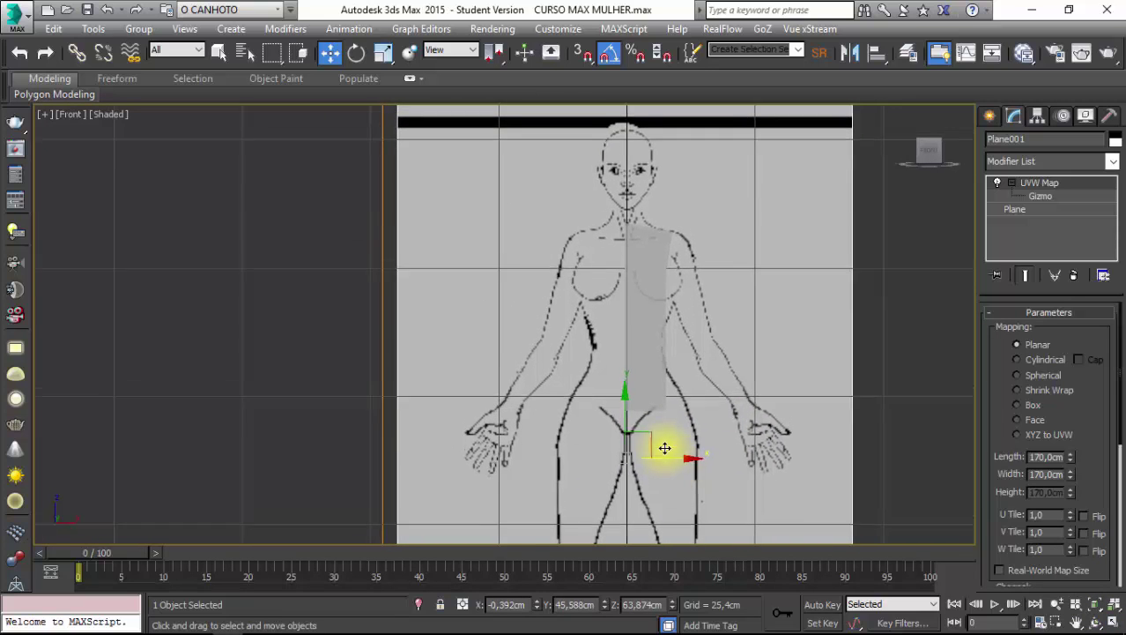
{"action": "scroll", "coordinate": [664, 448], "scroll_direction": "up", "scroll_amount": 3}
{"action": "scroll", "coordinate": [651, 443], "scroll_direction": "up", "scroll_amount": 2}
{"action": "scroll", "coordinate": [645, 437], "scroll_direction": "up", "scroll_amount": 1}
{"action": "scroll", "coordinate": [644, 432], "scroll_direction": "up", "scroll_amount": 1}
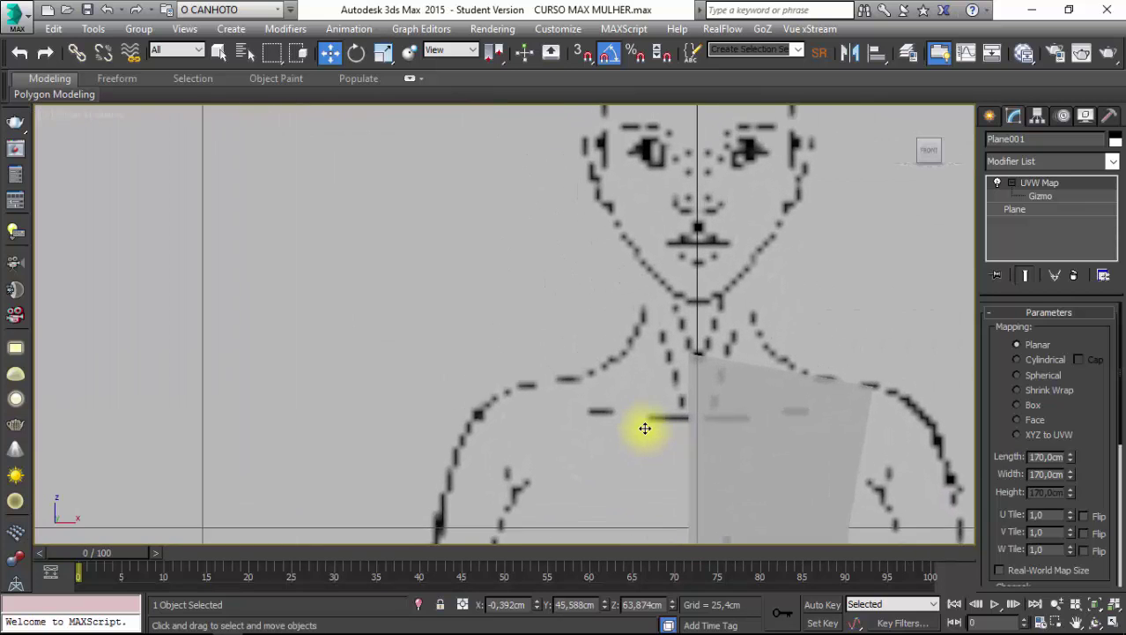
{"action": "scroll", "coordinate": [641, 423], "scroll_direction": "up", "scroll_amount": 1}
{"action": "scroll", "coordinate": [633, 417], "scroll_direction": "up", "scroll_amount": 1}
{"action": "scroll", "coordinate": [632, 416], "scroll_direction": "down", "scroll_amount": 1}
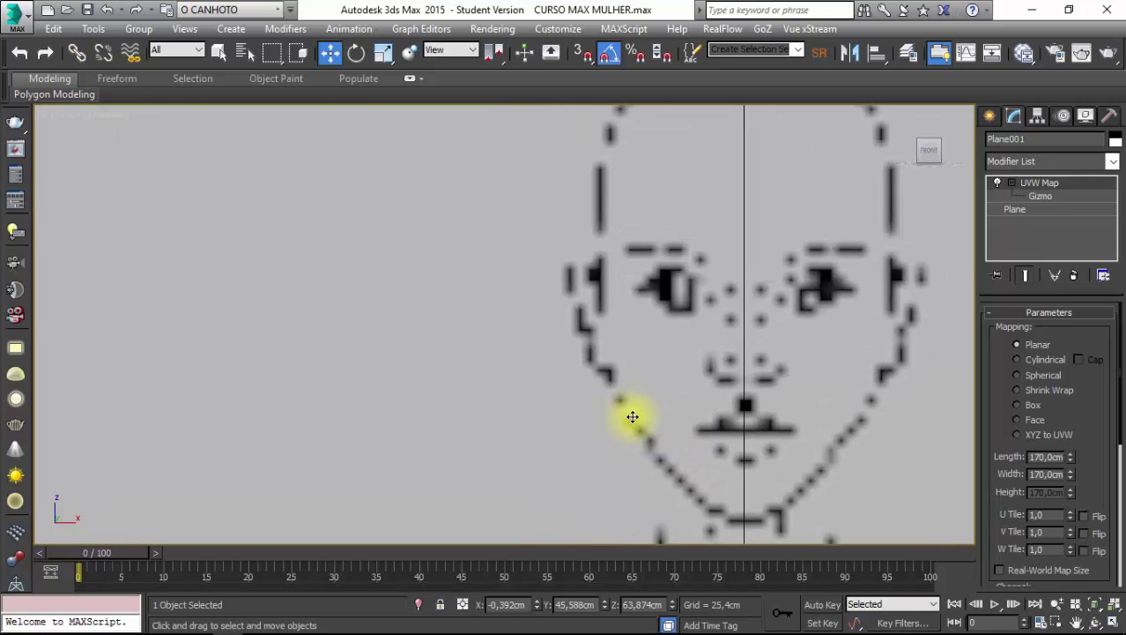
{"action": "scroll", "coordinate": [629, 415], "scroll_direction": "down", "scroll_amount": 1}
{"action": "scroll", "coordinate": [631, 415], "scroll_direction": "down", "scroll_amount": 4}
{"action": "scroll", "coordinate": [636, 415], "scroll_direction": "down", "scroll_amount": 5}
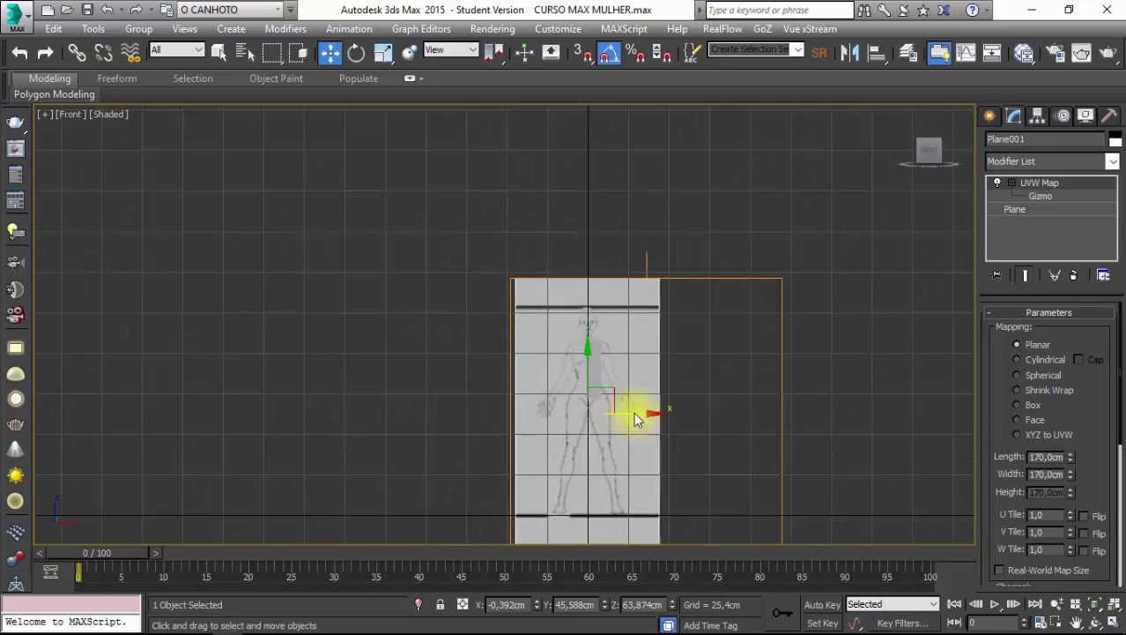
{"action": "scroll", "coordinate": [652, 401], "scroll_direction": "up", "scroll_amount": 3}
{"action": "scroll", "coordinate": [651, 371], "scroll_direction": "up", "scroll_amount": 2}
{"action": "scroll", "coordinate": [656, 233], "scroll_direction": "up", "scroll_amount": 1}
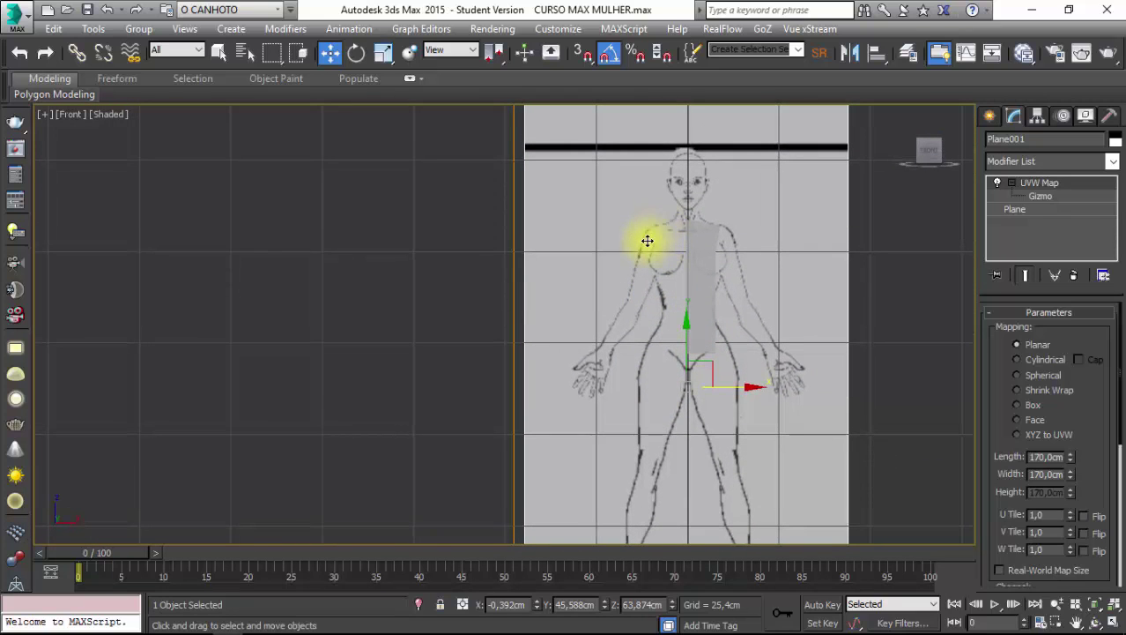
{"action": "scroll", "coordinate": [811, 185], "scroll_direction": "down", "scroll_amount": 2}
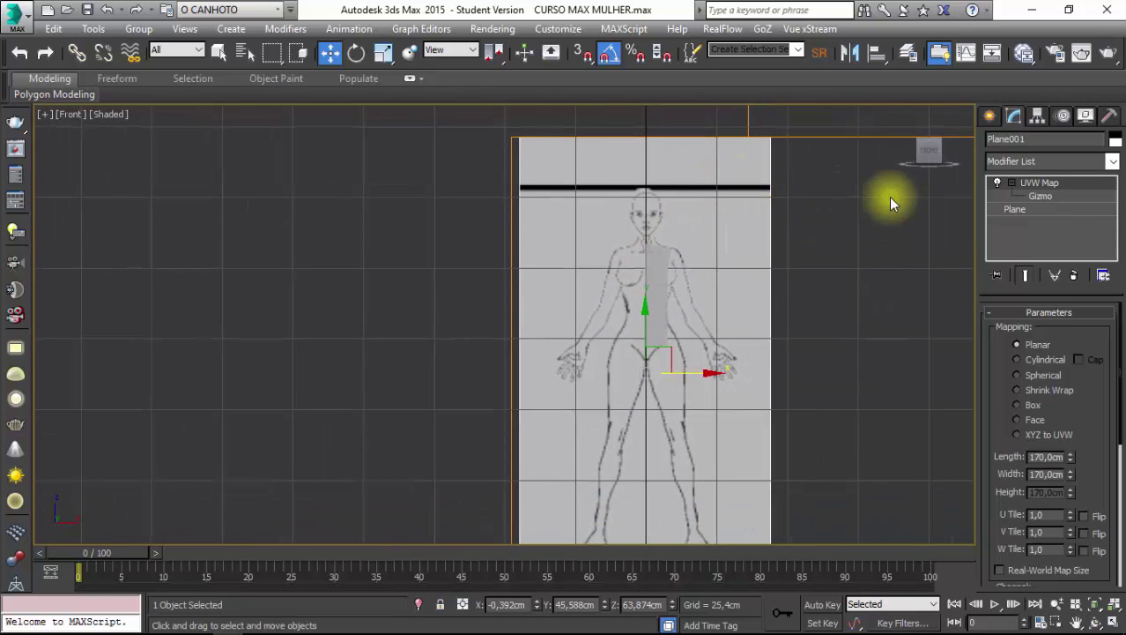
{"action": "left_click", "coordinate": [1022, 51]}
Raise the Standard_2 material's Self-Illumination to 15, then close the Slate Material Editor.
{"action": "left_click_drag", "start_coordinate": [551, 231], "coordinate": [524, 70]}
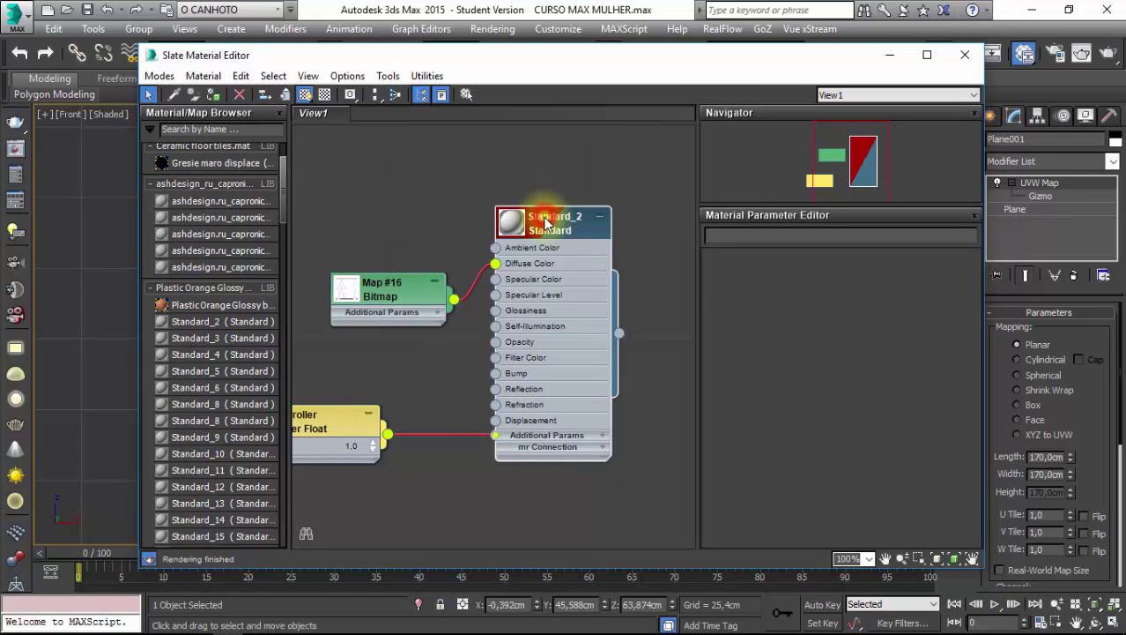
{"action": "double_click", "coordinate": [546, 222]}
{"action": "left_click", "coordinate": [901, 328]}
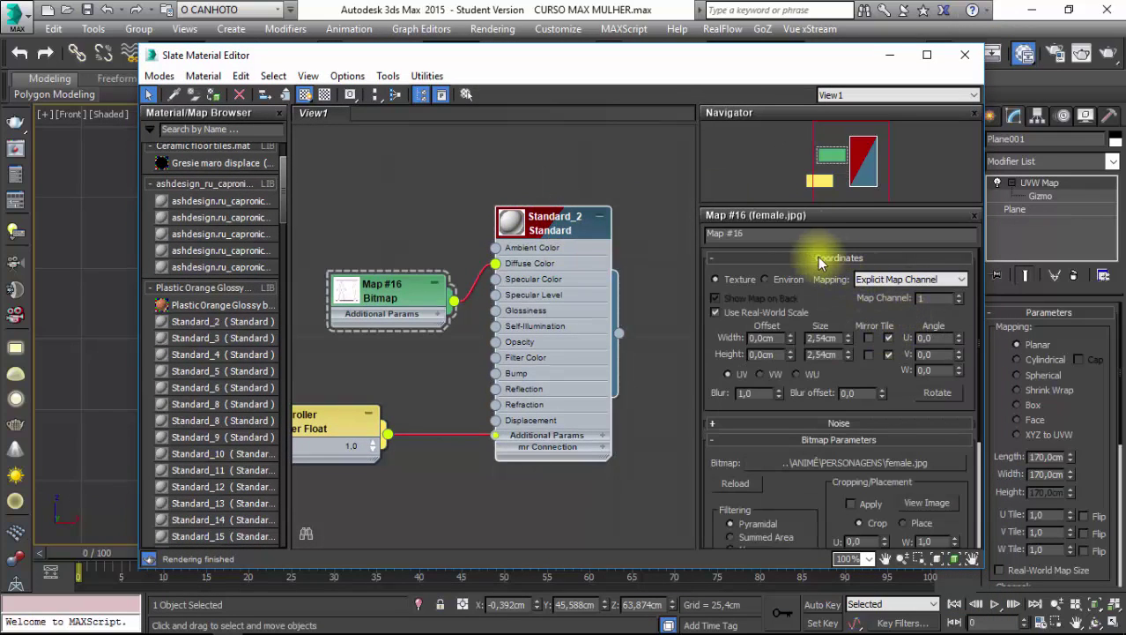
{"action": "double_click", "coordinate": [531, 270]}
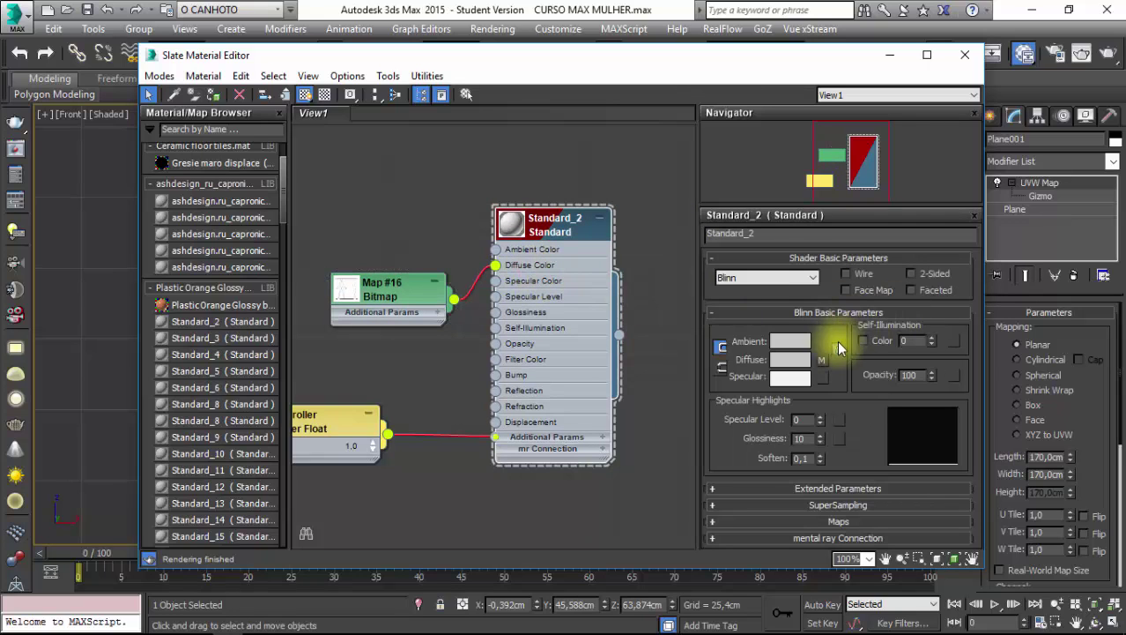
{"action": "mouse_move", "coordinate": [804, 60]}
{"action": "left_mouse_down"}
{"action": "mouse_move", "coordinate": [679, 82]}
{"action": "mouse_move", "coordinate": [378, 62]}
{"action": "mouse_move", "coordinate": [393, 79]}
{"action": "left_mouse_up"}
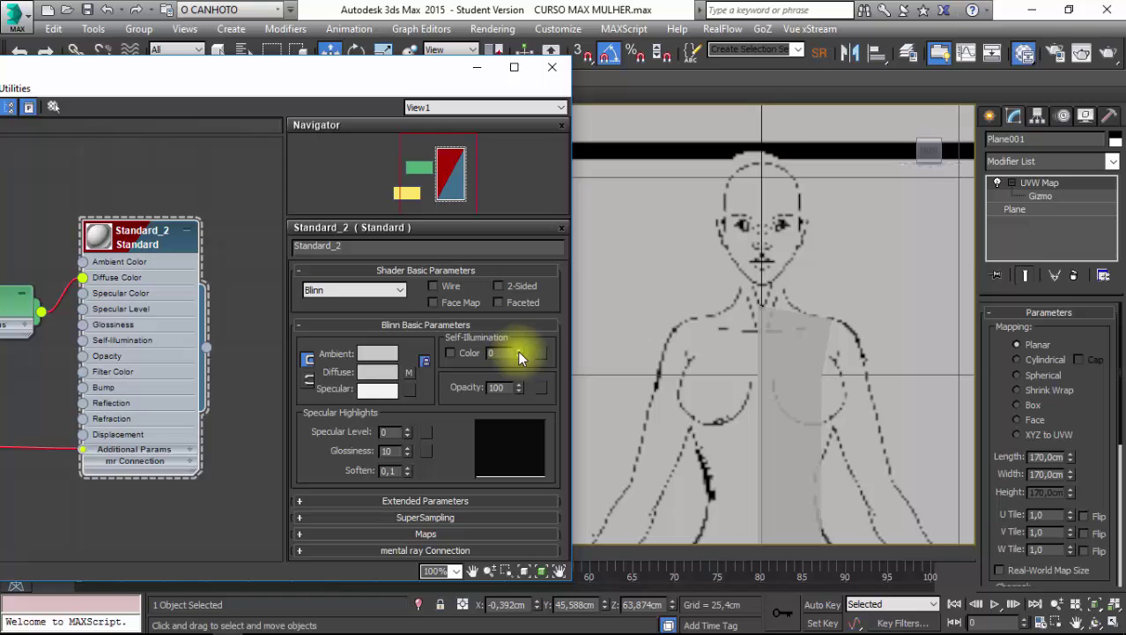
{"action": "mouse_move", "coordinate": [519, 353]}
{"action": "left_mouse_down"}
{"action": "mouse_move", "coordinate": [523, 316]}
{"action": "mouse_move", "coordinate": [519, 341]}
{"action": "left_mouse_up"}
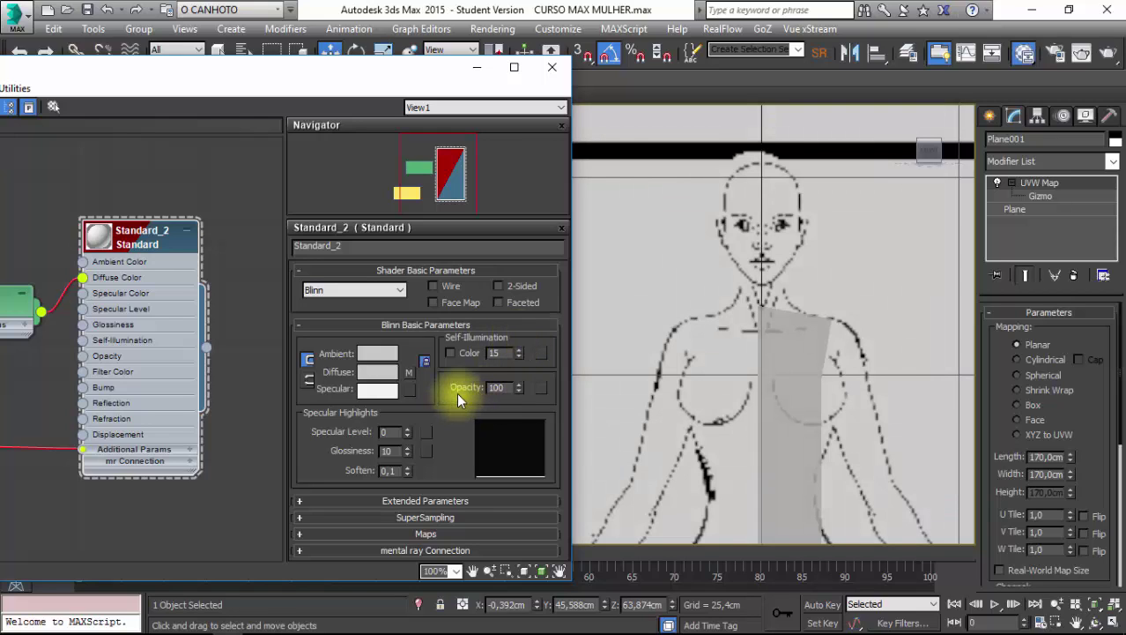
{"action": "left_click", "coordinate": [552, 68]}
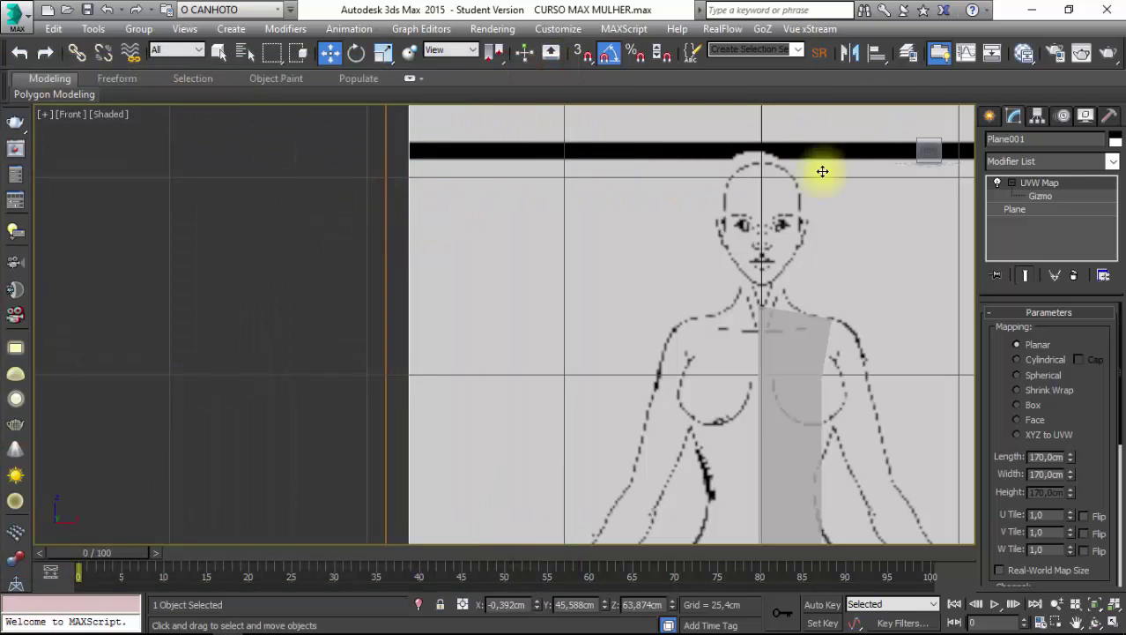
Select the reference image plane and bring up its right-click quad menu.
{"action": "scroll", "coordinate": [541, 313], "scroll_direction": "down", "scroll_amount": 2}
{"action": "scroll", "coordinate": [556, 297], "scroll_direction": "down", "scroll_amount": 2}
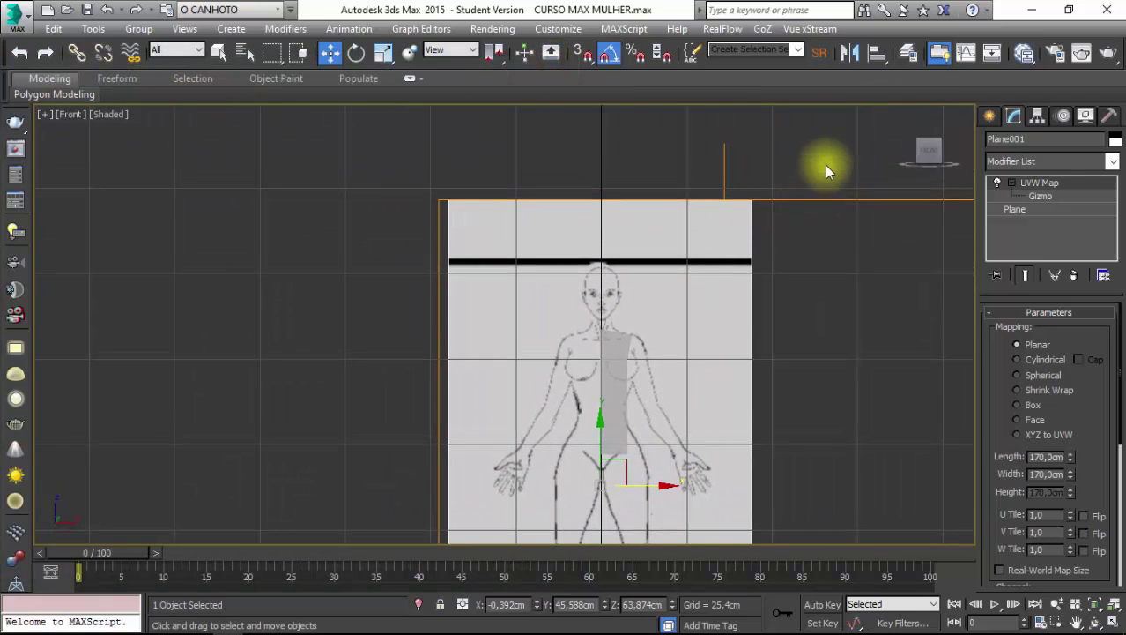
{"action": "left_click_drag", "start_coordinate": [690, 237], "coordinate": [701, 224]}
{"action": "scroll", "coordinate": [701, 207], "scroll_direction": "down", "scroll_amount": 5}
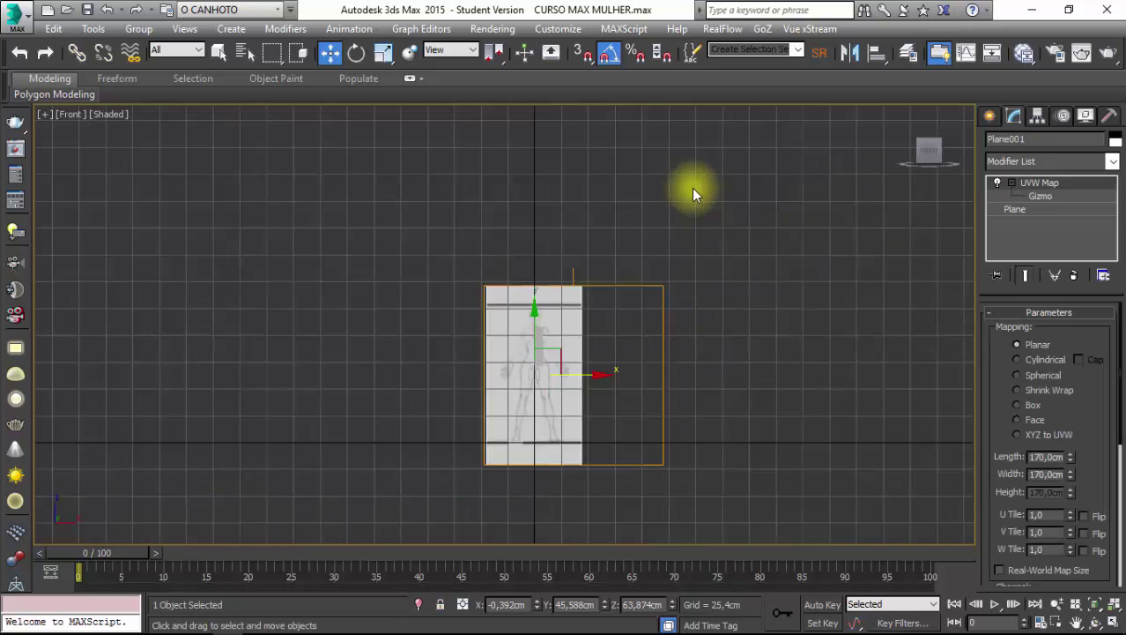
{"action": "scroll", "coordinate": [663, 219], "scroll_direction": "down", "scroll_amount": 1}
{"action": "scroll", "coordinate": [635, 245], "scroll_direction": "up", "scroll_amount": 1}
{"action": "mouse_move", "coordinate": [640, 253]}
{"action": "left_mouse_down"}
{"action": "mouse_move", "coordinate": [572, 306]}
{"action": "mouse_move", "coordinate": [590, 298]}
{"action": "left_mouse_up"}
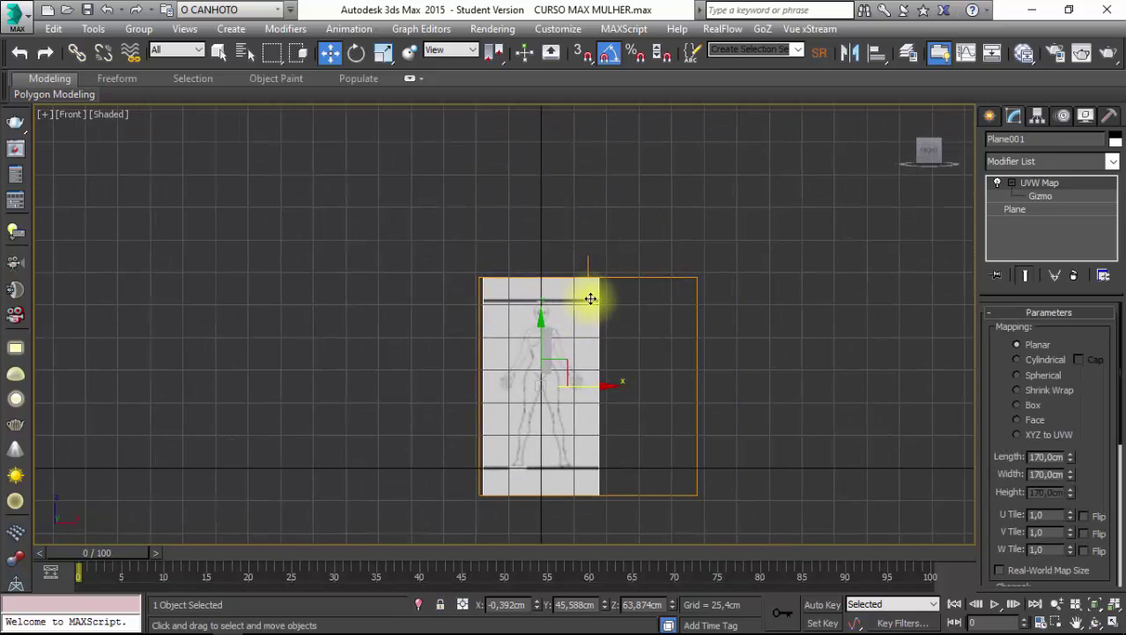
{"action": "right_click", "coordinate": [569, 288]}
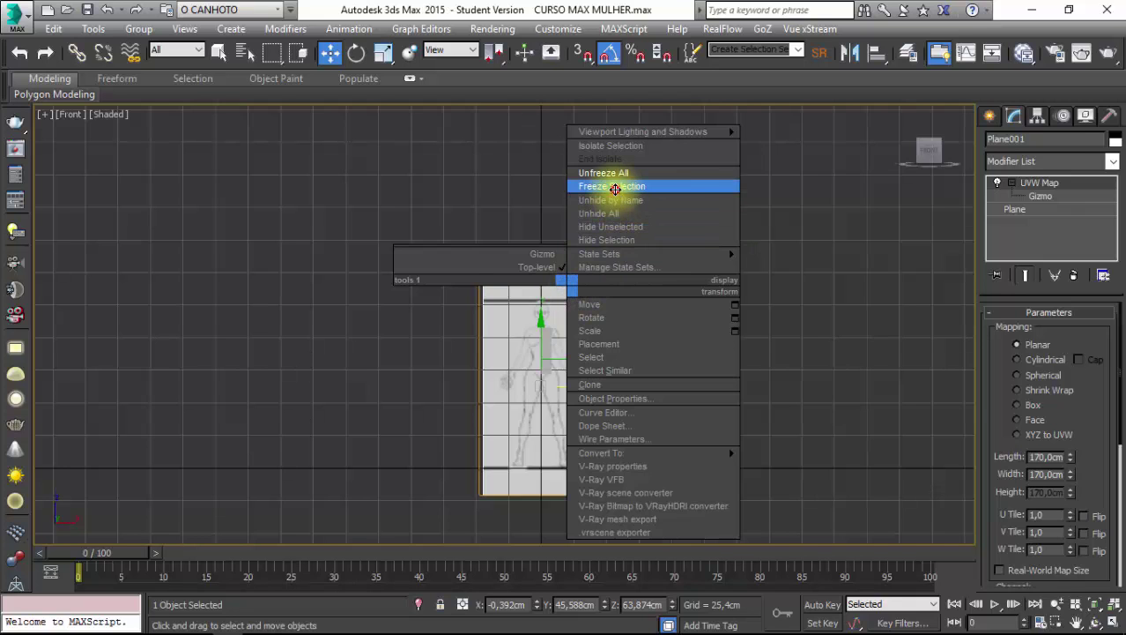
Freeze the reference plane, select the torso box, and enter Vertex level.
{"action": "left_click", "coordinate": [614, 187]}
{"action": "scroll", "coordinate": [608, 335], "scroll_direction": "up", "scroll_amount": 8}
{"action": "scroll", "coordinate": [614, 350], "scroll_direction": "up", "scroll_amount": 4}
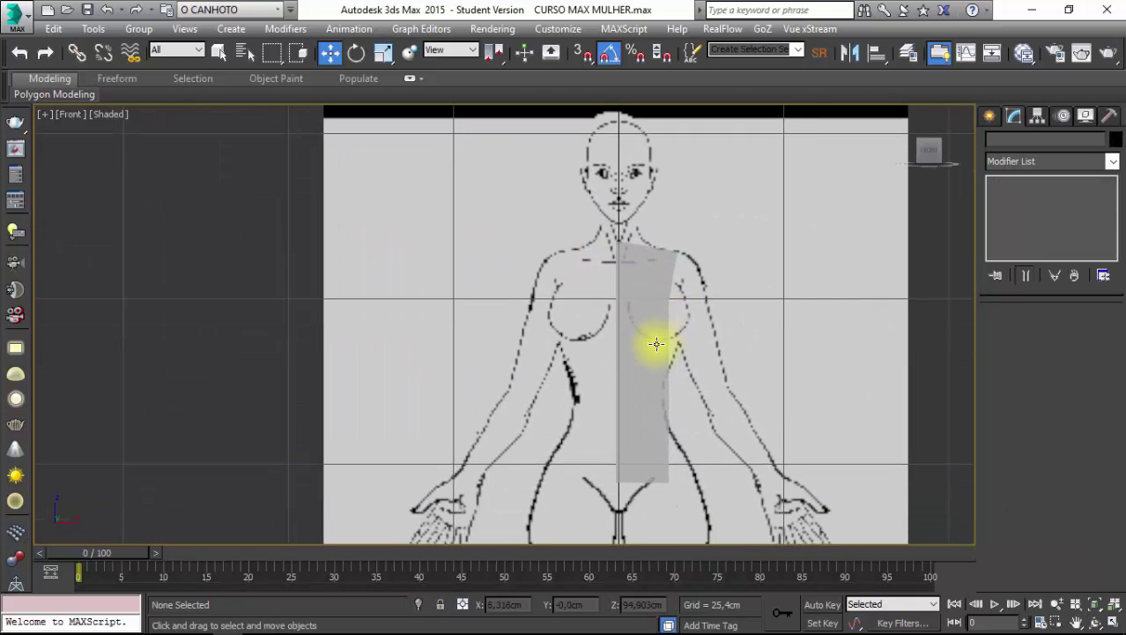
{"action": "left_click", "coordinate": [654, 345]}
{"action": "scroll", "coordinate": [654, 345], "scroll_direction": "up", "scroll_amount": 2}
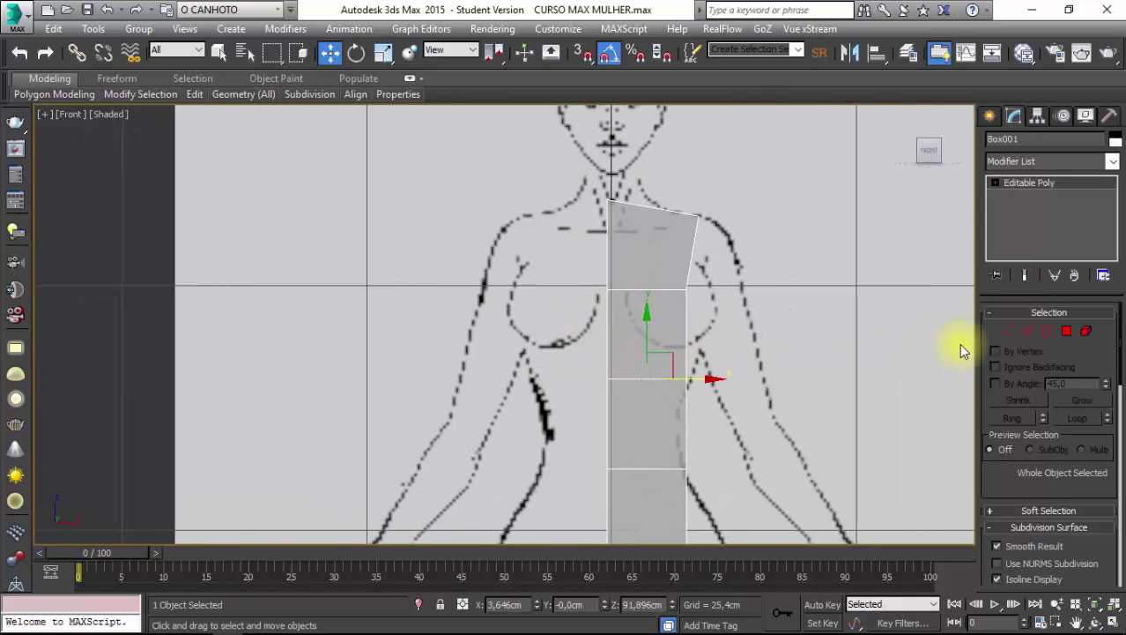
{"action": "left_click", "coordinate": [1006, 331]}
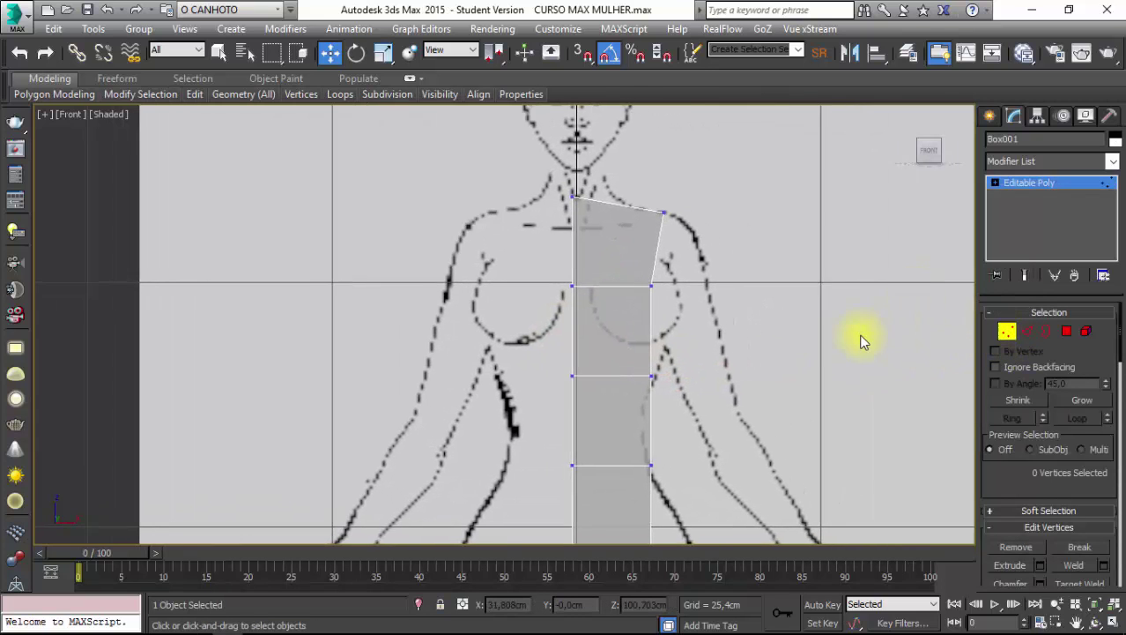
{"action": "middle_click_drag", "start_coordinate": [862, 334], "coordinate": [726, 254]}
{"action": "scroll", "coordinate": [577, 276], "scroll_direction": "down", "scroll_amount": 2}
{"action": "scroll", "coordinate": [593, 308], "scroll_direction": "up", "scroll_amount": 3}
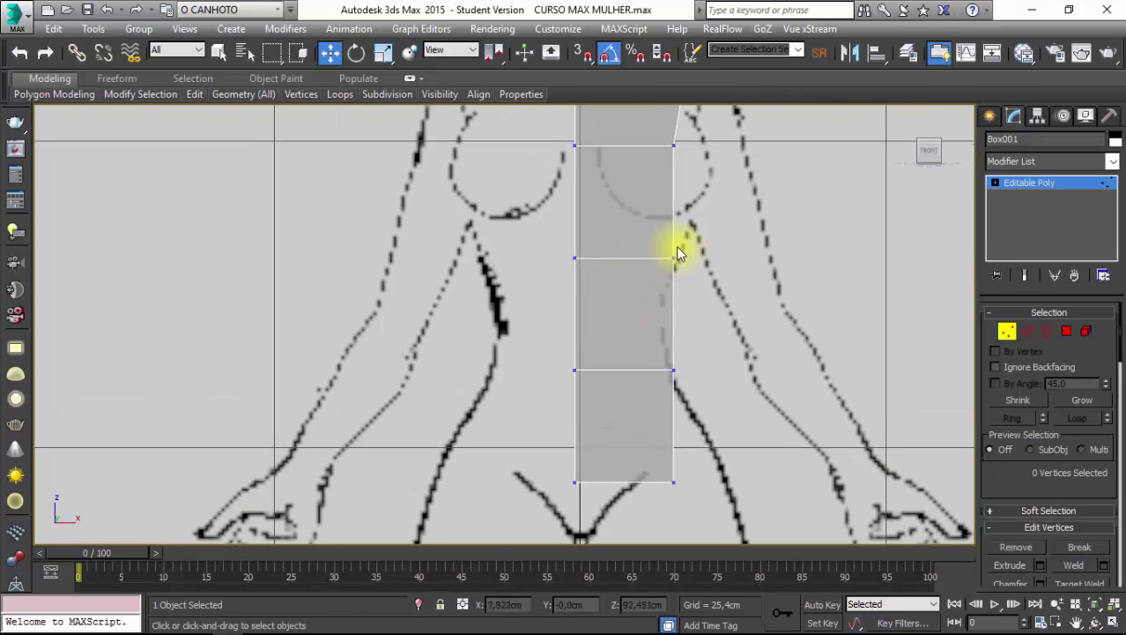
Box-select the box's edge vertices and move them onto the waist and hip outline.
{"action": "left_click_drag", "start_coordinate": [646, 241], "coordinate": [687, 269]}
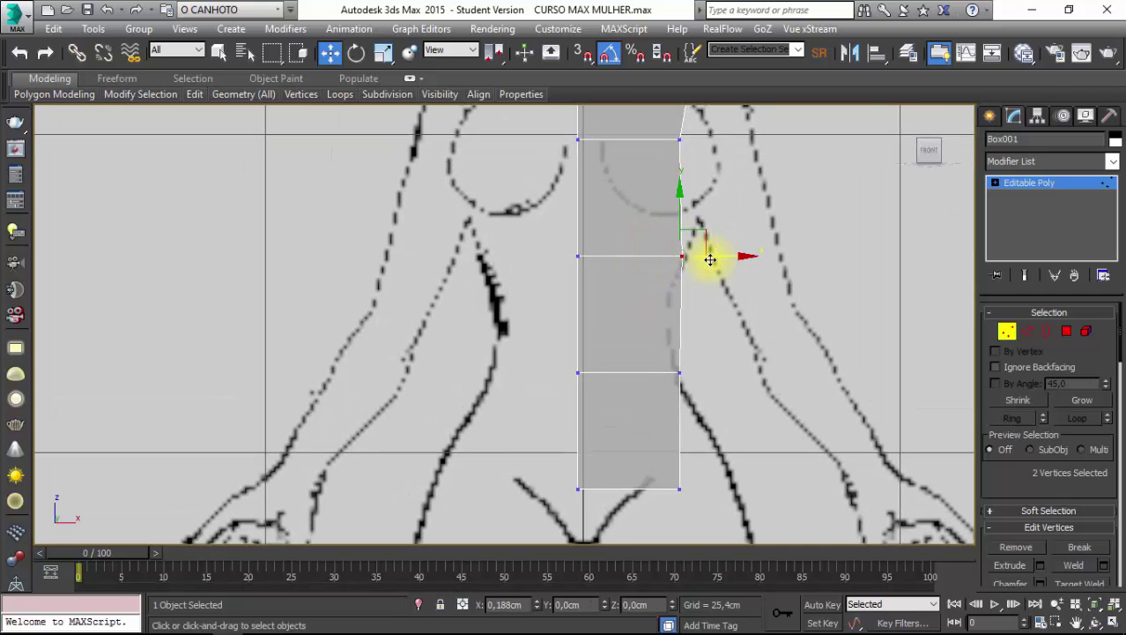
{"action": "scroll", "coordinate": [617, 252], "scroll_direction": "down", "scroll_amount": 1}
{"action": "scroll", "coordinate": [527, 271], "scroll_direction": "down", "scroll_amount": 1}
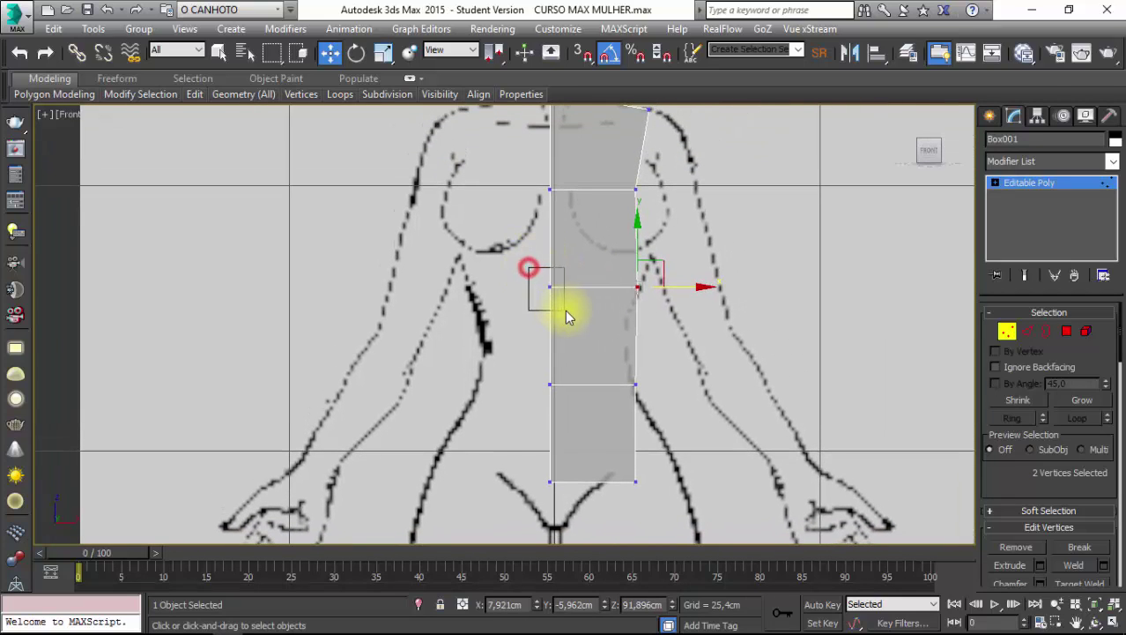
{"action": "middle_click_drag", "start_coordinate": [552, 249], "coordinate": [552, 295]}
{"action": "left_click_drag", "start_coordinate": [523, 202], "coordinate": [558, 410]}
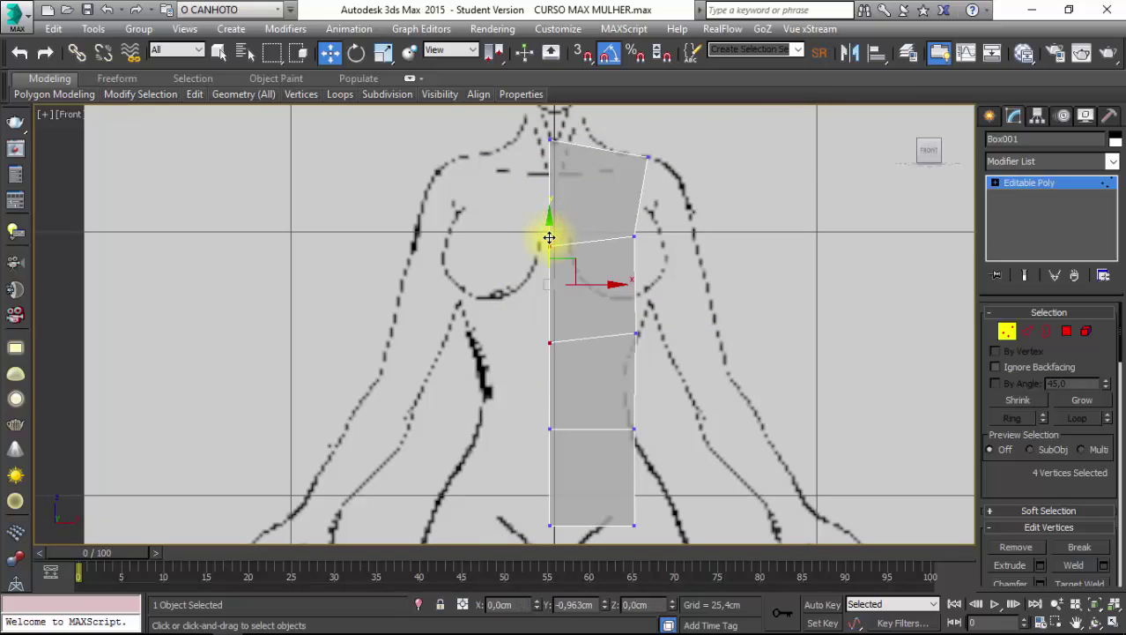
{"action": "scroll", "coordinate": [550, 236], "scroll_direction": "down", "scroll_amount": 2}
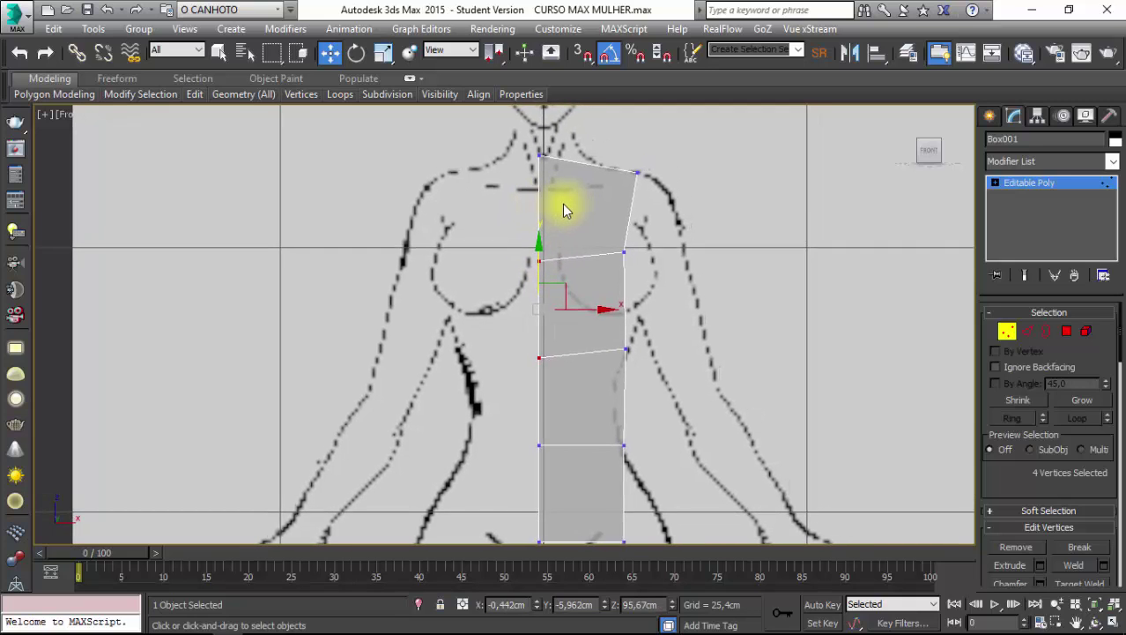
{"action": "scroll", "coordinate": [587, 307], "scroll_direction": "up", "scroll_amount": 2}
{"action": "middle_click_drag", "start_coordinate": [586, 308], "coordinate": [573, 273]}
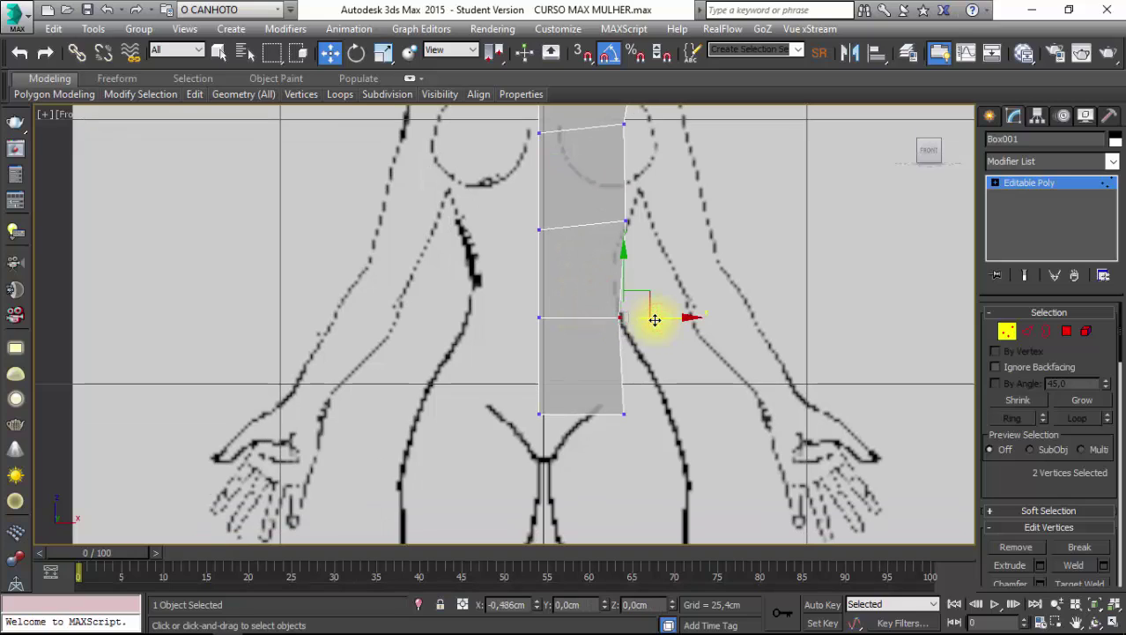
{"action": "left_click_drag", "start_coordinate": [655, 320], "coordinate": [651, 320]}
{"action": "left_click_drag", "start_coordinate": [616, 406], "coordinate": [627, 403]}
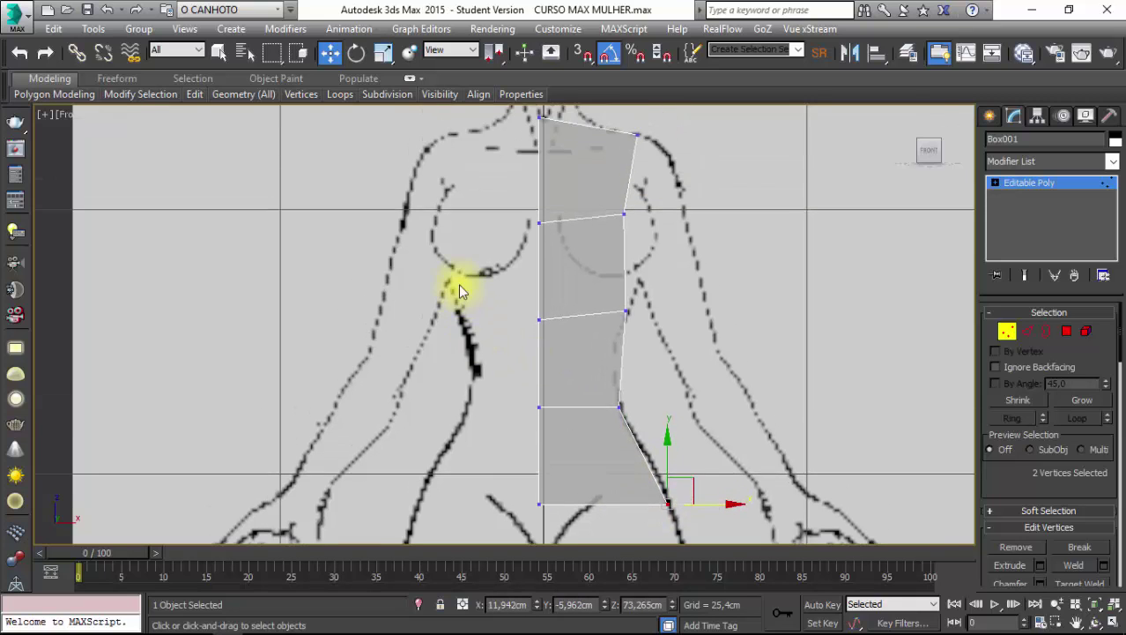
{"action": "scroll", "coordinate": [528, 206], "scroll_direction": "down", "scroll_amount": 3}
{"action": "scroll", "coordinate": [862, 325], "scroll_direction": "down", "scroll_amount": 1}
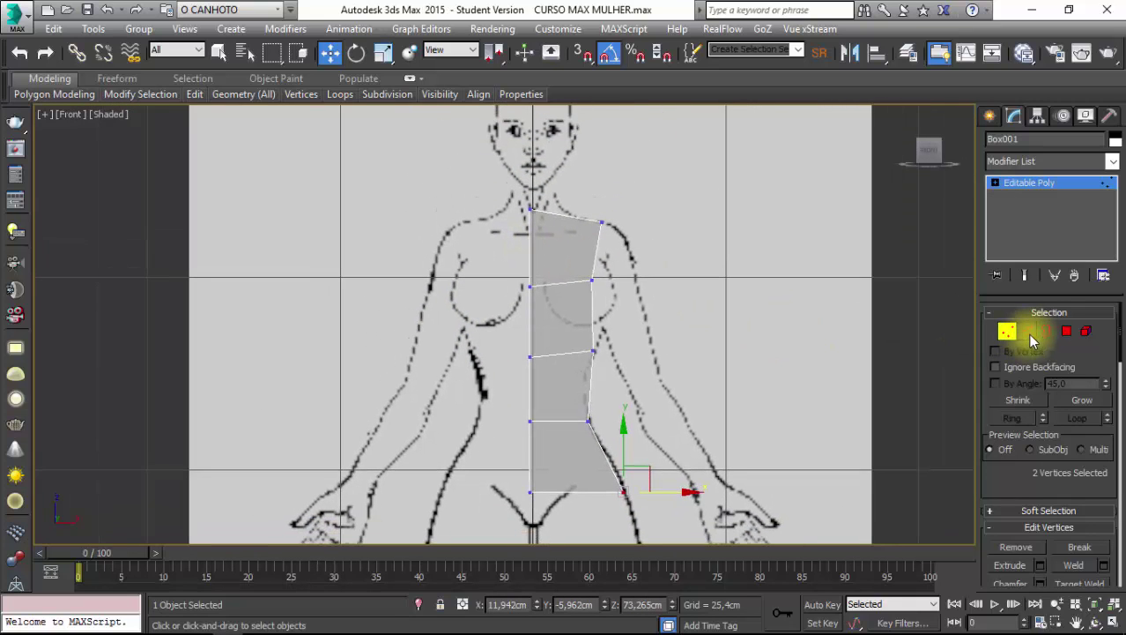
Switch Box001 to Edge level, pick a top edge, and try Loops > Flow Connect.
{"action": "left_click", "coordinate": [1028, 334]}
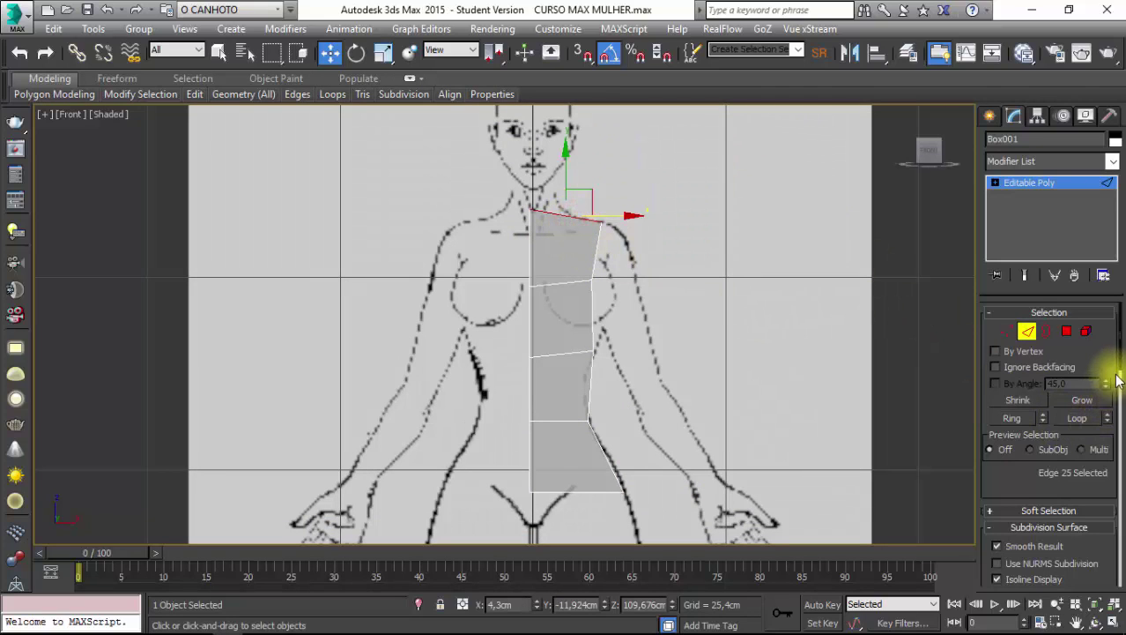
{"action": "left_click_drag", "start_coordinate": [1118, 364], "coordinate": [1116, 383]}
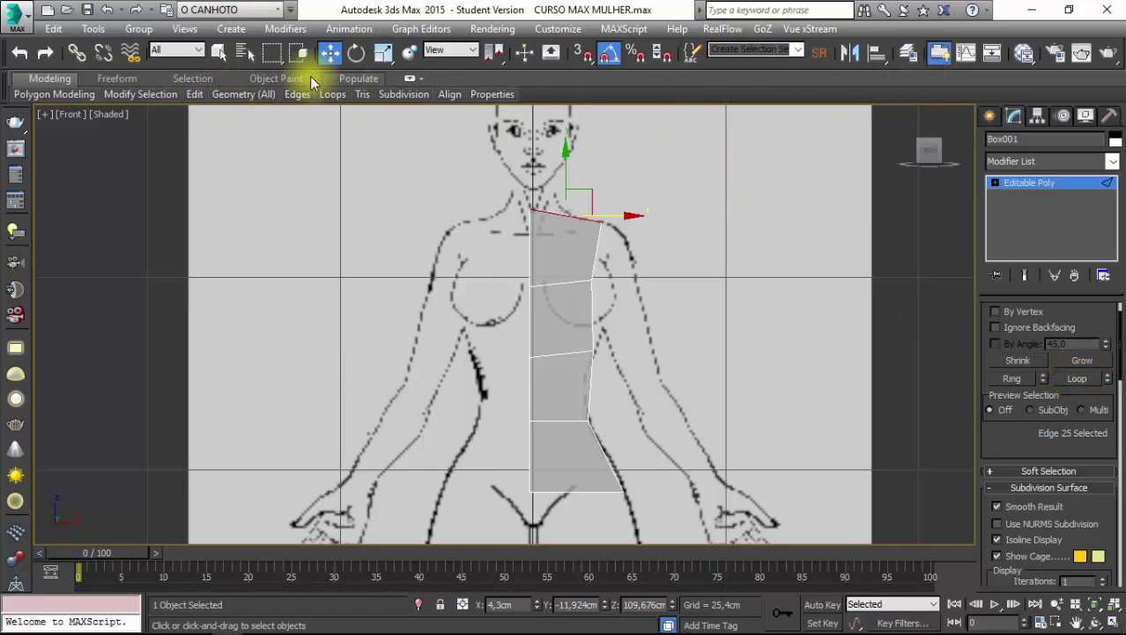
{"action": "left_click", "coordinate": [113, 80]}
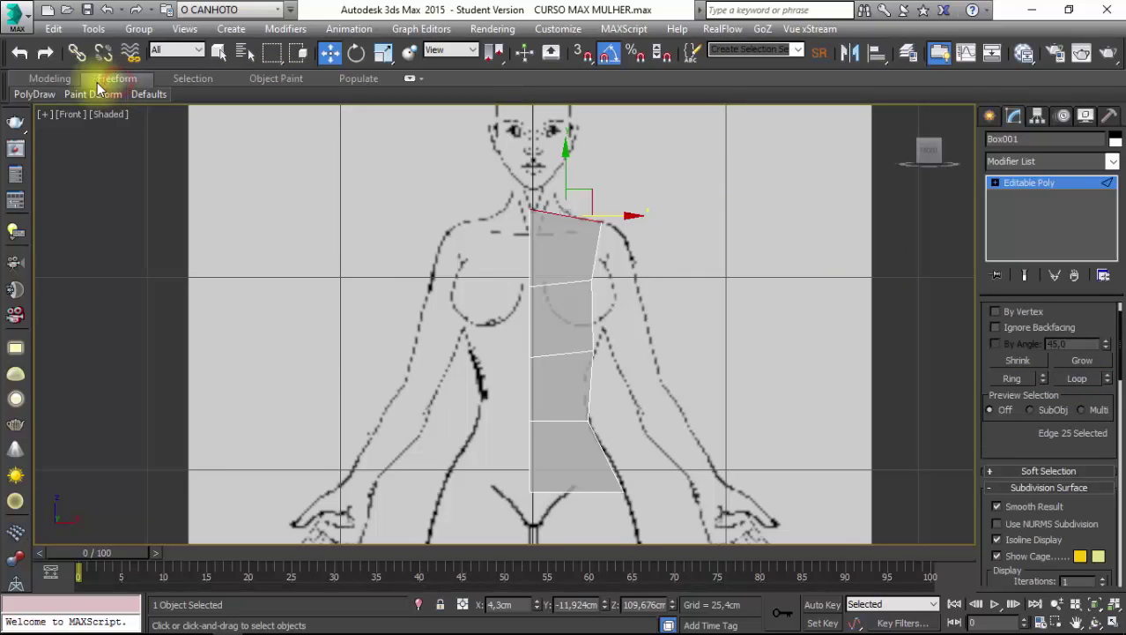
{"action": "left_click", "coordinate": [66, 86]}
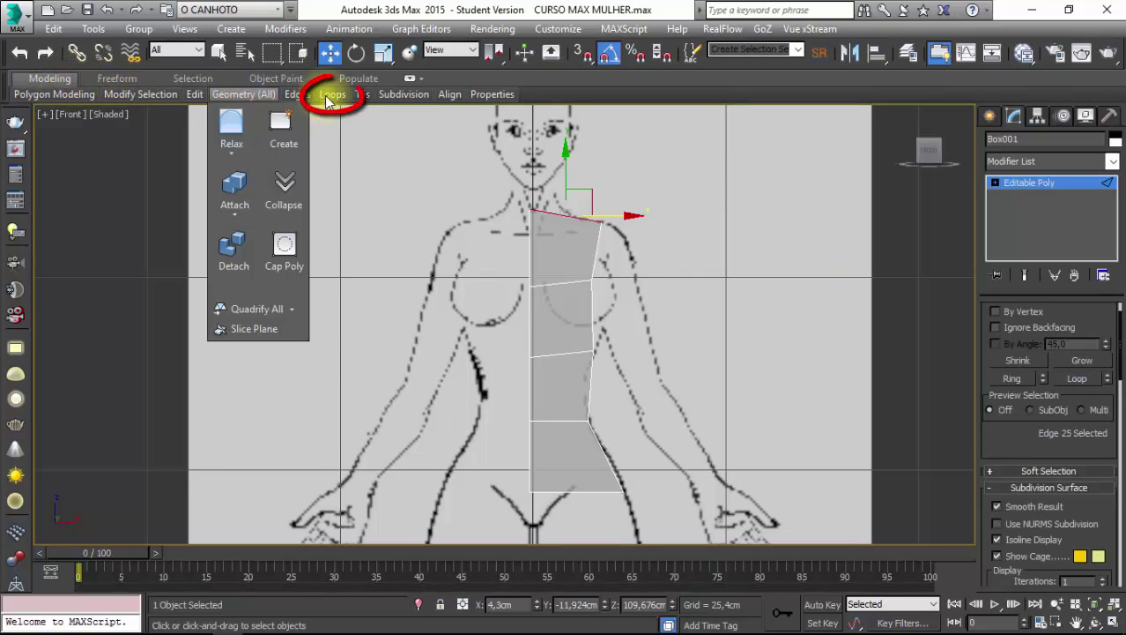
{"action": "mouse_move", "coordinate": [332, 95]}
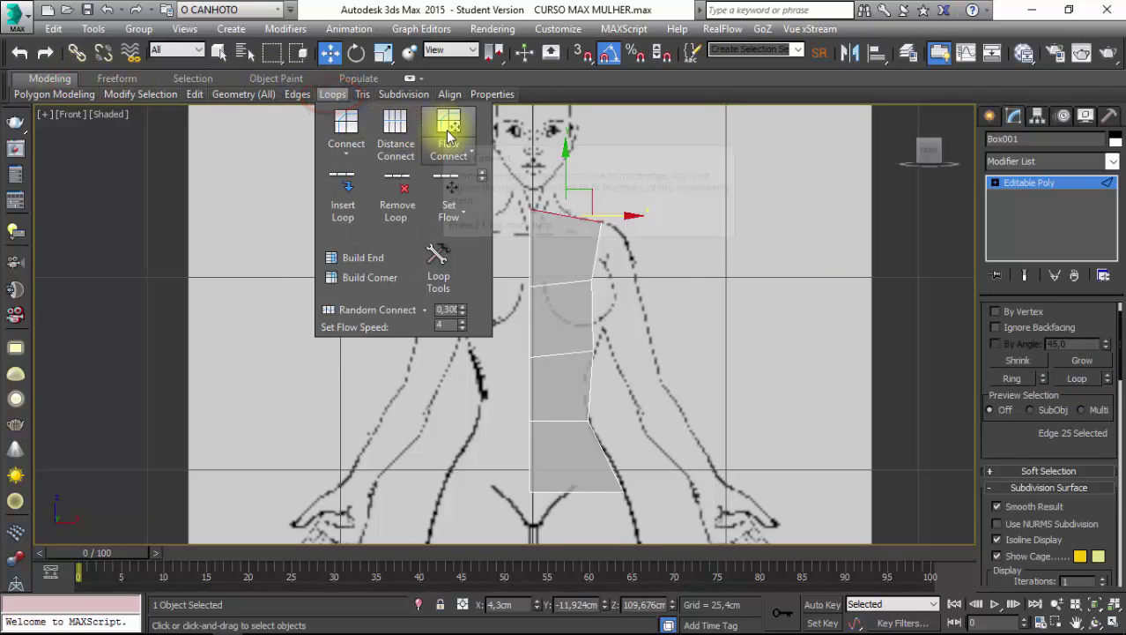
{"action": "left_click", "coordinate": [447, 131]}
{"action": "scroll", "coordinate": [494, 220], "scroll_direction": "up", "scroll_amount": 1}
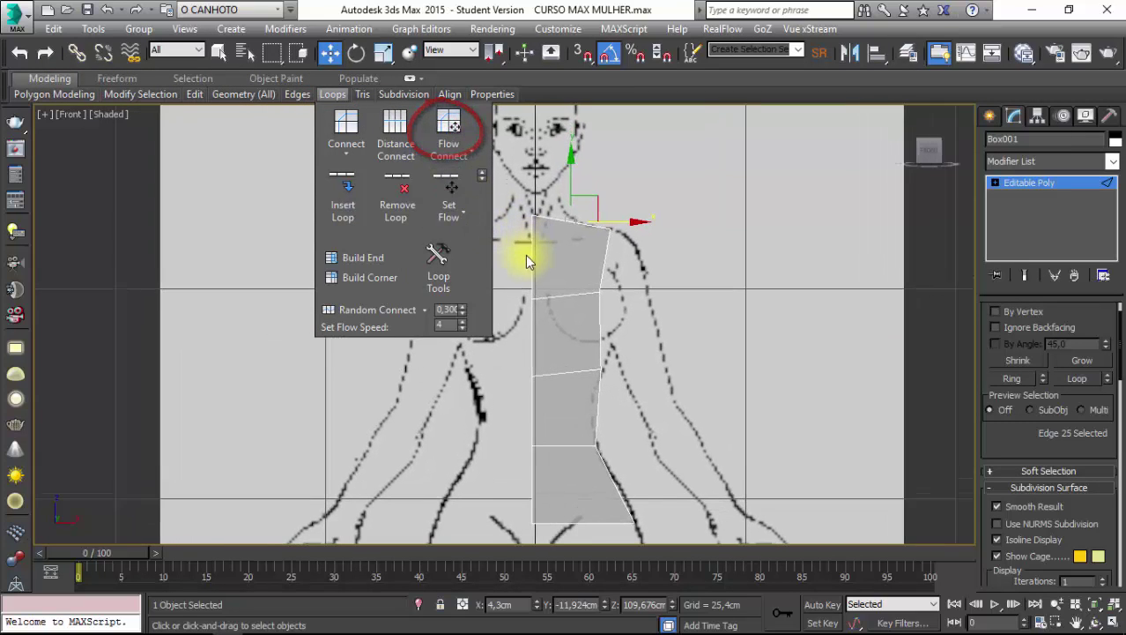
Select the edge ring in Perspective and Flow Connect a vertical loop down the box's middle.
{"action": "key", "text": "p"}
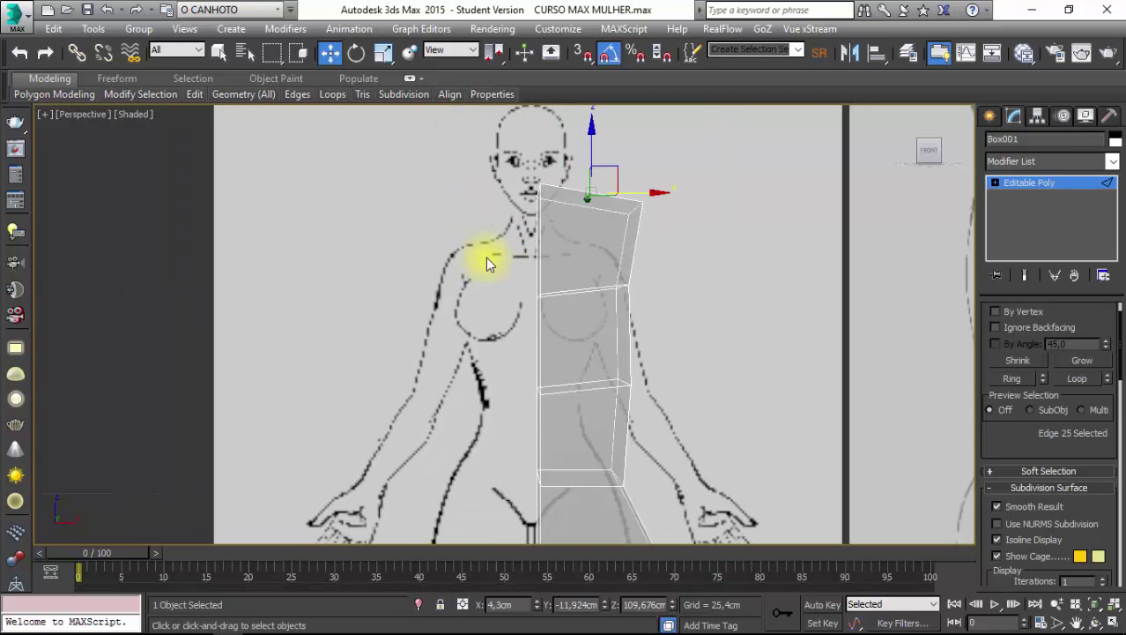
{"action": "middle_click_drag", "start_coordinate": [486, 257], "coordinate": [517, 247], "text": "alt"}
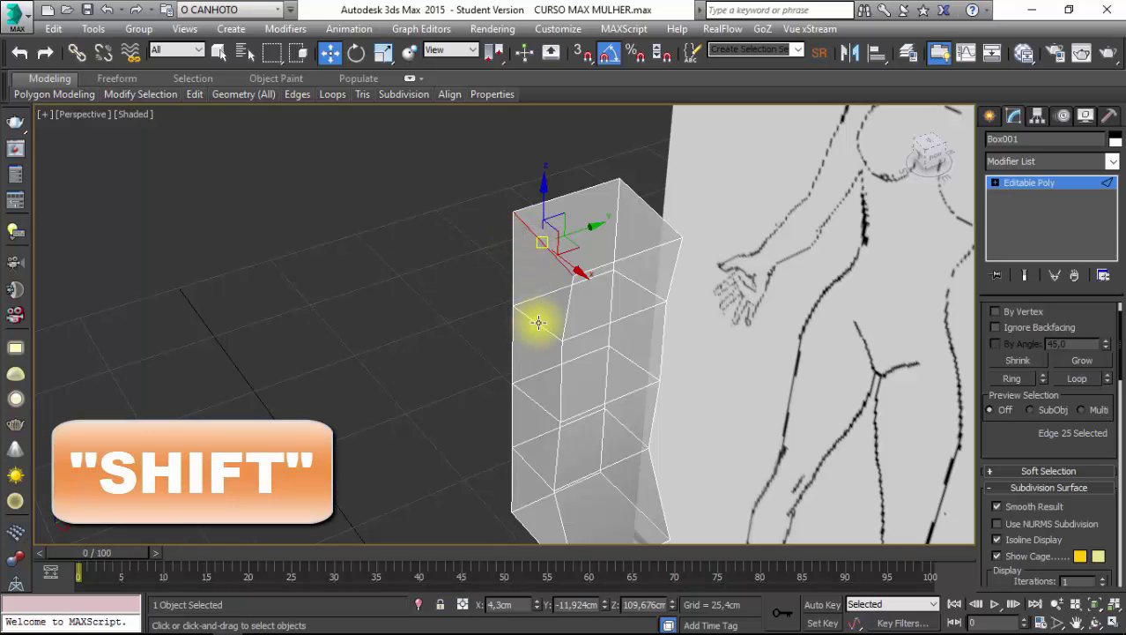
{"action": "left_click", "coordinate": [538, 323], "text": "shift"}
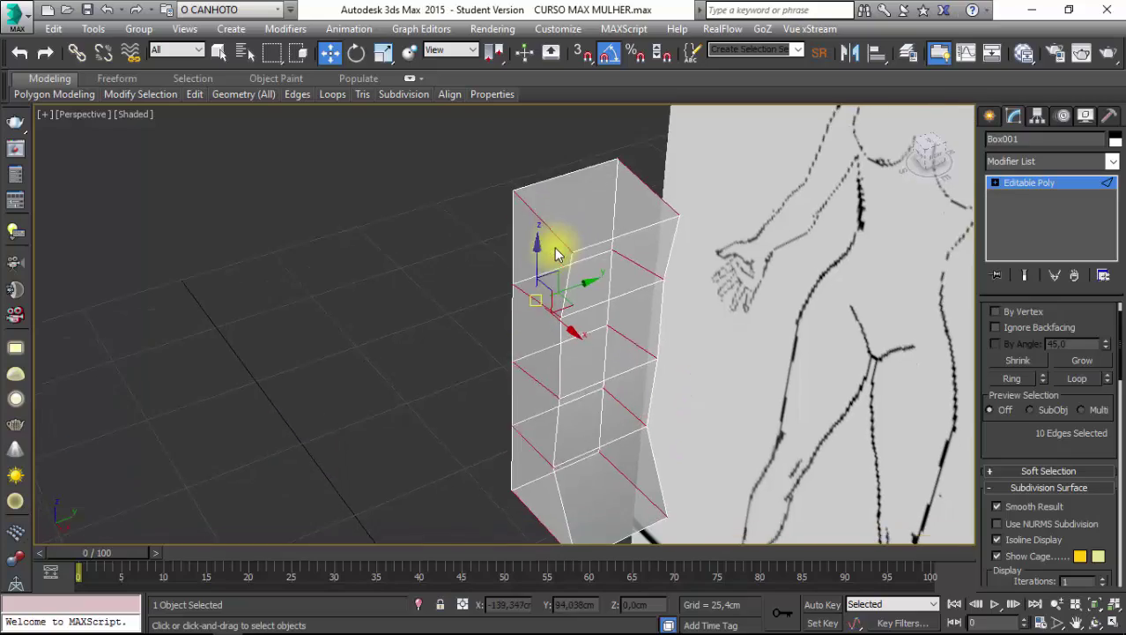
{"action": "key", "text": "f"}
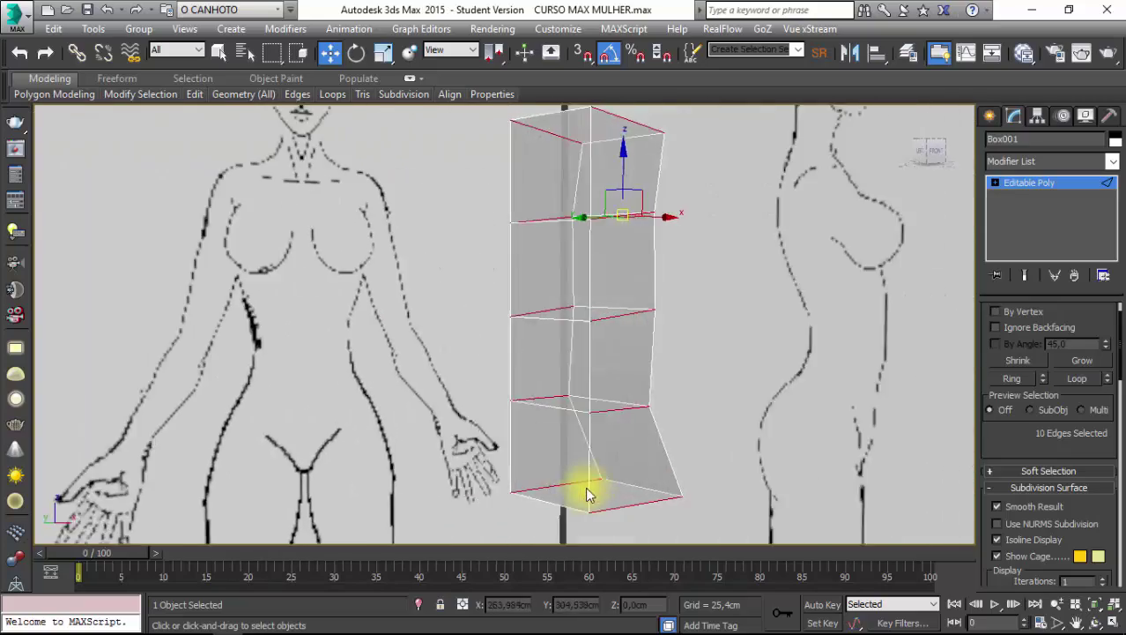
{"action": "mouse_move", "coordinate": [589, 494]}
{"action": "middle_mouse_down", "text": "alt"}
{"action": "mouse_move", "coordinate": [523, 410]}
{"action": "mouse_move", "coordinate": [515, 297]}
{"action": "mouse_move", "coordinate": [553, 226]}
{"action": "mouse_move", "coordinate": [608, 321]}
{"action": "mouse_move", "coordinate": [583, 383]}
{"action": "mouse_move", "coordinate": [340, 45]}
{"action": "mouse_move", "coordinate": [227, 121]}
{"action": "middle_mouse_up", "text": "alt"}
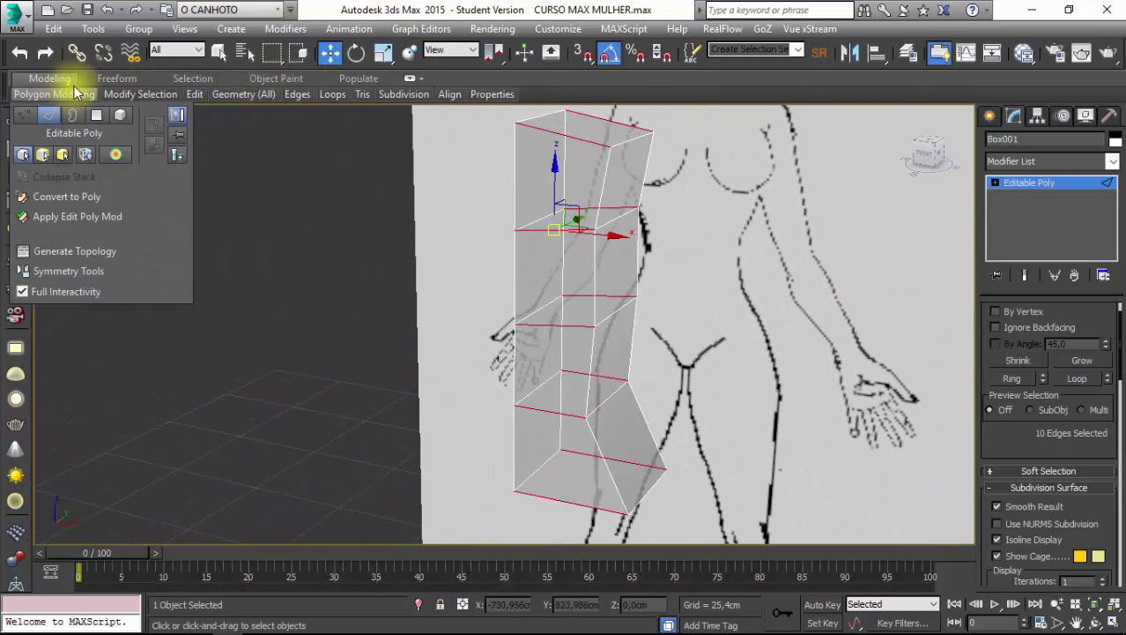
{"action": "mouse_move", "coordinate": [333, 94]}
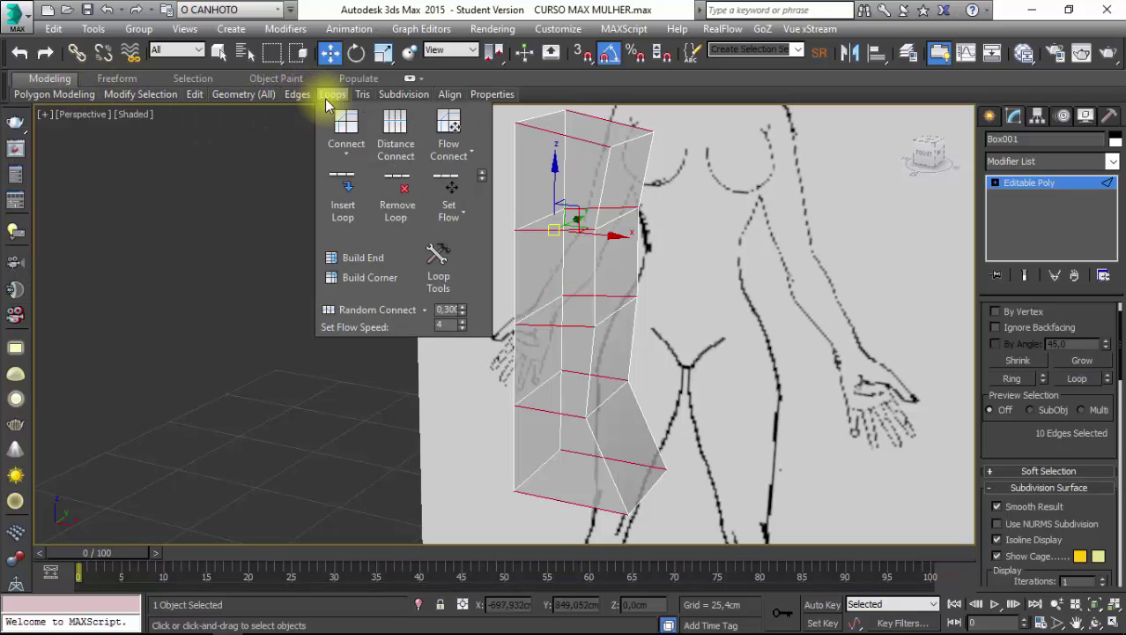
{"action": "left_click", "coordinate": [448, 130]}
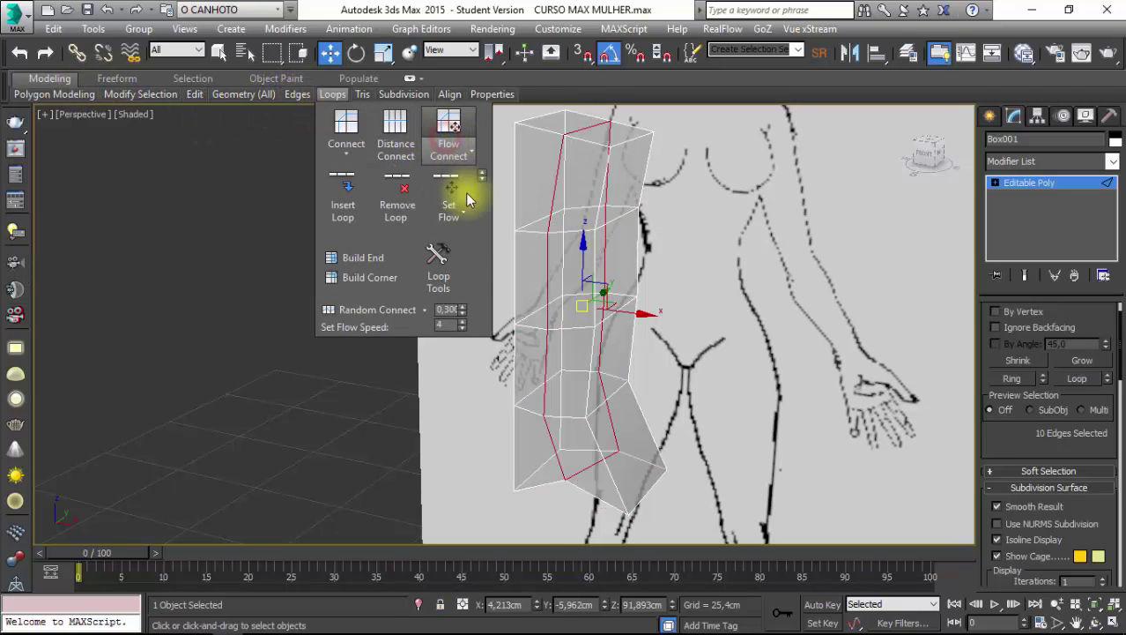
{"action": "mouse_move", "coordinate": [546, 246]}
{"action": "middle_mouse_down", "text": "alt"}
{"action": "mouse_move", "coordinate": [606, 303]}
{"action": "mouse_move", "coordinate": [565, 340]}
{"action": "mouse_move", "coordinate": [572, 441]}
{"action": "mouse_move", "coordinate": [611, 436]}
{"action": "mouse_move", "coordinate": [611, 411]}
{"action": "mouse_move", "coordinate": [585, 282]}
{"action": "mouse_move", "coordinate": [546, 259]}
{"action": "mouse_move", "coordinate": [607, 294]}
{"action": "middle_mouse_up", "text": "alt"}
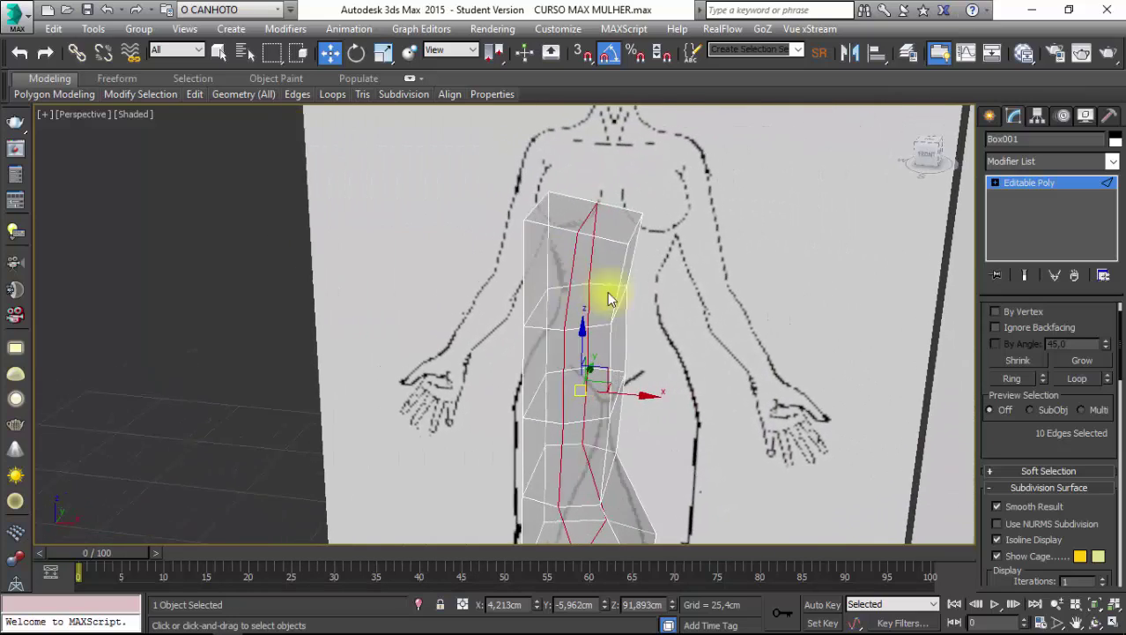
At Vertex level in Front view, reposition the two hip corner vertices to match the sketch.
{"action": "left_click", "coordinate": [995, 183]}
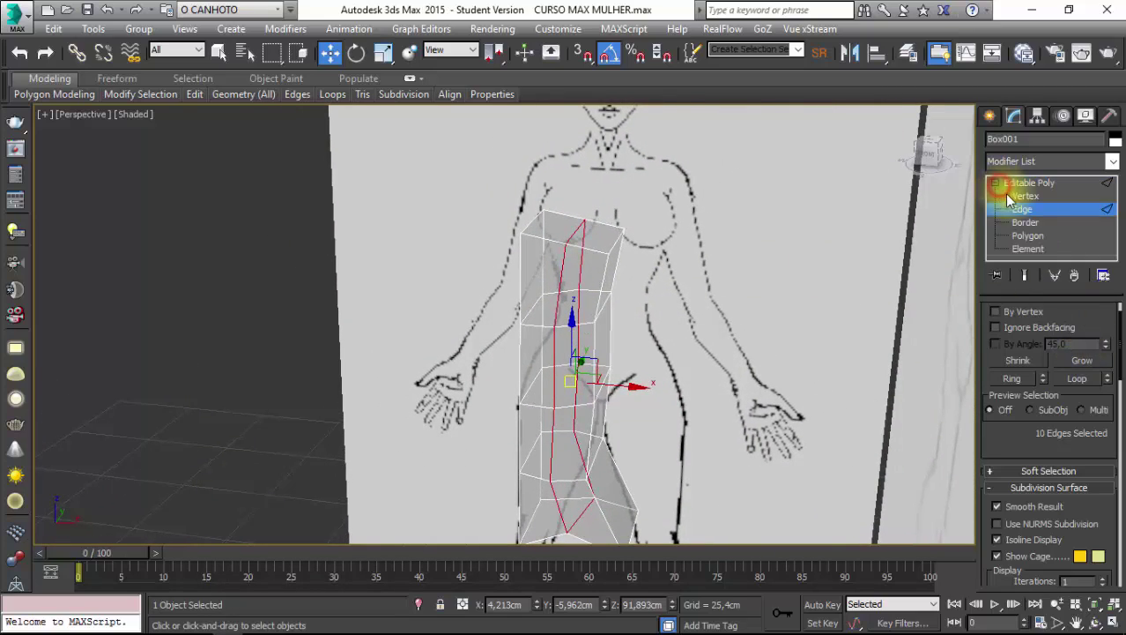
{"action": "left_click", "coordinate": [1015, 196]}
{"action": "mouse_move", "coordinate": [670, 221]}
{"action": "middle_mouse_down", "text": "alt"}
{"action": "mouse_move", "coordinate": [553, 226]}
{"action": "mouse_move", "coordinate": [434, 259]}
{"action": "middle_mouse_up", "text": "alt"}
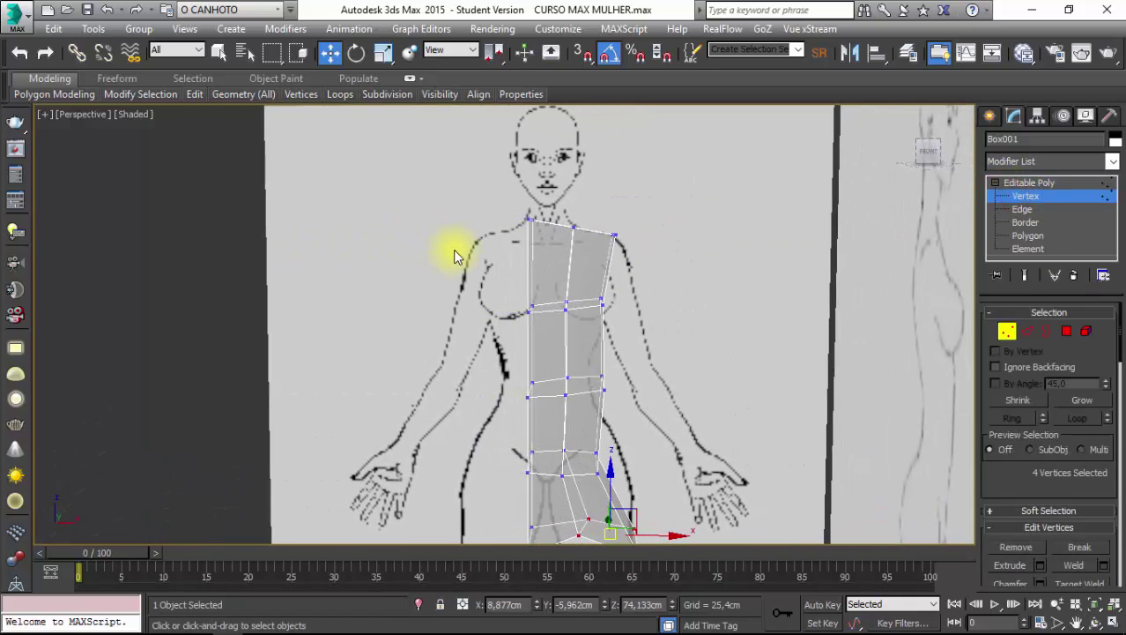
{"action": "key", "text": "f"}
{"action": "scroll", "coordinate": [453, 249], "scroll_direction": "up", "scroll_amount": 2}
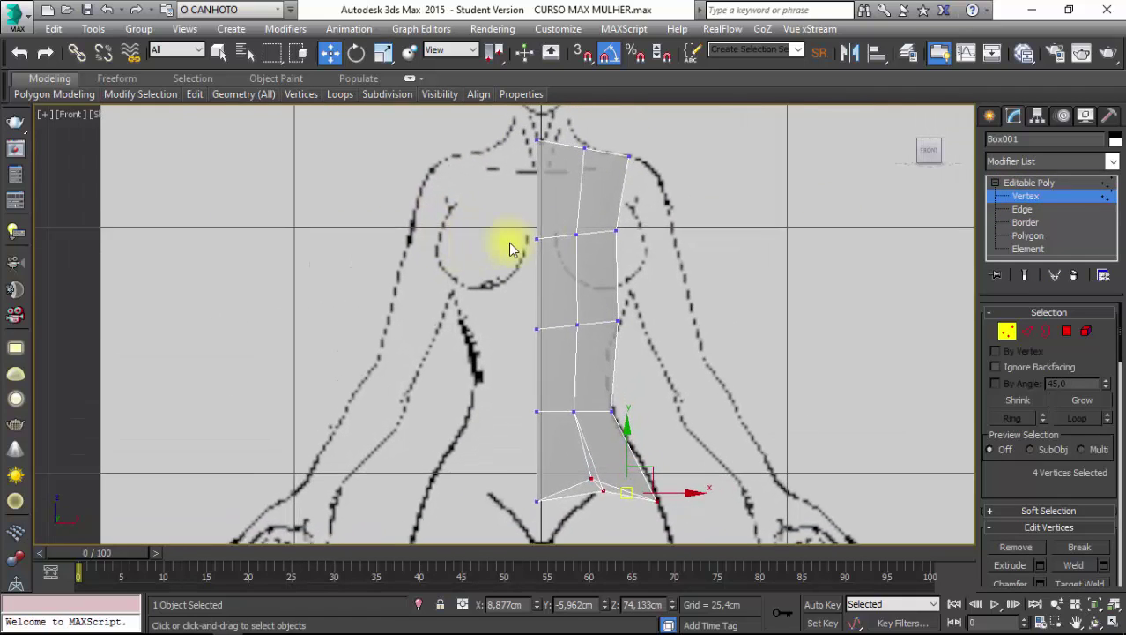
{"action": "scroll", "coordinate": [509, 242], "scroll_direction": "up", "scroll_amount": 2}
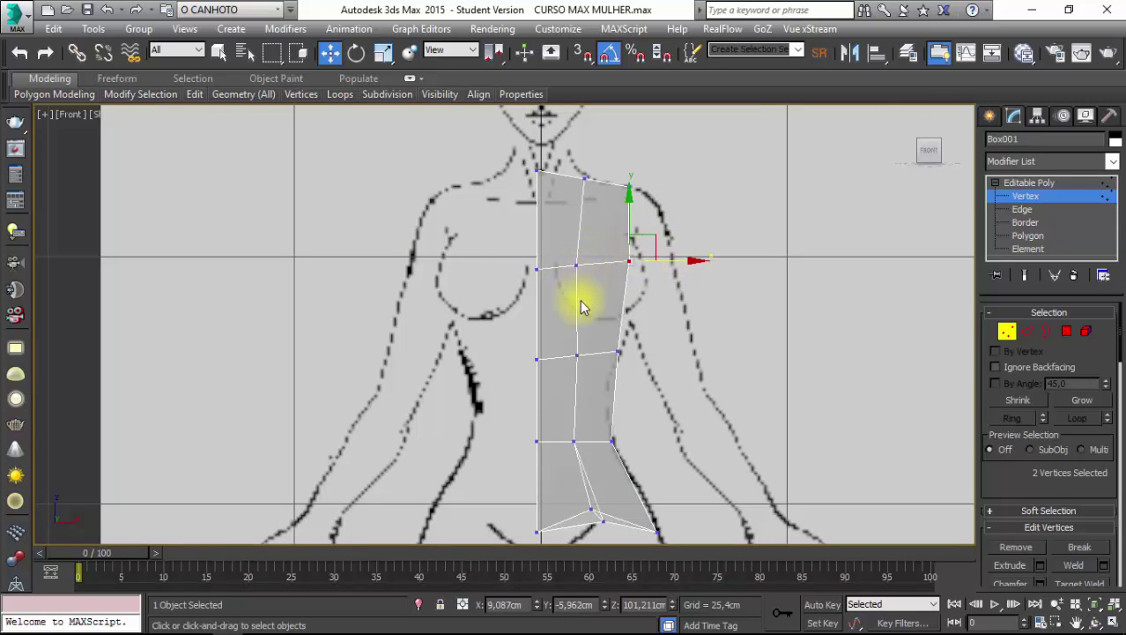
{"action": "scroll", "coordinate": [573, 342], "scroll_direction": "up", "scroll_amount": 2}
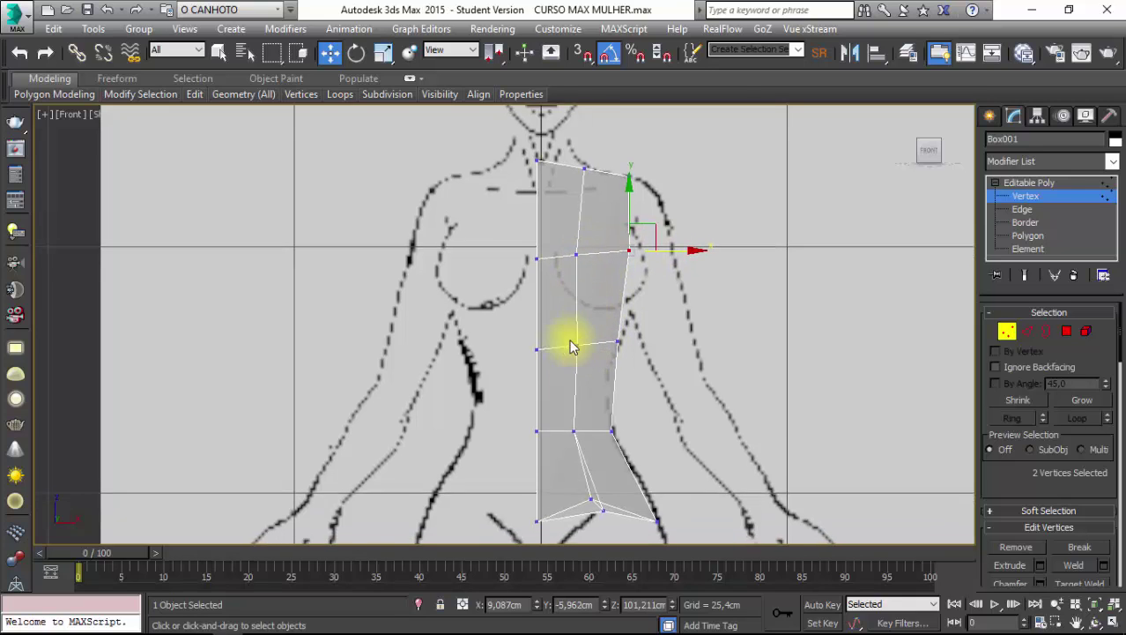
{"action": "scroll", "coordinate": [583, 394], "scroll_direction": "up", "scroll_amount": 2}
{"action": "middle_click_drag", "start_coordinate": [637, 431], "coordinate": [635, 429]}
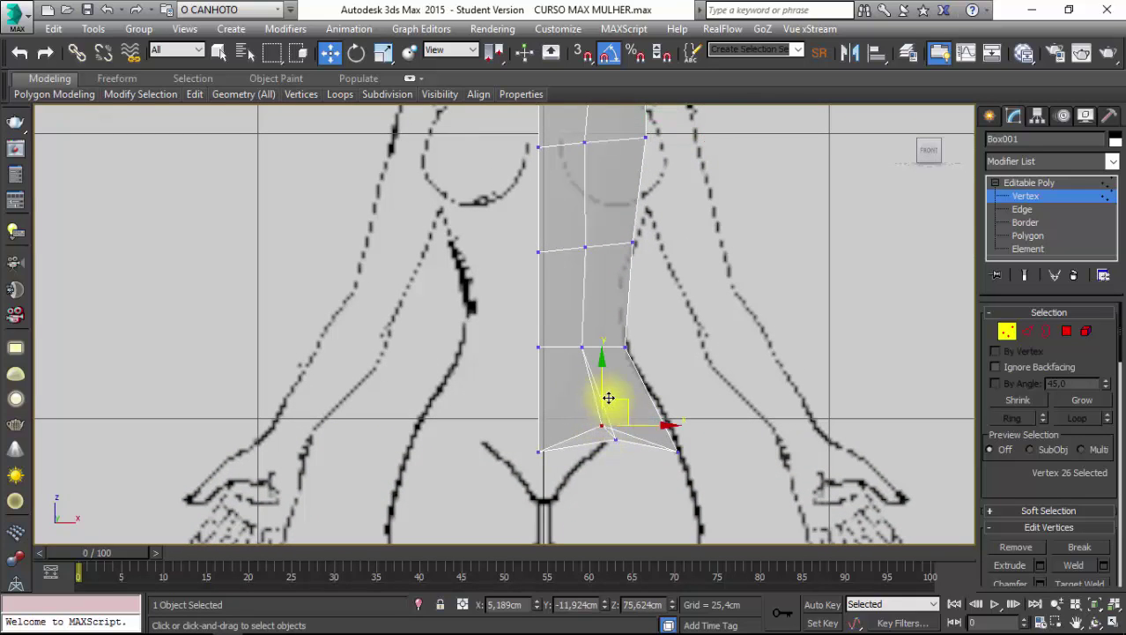
{"action": "mouse_move", "coordinate": [622, 413]}
{"action": "middle_mouse_down"}
{"action": "mouse_move", "coordinate": [485, 325]}
{"action": "mouse_move", "coordinate": [548, 399]}
{"action": "middle_mouse_up"}
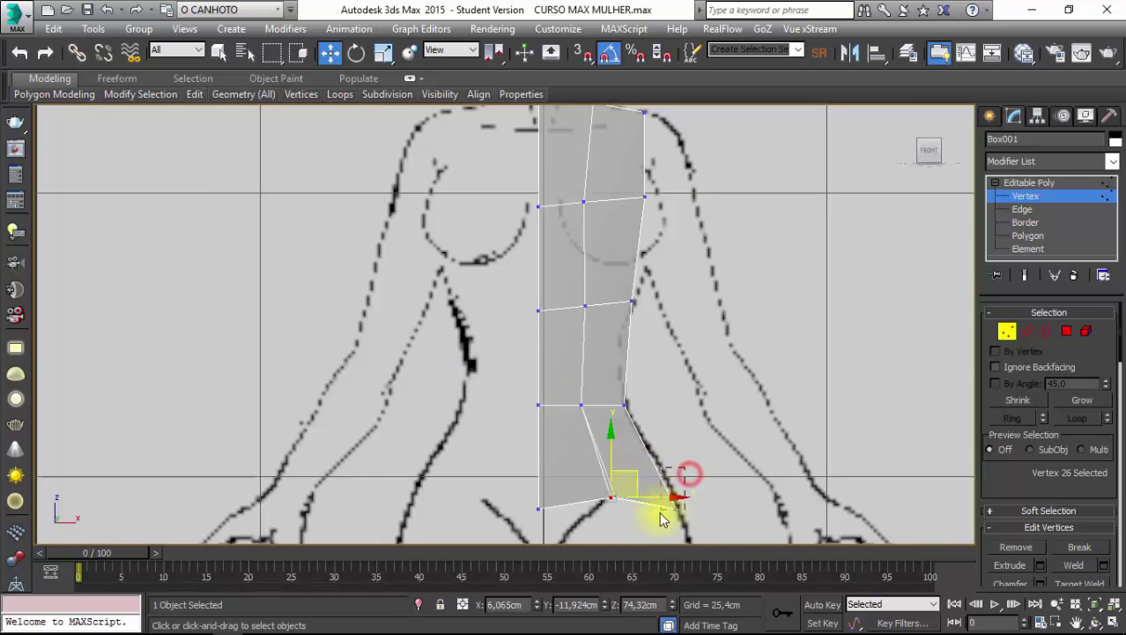
{"action": "left_click_drag", "start_coordinate": [662, 519], "coordinate": [667, 508]}
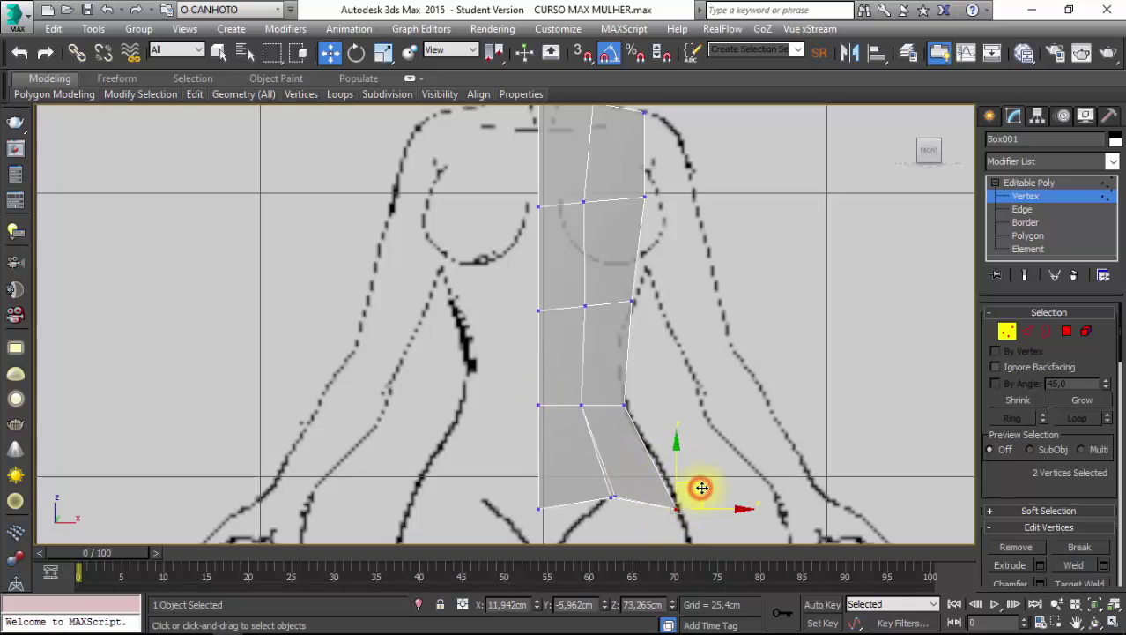
{"action": "mouse_move", "coordinate": [703, 487]}
{"action": "middle_mouse_down"}
{"action": "mouse_move", "coordinate": [490, 372]}
{"action": "mouse_move", "coordinate": [618, 257]}
{"action": "mouse_move", "coordinate": [456, 250]}
{"action": "mouse_move", "coordinate": [449, 361]}
{"action": "mouse_move", "coordinate": [512, 378]}
{"action": "middle_mouse_up"}
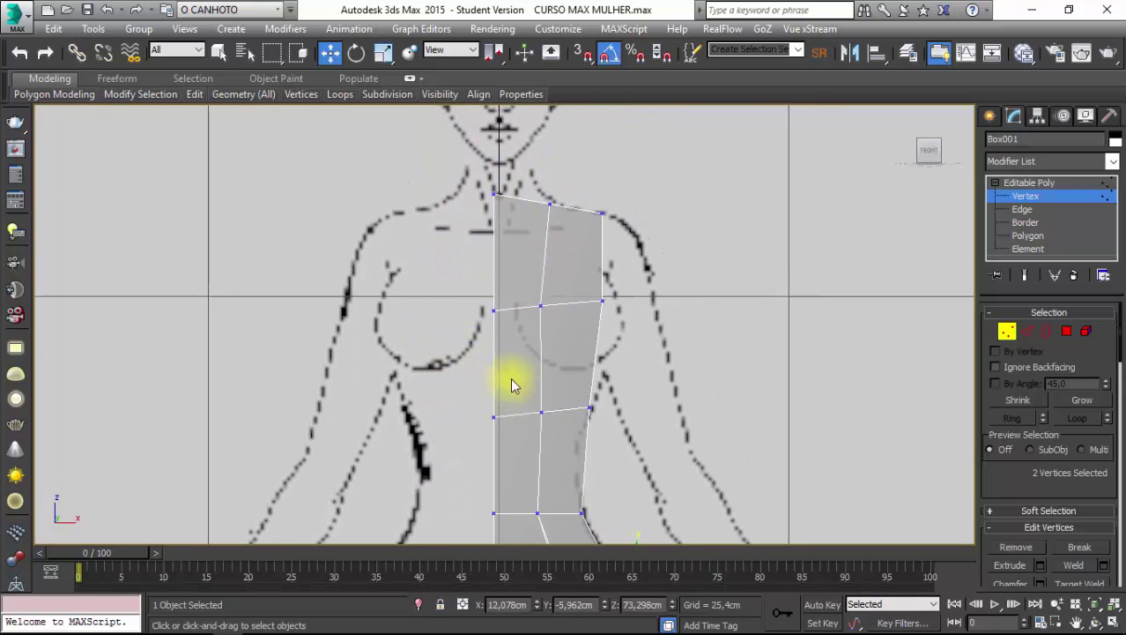
Select an edge ring on the box and Flow Connect a new loop across the chest.
{"action": "left_click", "coordinate": [1025, 333]}
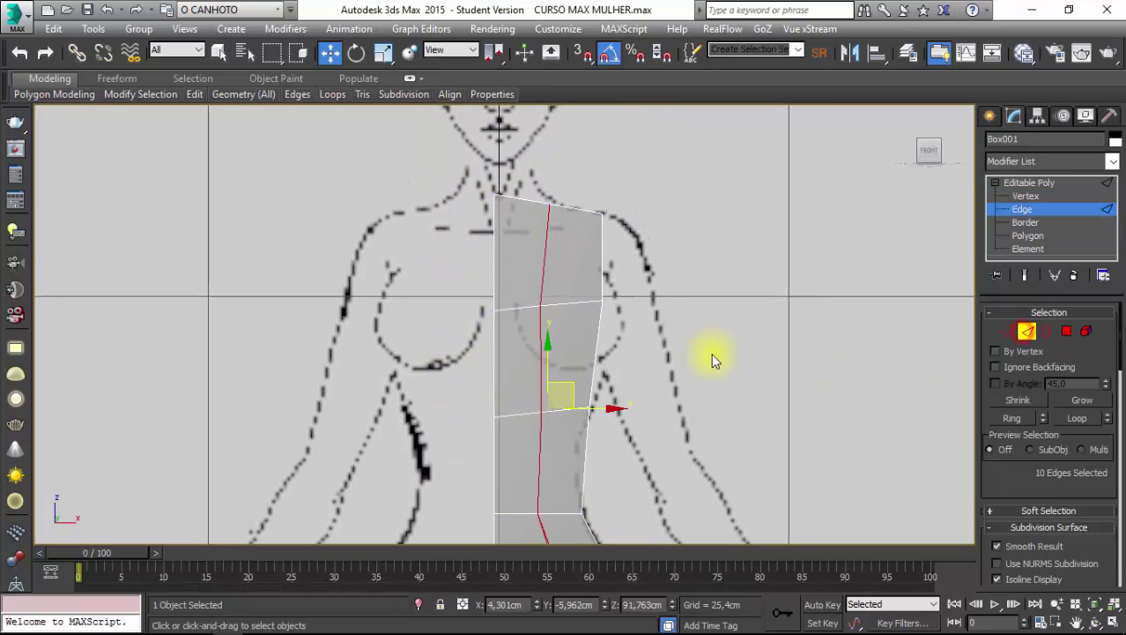
{"action": "mouse_move", "coordinate": [664, 347]}
{"action": "middle_mouse_down", "text": "alt"}
{"action": "mouse_move", "coordinate": [525, 386]}
{"action": "mouse_move", "coordinate": [667, 350]}
{"action": "mouse_move", "coordinate": [566, 372]}
{"action": "middle_mouse_up", "text": "alt"}
{"action": "left_click", "coordinate": [668, 348]}
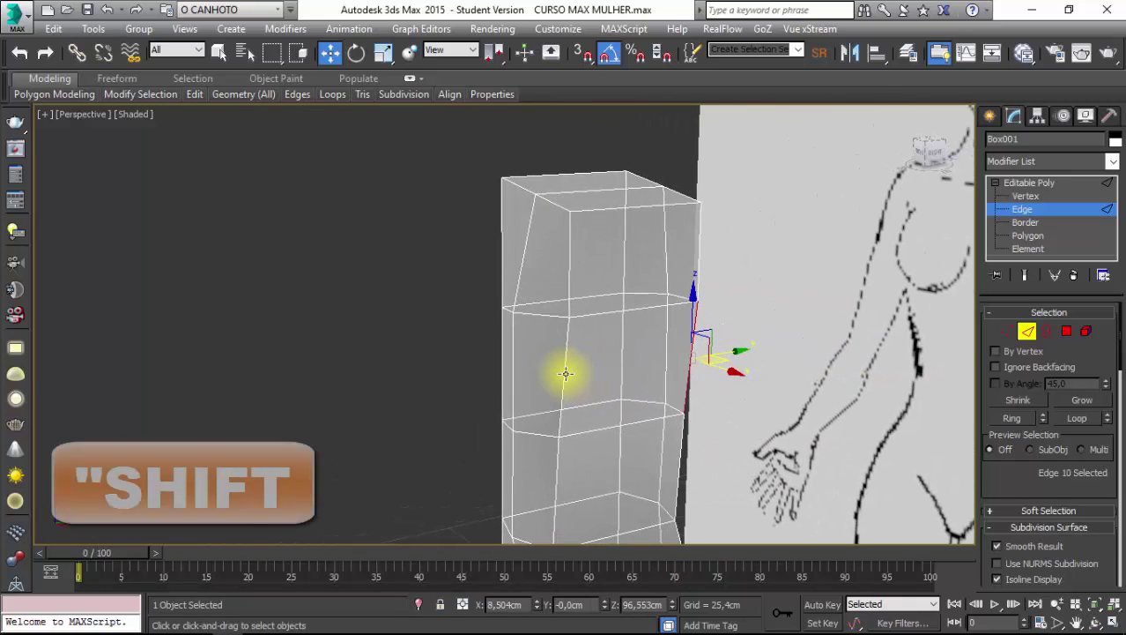
{"action": "left_click", "coordinate": [568, 371], "text": "shift"}
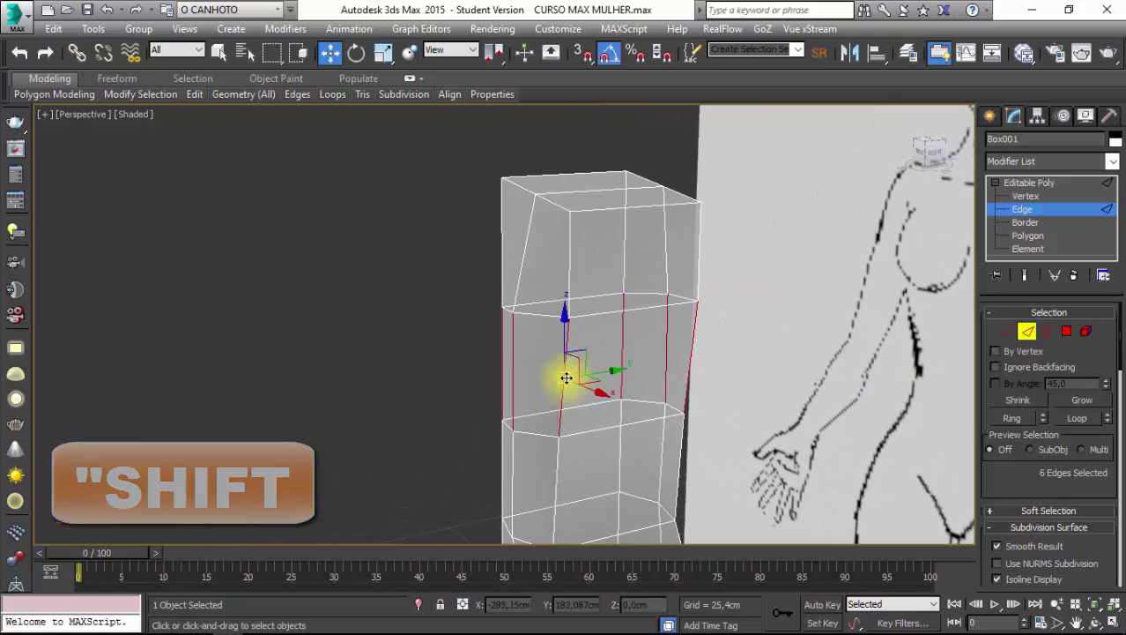
{"action": "mouse_move", "coordinate": [659, 369]}
{"action": "middle_mouse_down", "text": "alt"}
{"action": "mouse_move", "coordinate": [495, 377]}
{"action": "mouse_move", "coordinate": [667, 352]}
{"action": "mouse_move", "coordinate": [442, 357]}
{"action": "mouse_move", "coordinate": [446, 366]}
{"action": "mouse_move", "coordinate": [604, 96]}
{"action": "mouse_move", "coordinate": [372, 138]}
{"action": "mouse_move", "coordinate": [327, 88]}
{"action": "mouse_move", "coordinate": [338, 85]}
{"action": "middle_mouse_up", "text": "alt"}
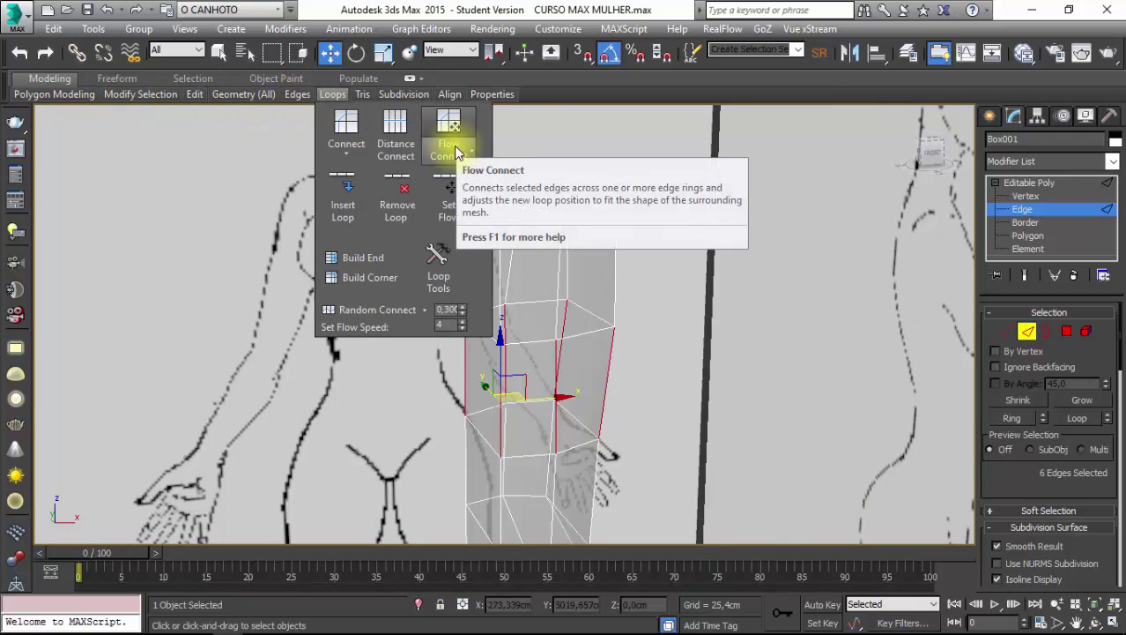
{"action": "left_click", "coordinate": [452, 128]}
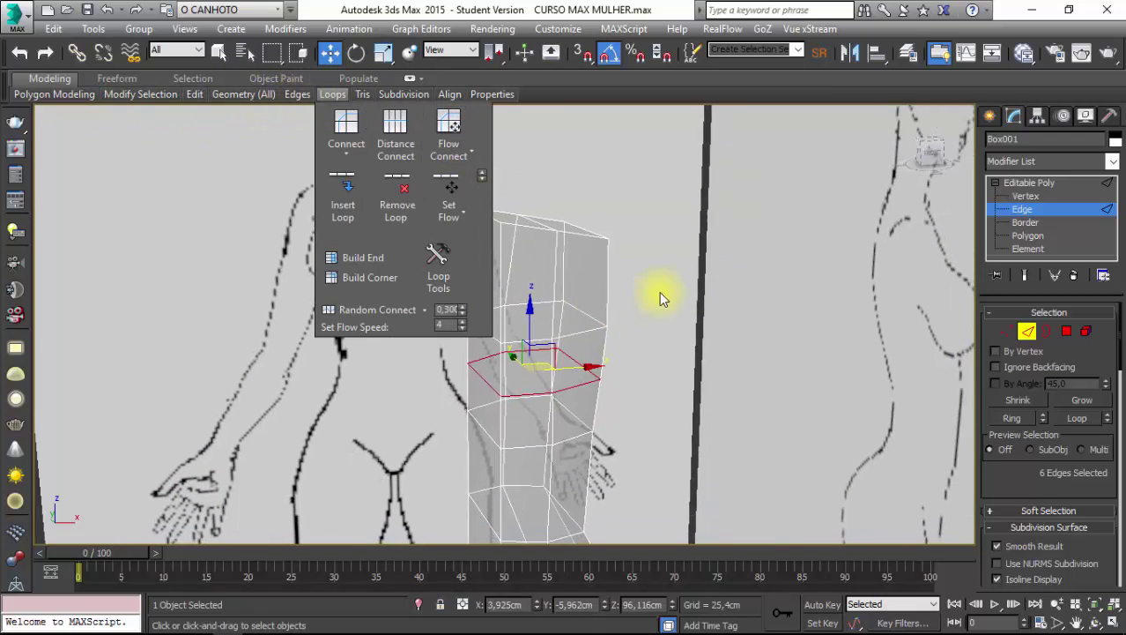
{"action": "mouse_move", "coordinate": [659, 290]}
{"action": "middle_mouse_down", "text": "alt"}
{"action": "mouse_move", "coordinate": [573, 364]}
{"action": "mouse_move", "coordinate": [647, 320]}
{"action": "middle_mouse_up", "text": "alt"}
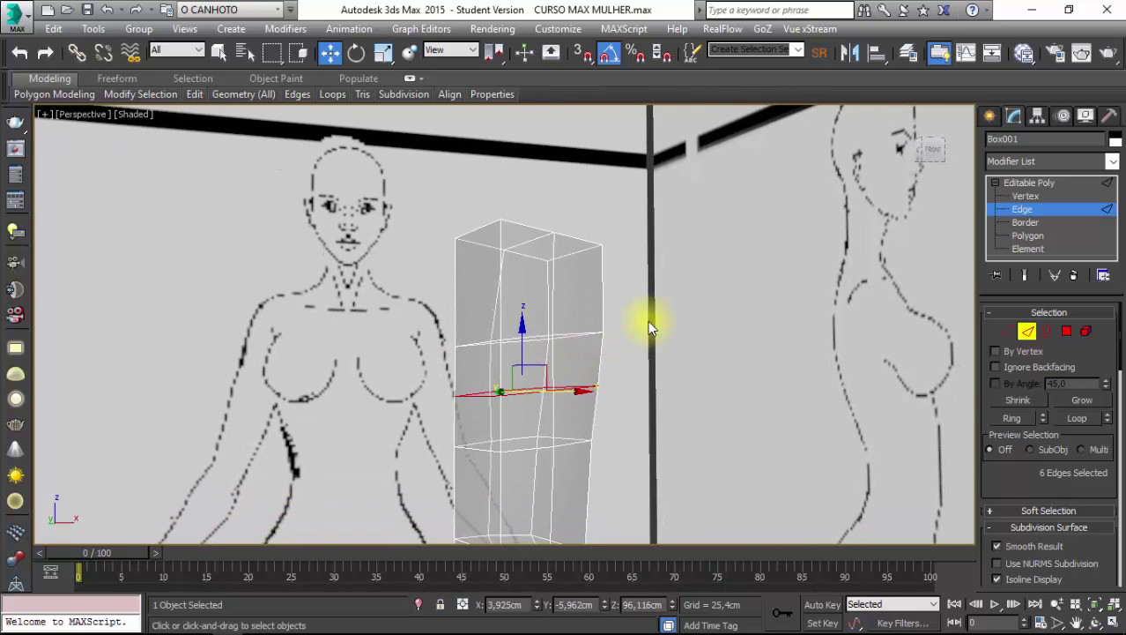
In Front view at Vertex level, move the new loop's side vertices out to the bust outline.
{"action": "key", "text": "f"}
{"action": "scroll", "coordinate": [648, 320], "scroll_direction": "up", "scroll_amount": 5}
{"action": "scroll", "coordinate": [623, 325], "scroll_direction": "up", "scroll_amount": 2}
{"action": "scroll", "coordinate": [638, 348], "scroll_direction": "up", "scroll_amount": 1}
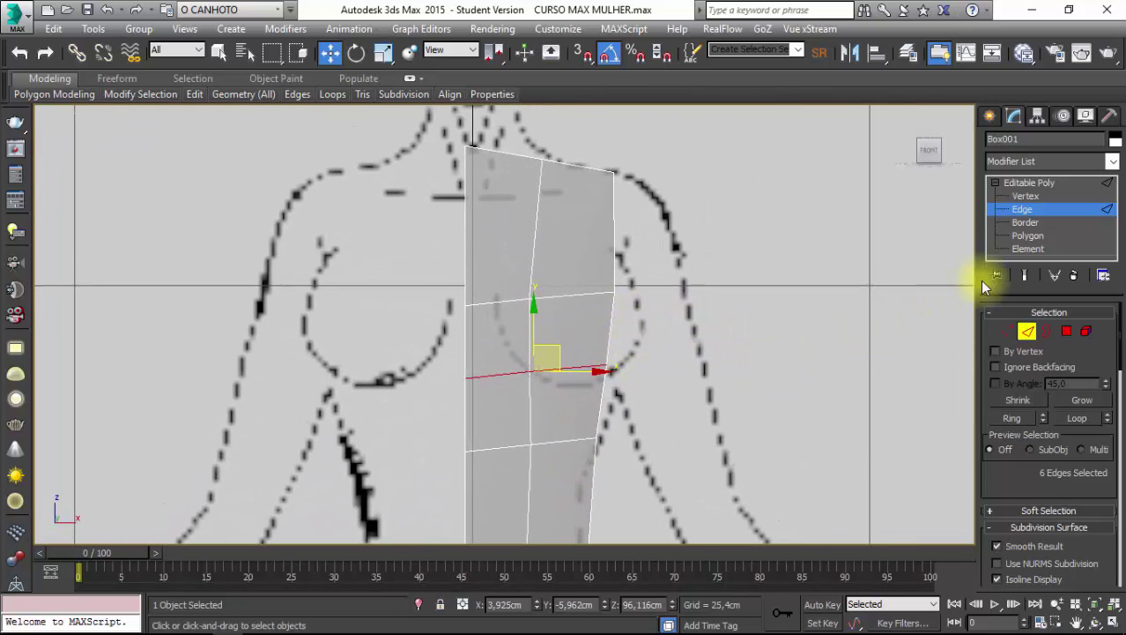
{"action": "left_click", "coordinate": [1005, 330]}
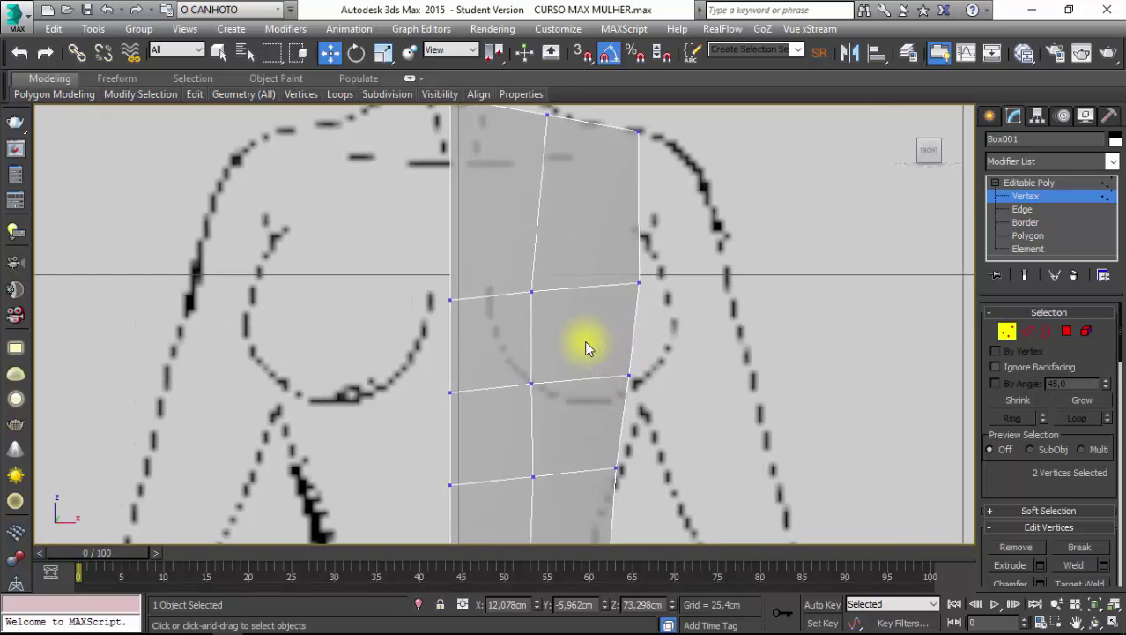
{"action": "scroll", "coordinate": [584, 342], "scroll_direction": "down", "scroll_amount": 4}
{"action": "mouse_move", "coordinate": [565, 332]}
{"action": "left_mouse_down"}
{"action": "mouse_move", "coordinate": [619, 378]}
{"action": "mouse_move", "coordinate": [599, 364]}
{"action": "left_mouse_up"}
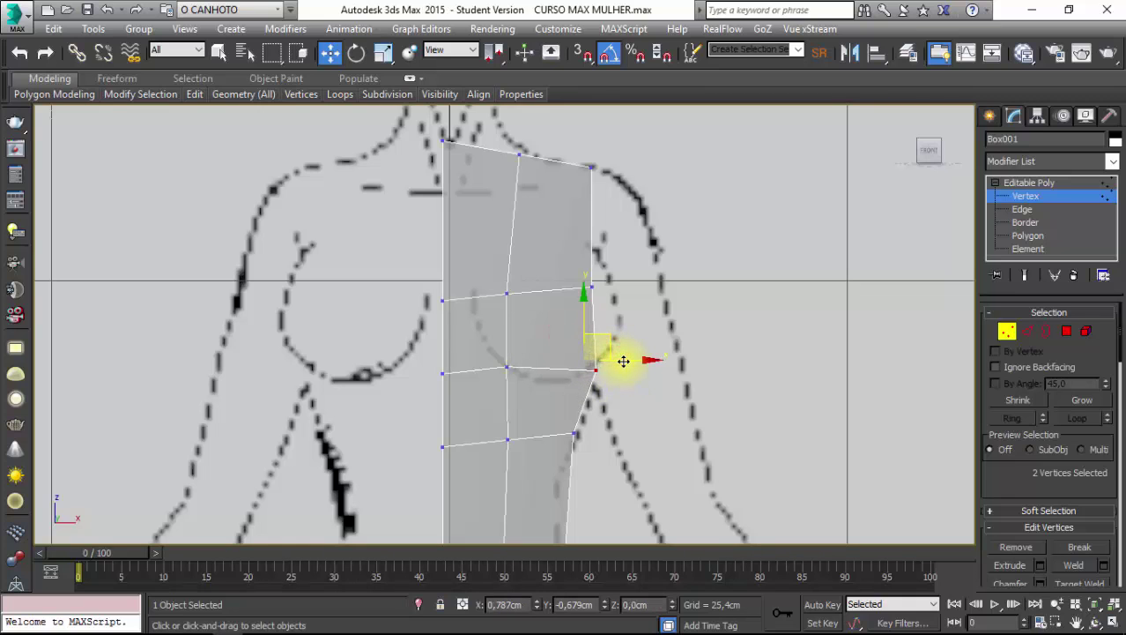
{"action": "middle_click_drag", "start_coordinate": [619, 364], "coordinate": [564, 364]}
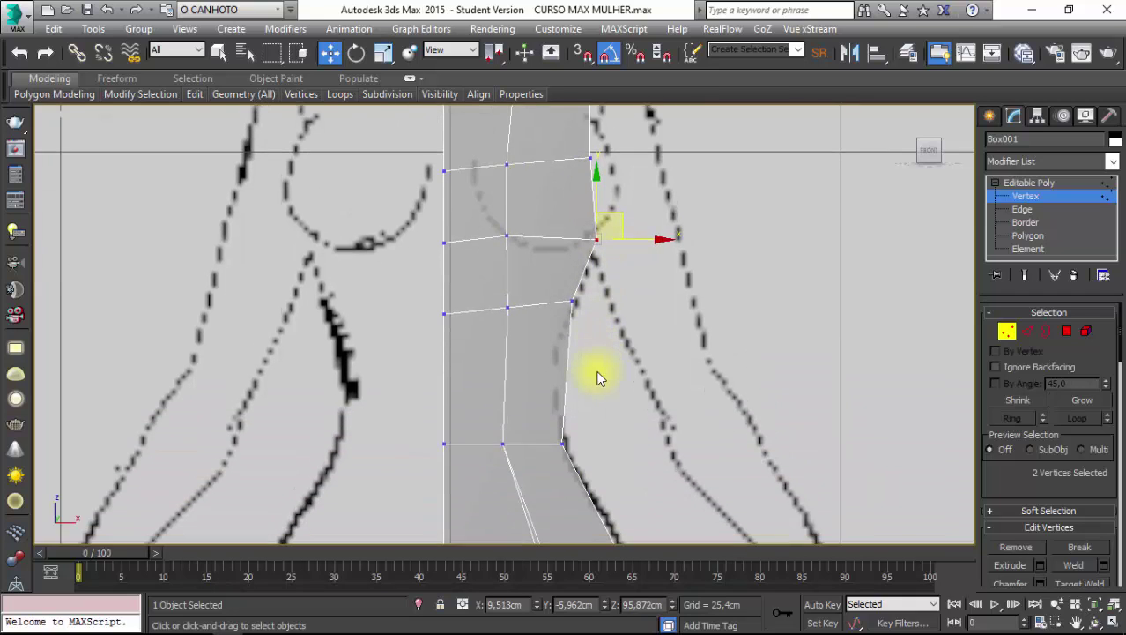
Restore the four-viewport layout, orbit the Perspective view, and return to Edge level.
{"action": "left_click", "coordinate": [1113, 623]}
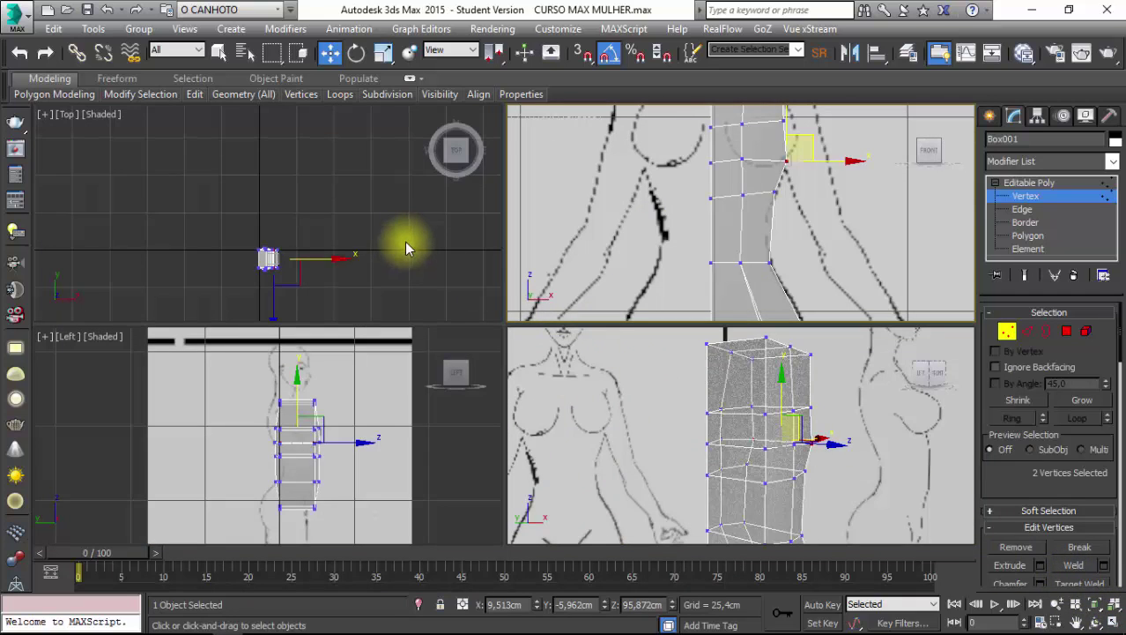
{"action": "left_click", "coordinate": [657, 425]}
{"action": "mouse_move", "coordinate": [657, 425]}
{"action": "middle_mouse_down", "text": "alt"}
{"action": "mouse_move", "coordinate": [792, 430]}
{"action": "mouse_move", "coordinate": [696, 410]}
{"action": "mouse_move", "coordinate": [692, 294]}
{"action": "mouse_move", "coordinate": [755, 176]}
{"action": "mouse_move", "coordinate": [767, 211]}
{"action": "middle_mouse_up", "text": "alt"}
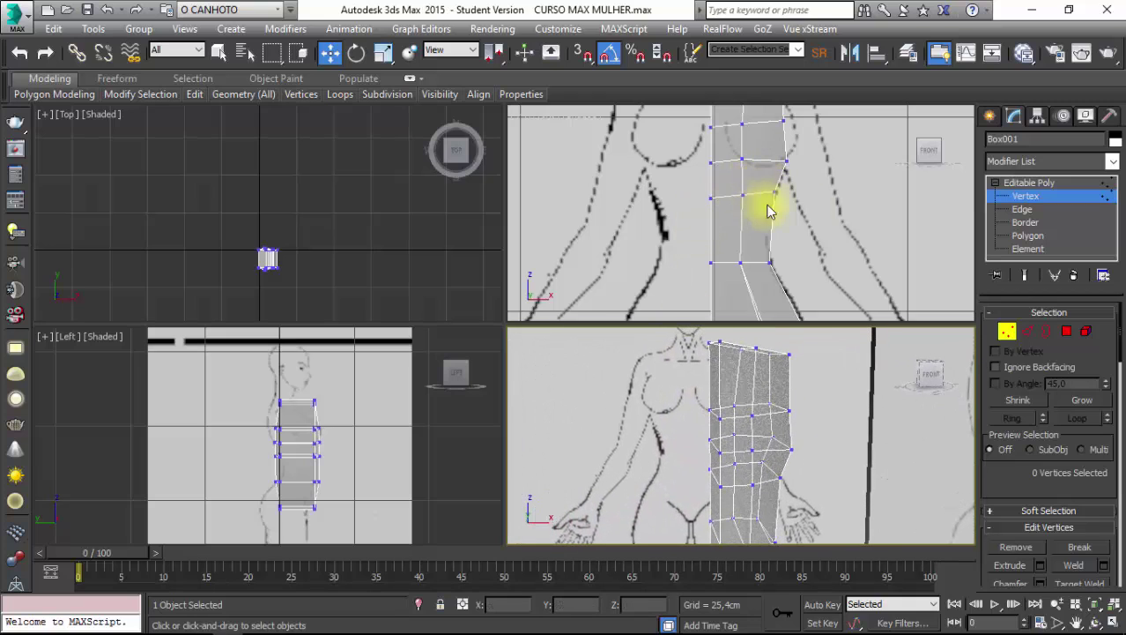
{"action": "left_click", "coordinate": [1031, 333]}
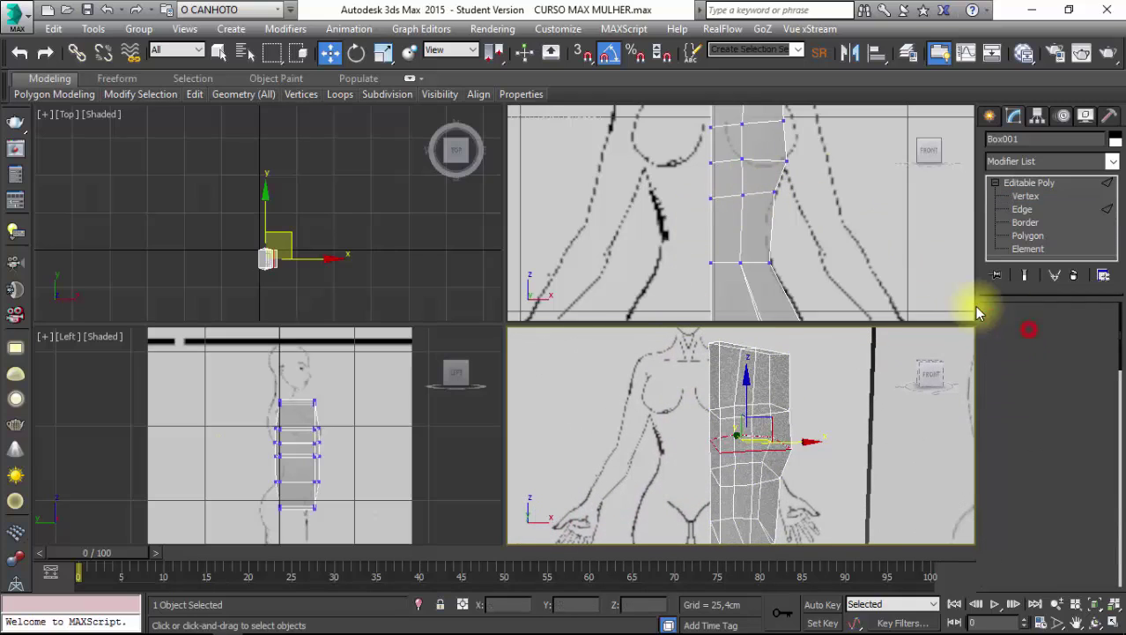
Flow Connect a horizontal waist loop through the vertical edge ring, then switch to Vertex level.
{"action": "double_click", "coordinate": [772, 234]}
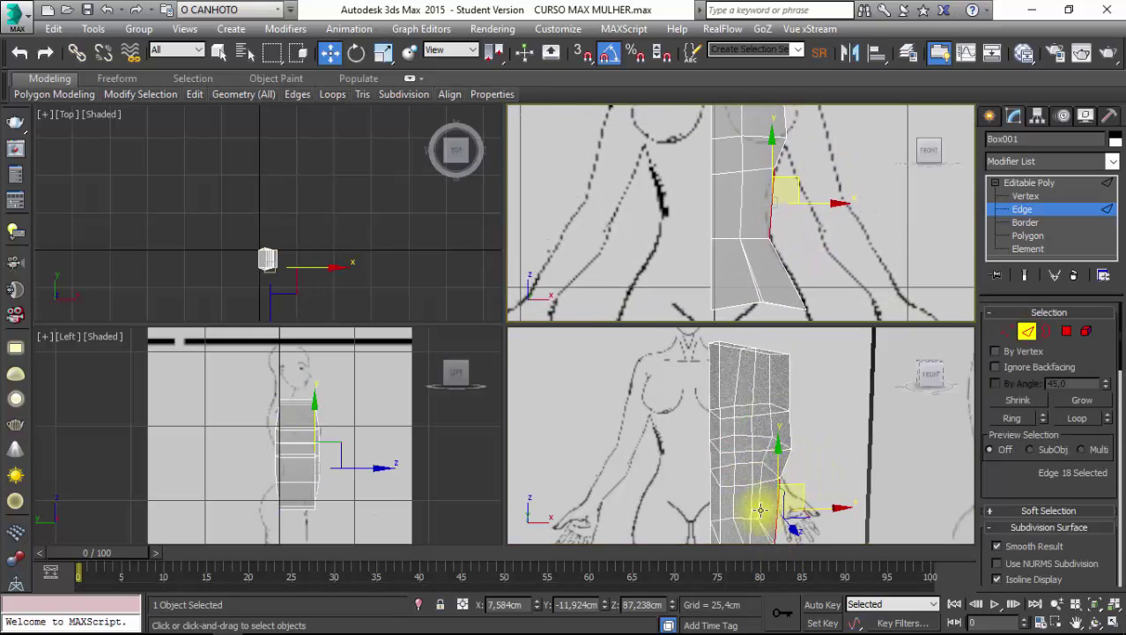
{"action": "left_click", "coordinate": [743, 201]}
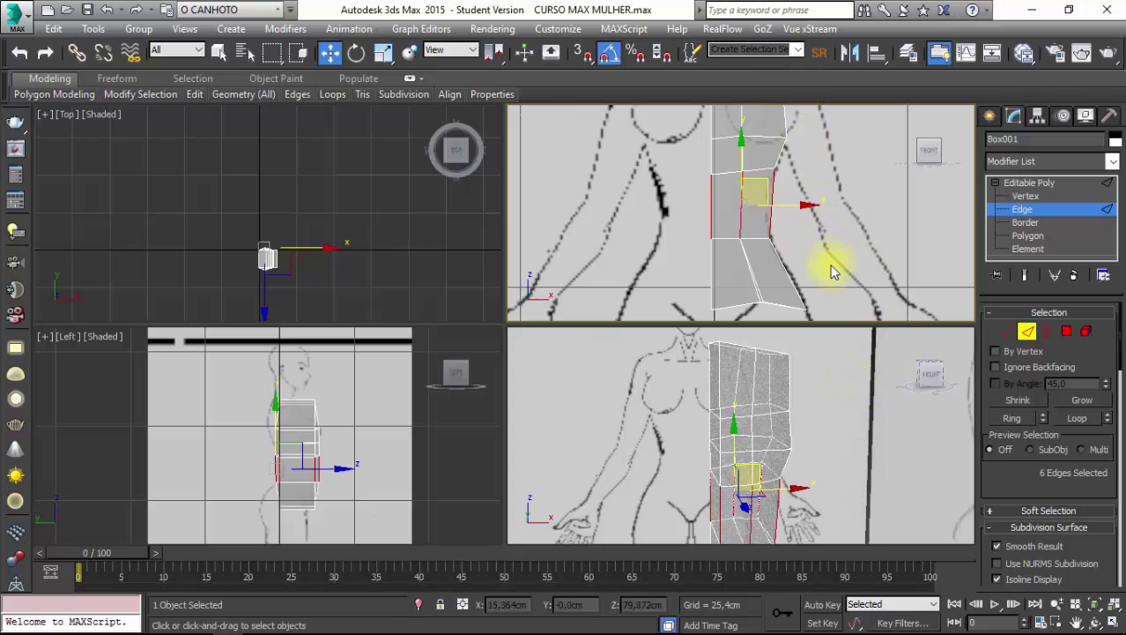
{"action": "mouse_move", "coordinate": [854, 410]}
{"action": "middle_mouse_down", "text": "alt"}
{"action": "mouse_move", "coordinate": [859, 392]}
{"action": "mouse_move", "coordinate": [817, 359]}
{"action": "mouse_move", "coordinate": [917, 327]}
{"action": "middle_mouse_up", "text": "alt"}
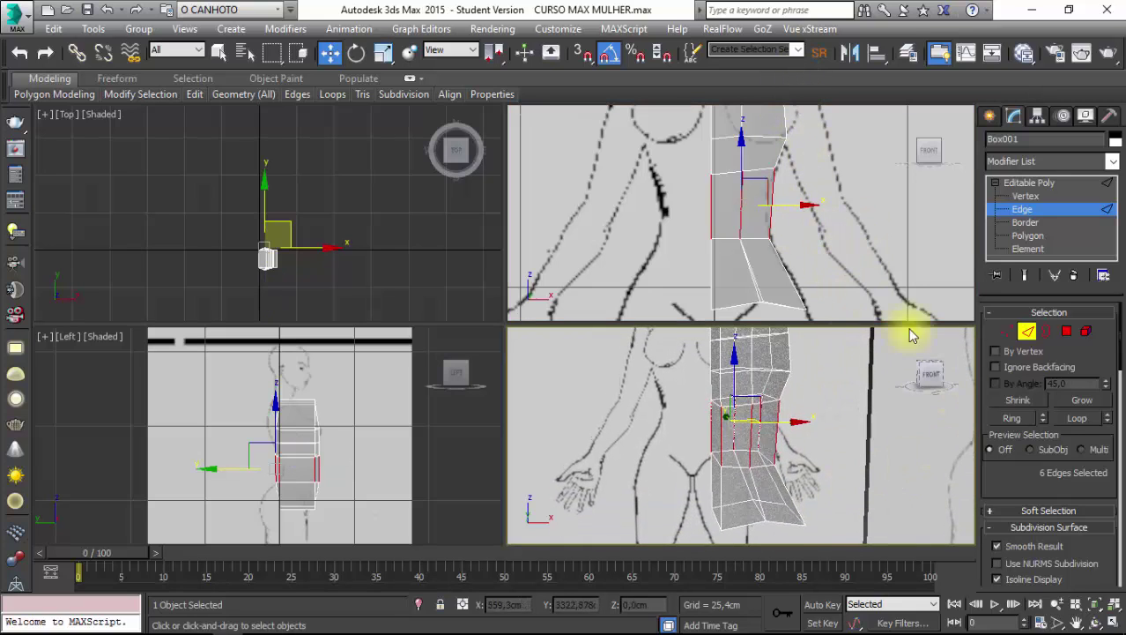
{"action": "mouse_move", "coordinate": [332, 94]}
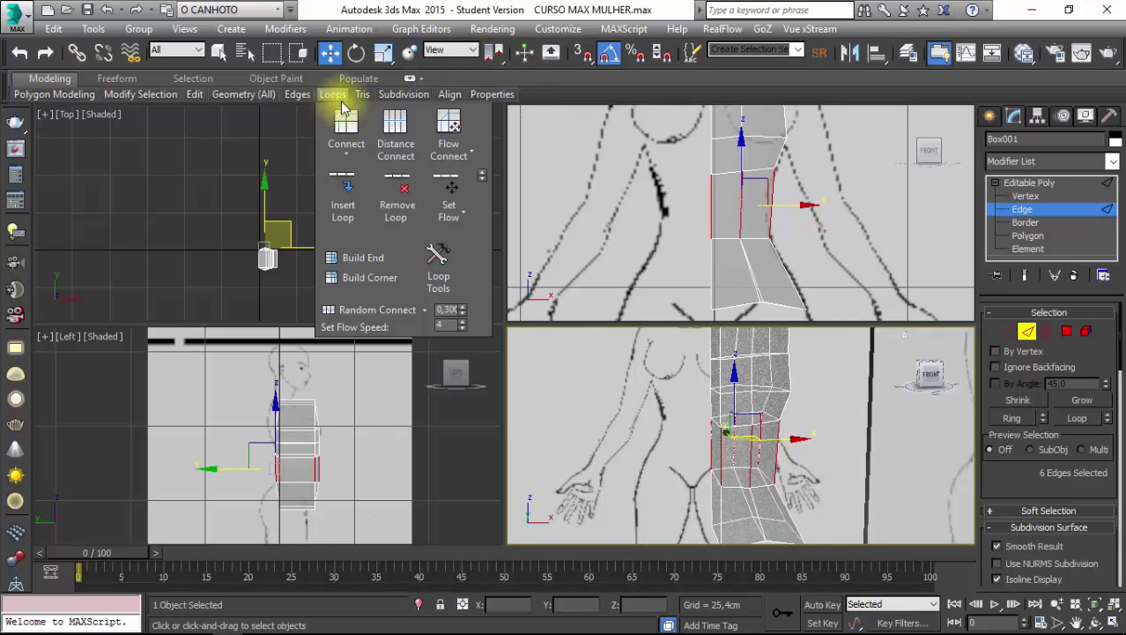
{"action": "left_click", "coordinate": [450, 130]}
{"action": "mouse_move", "coordinate": [705, 447]}
{"action": "middle_mouse_down", "text": "alt"}
{"action": "mouse_move", "coordinate": [681, 431]}
{"action": "mouse_move", "coordinate": [710, 192]}
{"action": "middle_mouse_up", "text": "alt"}
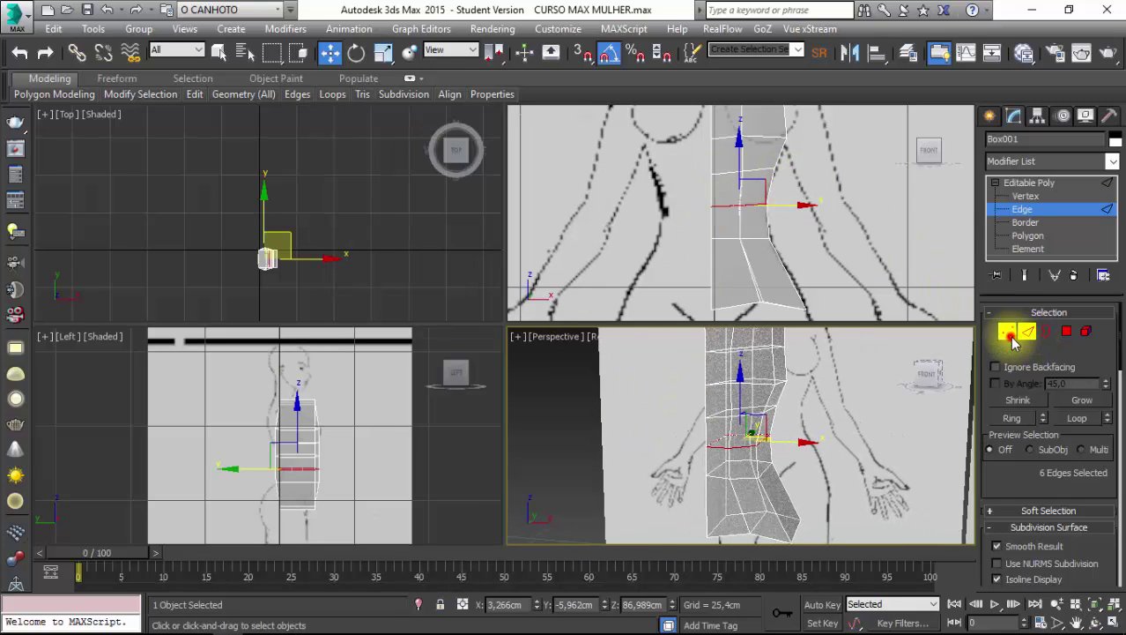
{"action": "left_click", "coordinate": [1009, 334]}
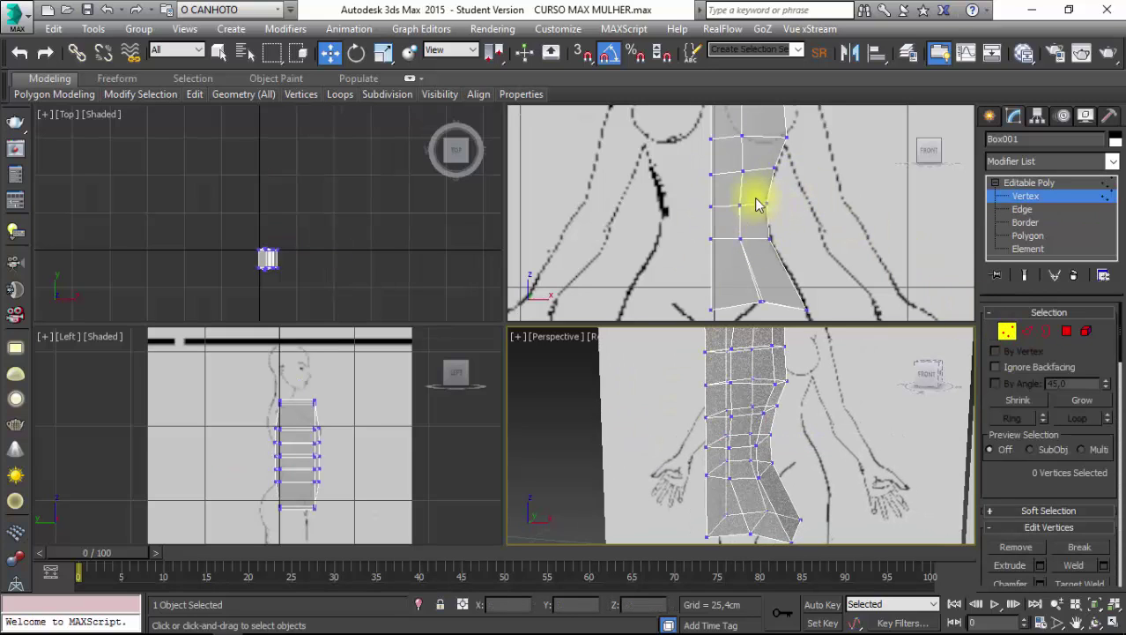
Move the waist loop's side vertices onto the sketch's waist curve, then return to Edge level.
{"action": "left_click_drag", "start_coordinate": [757, 189], "coordinate": [779, 215]}
{"action": "scroll", "coordinate": [767, 221], "scroll_direction": "up", "scroll_amount": 2}
{"action": "scroll", "coordinate": [755, 227], "scroll_direction": "up", "scroll_amount": 2}
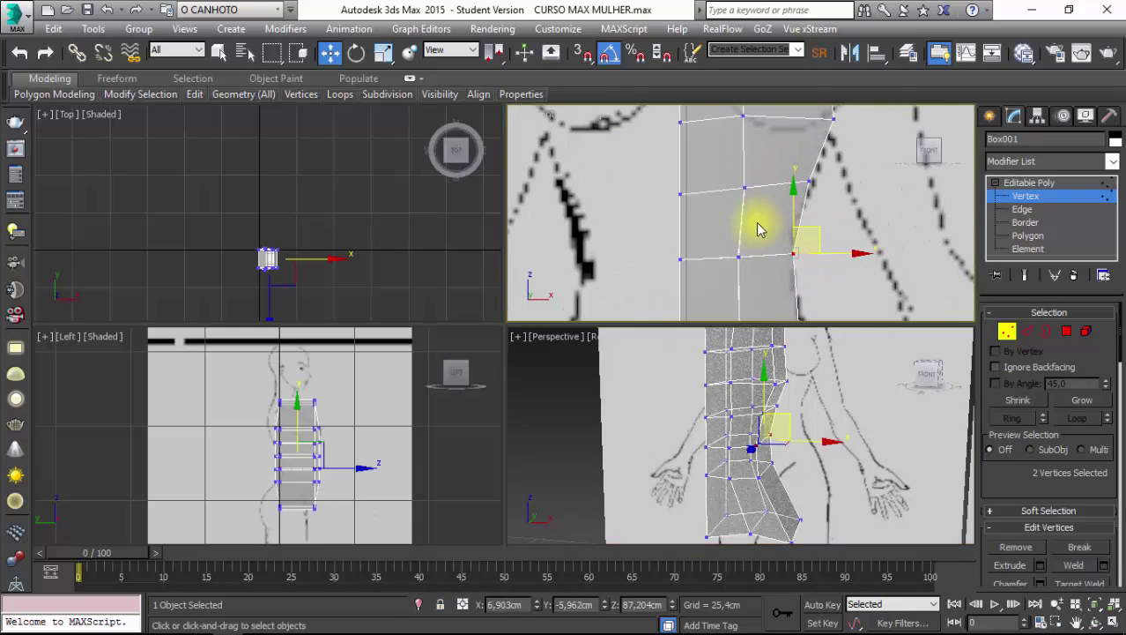
{"action": "scroll", "coordinate": [778, 253], "scroll_direction": "up", "scroll_amount": 2}
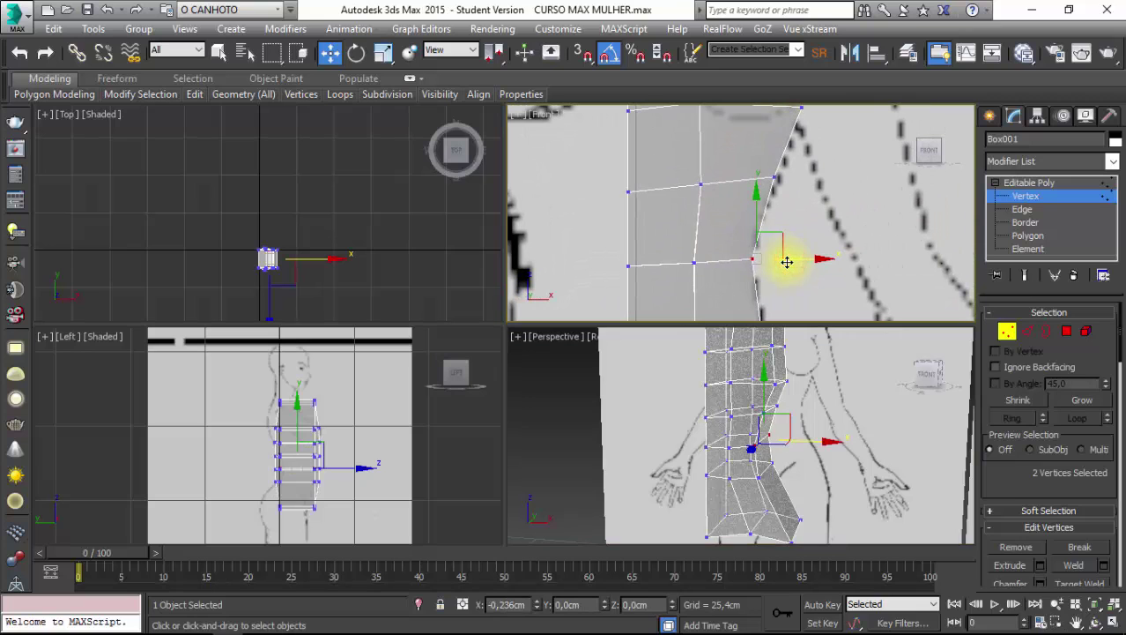
{"action": "scroll", "coordinate": [764, 291], "scroll_direction": "down", "scroll_amount": 1}
{"action": "left_click", "coordinate": [653, 457]}
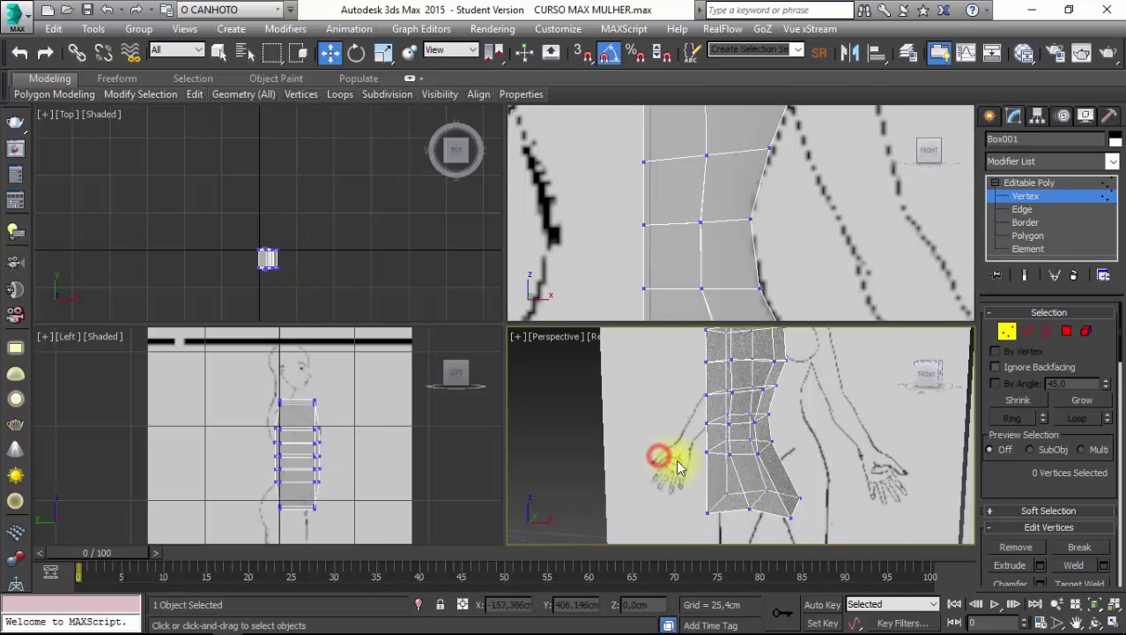
{"action": "mouse_move", "coordinate": [666, 460]}
{"action": "middle_mouse_down", "text": "alt"}
{"action": "mouse_move", "coordinate": [691, 434]}
{"action": "mouse_move", "coordinate": [663, 447]}
{"action": "mouse_move", "coordinate": [716, 453]}
{"action": "mouse_move", "coordinate": [746, 506]}
{"action": "mouse_move", "coordinate": [892, 451]}
{"action": "middle_mouse_up", "text": "alt"}
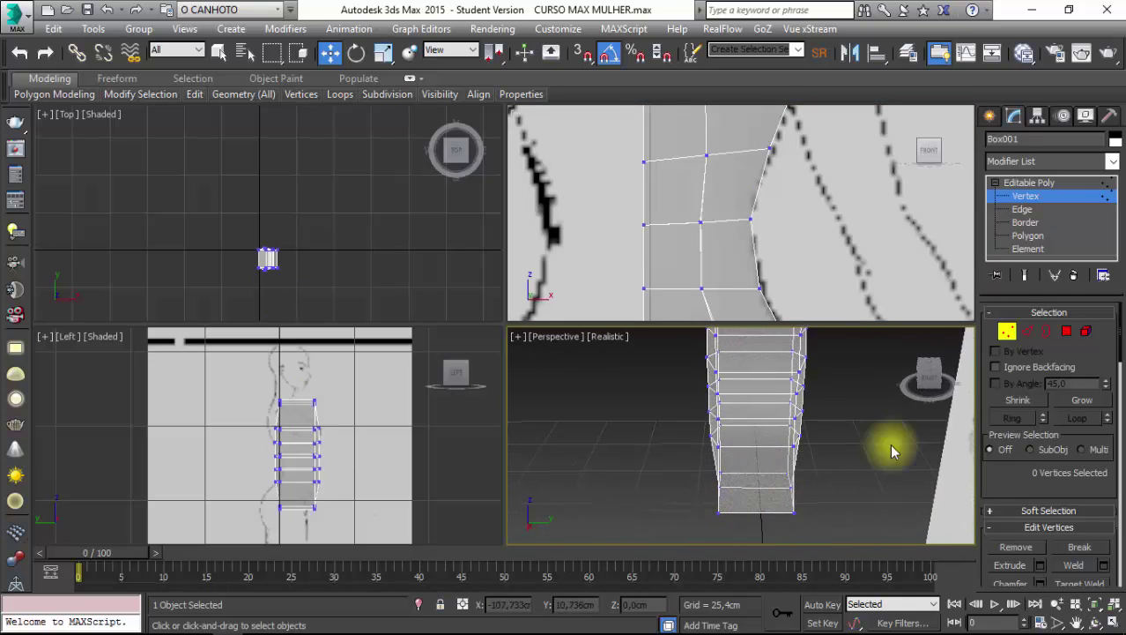
{"action": "left_click", "coordinate": [1026, 333]}
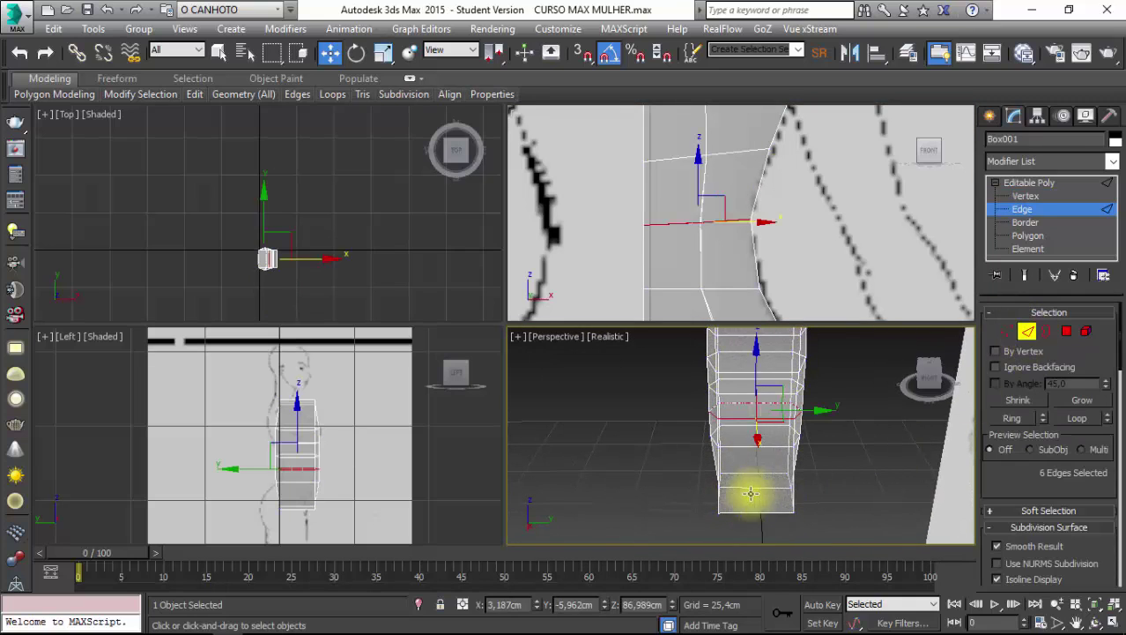
Flow Connect a vertical loop up the torso's side, deselect, and maximize the Left viewport.
{"action": "middle_click_drag", "start_coordinate": [741, 516], "coordinate": [750, 445], "text": "alt"}
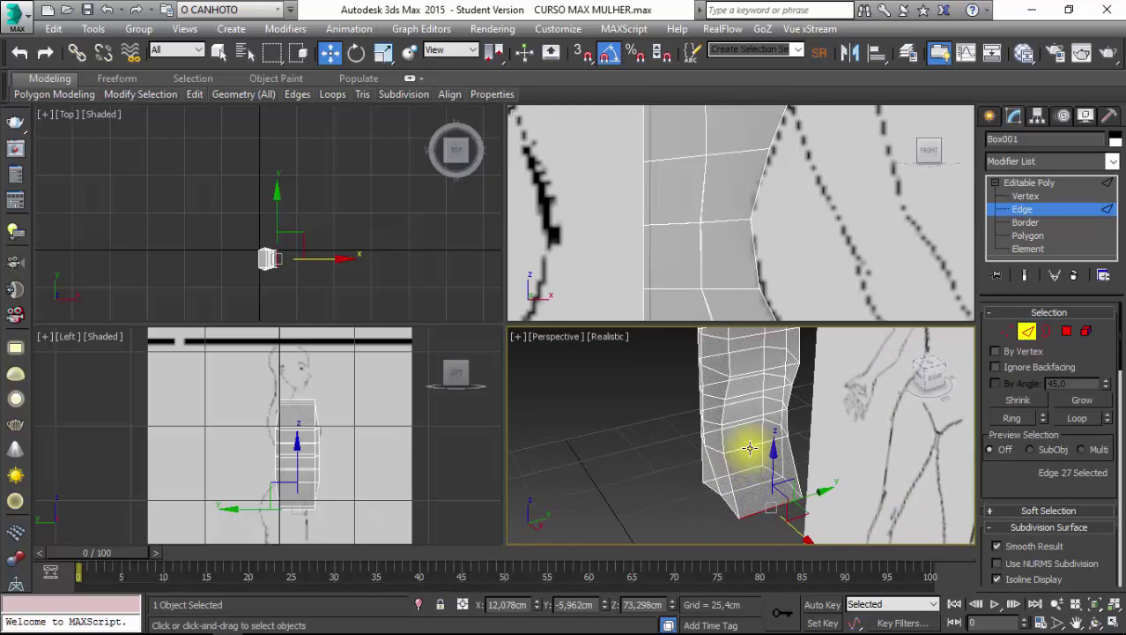
{"action": "mouse_move", "coordinate": [747, 473]}
{"action": "middle_mouse_down", "text": "alt"}
{"action": "mouse_move", "coordinate": [752, 440]}
{"action": "mouse_move", "coordinate": [758, 491]}
{"action": "mouse_move", "coordinate": [747, 377]}
{"action": "mouse_move", "coordinate": [742, 419]}
{"action": "mouse_move", "coordinate": [765, 438]}
{"action": "mouse_move", "coordinate": [792, 386]}
{"action": "middle_mouse_up", "text": "alt"}
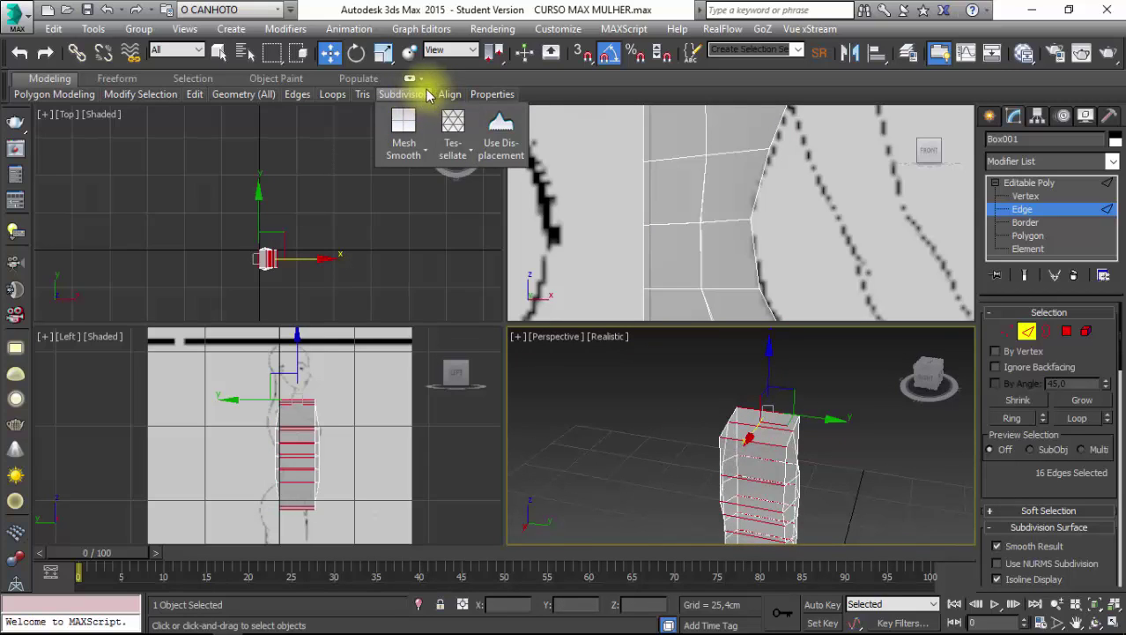
{"action": "mouse_move", "coordinate": [332, 94]}
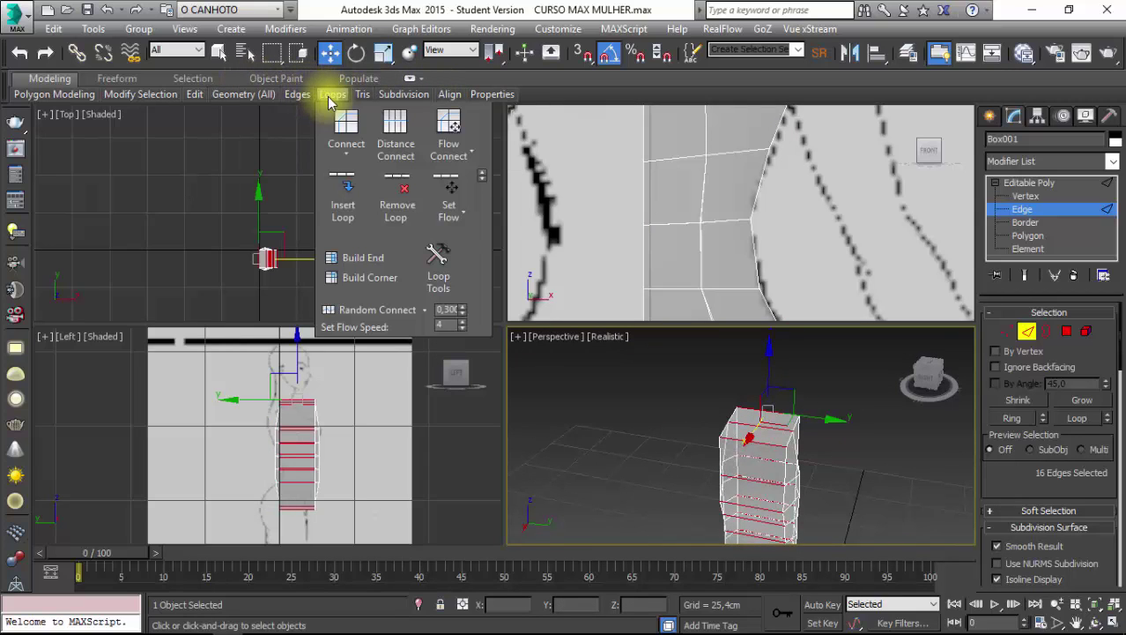
{"action": "left_click", "coordinate": [456, 129]}
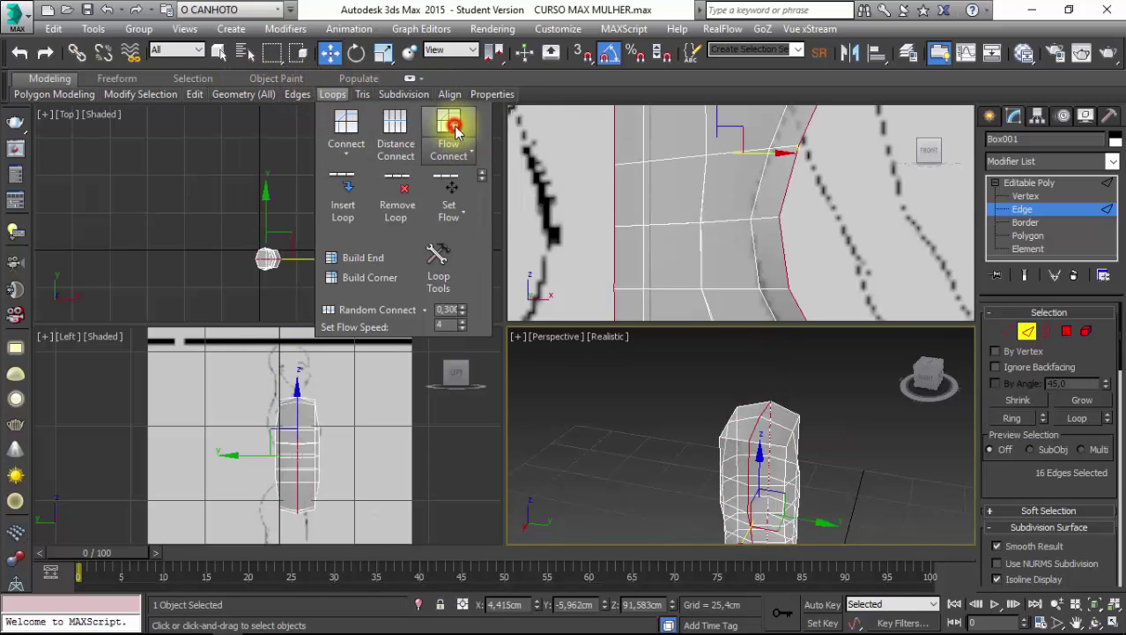
{"action": "middle_click_drag", "start_coordinate": [655, 411], "coordinate": [661, 388], "text": "alt"}
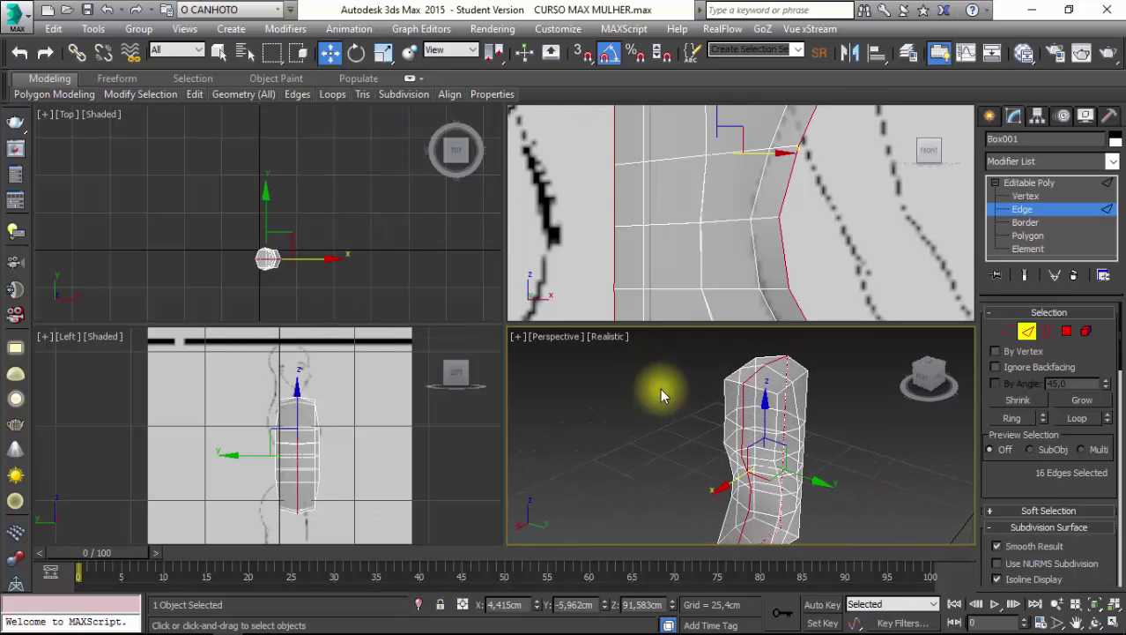
{"action": "middle_click_drag", "start_coordinate": [682, 449], "coordinate": [641, 455], "text": "alt"}
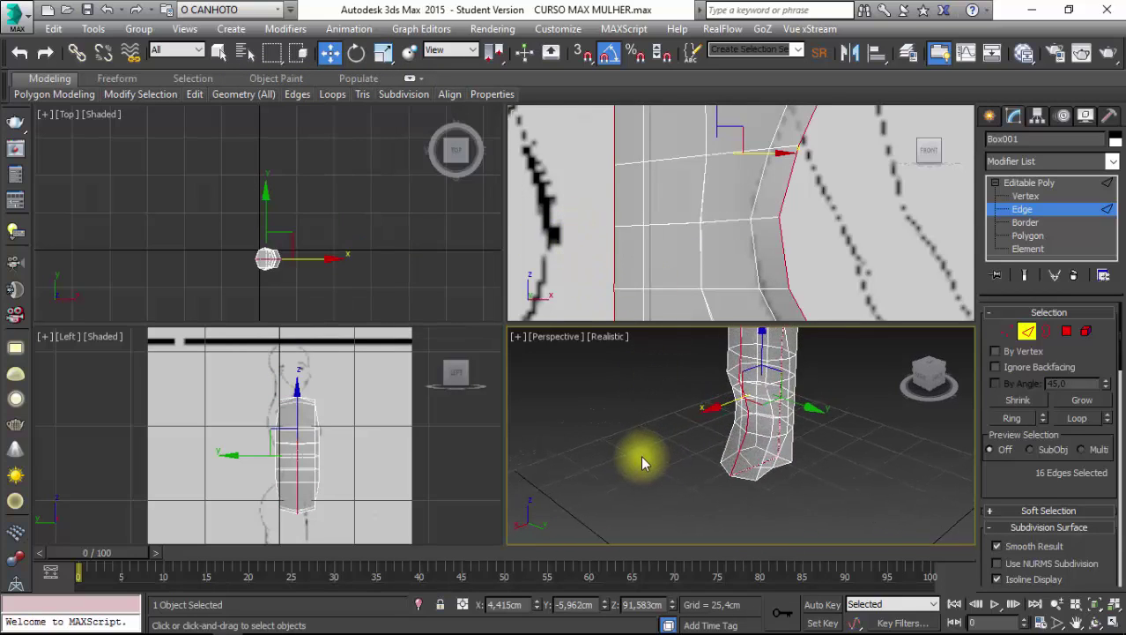
{"action": "left_click", "coordinate": [642, 457]}
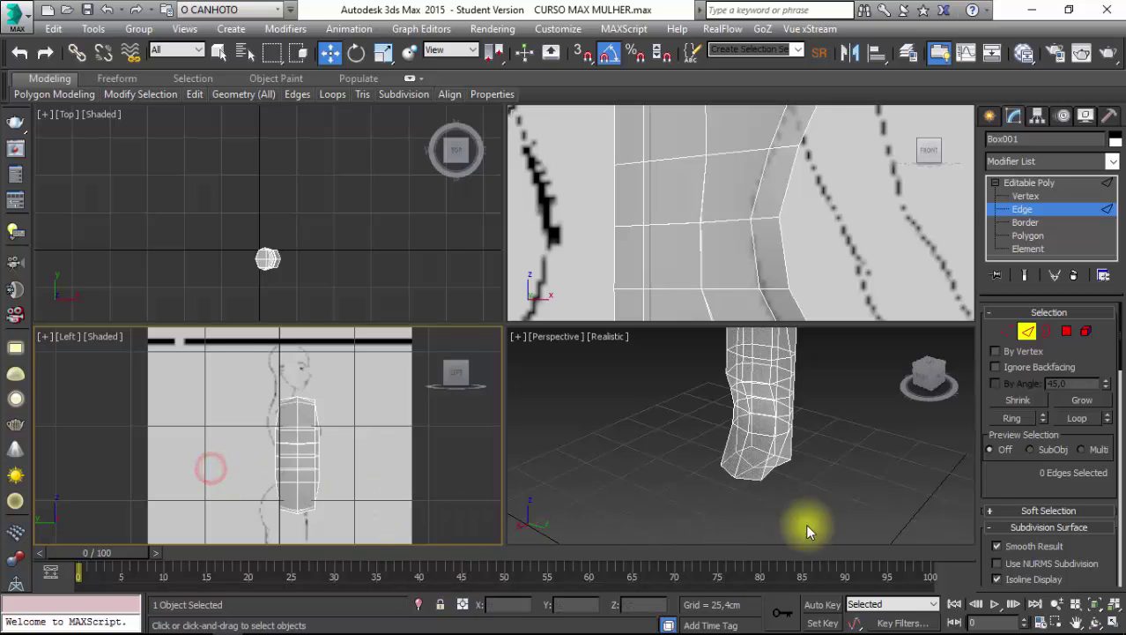
{"action": "left_click", "coordinate": [1111, 622]}
Enter Vertex sub-object mode and zoom and pan the side view around the torso.
{"action": "scroll", "coordinate": [564, 370], "scroll_direction": "up", "scroll_amount": 3}
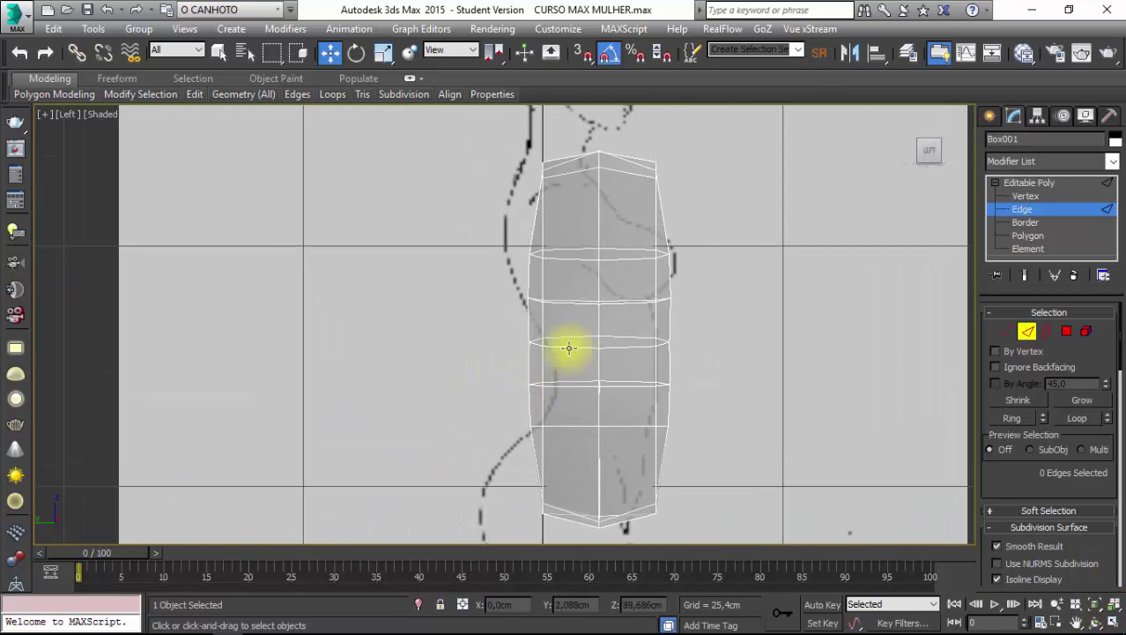
{"action": "left_click", "coordinate": [1009, 330]}
{"action": "scroll", "coordinate": [510, 269], "scroll_direction": "up", "scroll_amount": 2}
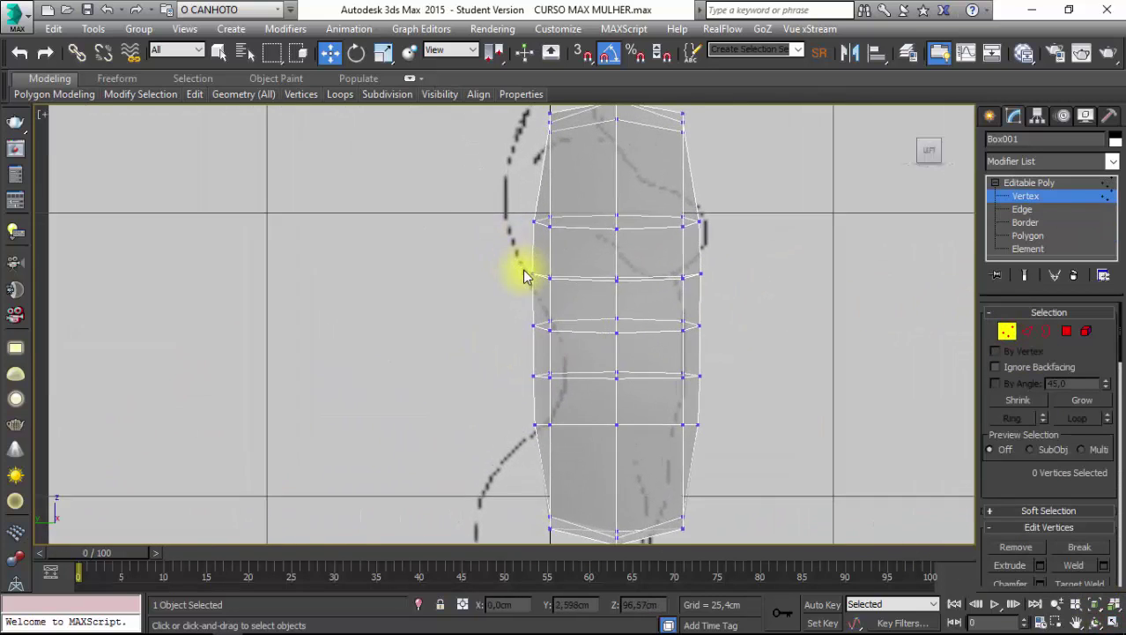
{"action": "scroll", "coordinate": [518, 229], "scroll_direction": "up", "scroll_amount": 1}
{"action": "middle_click_drag", "start_coordinate": [516, 192], "coordinate": [468, 214]}
Zoom in and out and orbit around the torso mesh to inspect it.
{"action": "scroll", "coordinate": [463, 221], "scroll_direction": "up", "scroll_amount": 1}
{"action": "scroll", "coordinate": [448, 180], "scroll_direction": "up", "scroll_amount": 1}
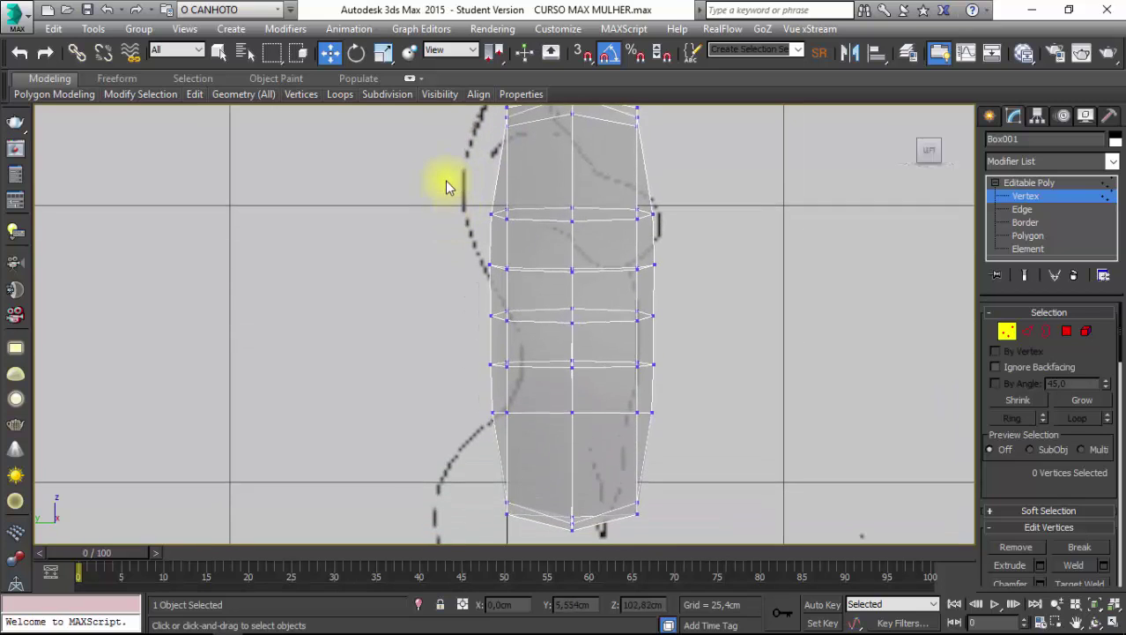
{"action": "scroll", "coordinate": [447, 162], "scroll_direction": "down", "scroll_amount": 2}
{"action": "scroll", "coordinate": [449, 163], "scroll_direction": "down", "scroll_amount": 2}
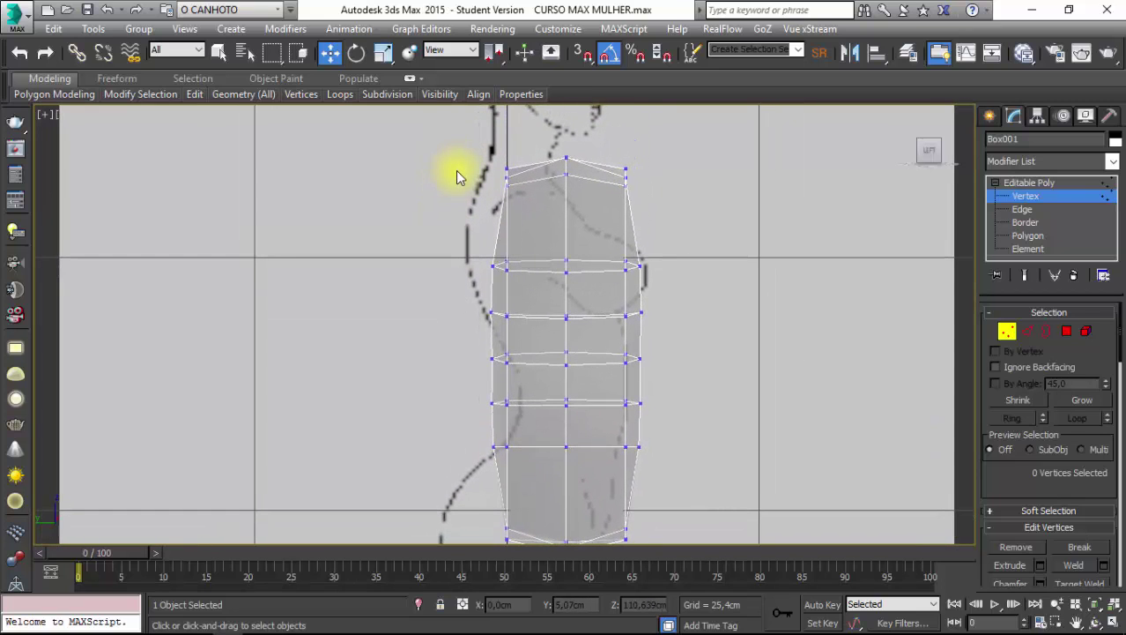
{"action": "scroll", "coordinate": [460, 173], "scroll_direction": "down", "scroll_amount": 1}
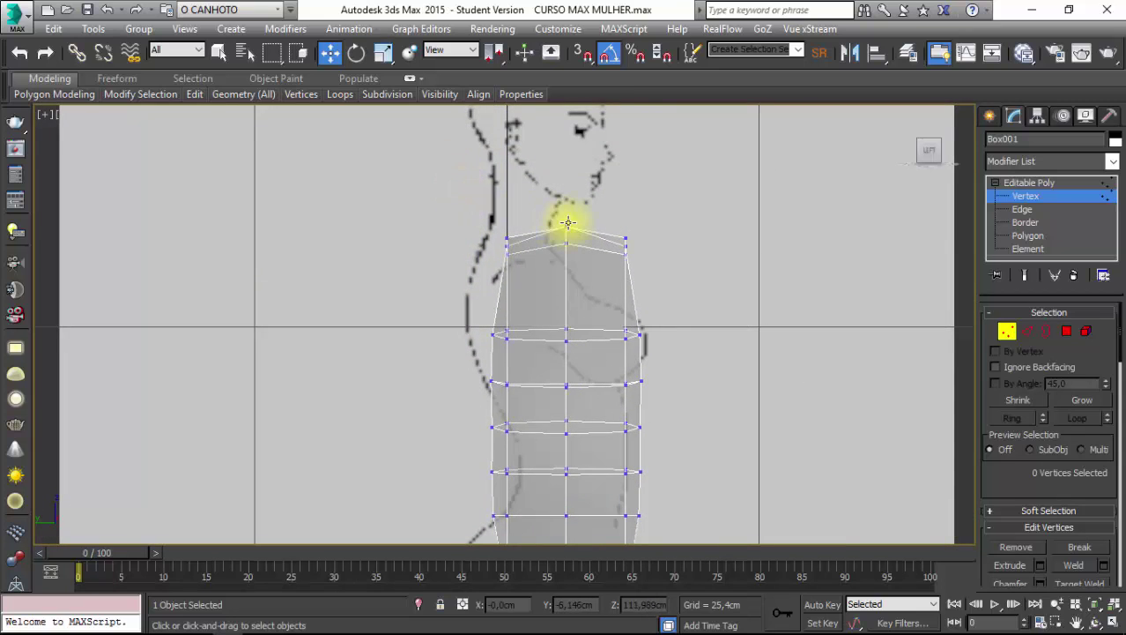
{"action": "scroll", "coordinate": [494, 344], "scroll_direction": "up", "scroll_amount": 1}
{"action": "scroll", "coordinate": [476, 309], "scroll_direction": "up", "scroll_amount": 1}
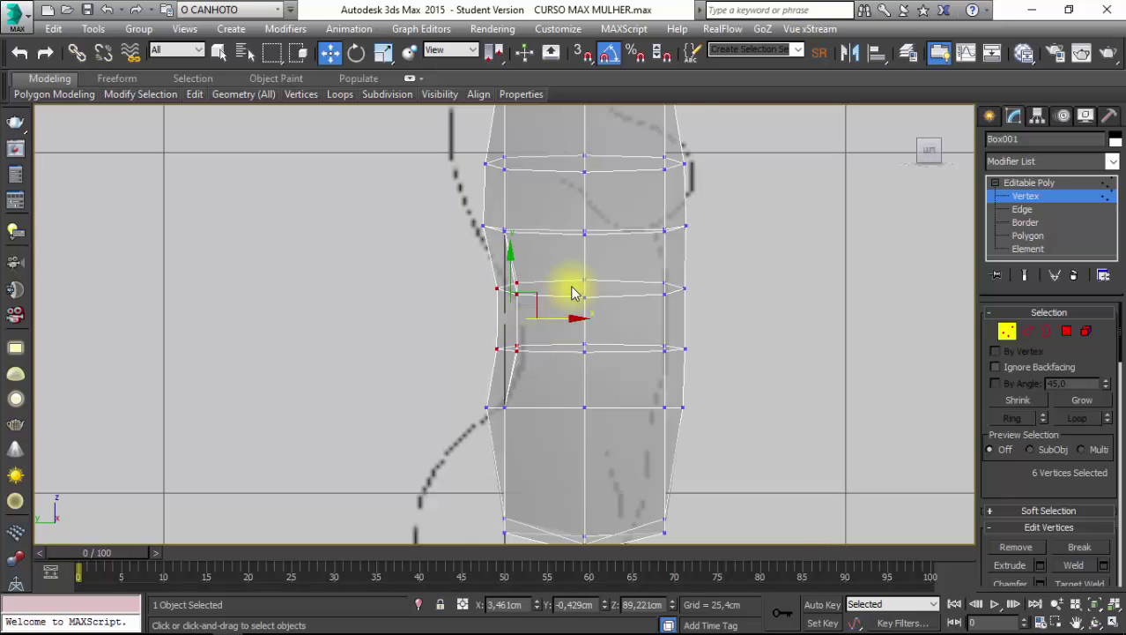
{"action": "scroll", "coordinate": [573, 291], "scroll_direction": "down", "scroll_amount": 2}
{"action": "scroll", "coordinate": [573, 289], "scroll_direction": "down", "scroll_amount": 2}
{"action": "mouse_move", "coordinate": [573, 289]}
{"action": "middle_mouse_down", "text": "alt"}
{"action": "mouse_move", "coordinate": [498, 334]}
{"action": "mouse_move", "coordinate": [428, 284]}
{"action": "mouse_move", "coordinate": [432, 251]}
{"action": "mouse_move", "coordinate": [432, 287]}
{"action": "mouse_move", "coordinate": [432, 259]}
{"action": "mouse_move", "coordinate": [486, 186]}
{"action": "mouse_move", "coordinate": [478, 372]}
{"action": "mouse_move", "coordinate": [533, 393]}
{"action": "mouse_move", "coordinate": [483, 329]}
{"action": "mouse_move", "coordinate": [476, 345]}
{"action": "mouse_move", "coordinate": [460, 297]}
{"action": "mouse_move", "coordinate": [495, 297]}
{"action": "mouse_move", "coordinate": [480, 297]}
{"action": "mouse_move", "coordinate": [483, 310]}
{"action": "mouse_move", "coordinate": [496, 296]}
{"action": "middle_mouse_up", "text": "alt"}
Recentre the Top view on the torso, clear the six-vertex selection, and check it in Perspective.
{"action": "key", "text": "t"}
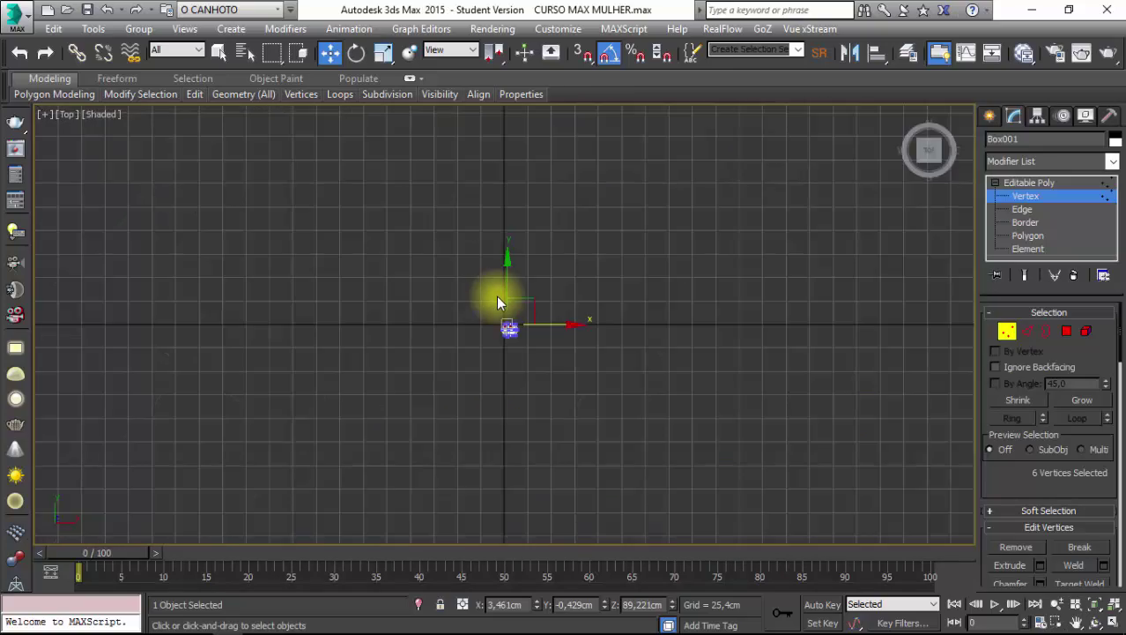
{"action": "scroll", "coordinate": [497, 295], "scroll_direction": "up", "scroll_amount": 2}
{"action": "scroll", "coordinate": [503, 291], "scroll_direction": "up", "scroll_amount": 3}
{"action": "scroll", "coordinate": [397, 289], "scroll_direction": "up", "scroll_amount": 3}
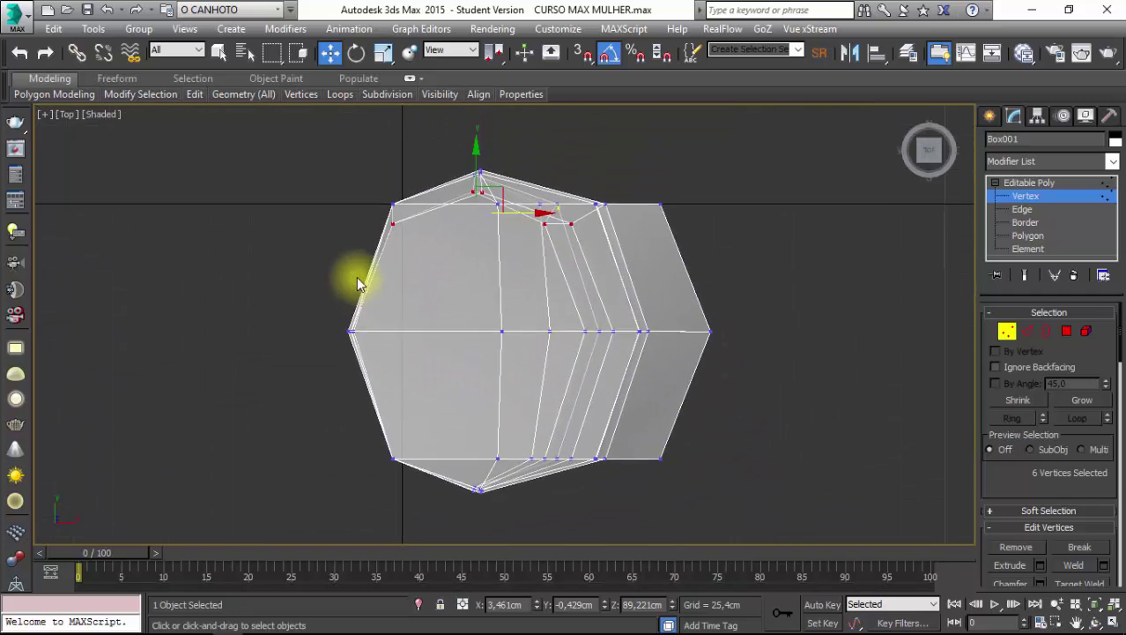
{"action": "middle_click_drag", "start_coordinate": [359, 284], "coordinate": [334, 271]}
{"action": "left_click", "coordinate": [334, 276]}
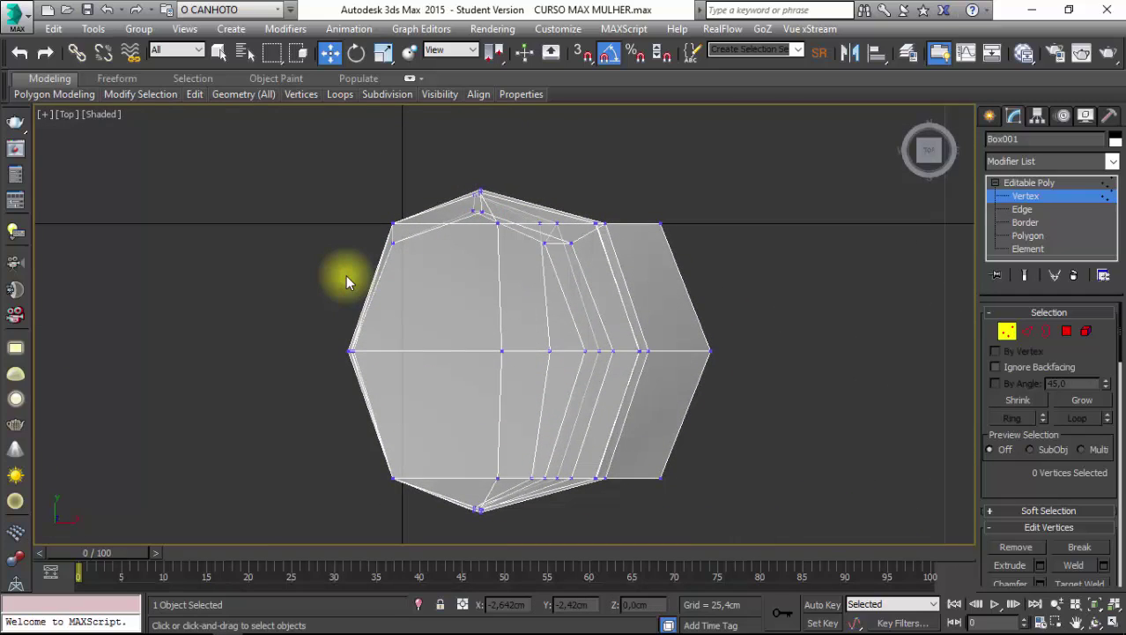
{"action": "key", "text": "p"}
{"action": "mouse_move", "coordinate": [348, 275]}
{"action": "middle_mouse_down", "text": "alt"}
{"action": "mouse_move", "coordinate": [369, 404]}
{"action": "mouse_move", "coordinate": [382, 412]}
{"action": "middle_mouse_up", "text": "alt"}
{"action": "key", "text": "t"}
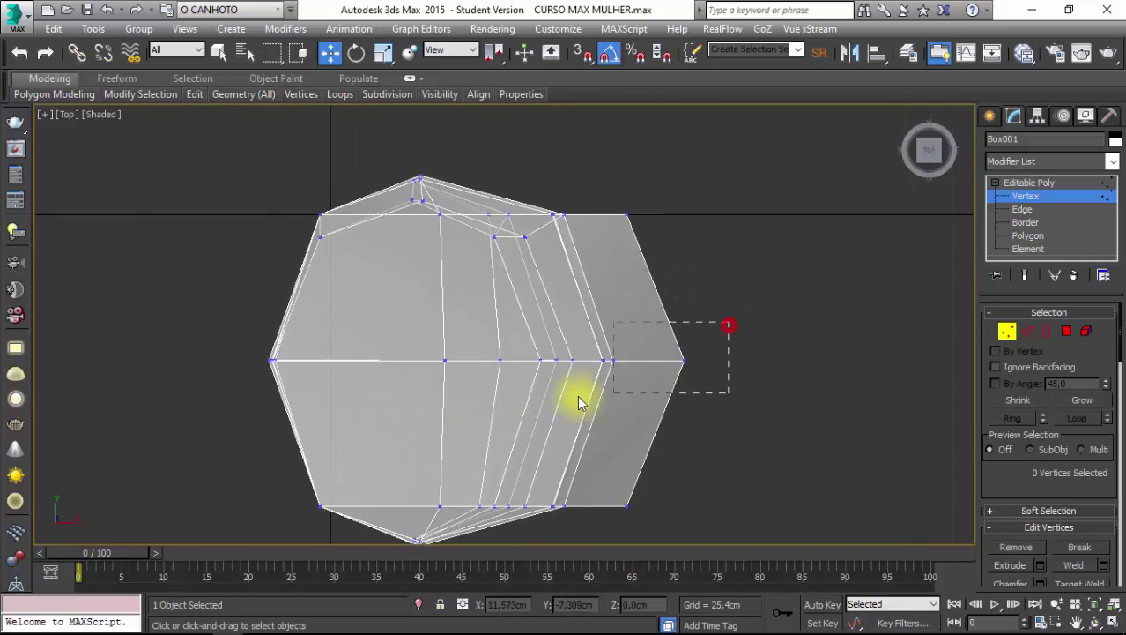
In Perspective, remove one bottom vertex from the side selection, leaving seven vertices selected.
{"action": "key", "text": "p"}
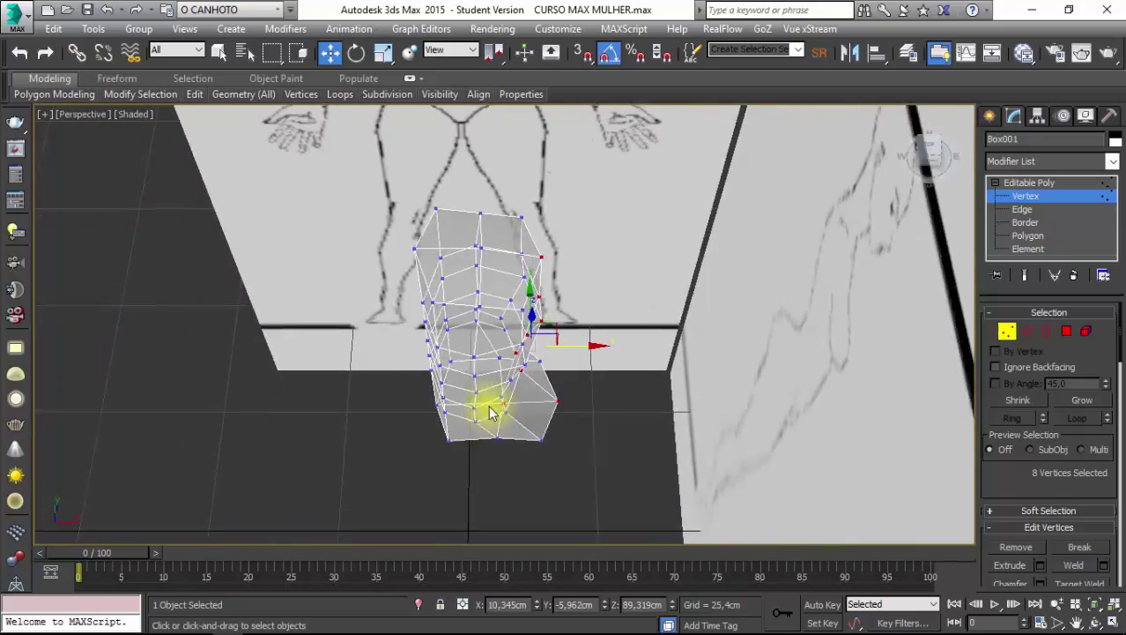
{"action": "mouse_move", "coordinate": [490, 413]}
{"action": "middle_mouse_down", "text": "alt"}
{"action": "mouse_move", "coordinate": [486, 398]}
{"action": "mouse_move", "coordinate": [510, 516]}
{"action": "mouse_move", "coordinate": [528, 433]}
{"action": "mouse_move", "coordinate": [509, 447]}
{"action": "mouse_move", "coordinate": [477, 213]}
{"action": "mouse_move", "coordinate": [503, 213]}
{"action": "mouse_move", "coordinate": [514, 365]}
{"action": "middle_mouse_up", "text": "alt"}
{"action": "scroll", "coordinate": [503, 388], "scroll_direction": "up", "scroll_amount": 2}
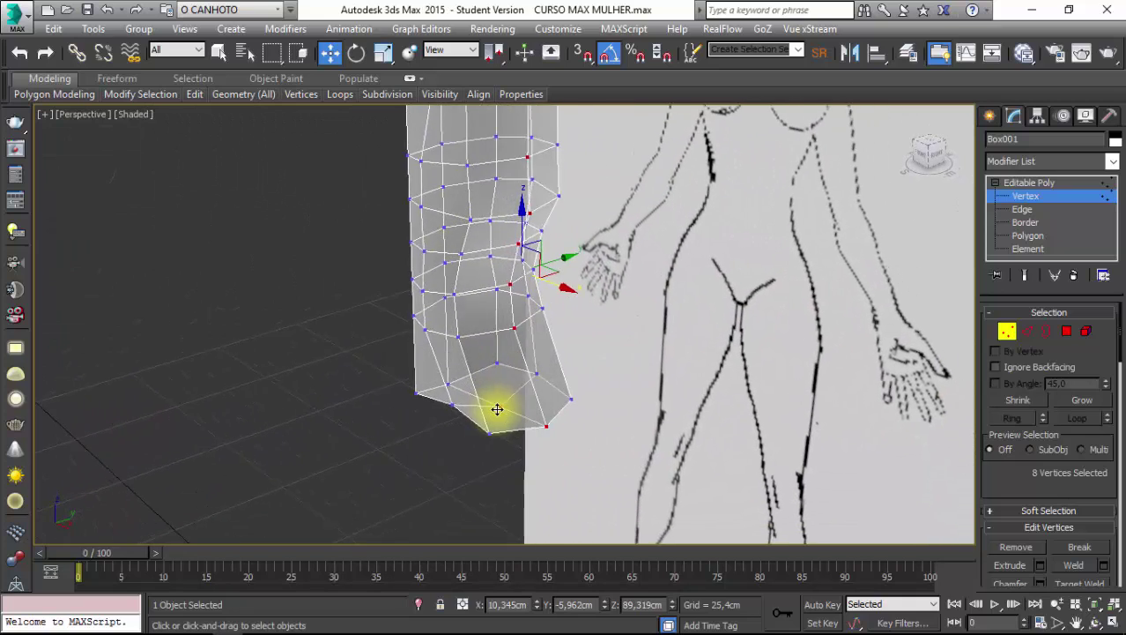
{"action": "scroll", "coordinate": [507, 401], "scroll_direction": "up", "scroll_amount": 1}
{"action": "scroll", "coordinate": [506, 401], "scroll_direction": "up", "scroll_amount": 2}
{"action": "scroll", "coordinate": [511, 379], "scroll_direction": "up", "scroll_amount": 2}
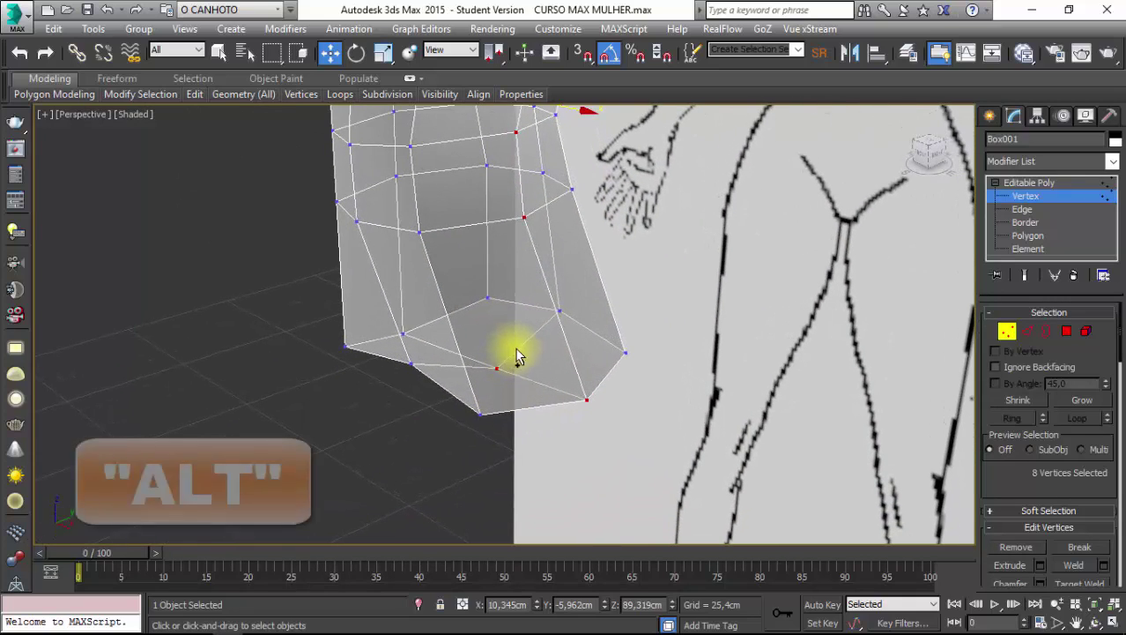
{"action": "mouse_move", "coordinate": [516, 348]}
{"action": "middle_mouse_down", "text": "alt"}
{"action": "mouse_move", "coordinate": [504, 379]}
{"action": "mouse_move", "coordinate": [505, 357]}
{"action": "mouse_move", "coordinate": [494, 370]}
{"action": "mouse_move", "coordinate": [492, 360]}
{"action": "mouse_move", "coordinate": [525, 429]}
{"action": "mouse_move", "coordinate": [519, 398]}
{"action": "middle_mouse_up", "text": "alt"}
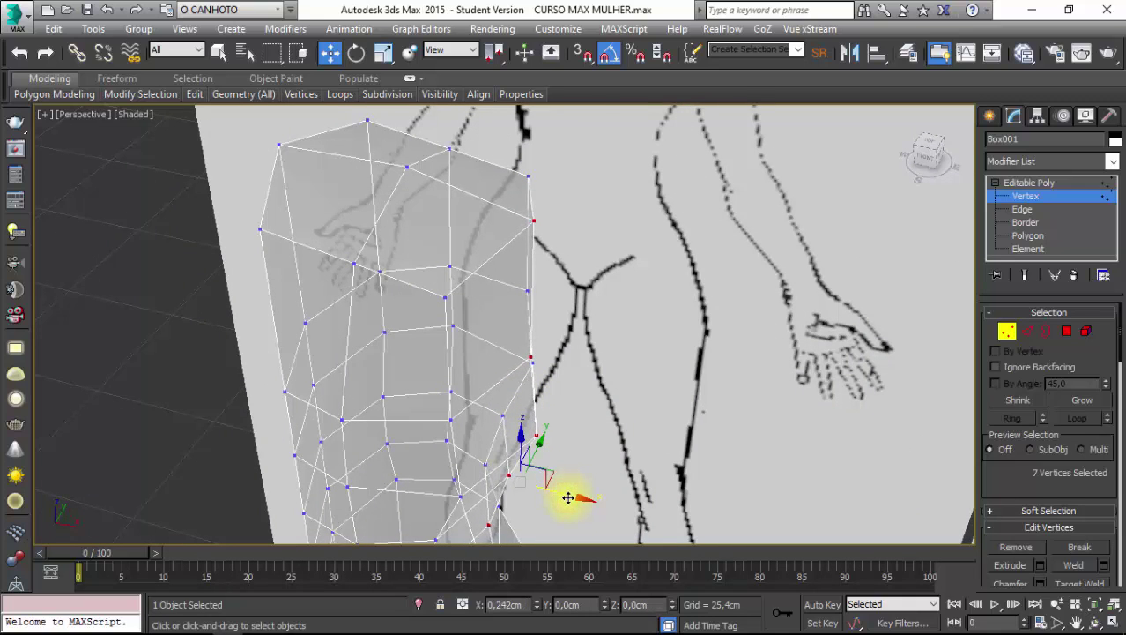
{"action": "mouse_move", "coordinate": [569, 498]}
{"action": "middle_mouse_down", "text": "alt"}
{"action": "mouse_move", "coordinate": [437, 348]}
{"action": "mouse_move", "coordinate": [422, 244]}
{"action": "mouse_move", "coordinate": [388, 253]}
{"action": "mouse_move", "coordinate": [394, 244]}
{"action": "mouse_move", "coordinate": [407, 327]}
{"action": "mouse_move", "coordinate": [420, 310]}
{"action": "middle_mouse_up", "text": "alt"}
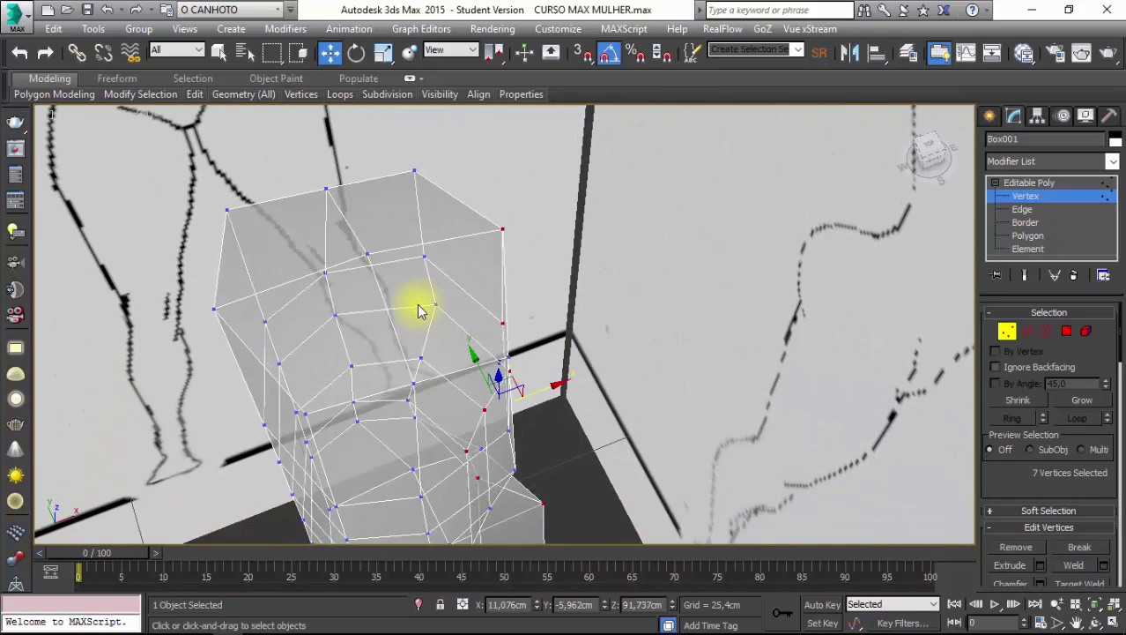
{"action": "key", "text": "t"}
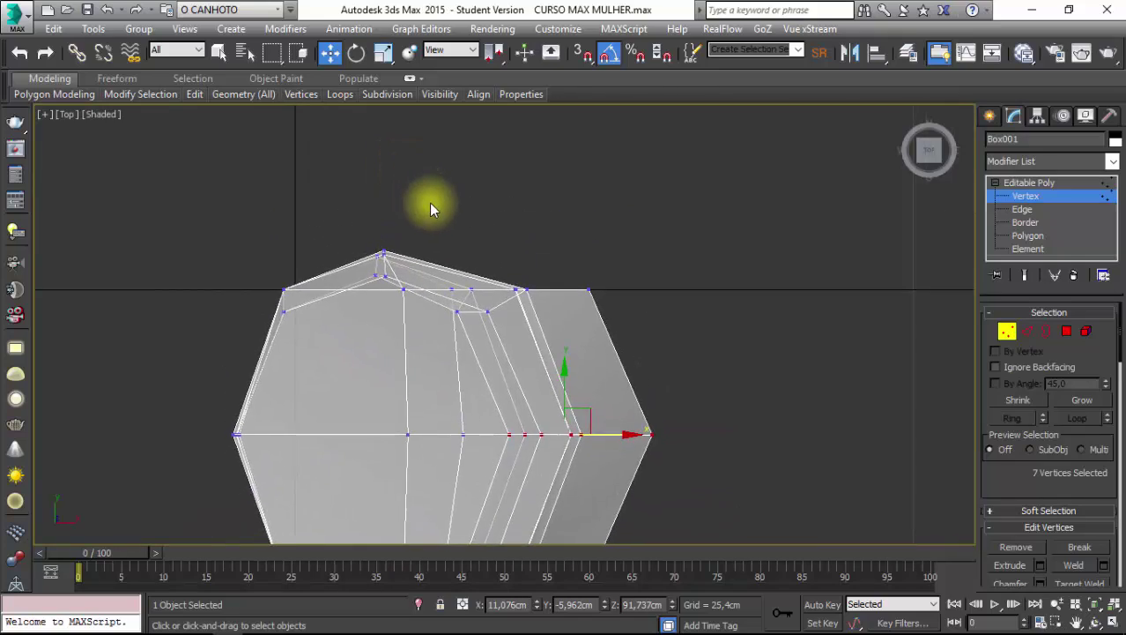
Orbit the Perspective view beside the reference and clear the vertex selection.
{"action": "key", "text": "p"}
{"action": "scroll", "coordinate": [429, 203], "scroll_direction": "up", "scroll_amount": 3}
{"action": "scroll", "coordinate": [429, 203], "scroll_direction": "up", "scroll_amount": 2}
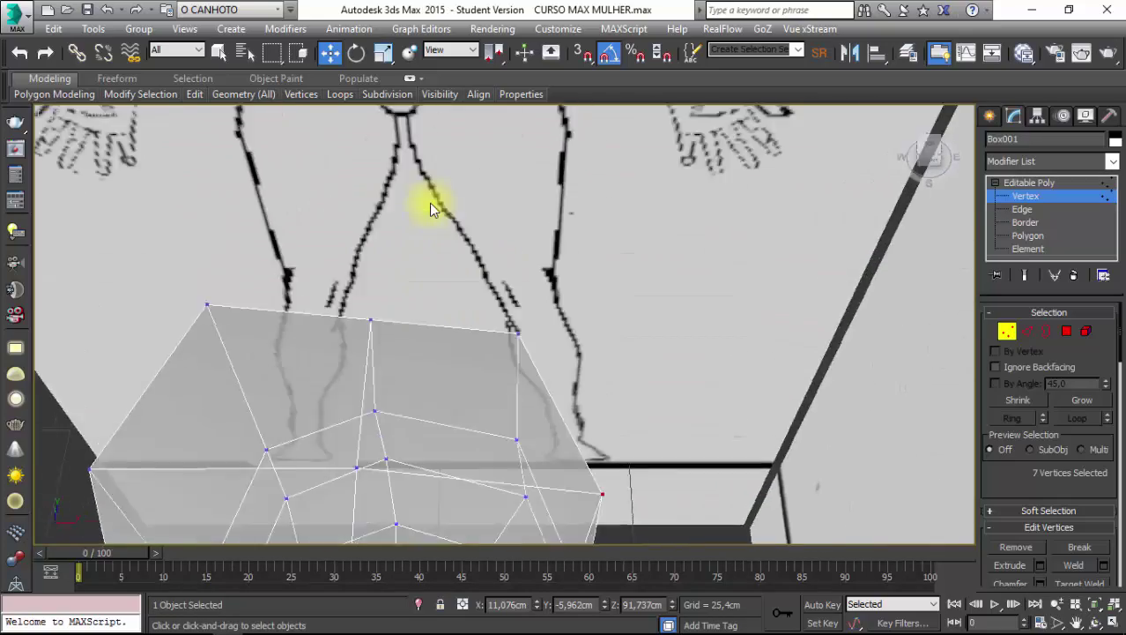
{"action": "mouse_move", "coordinate": [429, 203]}
{"action": "middle_mouse_down", "text": "alt"}
{"action": "mouse_move", "coordinate": [442, 290]}
{"action": "mouse_move", "coordinate": [390, 320]}
{"action": "mouse_move", "coordinate": [434, 297]}
{"action": "mouse_move", "coordinate": [481, 249]}
{"action": "mouse_move", "coordinate": [460, 248]}
{"action": "mouse_move", "coordinate": [536, 218]}
{"action": "mouse_move", "coordinate": [492, 365]}
{"action": "mouse_move", "coordinate": [571, 197]}
{"action": "mouse_move", "coordinate": [551, 233]}
{"action": "mouse_move", "coordinate": [552, 293]}
{"action": "mouse_move", "coordinate": [558, 231]}
{"action": "mouse_move", "coordinate": [478, 345]}
{"action": "mouse_move", "coordinate": [470, 405]}
{"action": "mouse_move", "coordinate": [468, 374]}
{"action": "mouse_move", "coordinate": [452, 383]}
{"action": "mouse_move", "coordinate": [453, 419]}
{"action": "middle_mouse_up", "text": "alt"}
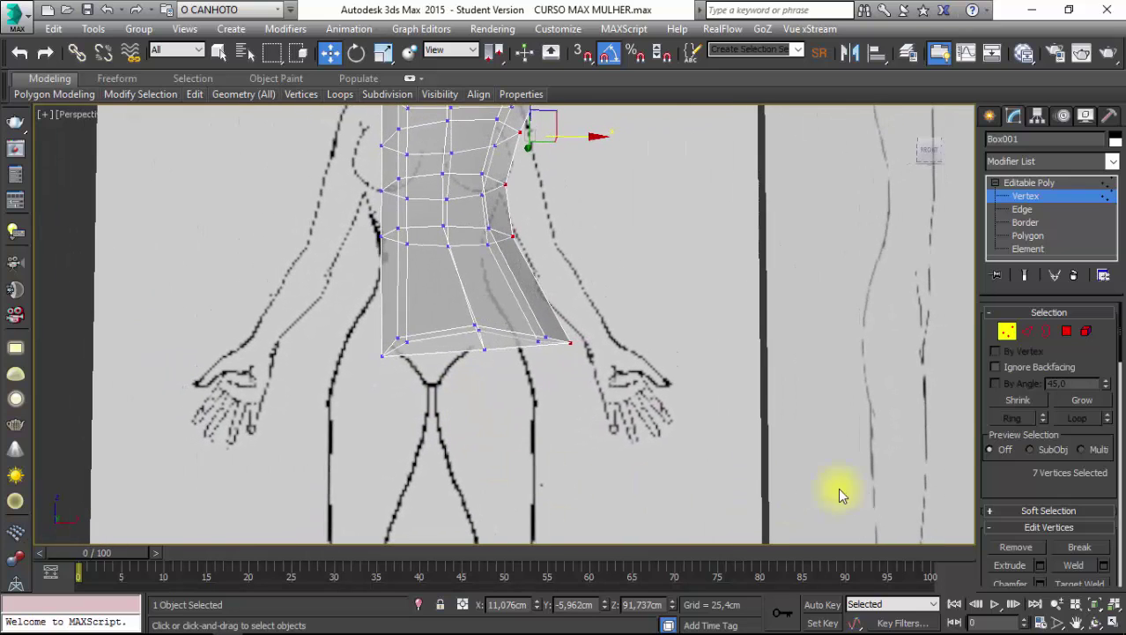
{"action": "middle_click_drag", "start_coordinate": [724, 408], "coordinate": [720, 402], "text": "alt"}
{"action": "left_click", "coordinate": [720, 402]}
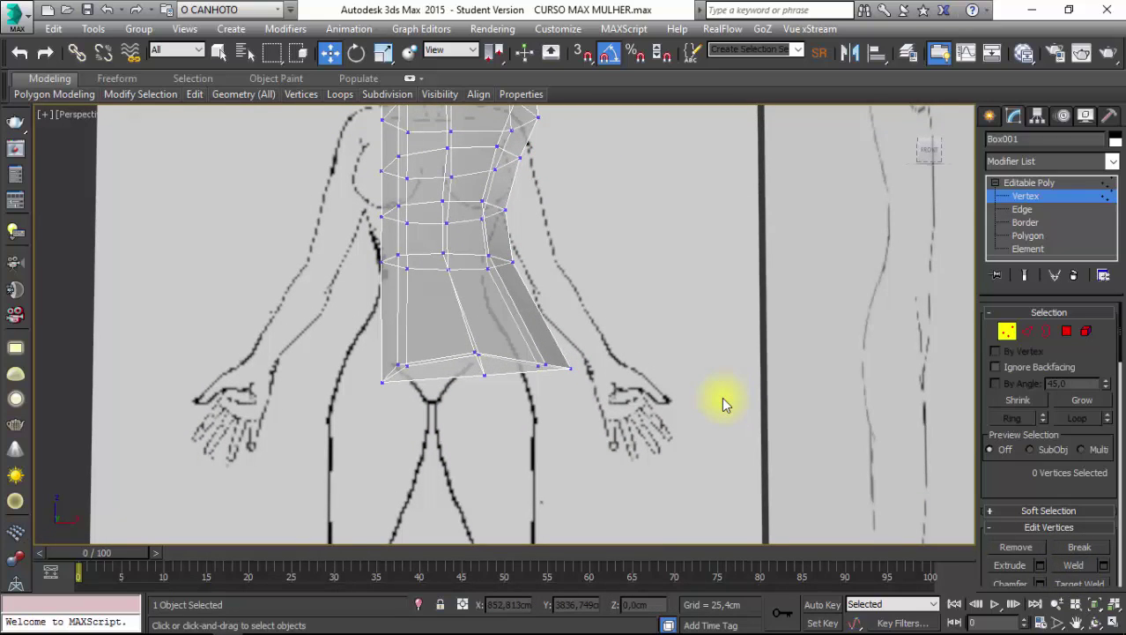
{"action": "key", "text": "t"}
Switch to the zoomed-in Front view and toggle Vertex mode off and back on.
{"action": "key", "text": "f"}
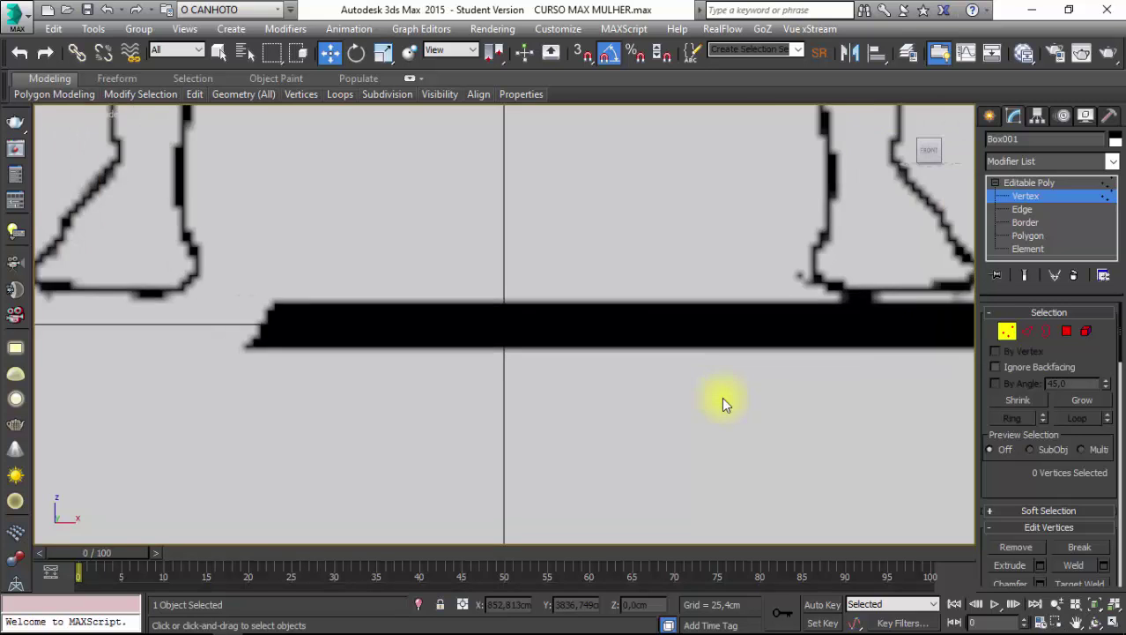
{"action": "scroll", "coordinate": [722, 404], "scroll_direction": "down", "scroll_amount": 3}
{"action": "scroll", "coordinate": [608, 404], "scroll_direction": "up", "scroll_amount": 2}
{"action": "scroll", "coordinate": [607, 403], "scroll_direction": "up", "scroll_amount": 4}
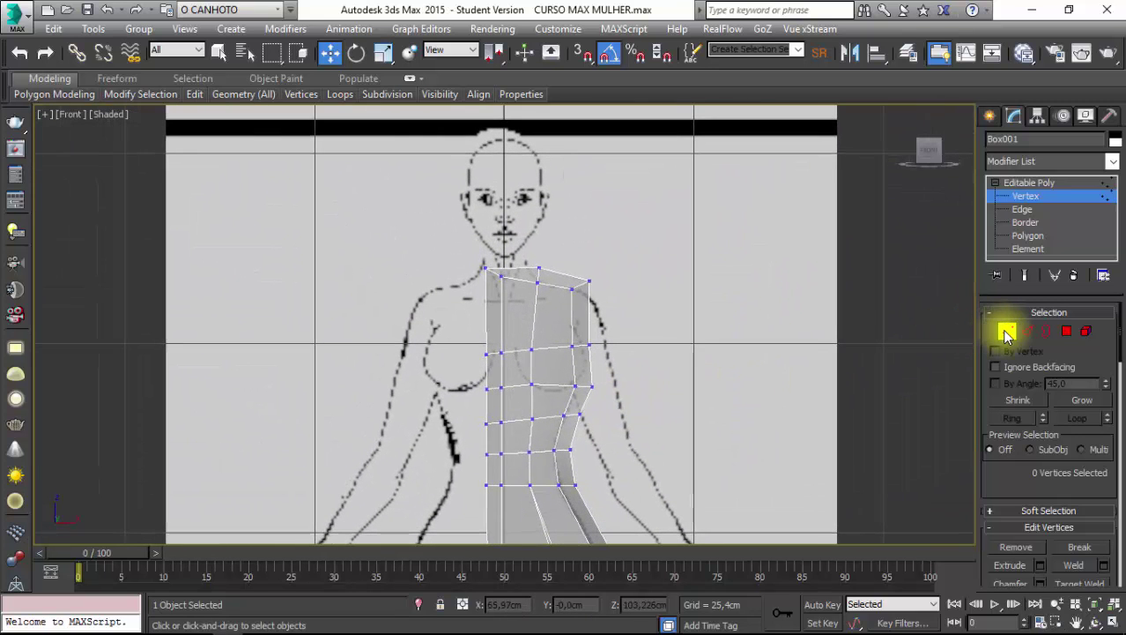
{"action": "left_click", "coordinate": [1005, 331]}
{"action": "scroll", "coordinate": [571, 306], "scroll_direction": "up", "scroll_amount": 2}
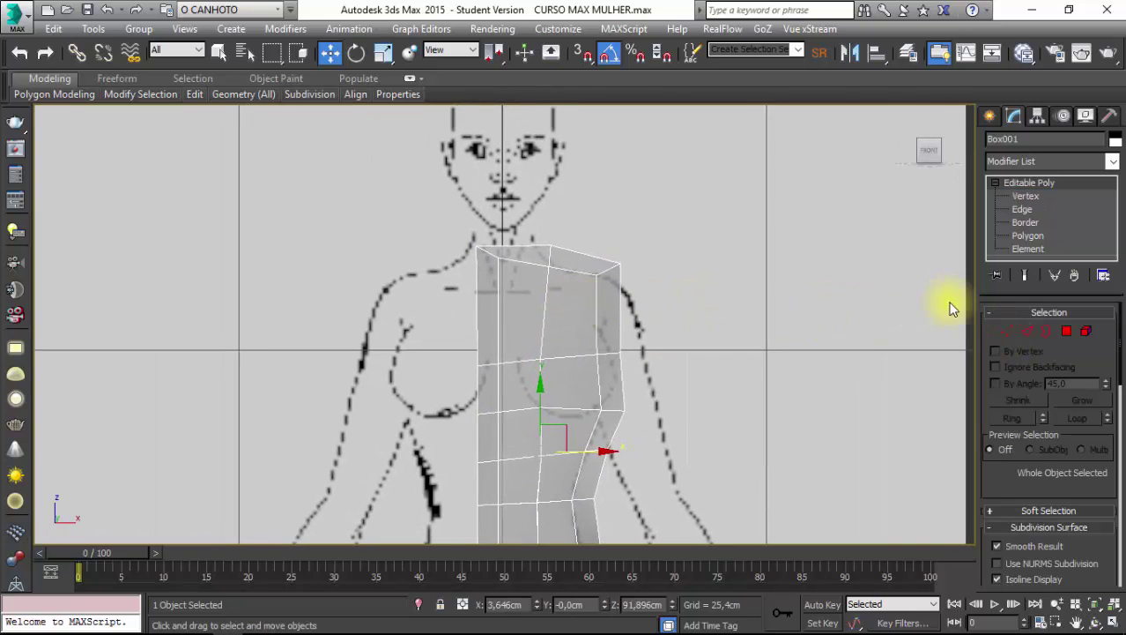
{"action": "left_click", "coordinate": [1006, 331]}
{"action": "scroll", "coordinate": [477, 221], "scroll_direction": "up", "scroll_amount": 2}
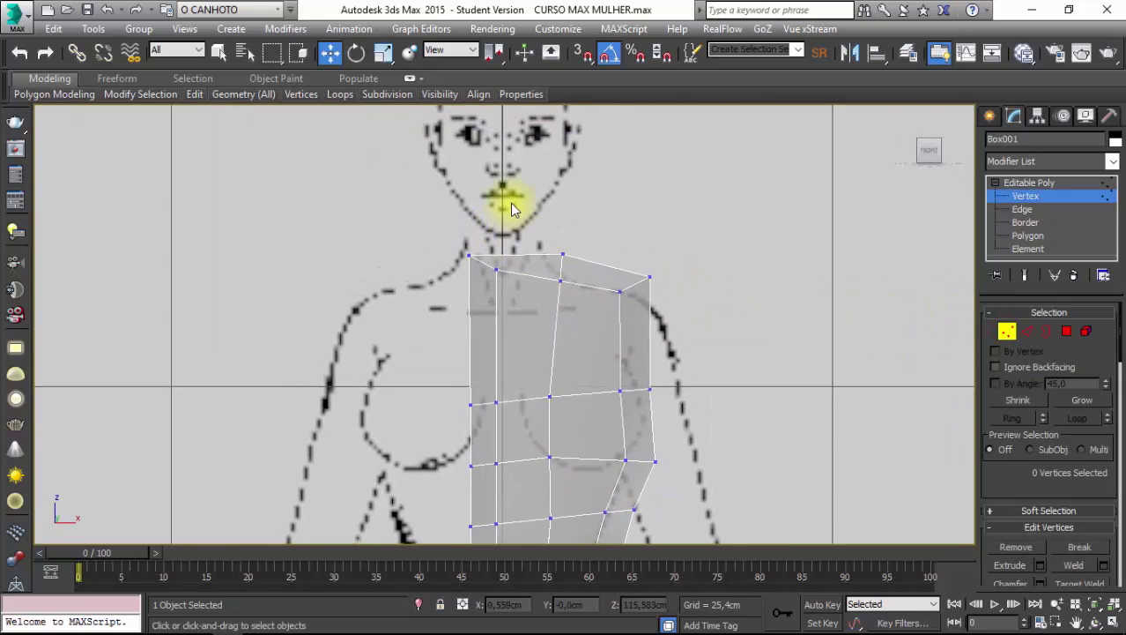
Try window selections on the torso vertices in Front view, then clear the selection.
{"action": "middle_click_drag", "start_coordinate": [532, 218], "coordinate": [541, 205]}
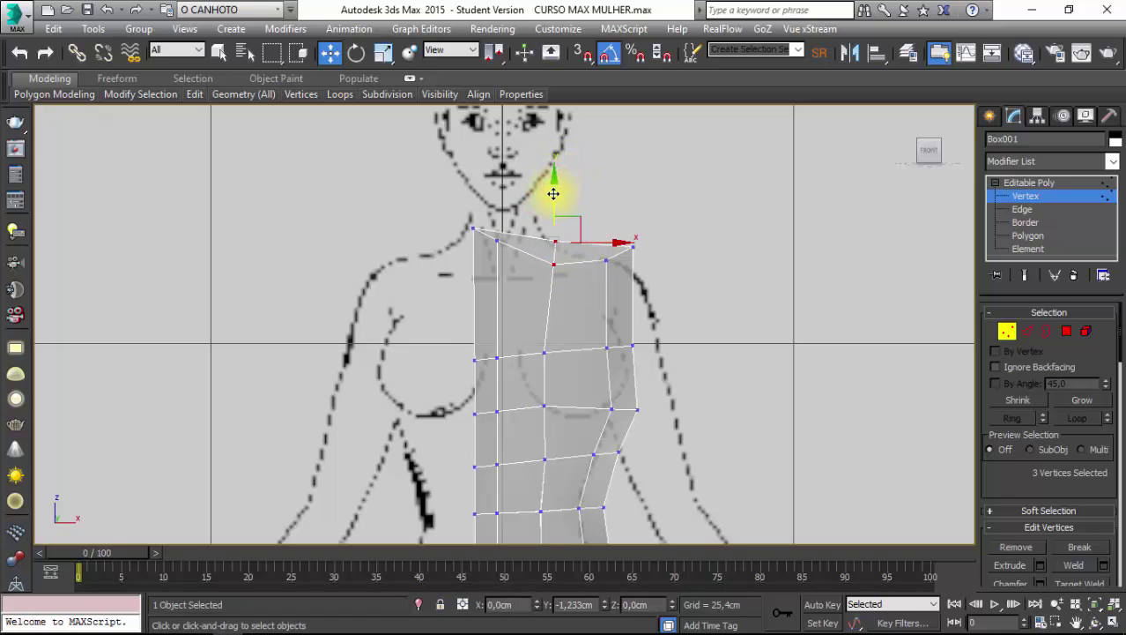
{"action": "scroll", "coordinate": [553, 193], "scroll_direction": "down", "scroll_amount": 2}
{"action": "scroll", "coordinate": [528, 180], "scroll_direction": "down", "scroll_amount": 2}
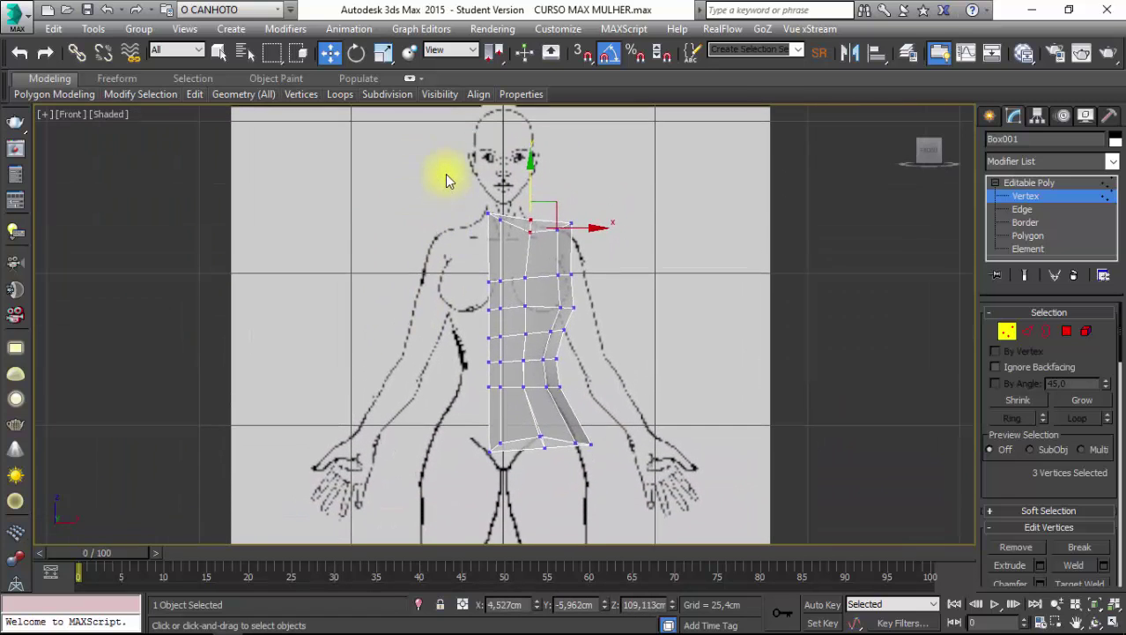
{"action": "left_click_drag", "start_coordinate": [443, 178], "coordinate": [603, 490]}
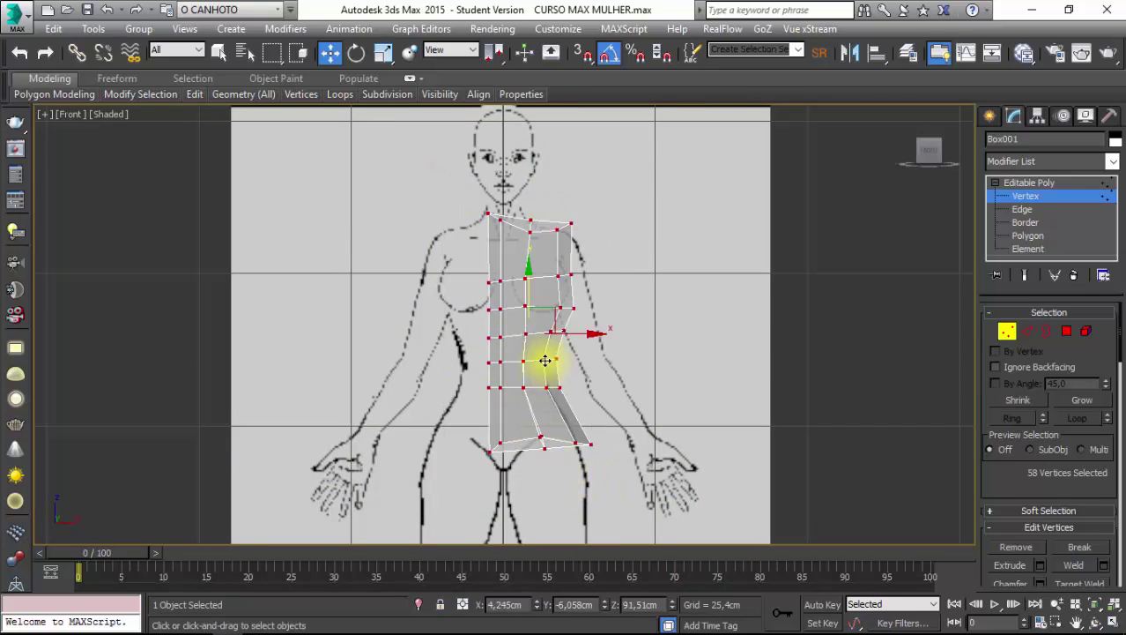
{"action": "scroll", "coordinate": [534, 309], "scroll_direction": "up", "scroll_amount": 2}
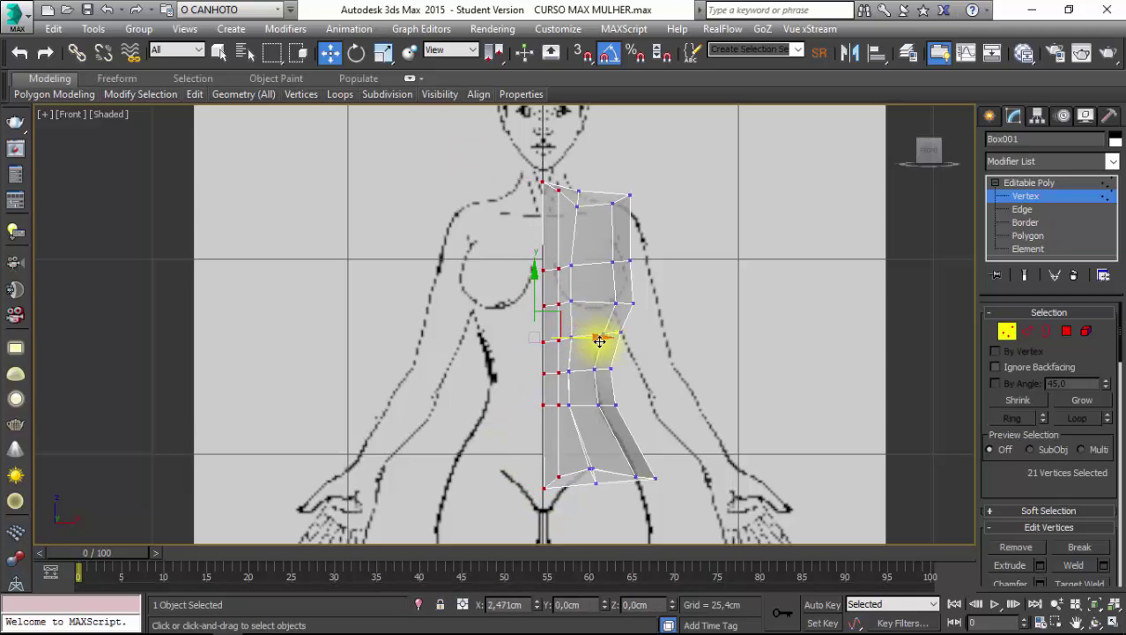
{"action": "scroll", "coordinate": [540, 276], "scroll_direction": "up", "scroll_amount": 1}
{"action": "left_click", "coordinate": [504, 273]}
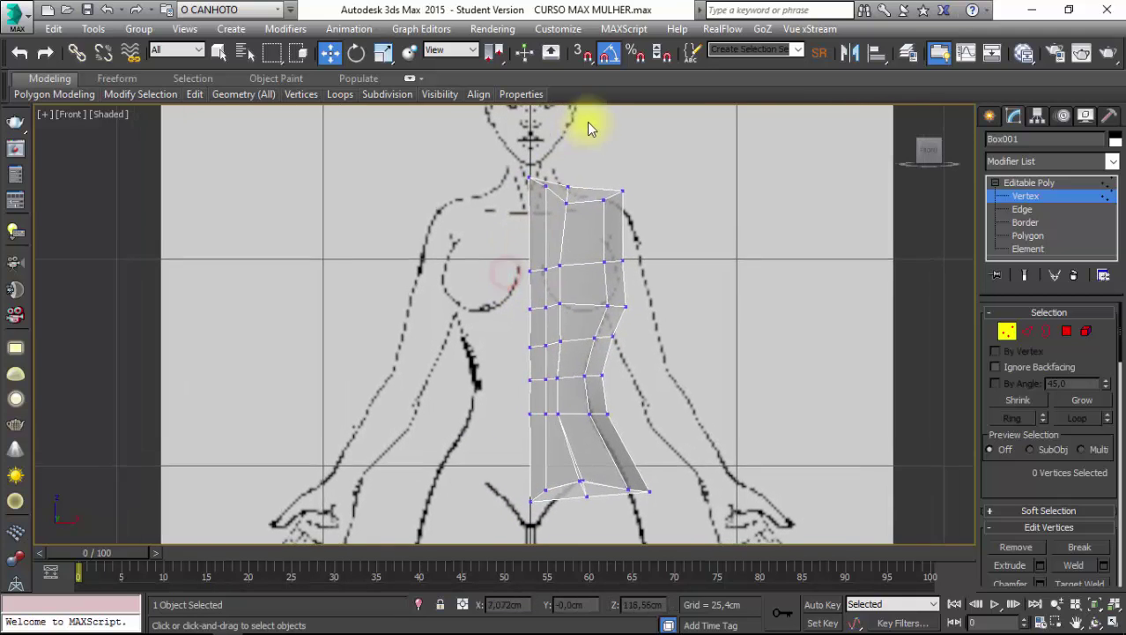
Select the right-column vertices except the bottom ones and move them inward along X.
{"action": "scroll", "coordinate": [576, 162], "scroll_direction": "down", "scroll_amount": 2}
{"action": "scroll", "coordinate": [575, 162], "scroll_direction": "up", "scroll_amount": 2}
{"action": "left_click_drag", "start_coordinate": [579, 160], "coordinate": [650, 578]}
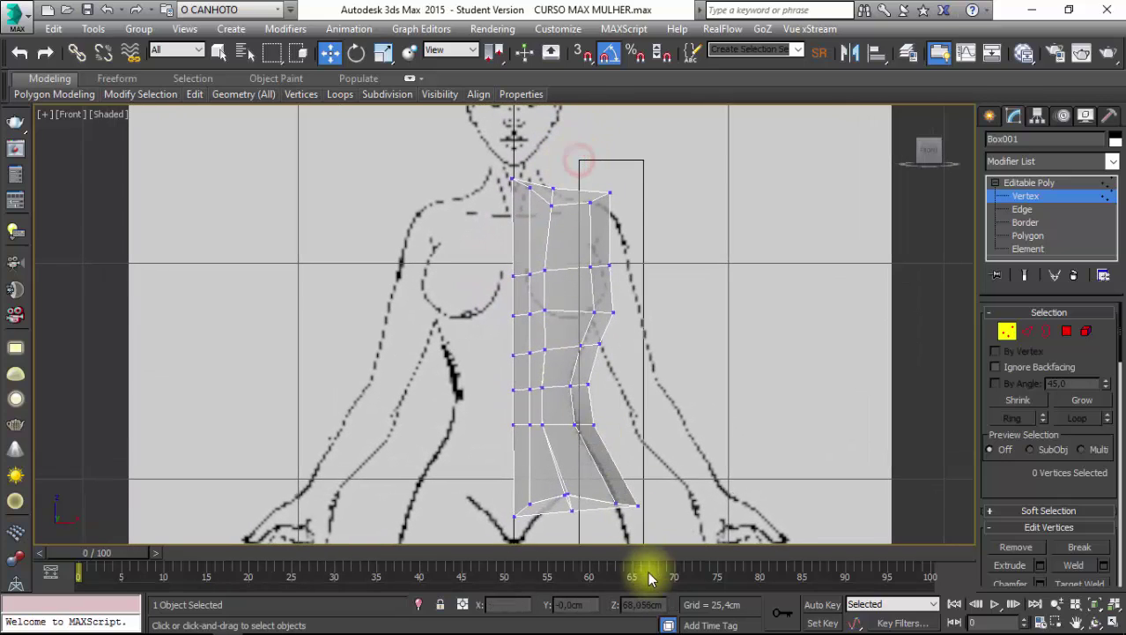
{"action": "left_click_drag", "start_coordinate": [565, 176], "coordinate": [668, 530]}
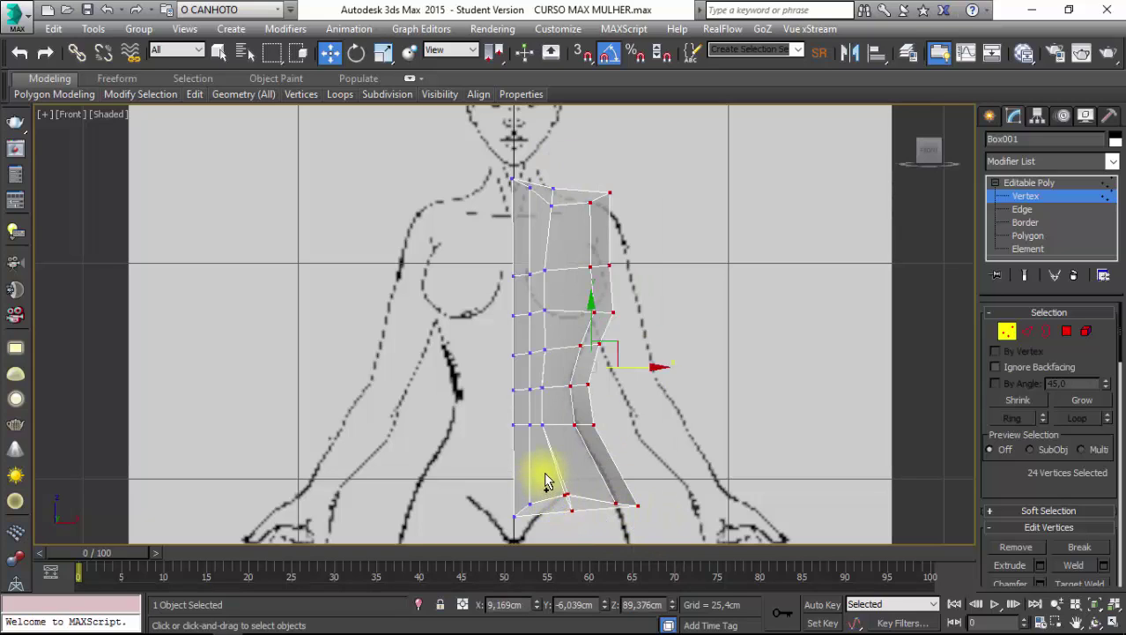
{"action": "left_click_drag", "start_coordinate": [543, 473], "coordinate": [600, 556], "text": "alt"}
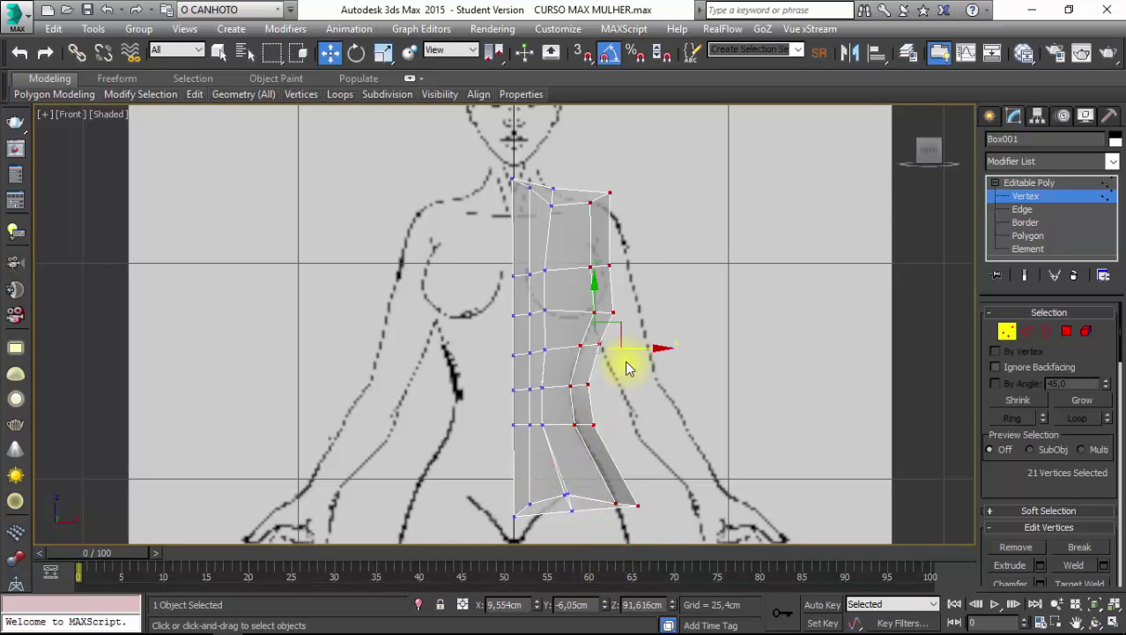
{"action": "left_click_drag", "start_coordinate": [635, 349], "coordinate": [621, 350]}
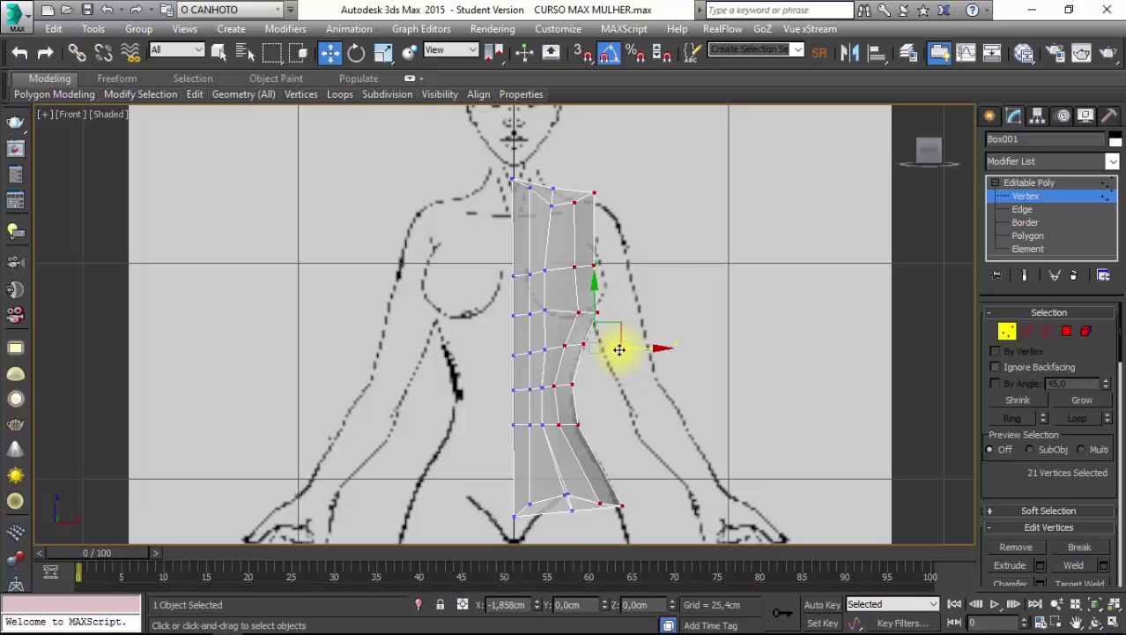
Zoom to the chest and shoulders, then lower the three top-right vertices slightly.
{"action": "scroll", "coordinate": [418, 382], "scroll_direction": "up", "scroll_amount": 1}
{"action": "scroll", "coordinate": [419, 383], "scroll_direction": "up", "scroll_amount": 2}
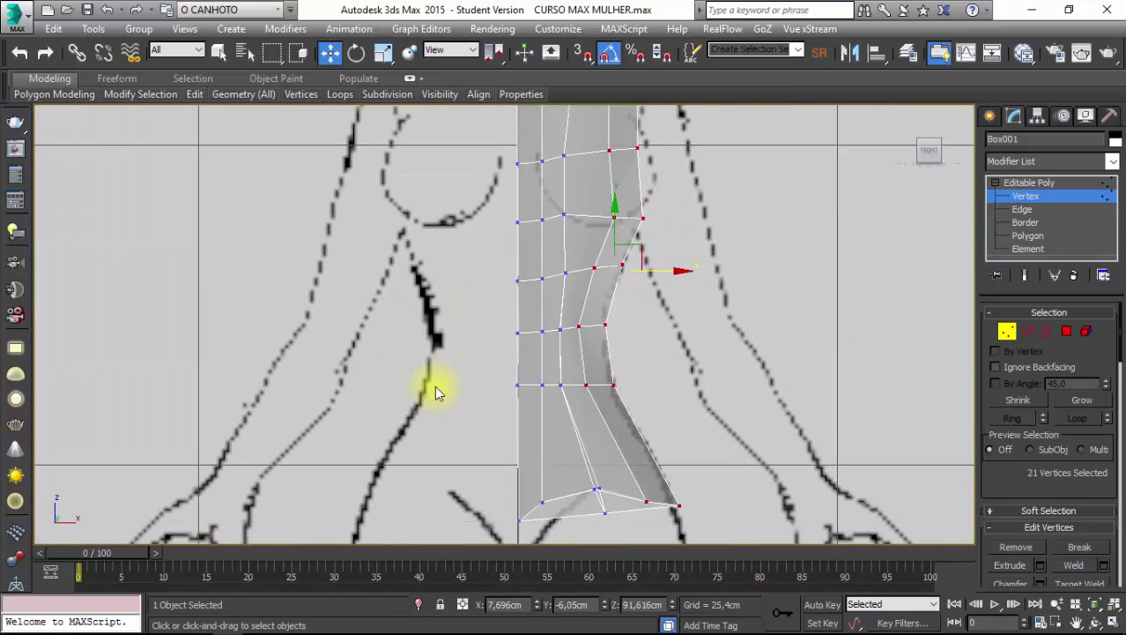
{"action": "scroll", "coordinate": [434, 385], "scroll_direction": "up", "scroll_amount": 2}
{"action": "scroll", "coordinate": [446, 373], "scroll_direction": "up", "scroll_amount": 1}
{"action": "scroll", "coordinate": [453, 369], "scroll_direction": "up", "scroll_amount": 1}
{"action": "scroll", "coordinate": [455, 362], "scroll_direction": "up", "scroll_amount": 1}
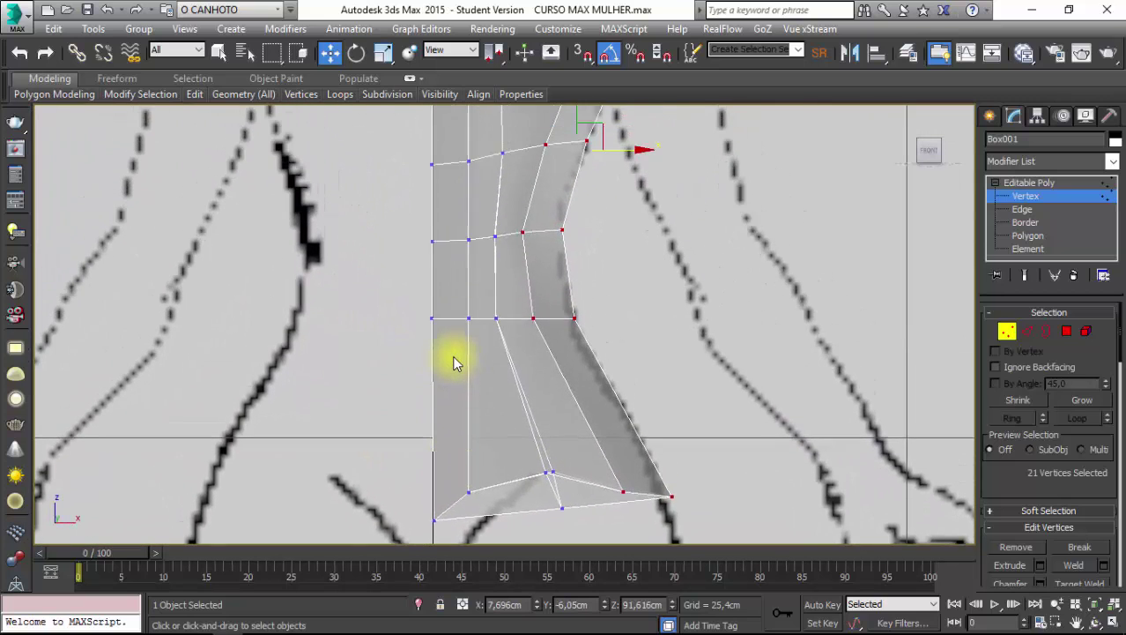
{"action": "scroll", "coordinate": [469, 357], "scroll_direction": "up", "scroll_amount": 1}
{"action": "scroll", "coordinate": [490, 247], "scroll_direction": "down", "scroll_amount": 4}
{"action": "middle_click_drag", "start_coordinate": [490, 246], "coordinate": [541, 298]}
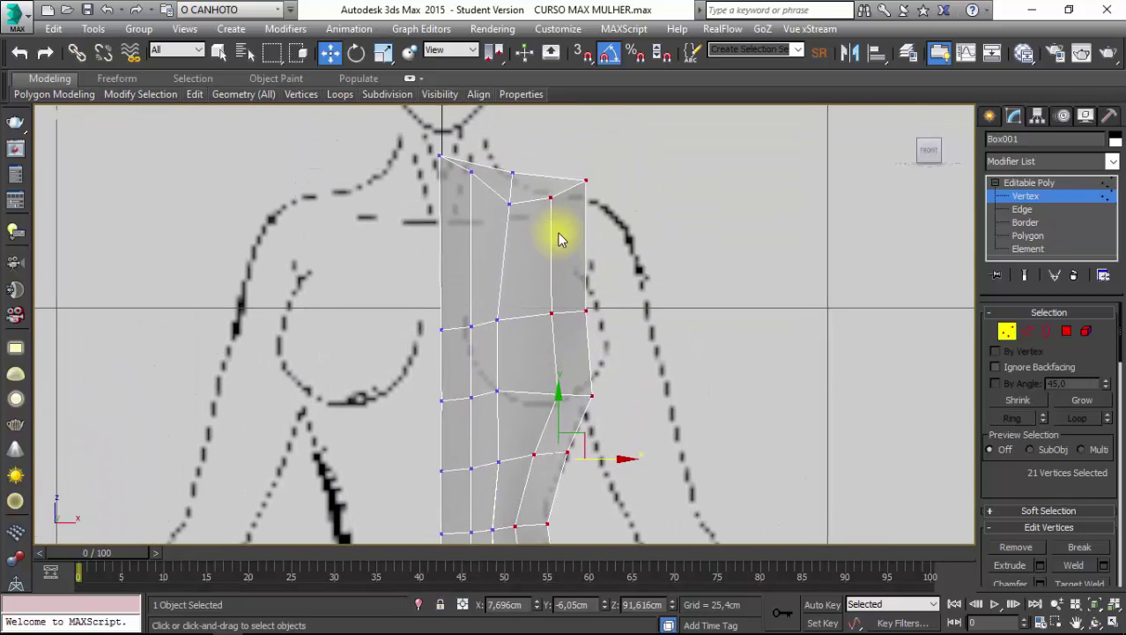
{"action": "middle_click_drag", "start_coordinate": [557, 200], "coordinate": [544, 204]}
{"action": "left_click_drag", "start_coordinate": [559, 304], "coordinate": [606, 291]}
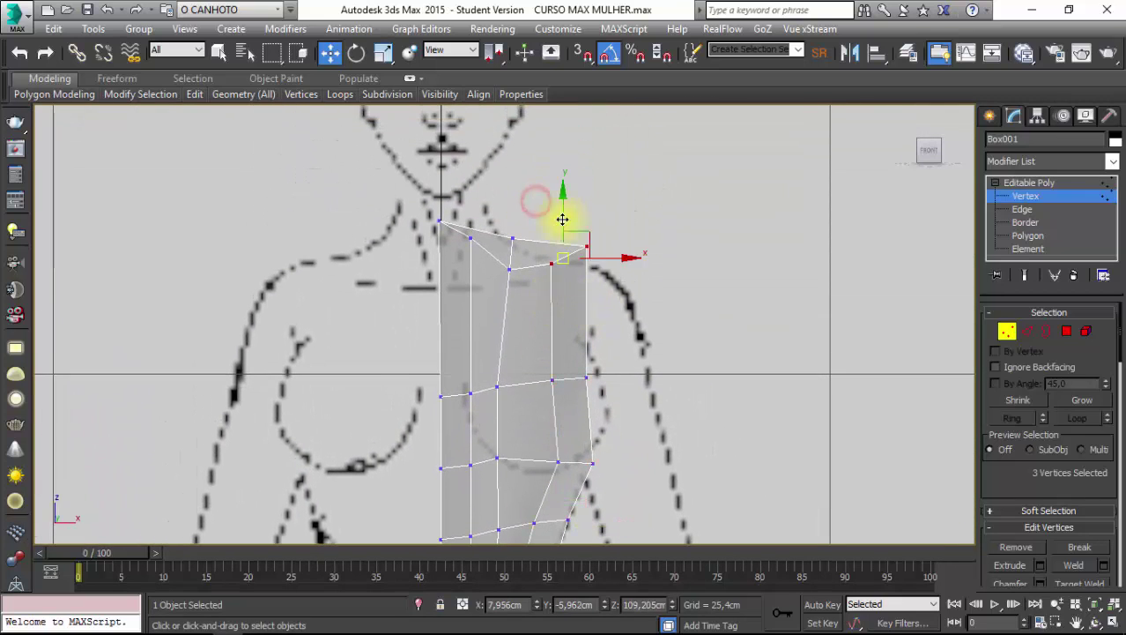
{"action": "left_click_drag", "start_coordinate": [563, 194], "coordinate": [562, 203]}
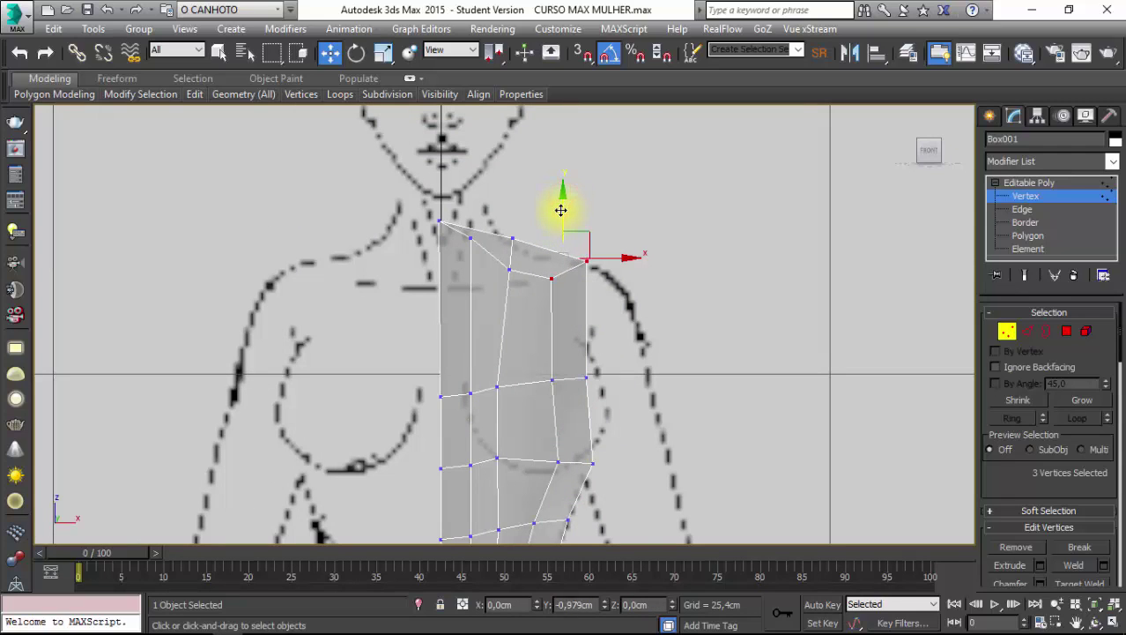
Raise the top centre vertices to the neckline and push the outer chest vertex to the bust.
{"action": "left_click", "coordinate": [512, 238]}
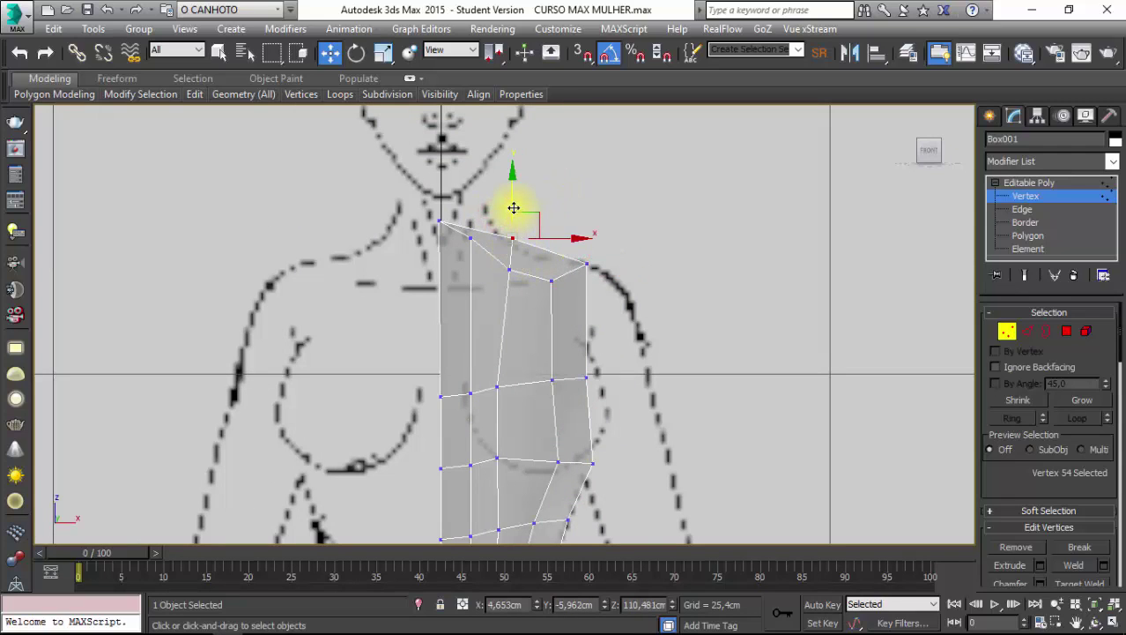
{"action": "middle_click_drag", "start_coordinate": [443, 188], "coordinate": [484, 195]}
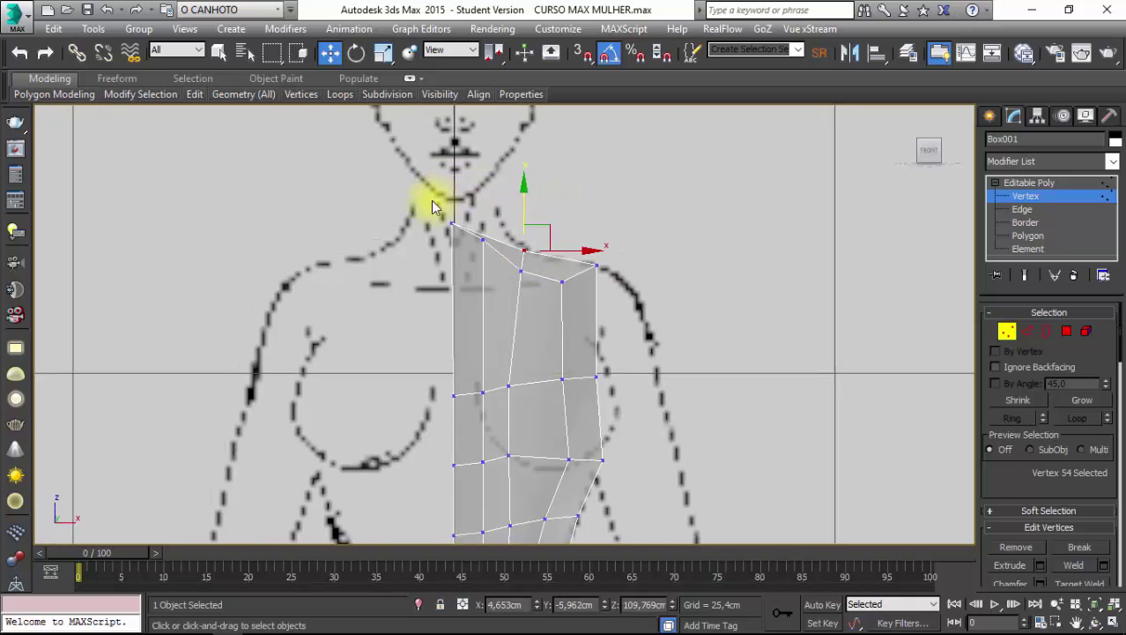
{"action": "left_click_drag", "start_coordinate": [448, 208], "coordinate": [516, 301]}
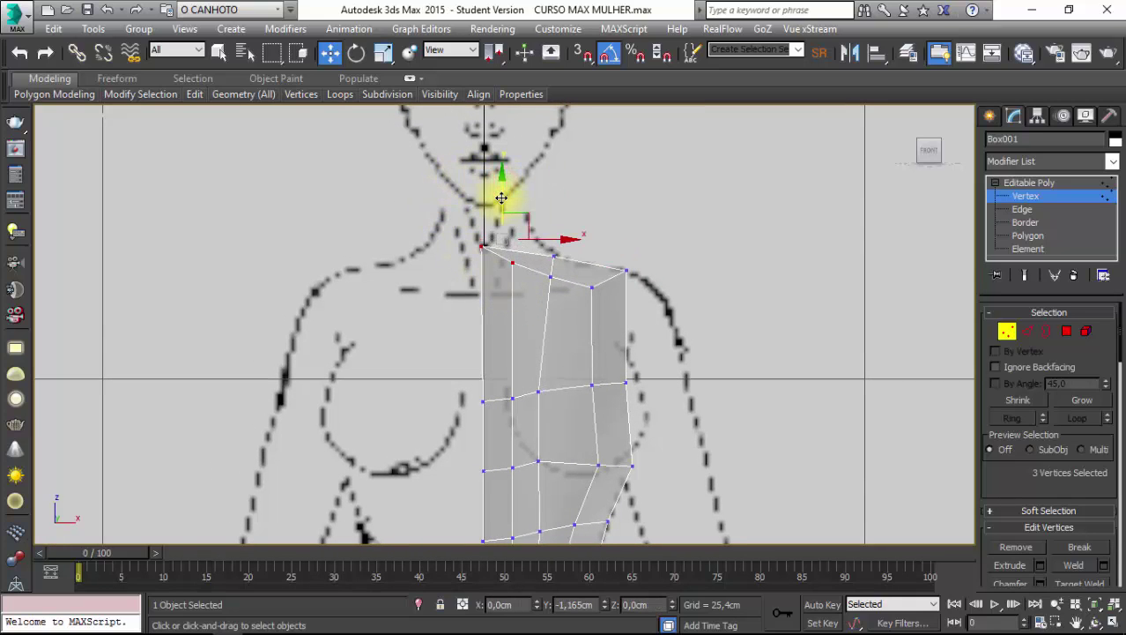
{"action": "scroll", "coordinate": [499, 386], "scroll_direction": "down", "scroll_amount": 1}
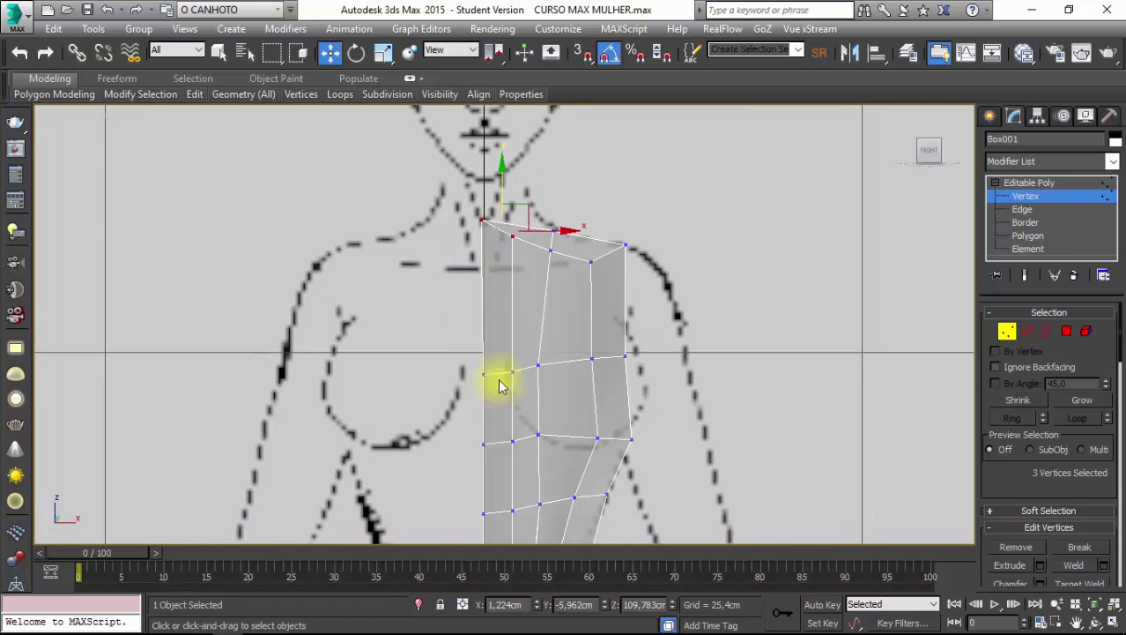
{"action": "scroll", "coordinate": [529, 393], "scroll_direction": "up", "scroll_amount": 2}
{"action": "scroll", "coordinate": [605, 256], "scroll_direction": "down", "scroll_amount": 1}
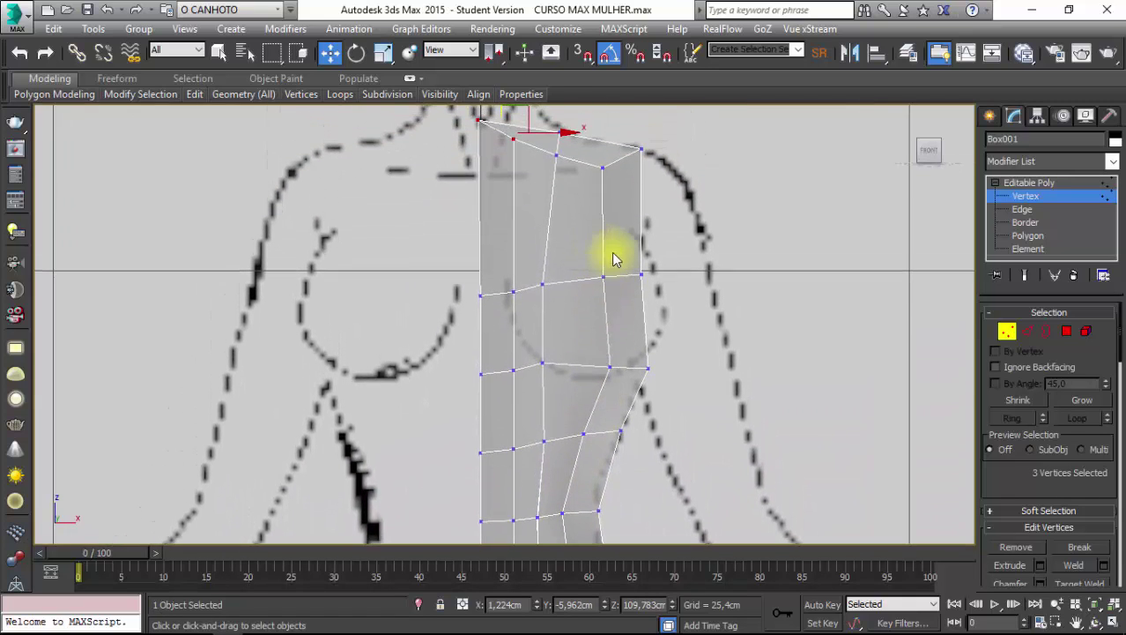
{"action": "left_click", "coordinate": [639, 278]}
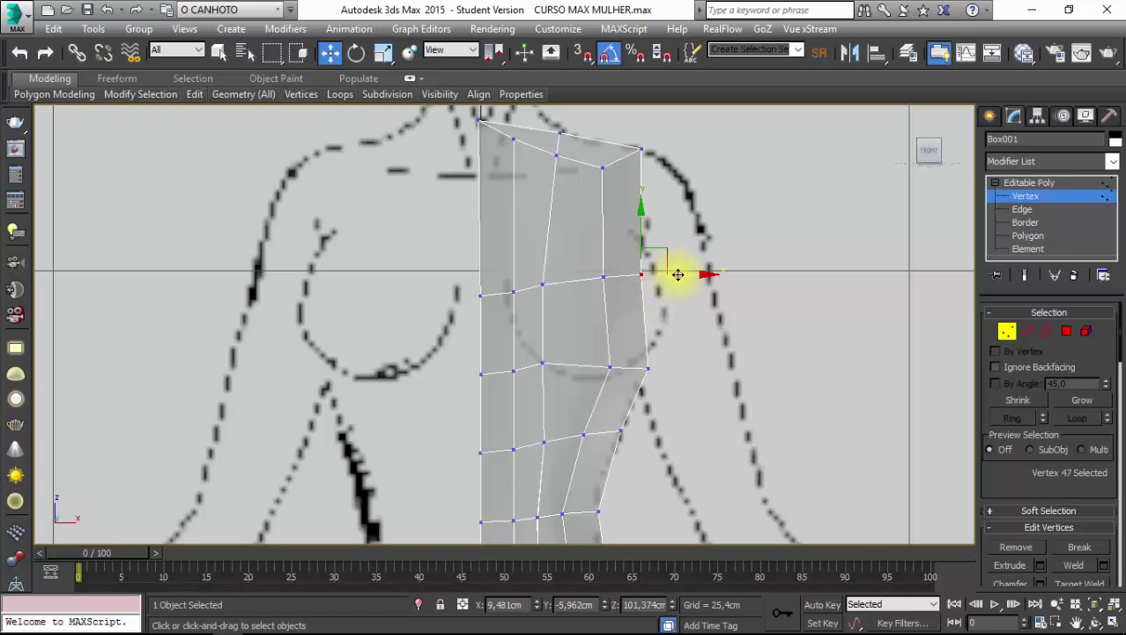
{"action": "left_click_drag", "start_coordinate": [678, 275], "coordinate": [687, 275]}
Move the two bottom hip vertices down and inward toward the centre line.
{"action": "scroll", "coordinate": [483, 315], "scroll_direction": "up", "scroll_amount": 2}
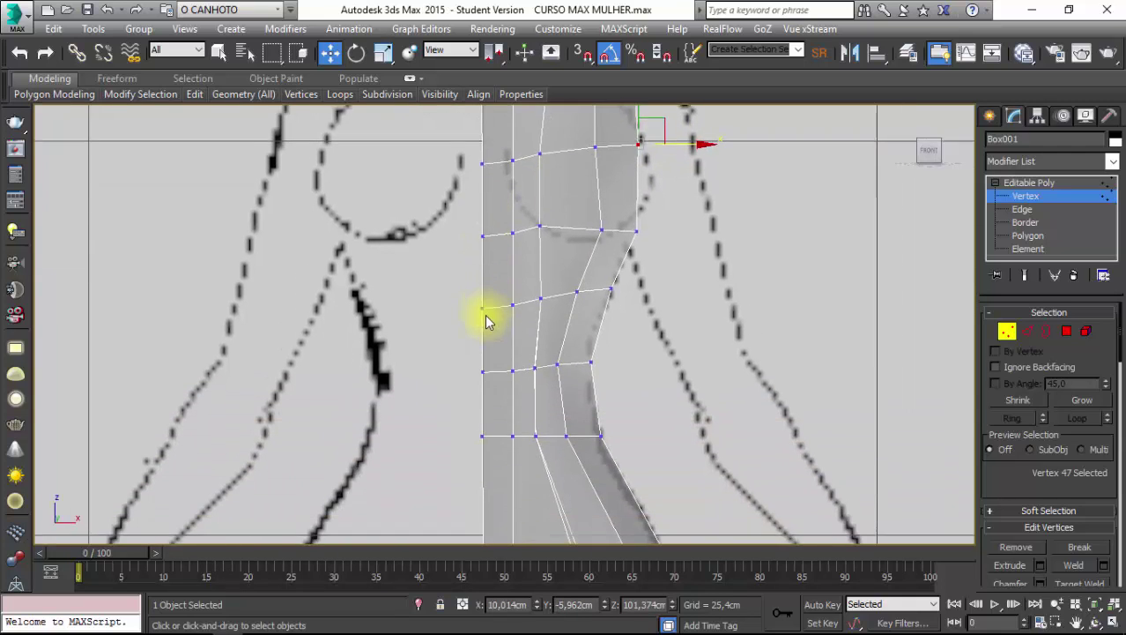
{"action": "scroll", "coordinate": [504, 370], "scroll_direction": "down", "scroll_amount": 2}
{"action": "scroll", "coordinate": [542, 379], "scroll_direction": "up", "scroll_amount": 2}
{"action": "left_click_drag", "start_coordinate": [538, 379], "coordinate": [592, 422]}
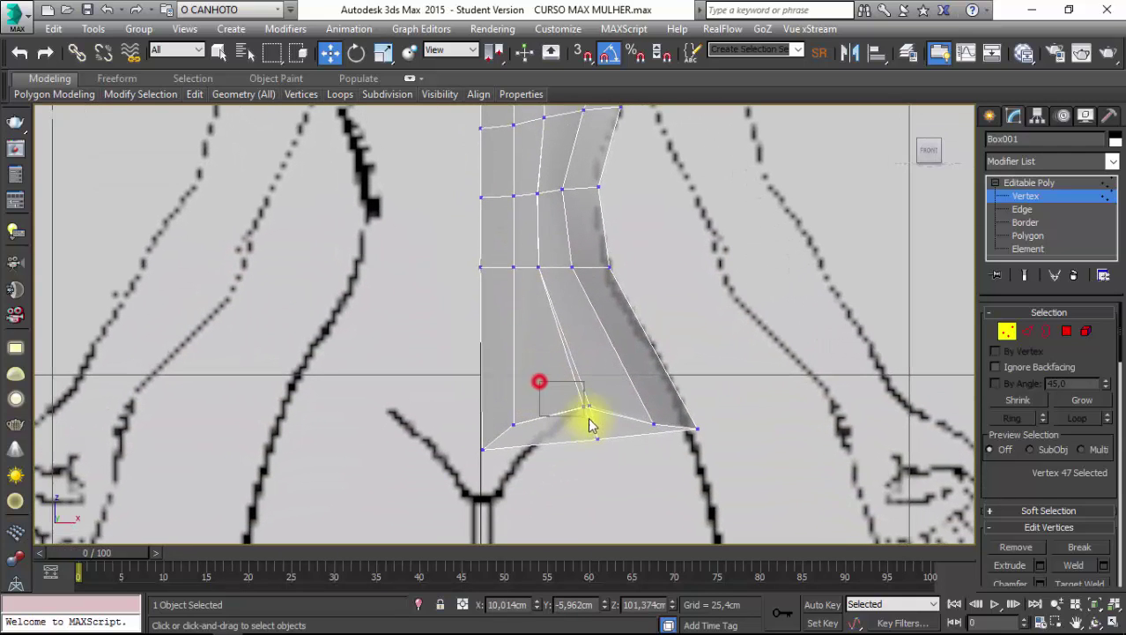
{"action": "mouse_move", "coordinate": [585, 368]}
{"action": "left_mouse_down"}
{"action": "mouse_move", "coordinate": [593, 397]}
{"action": "mouse_move", "coordinate": [591, 373]}
{"action": "left_mouse_up"}
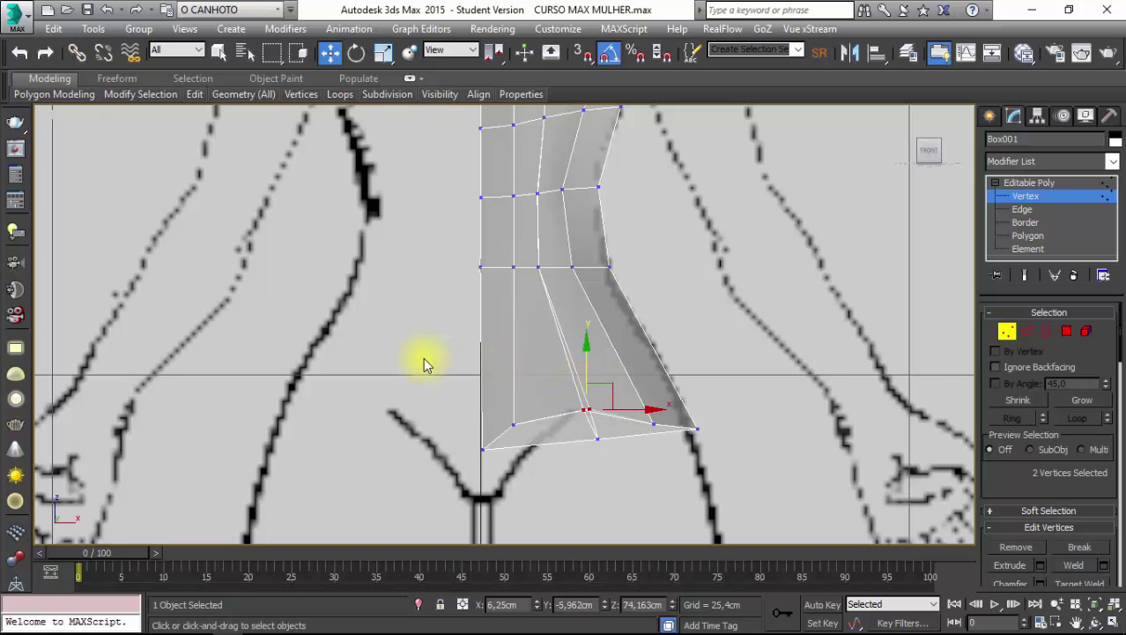
{"action": "left_click_drag", "start_coordinate": [584, 363], "coordinate": [483, 392]}
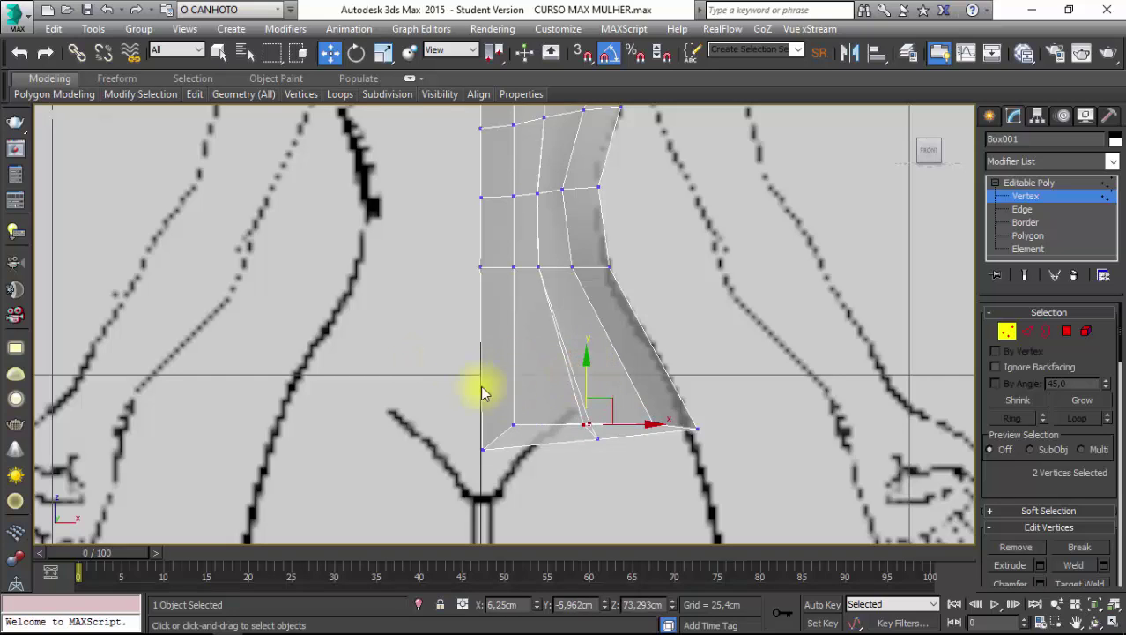
{"action": "left_click_drag", "start_coordinate": [585, 423], "coordinate": [515, 428]}
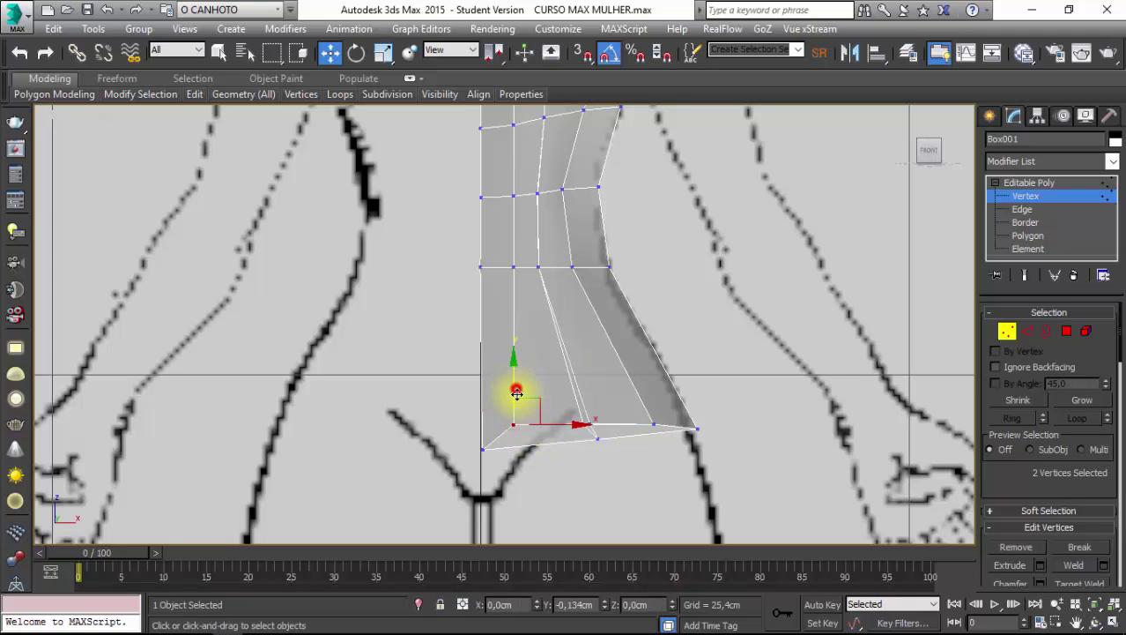
Lower the bottom centre-line vertices and the two beside the crotch to the sketch's crotch.
{"action": "scroll", "coordinate": [503, 415], "scroll_direction": "down", "scroll_amount": 3}
{"action": "scroll", "coordinate": [455, 377], "scroll_direction": "up", "scroll_amount": 2}
{"action": "left_click_drag", "start_coordinate": [458, 377], "coordinate": [521, 451]}
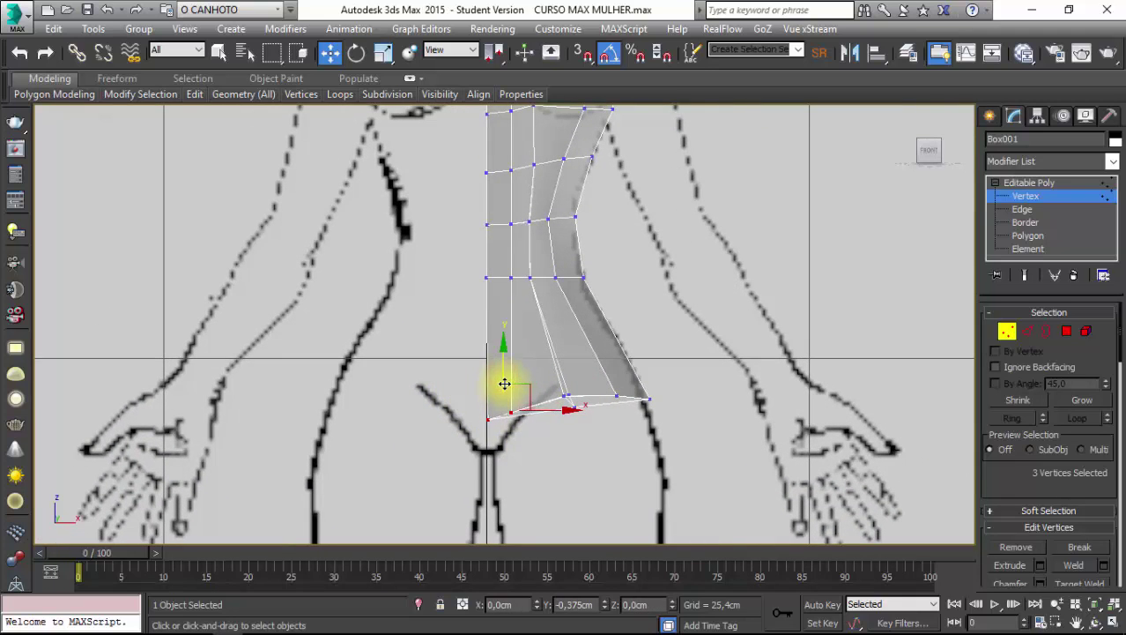
{"action": "mouse_move", "coordinate": [504, 384]}
{"action": "left_mouse_down"}
{"action": "mouse_move", "coordinate": [476, 416]}
{"action": "mouse_move", "coordinate": [489, 411]}
{"action": "left_mouse_up"}
{"action": "left_click", "coordinate": [487, 419]}
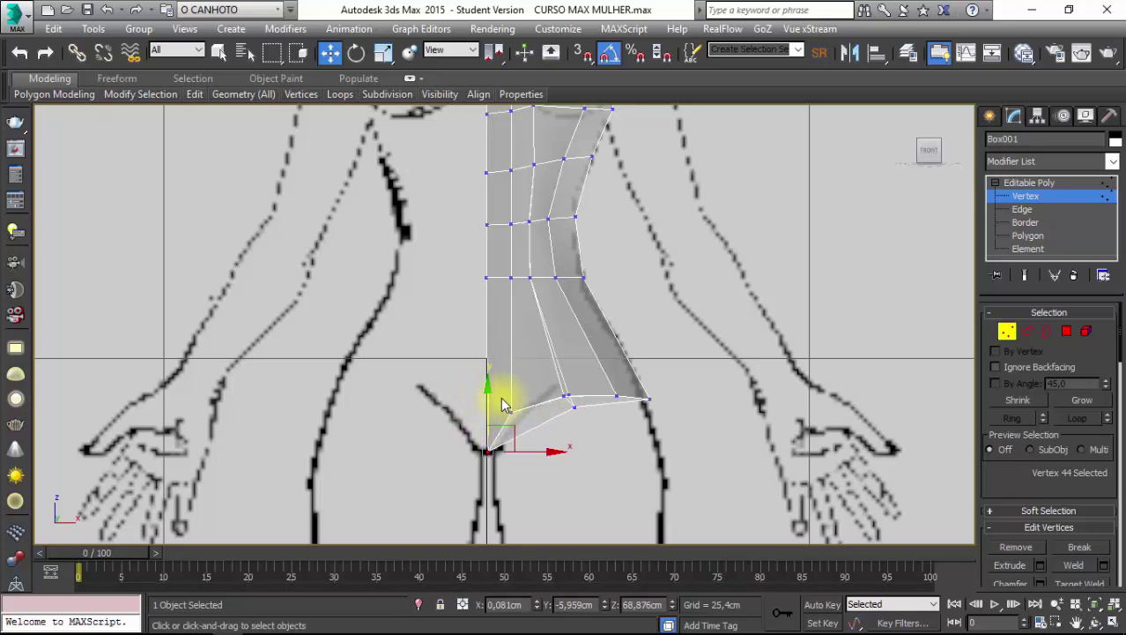
{"action": "left_click", "coordinate": [504, 404]}
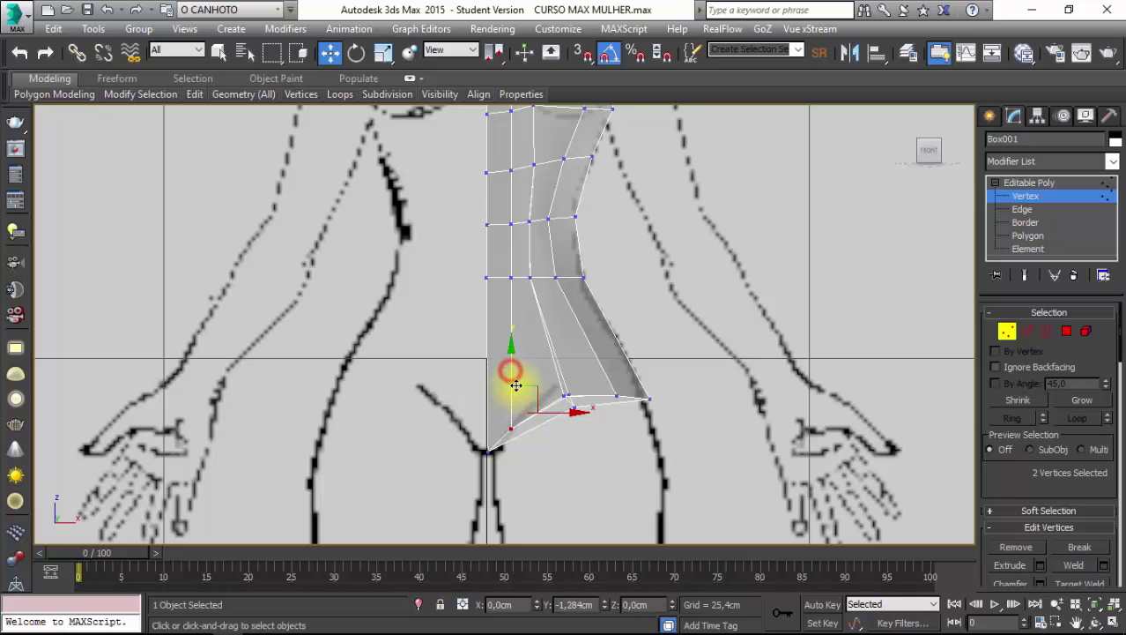
{"action": "left_click_drag", "start_coordinate": [510, 370], "coordinate": [512, 386]}
{"action": "scroll", "coordinate": [529, 389], "scroll_direction": "up", "scroll_amount": 2}
{"action": "scroll", "coordinate": [558, 458], "scroll_direction": "up", "scroll_amount": 2}
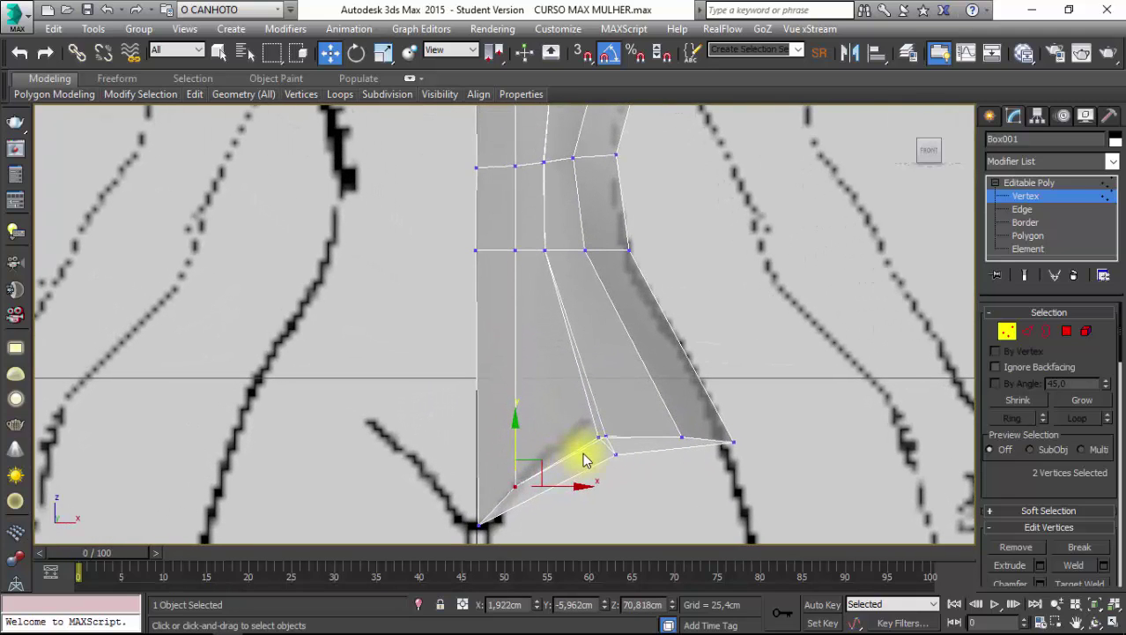
{"action": "scroll", "coordinate": [586, 467], "scroll_direction": "up", "scroll_amount": 1}
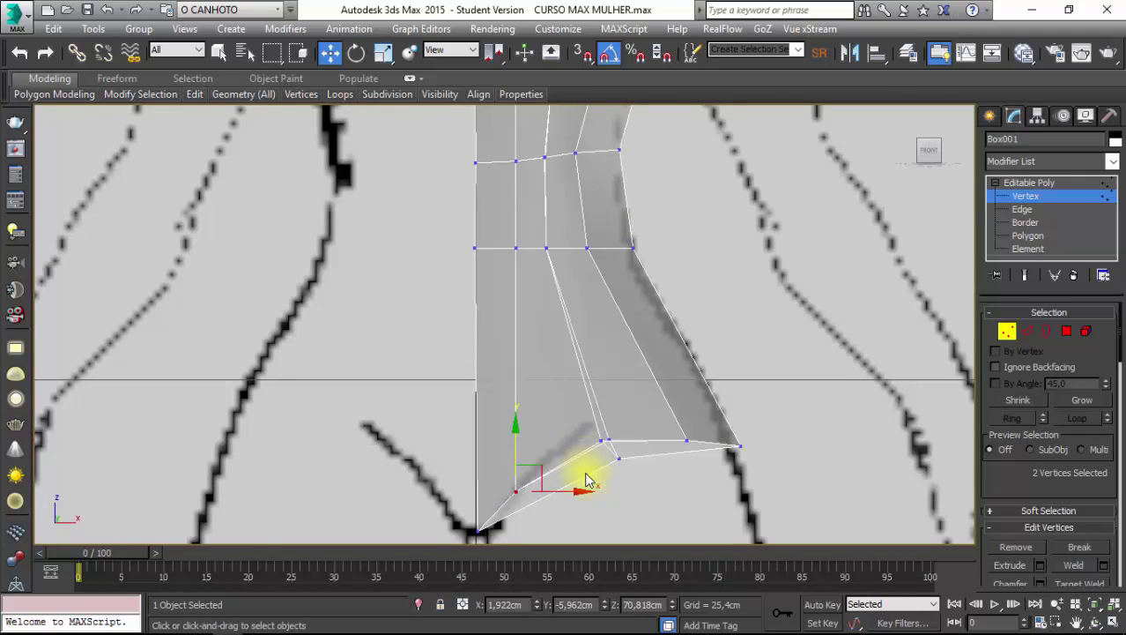
{"action": "scroll", "coordinate": [583, 471], "scroll_direction": "down", "scroll_amount": 3}
{"action": "key", "text": "p"}
{"action": "scroll", "coordinate": [583, 472], "scroll_direction": "up", "scroll_amount": 4}
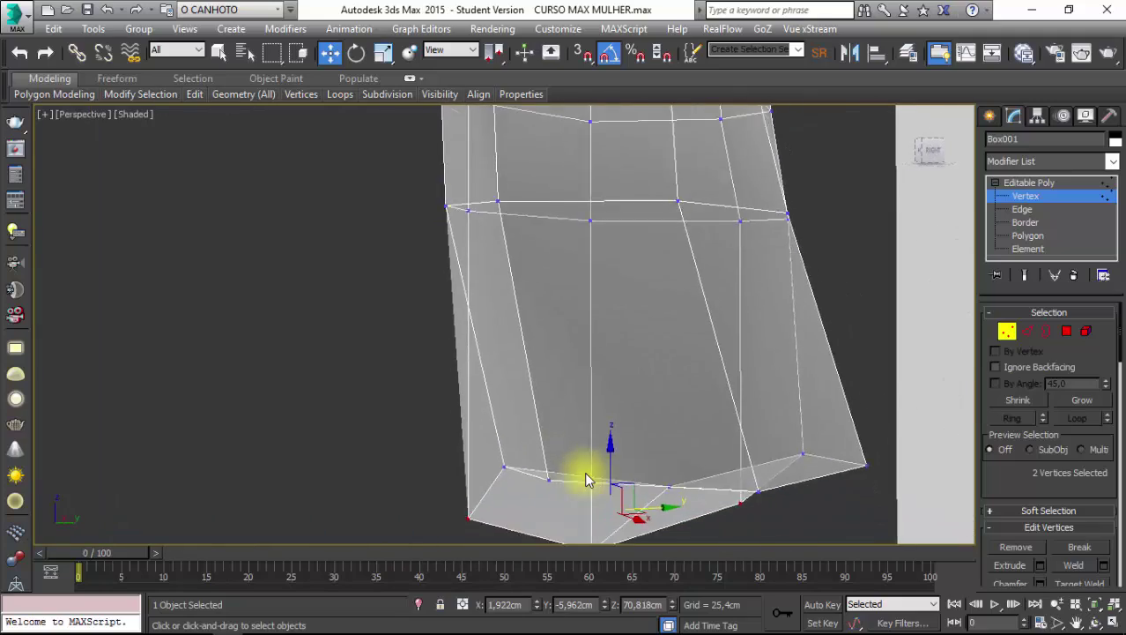
{"action": "mouse_move", "coordinate": [583, 472]}
{"action": "middle_mouse_down", "text": "alt"}
{"action": "mouse_move", "coordinate": [575, 432]}
{"action": "mouse_move", "coordinate": [611, 377]}
{"action": "mouse_move", "coordinate": [592, 438]}
{"action": "mouse_move", "coordinate": [611, 415]}
{"action": "mouse_move", "coordinate": [596, 410]}
{"action": "mouse_move", "coordinate": [628, 428]}
{"action": "mouse_move", "coordinate": [613, 391]}
{"action": "mouse_move", "coordinate": [583, 402]}
{"action": "mouse_move", "coordinate": [586, 440]}
{"action": "mouse_move", "coordinate": [611, 420]}
{"action": "mouse_move", "coordinate": [573, 433]}
{"action": "mouse_move", "coordinate": [483, 390]}
{"action": "mouse_move", "coordinate": [487, 370]}
{"action": "mouse_move", "coordinate": [558, 327]}
{"action": "mouse_move", "coordinate": [422, 327]}
{"action": "mouse_move", "coordinate": [346, 360]}
{"action": "mouse_move", "coordinate": [368, 377]}
{"action": "mouse_move", "coordinate": [380, 342]}
{"action": "mouse_move", "coordinate": [418, 322]}
{"action": "mouse_move", "coordinate": [410, 309]}
{"action": "mouse_move", "coordinate": [415, 318]}
{"action": "mouse_move", "coordinate": [421, 293]}
{"action": "middle_mouse_up", "text": "alt"}
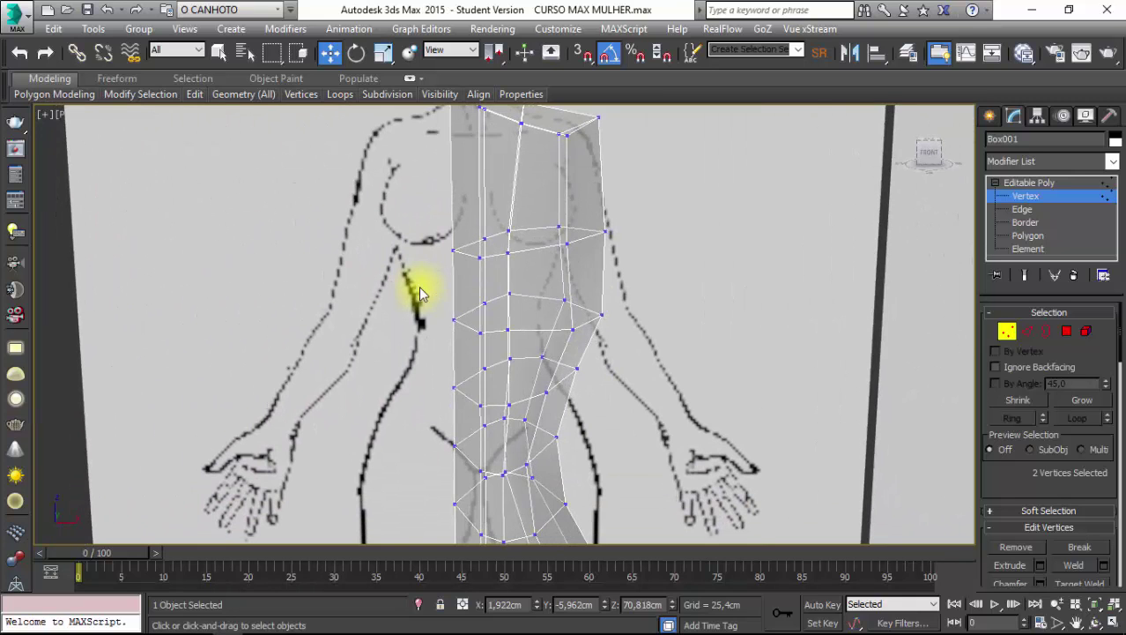
{"action": "scroll", "coordinate": [418, 288], "scroll_direction": "up", "scroll_amount": 5}
{"action": "scroll", "coordinate": [419, 286], "scroll_direction": "down", "scroll_amount": 1}
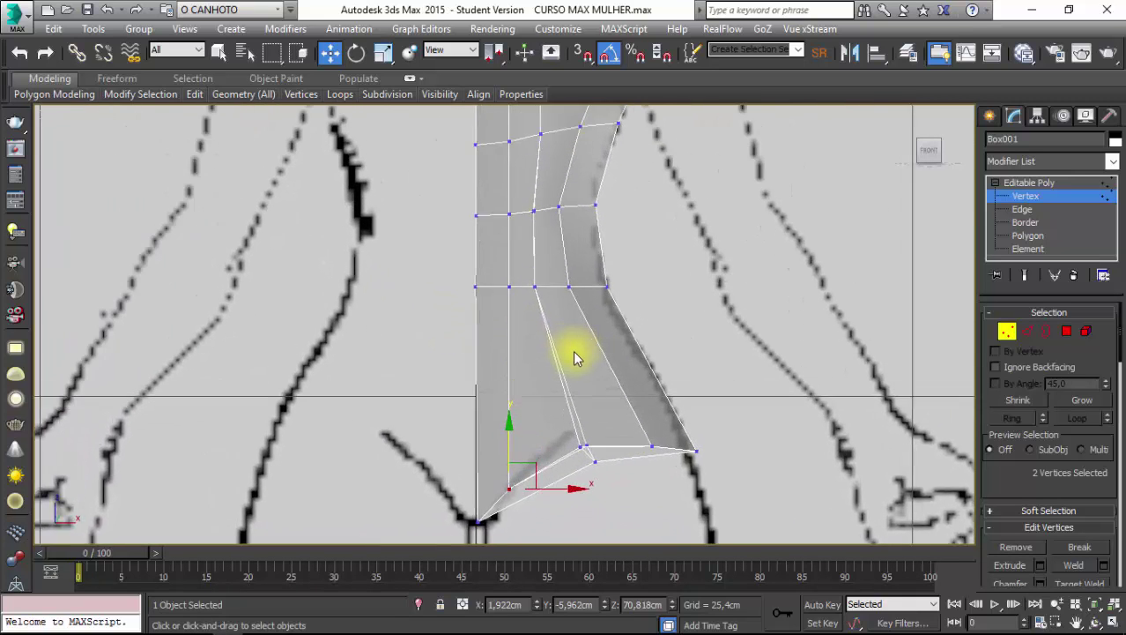
{"action": "scroll", "coordinate": [575, 357], "scroll_direction": "up", "scroll_amount": 1}
Select a ring of edges across the hip and add a Flow Connect edge loop.
{"action": "left_click", "coordinate": [1027, 332]}
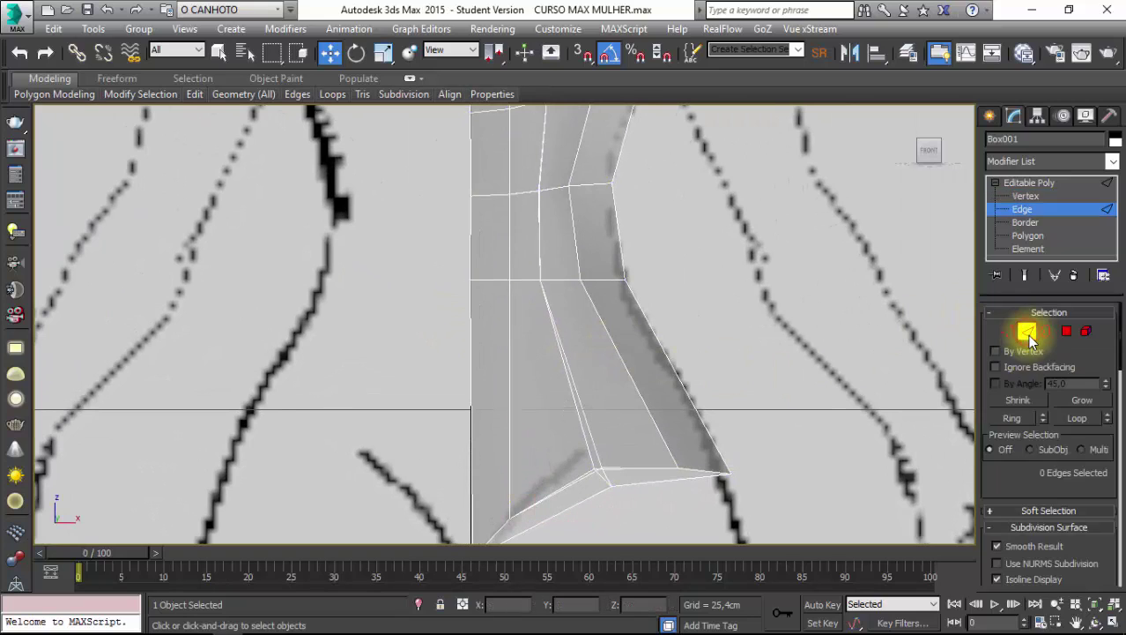
{"action": "left_click", "coordinate": [663, 352]}
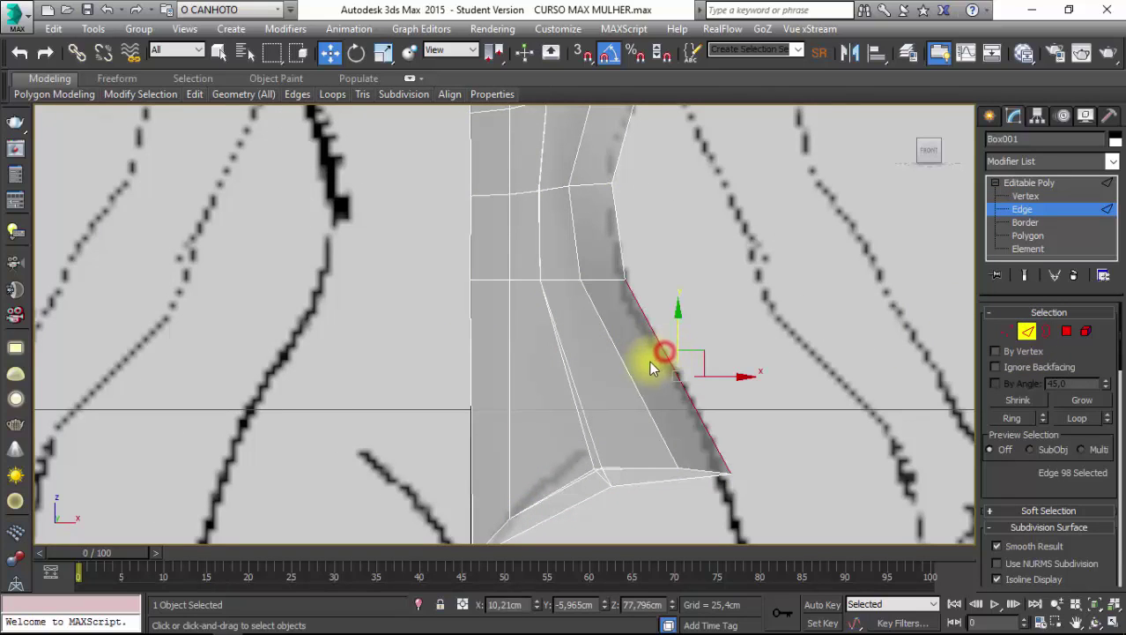
{"action": "left_click", "coordinate": [628, 369], "text": "shift"}
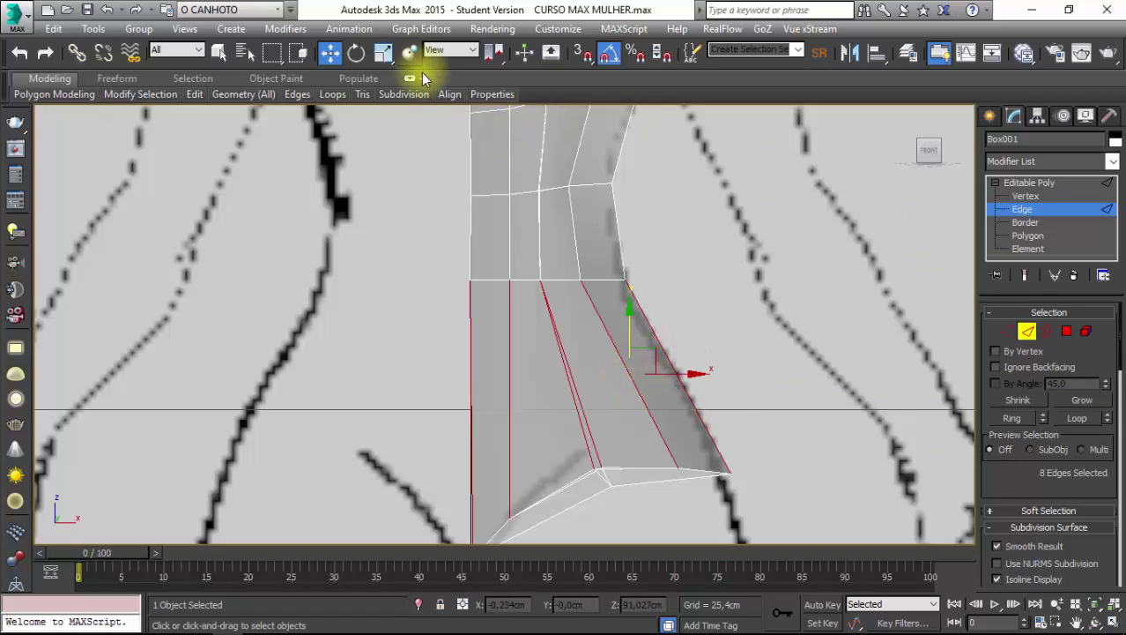
{"action": "left_click", "coordinate": [331, 96]}
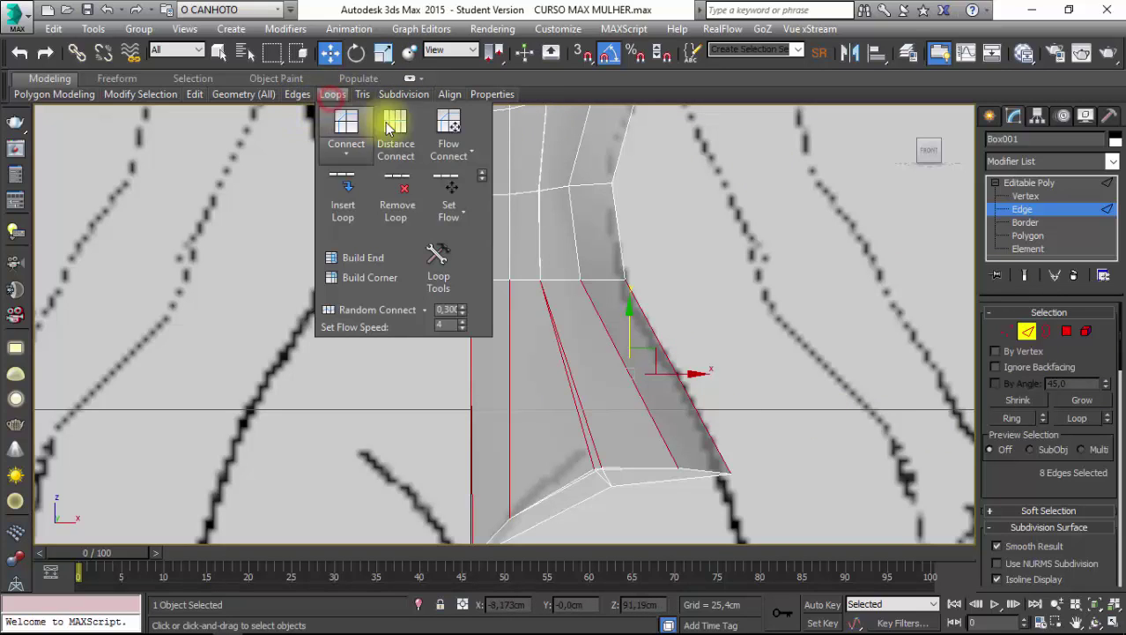
{"action": "left_click", "coordinate": [449, 127]}
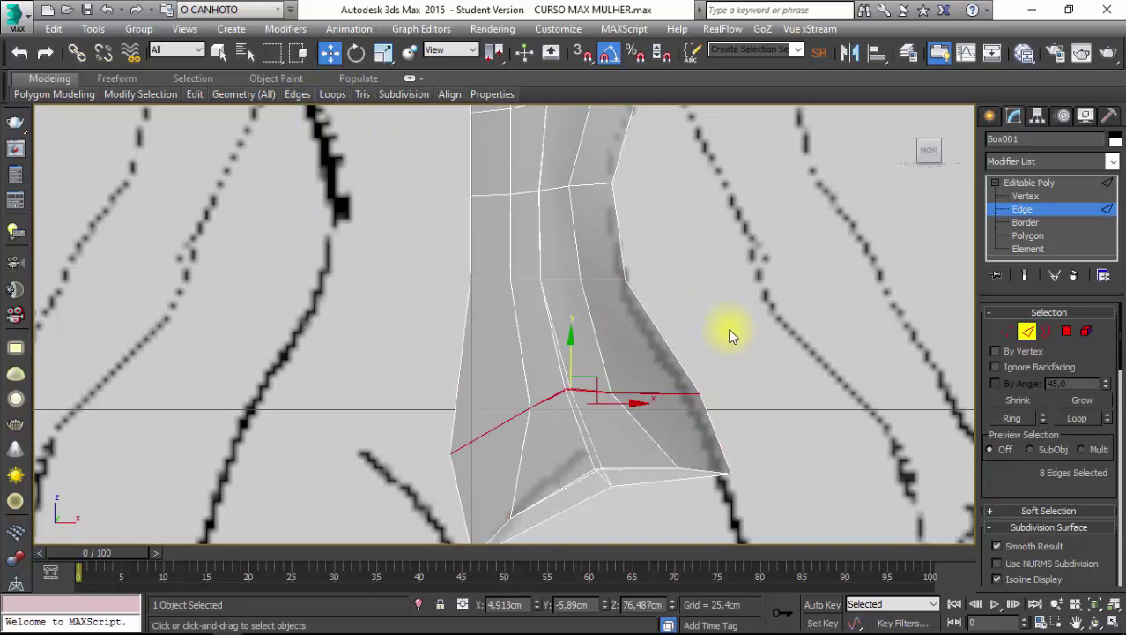
{"action": "middle_click_drag", "start_coordinate": [711, 340], "coordinate": [722, 346], "text": "alt"}
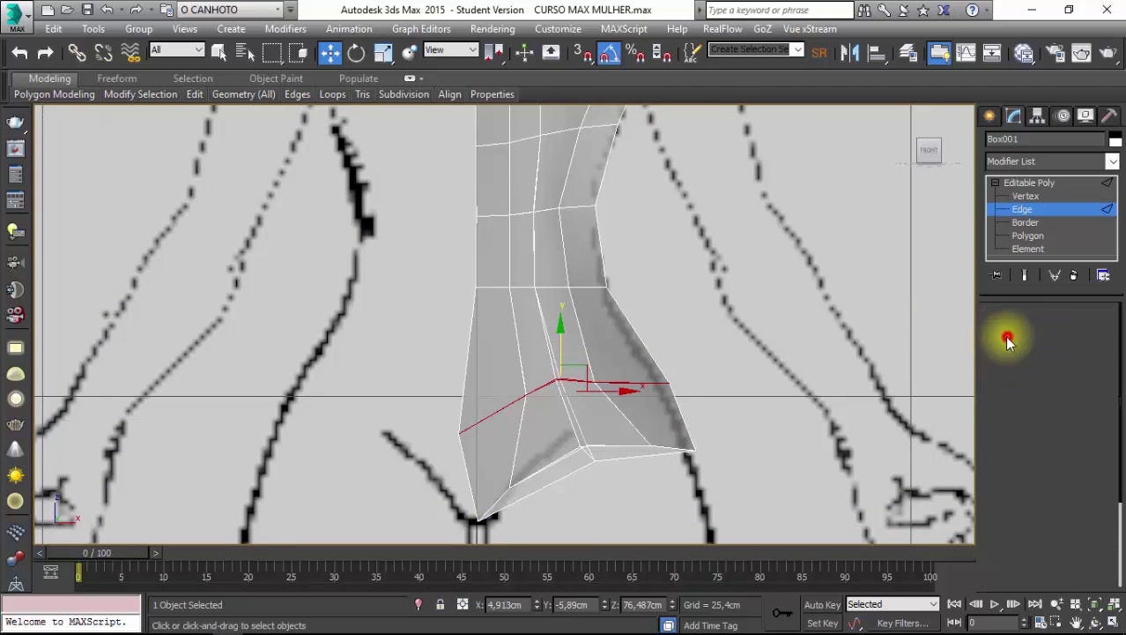
Raise two vertices on the new hip loop and select the outer hip corner vertex.
{"action": "left_click", "coordinate": [1007, 332]}
{"action": "left_click", "coordinate": [617, 355]}
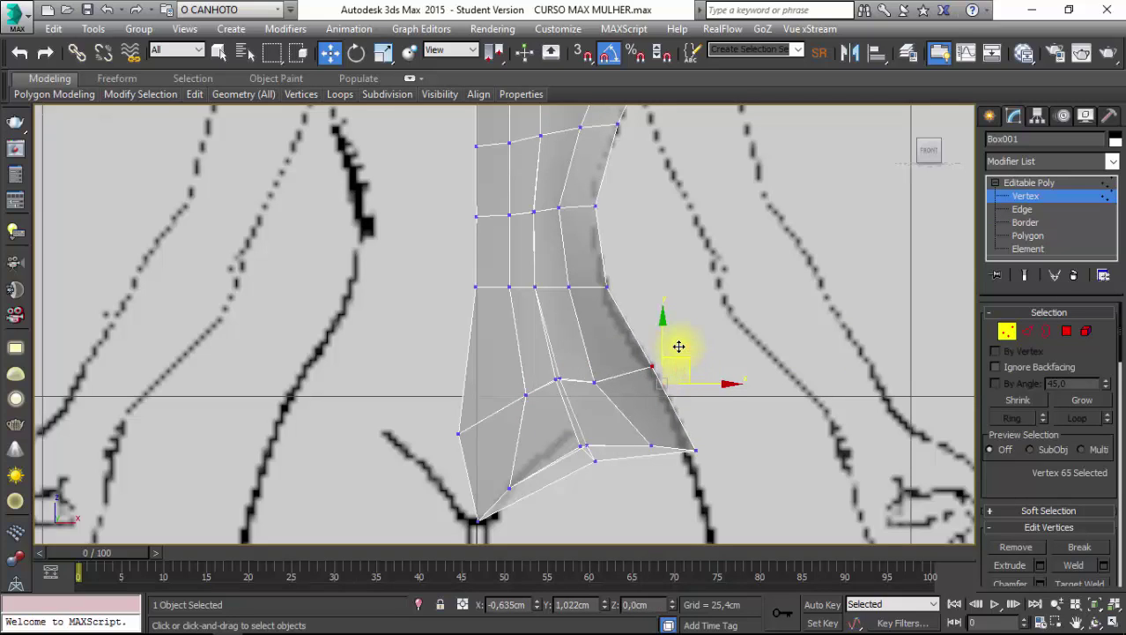
{"action": "left_click", "coordinate": [595, 381], "text": "ctrl"}
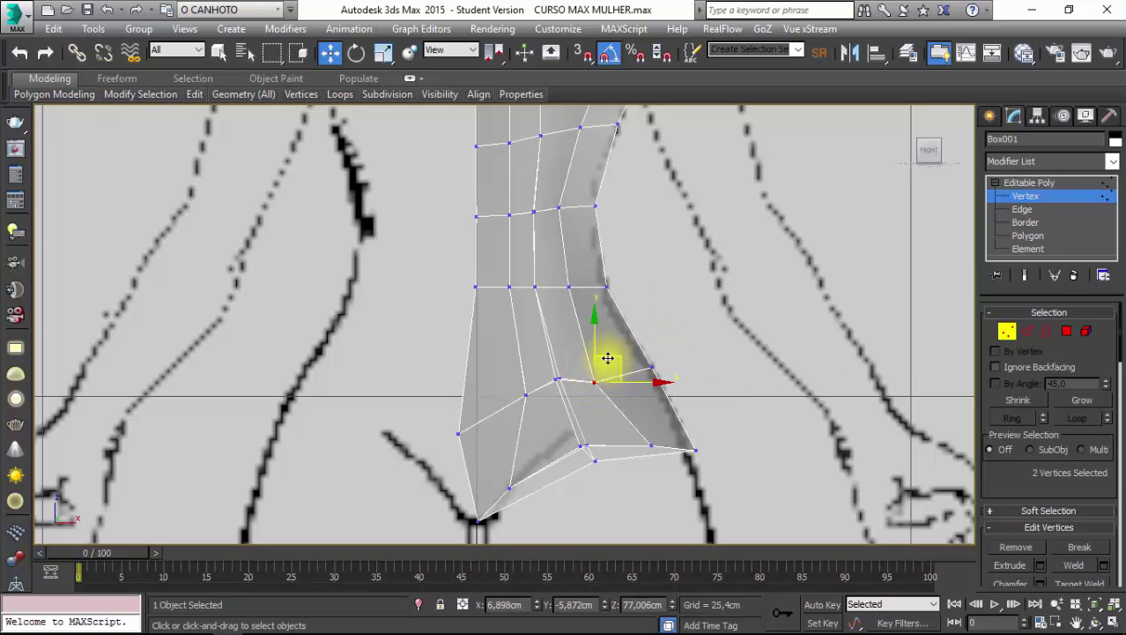
{"action": "left_click_drag", "start_coordinate": [608, 358], "coordinate": [608, 344]}
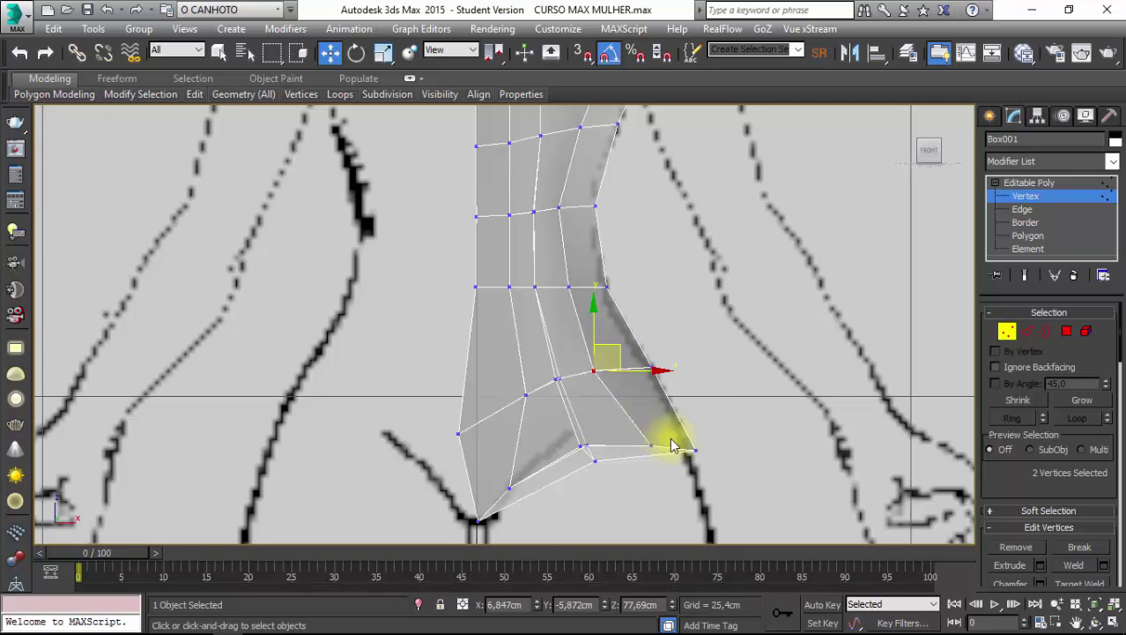
{"action": "left_click", "coordinate": [697, 446]}
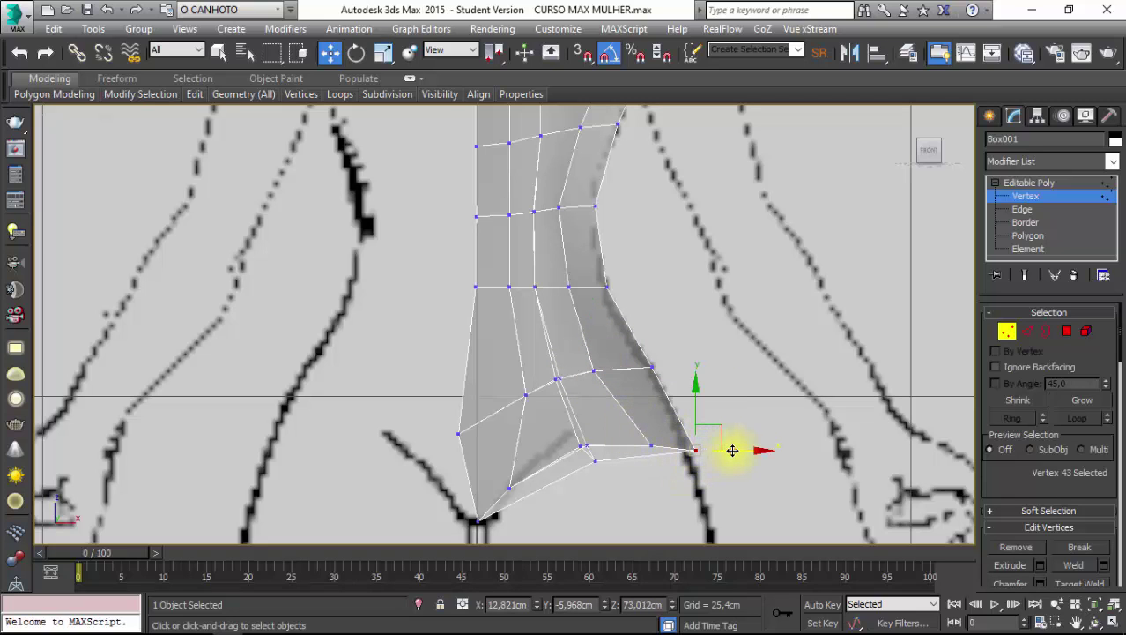
{"action": "mouse_move", "coordinate": [726, 453]}
{"action": "middle_mouse_down"}
{"action": "mouse_move", "coordinate": [312, 347]}
{"action": "mouse_move", "coordinate": [445, 380]}
{"action": "mouse_move", "coordinate": [558, 310]}
{"action": "mouse_move", "coordinate": [554, 283]}
{"action": "middle_mouse_up"}
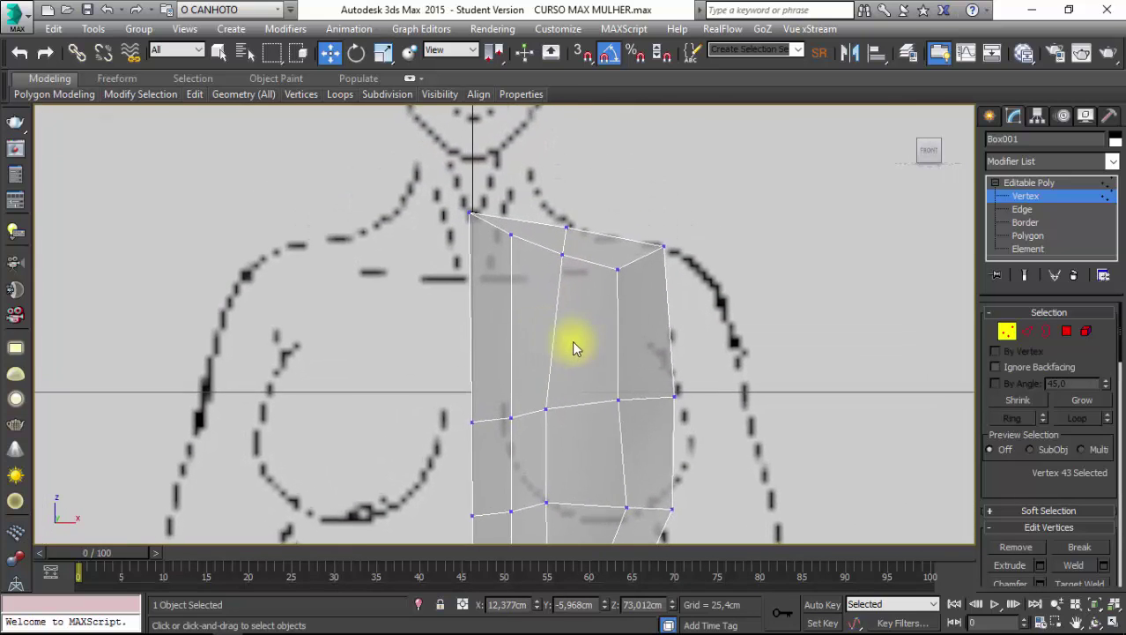
Select vertices on the outer chest edge to fit the sketch's chest and underarm outline.
{"action": "scroll", "coordinate": [572, 340], "scroll_direction": "up", "scroll_amount": 3}
{"action": "scroll", "coordinate": [595, 333], "scroll_direction": "down", "scroll_amount": 3}
{"action": "middle_click_drag", "start_coordinate": [592, 349], "coordinate": [592, 303]}
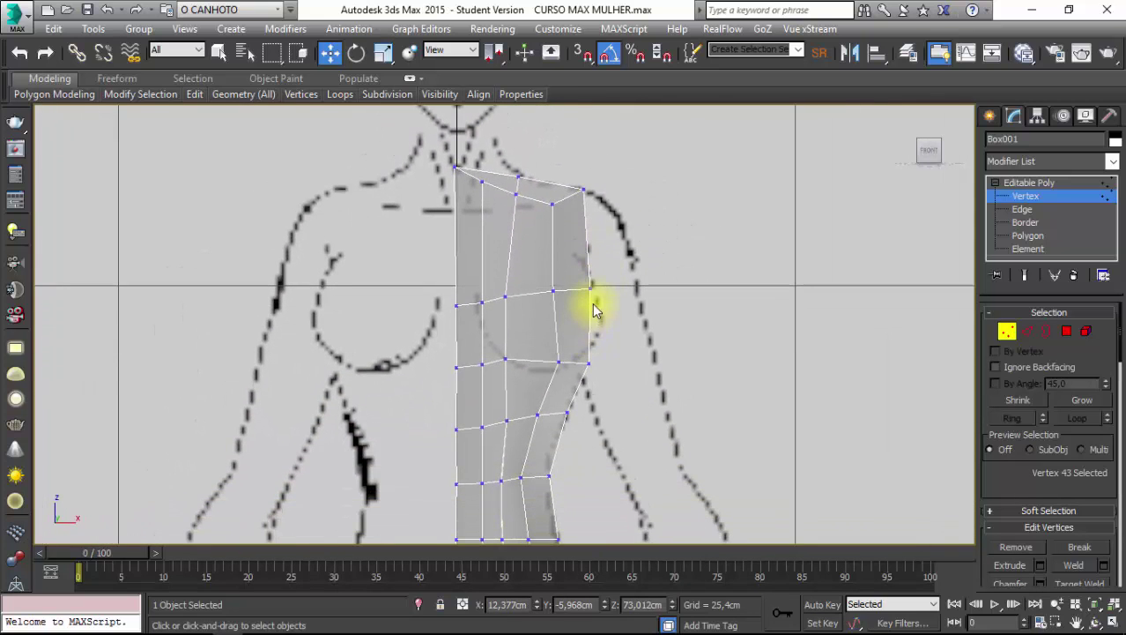
{"action": "scroll", "coordinate": [567, 391], "scroll_direction": "up", "scroll_amount": 1}
{"action": "left_click", "coordinate": [603, 369]}
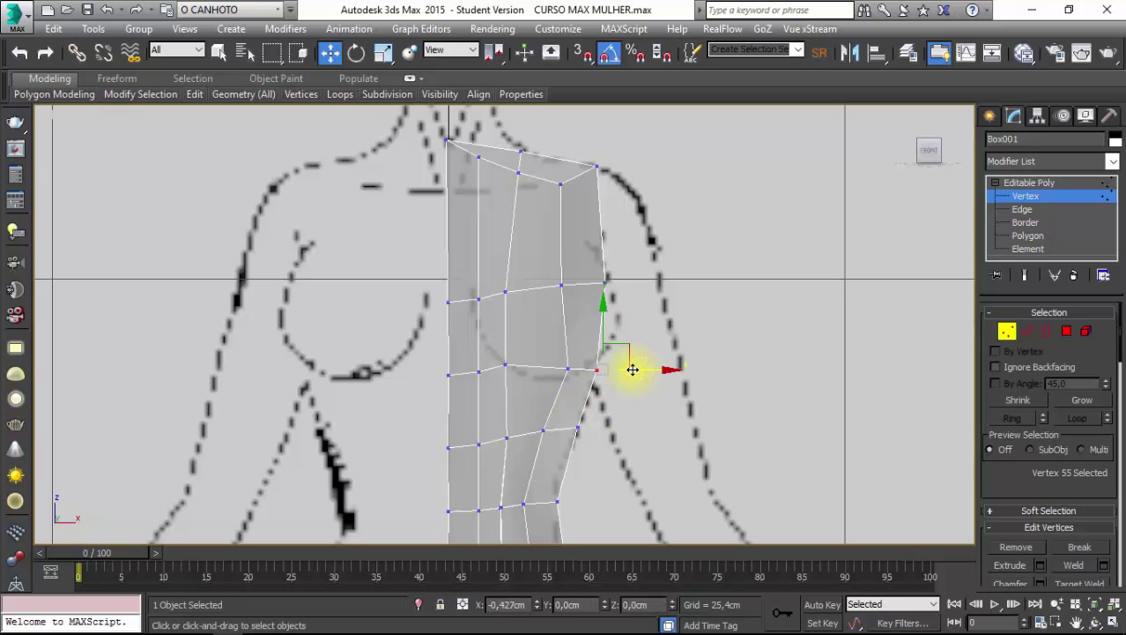
{"action": "scroll", "coordinate": [629, 370], "scroll_direction": "down", "scroll_amount": 2}
{"action": "scroll", "coordinate": [563, 294], "scroll_direction": "up", "scroll_amount": 2}
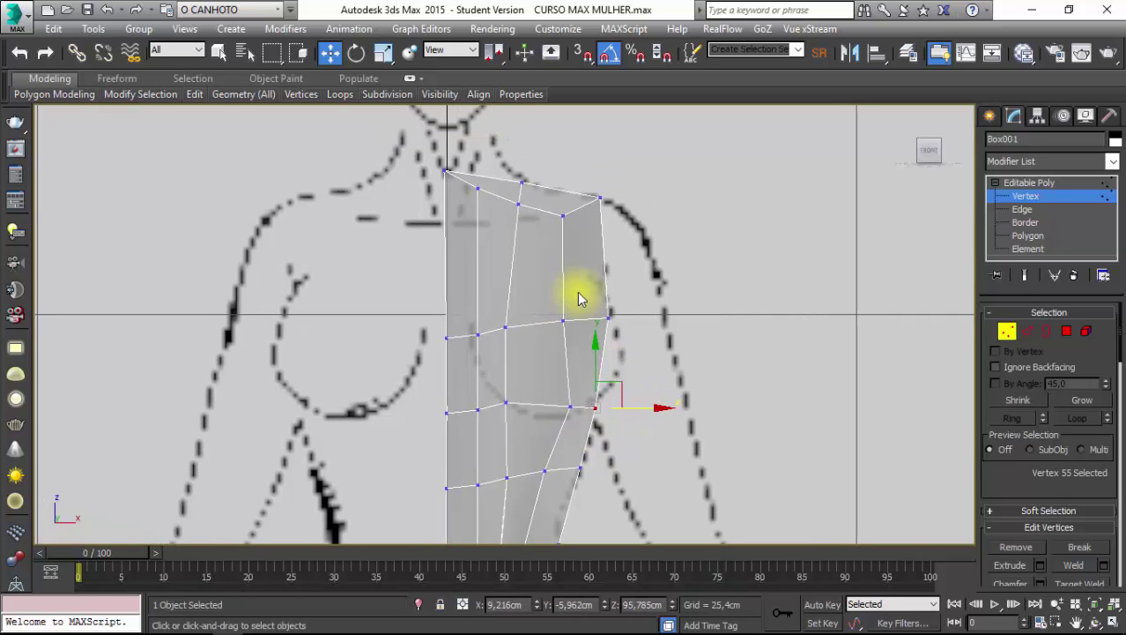
{"action": "left_click", "coordinate": [601, 315]}
{"action": "middle_click_drag", "start_coordinate": [584, 265], "coordinate": [573, 294]}
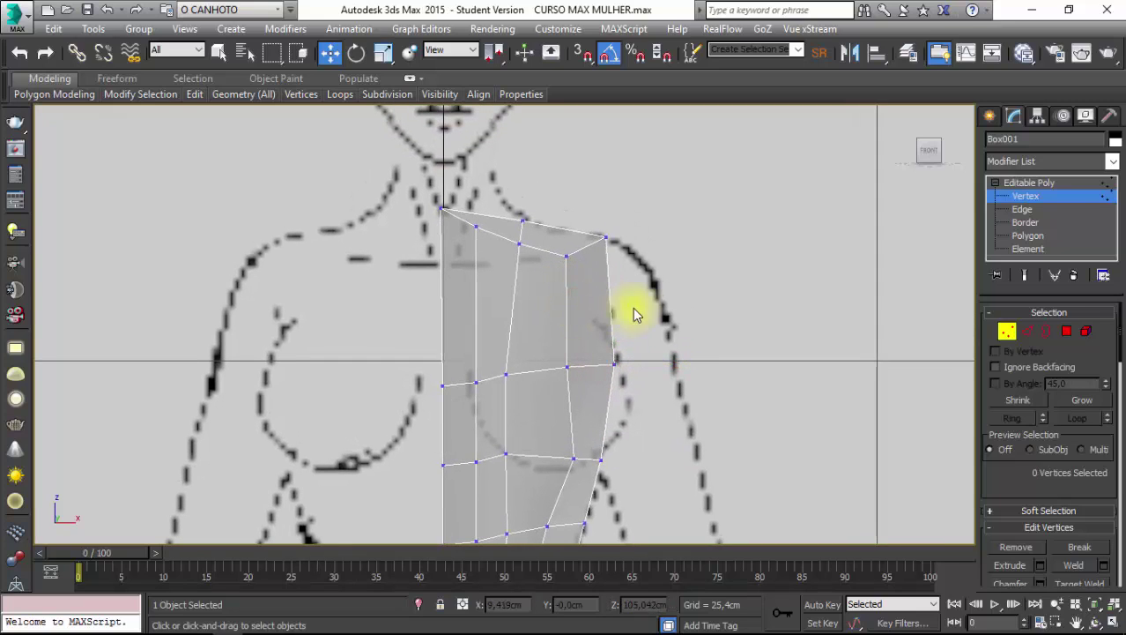
{"action": "left_click", "coordinate": [1027, 330]}
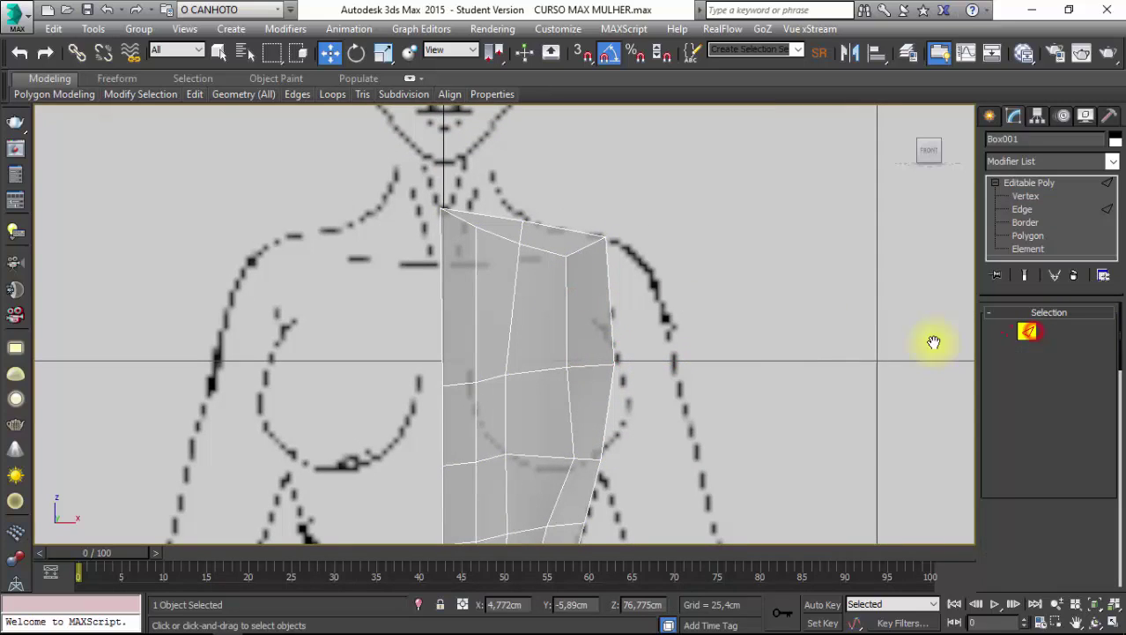
Add a Flow Connect edge loop through the ring of edges across the upper chest.
{"action": "left_click", "coordinate": [565, 336], "text": "shift"}
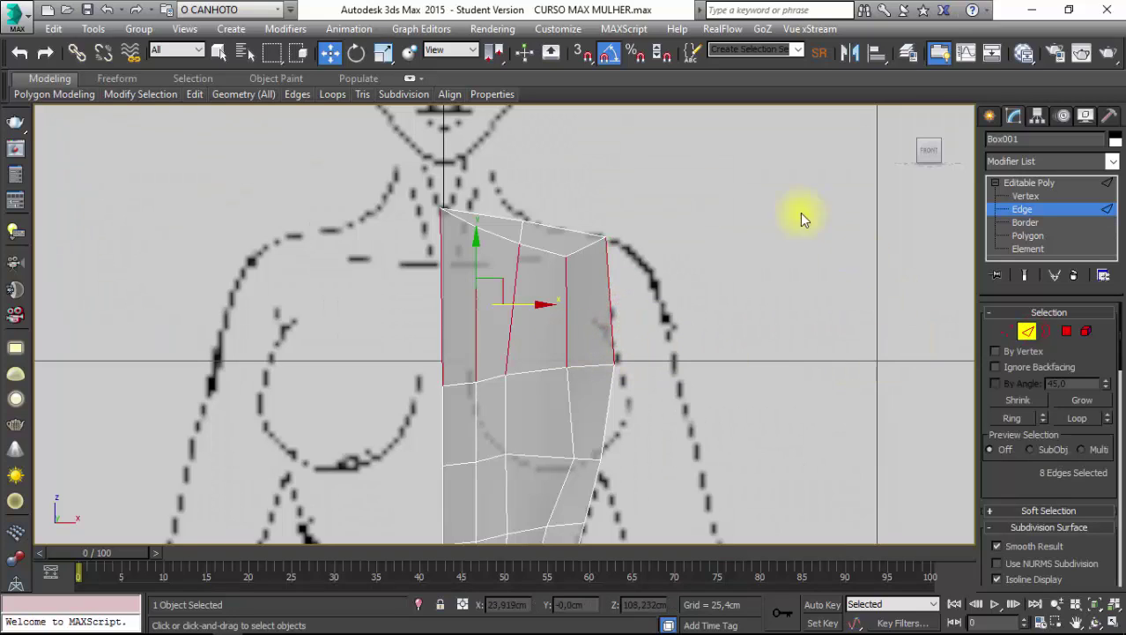
{"action": "left_click", "coordinate": [334, 95]}
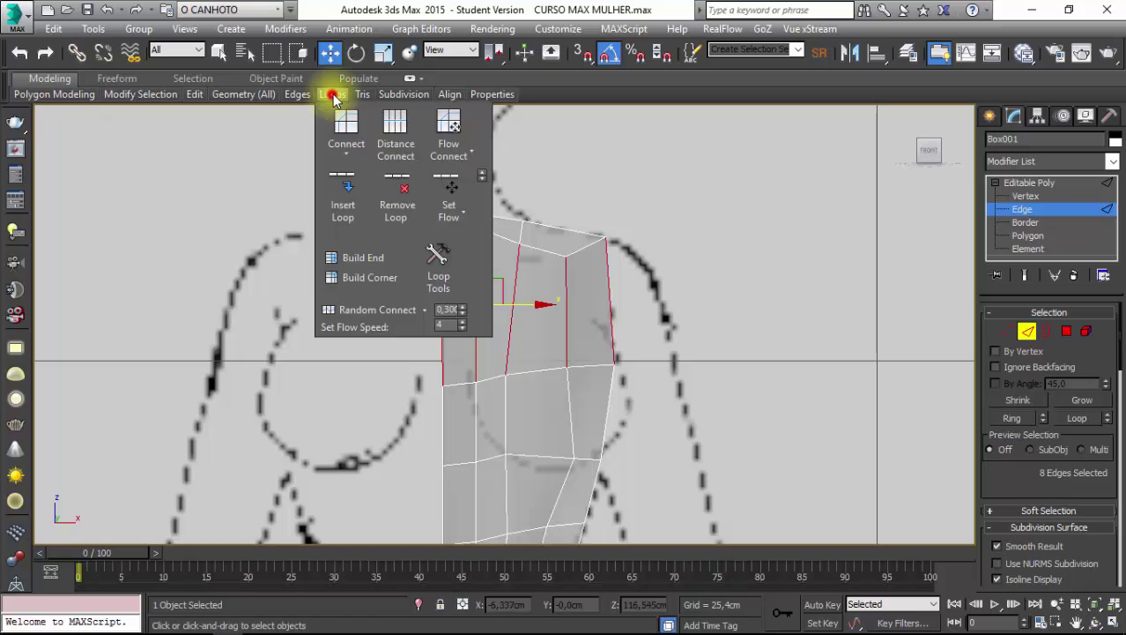
{"action": "left_click", "coordinate": [448, 130]}
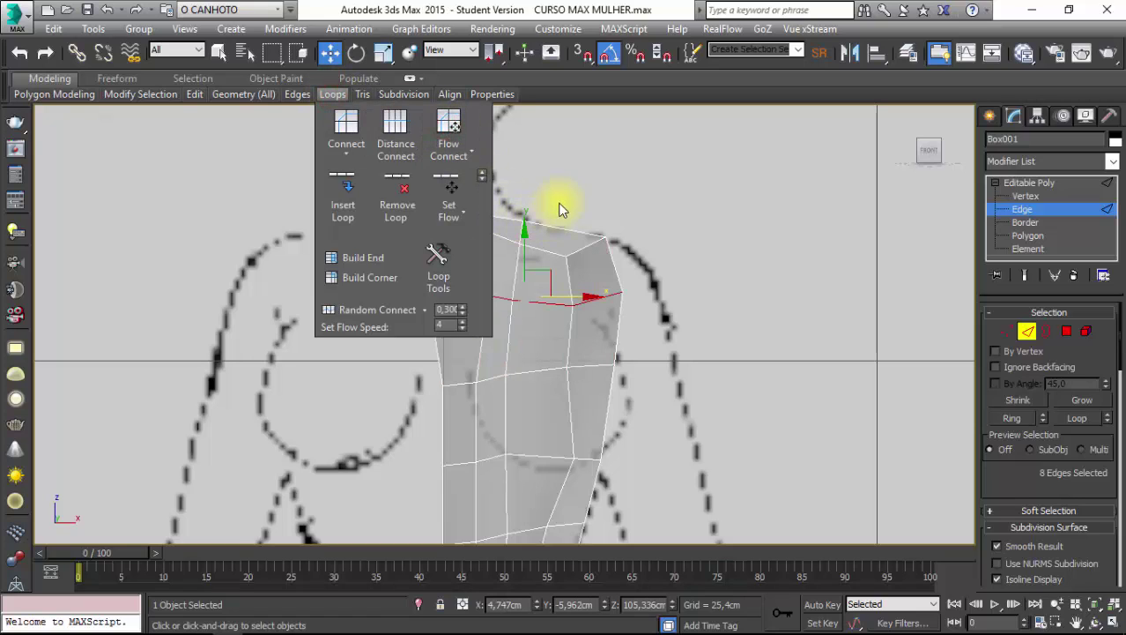
{"action": "left_click", "coordinate": [1006, 331]}
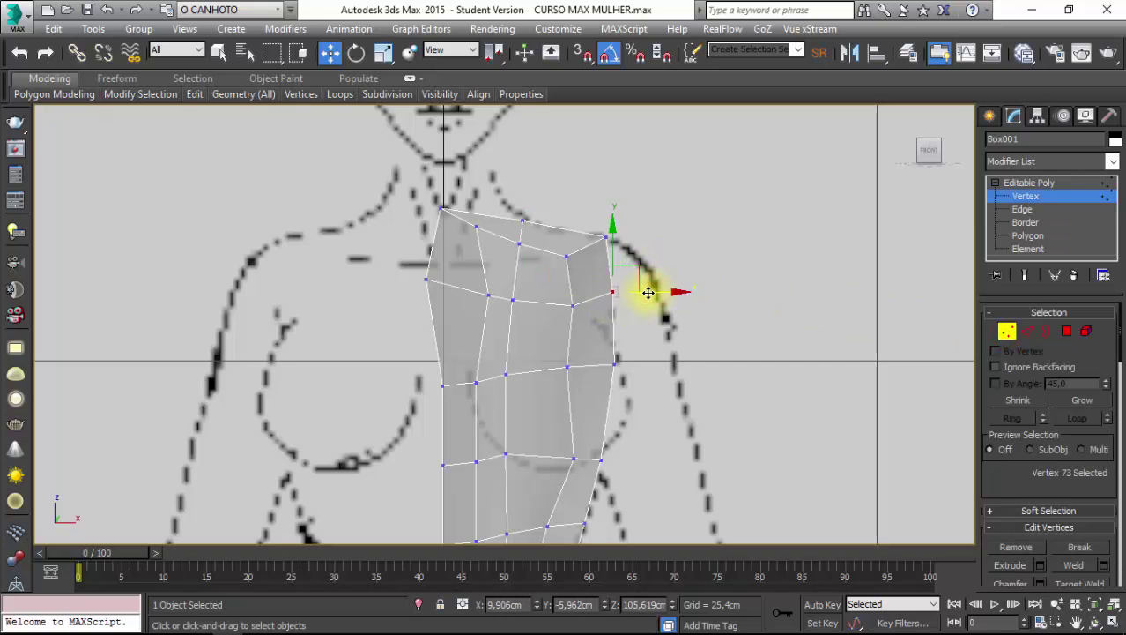
Fit the new chest loop: nudge its vertices toward the centre line and push one outward.
{"action": "left_click_drag", "start_coordinate": [465, 280], "coordinate": [503, 325]}
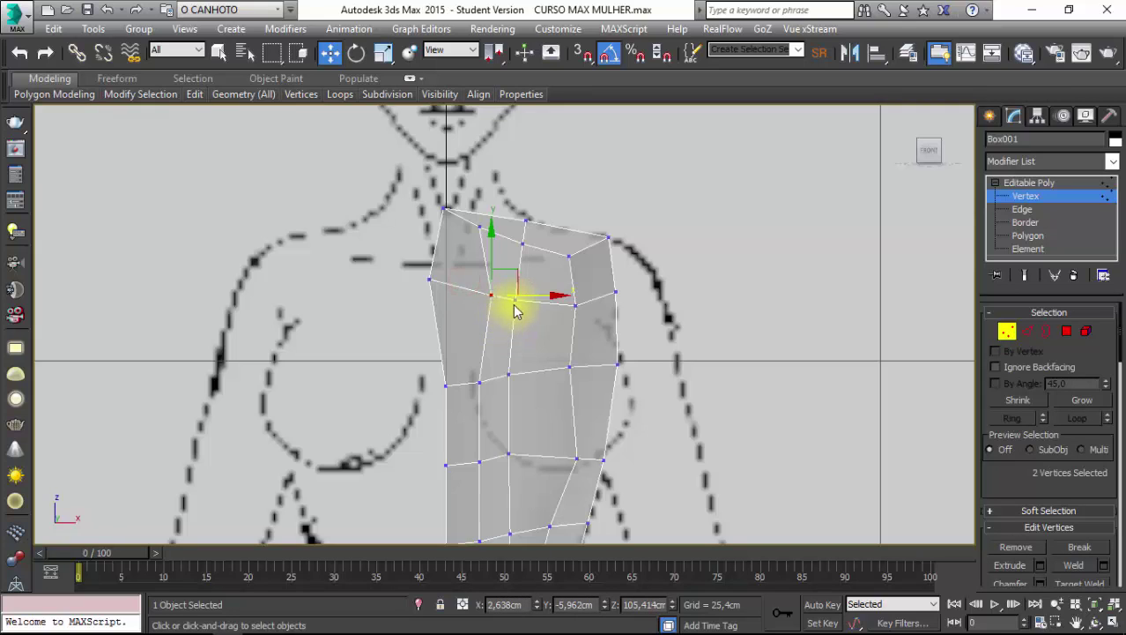
{"action": "left_click_drag", "start_coordinate": [513, 295], "coordinate": [390, 253]}
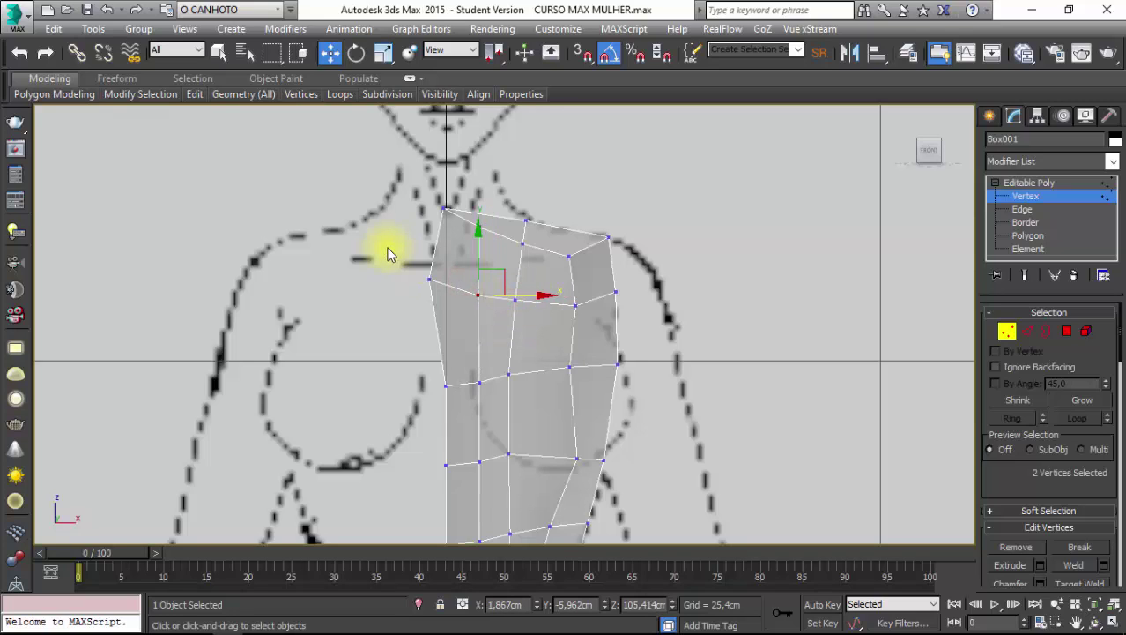
{"action": "left_click_drag", "start_coordinate": [449, 328], "coordinate": [449, 326]}
{"action": "mouse_move", "coordinate": [468, 279]}
{"action": "left_mouse_down"}
{"action": "mouse_move", "coordinate": [479, 280]}
{"action": "mouse_move", "coordinate": [436, 209]}
{"action": "left_mouse_up"}
{"action": "left_click", "coordinate": [421, 191]}
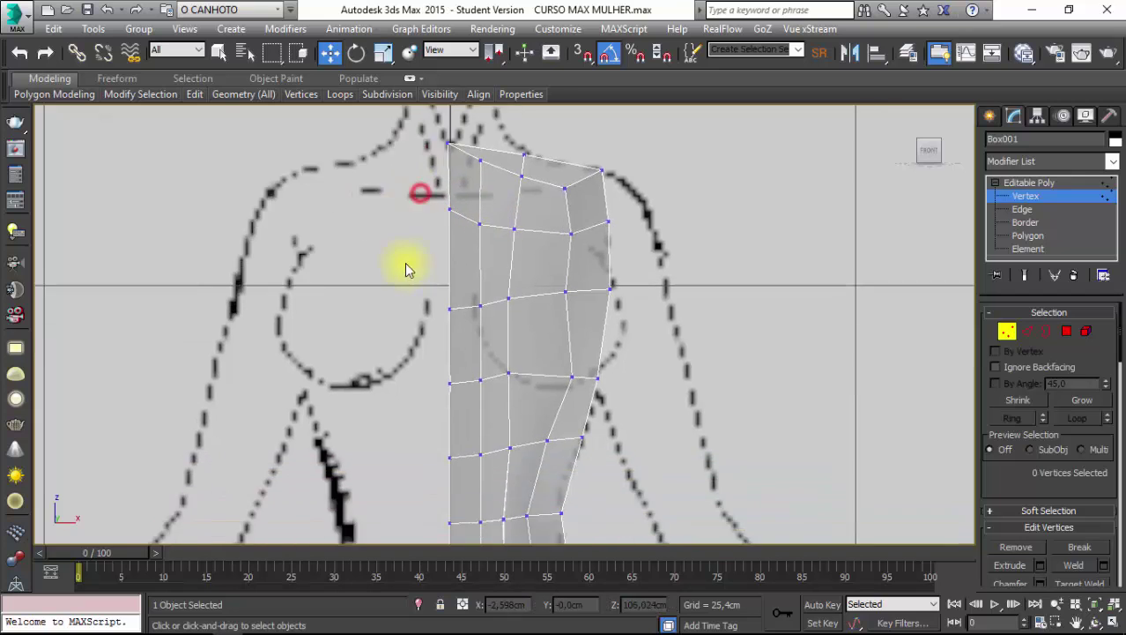
{"action": "scroll", "coordinate": [427, 335], "scroll_direction": "down", "scroll_amount": 10}
{"action": "mouse_move", "coordinate": [429, 366]}
{"action": "left_mouse_down"}
{"action": "mouse_move", "coordinate": [447, 413]}
{"action": "mouse_move", "coordinate": [487, 416]}
{"action": "left_mouse_up"}
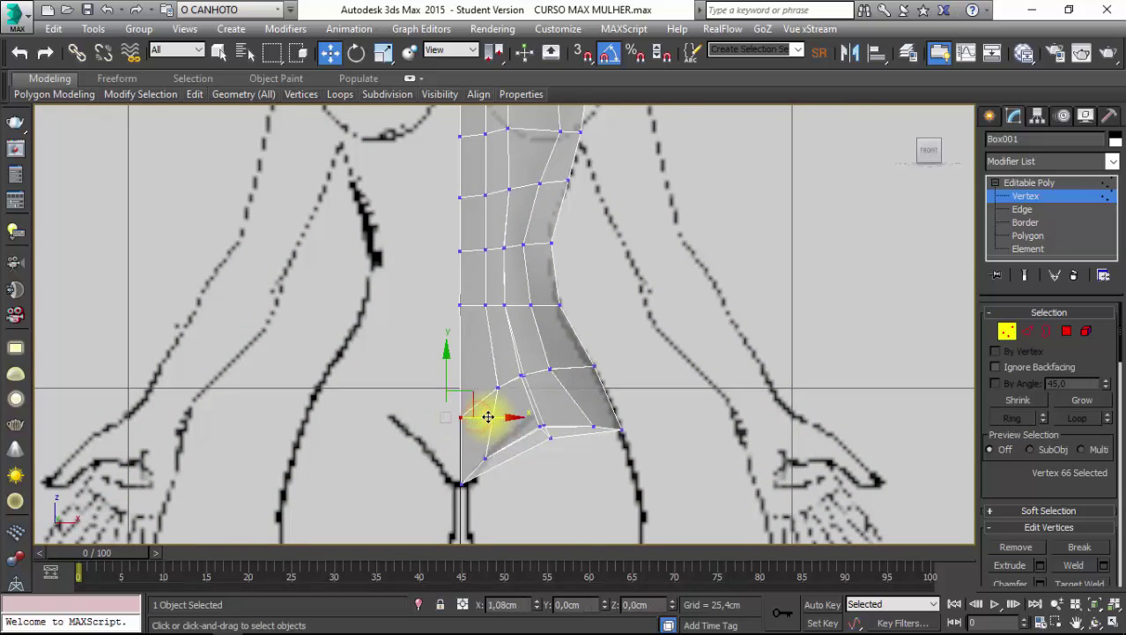
Move the crotch vertex (Vertex 44) onto the sketch's crotch line.
{"action": "scroll", "coordinate": [452, 390], "scroll_direction": "down", "scroll_amount": 3}
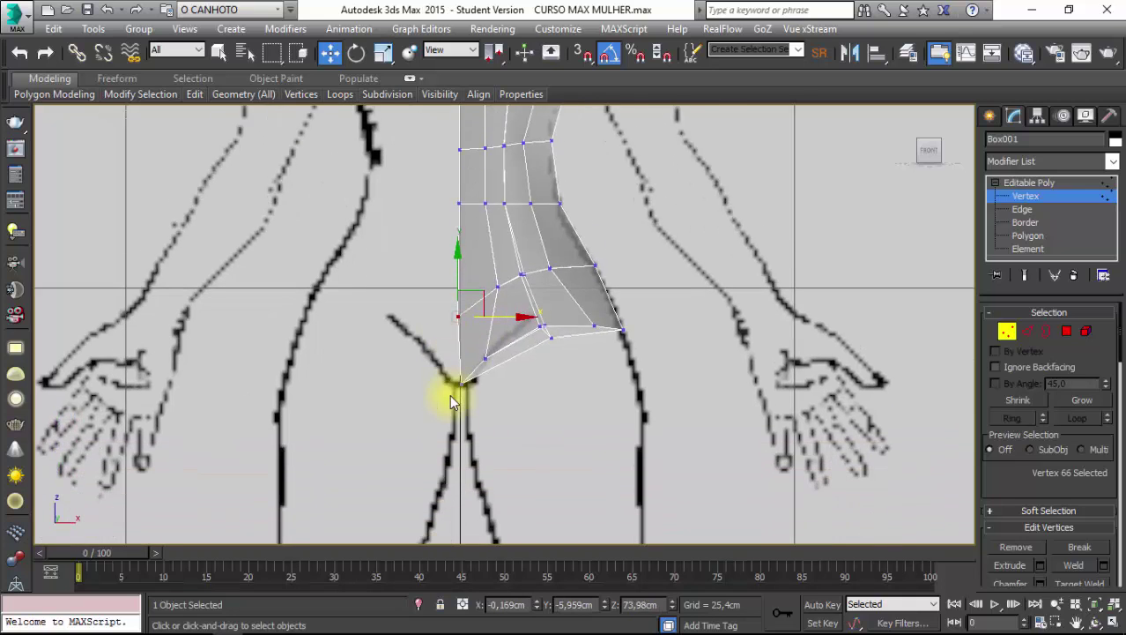
{"action": "scroll", "coordinate": [401, 227], "scroll_direction": "up", "scroll_amount": 3}
{"action": "scroll", "coordinate": [419, 428], "scroll_direction": "up", "scroll_amount": 2}
{"action": "scroll", "coordinate": [410, 416], "scroll_direction": "up", "scroll_amount": 2}
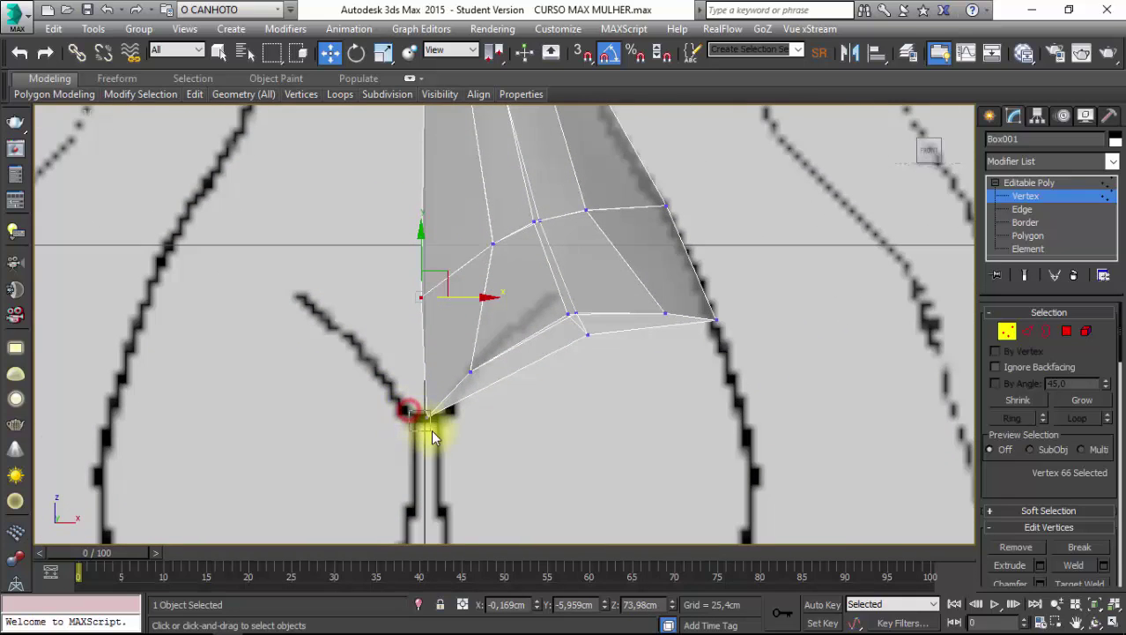
{"action": "left_click_drag", "start_coordinate": [461, 419], "coordinate": [464, 420]}
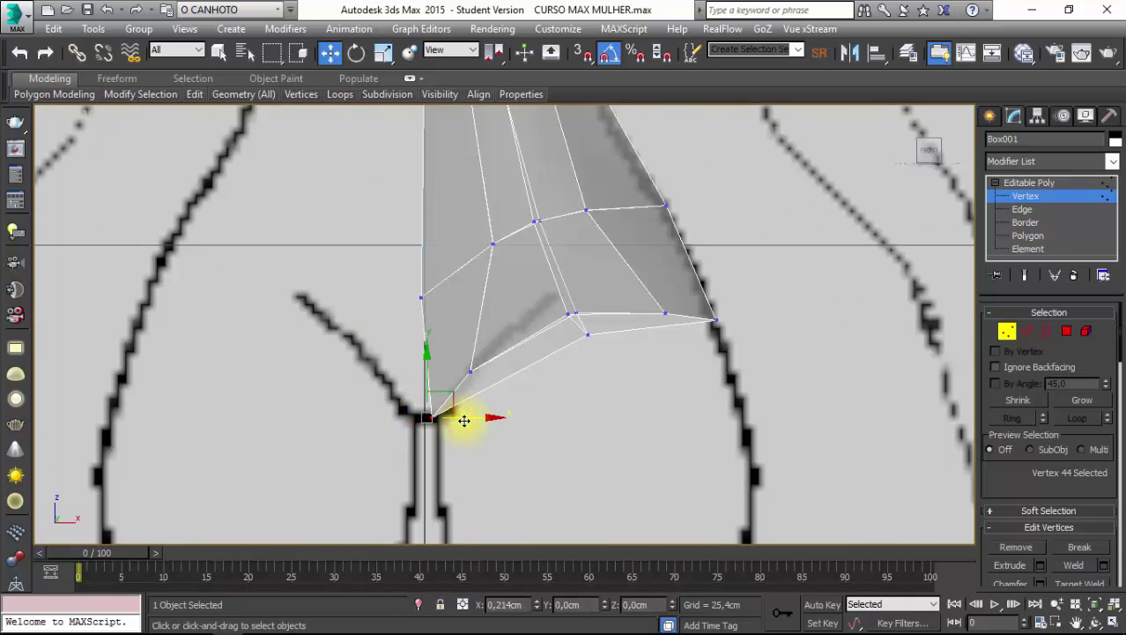
{"action": "scroll", "coordinate": [339, 353], "scroll_direction": "down", "scroll_amount": 2}
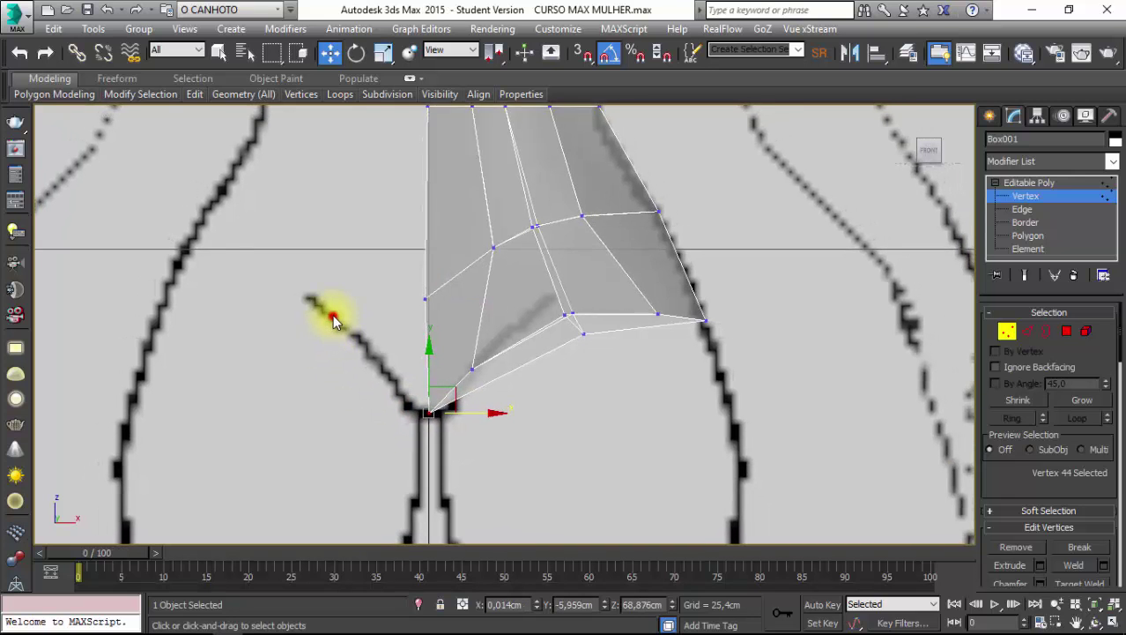
Leave Vertex level and reselect Box001 as a whole object.
{"action": "left_click", "coordinate": [329, 310]}
{"action": "scroll", "coordinate": [331, 313], "scroll_direction": "down", "scroll_amount": 3}
{"action": "scroll", "coordinate": [342, 318], "scroll_direction": "down", "scroll_amount": 2}
{"action": "scroll", "coordinate": [340, 310], "scroll_direction": "down", "scroll_amount": 3}
{"action": "scroll", "coordinate": [645, 356], "scroll_direction": "up", "scroll_amount": 1}
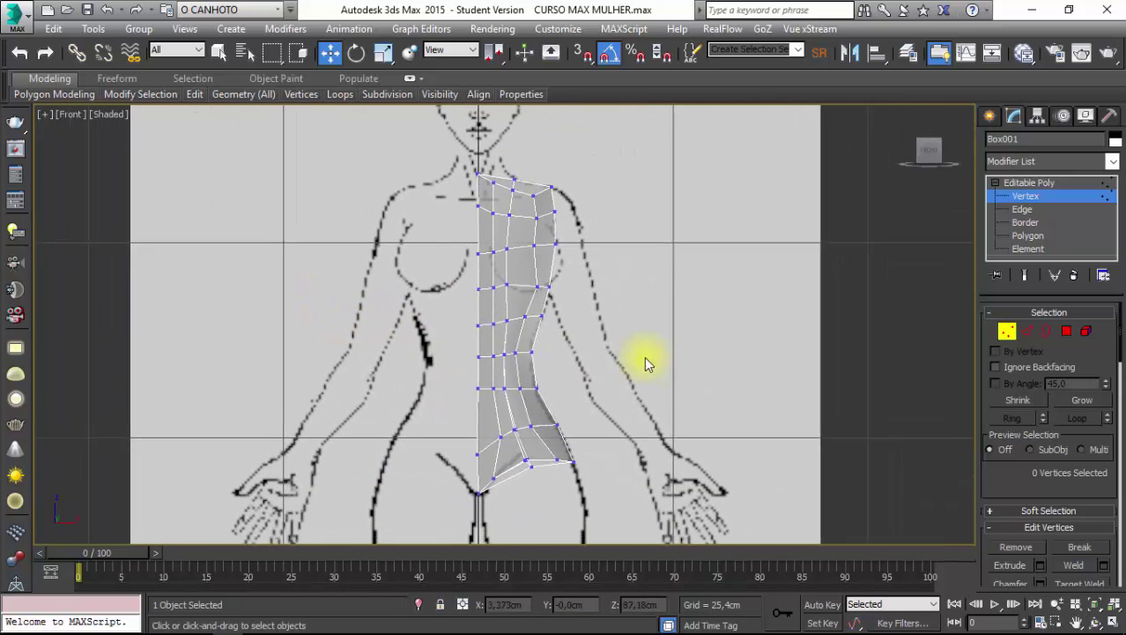
{"action": "scroll", "coordinate": [645, 357], "scroll_direction": "down", "scroll_amount": 1}
{"action": "left_click", "coordinate": [1007, 331]}
{"action": "left_click", "coordinate": [798, 317]}
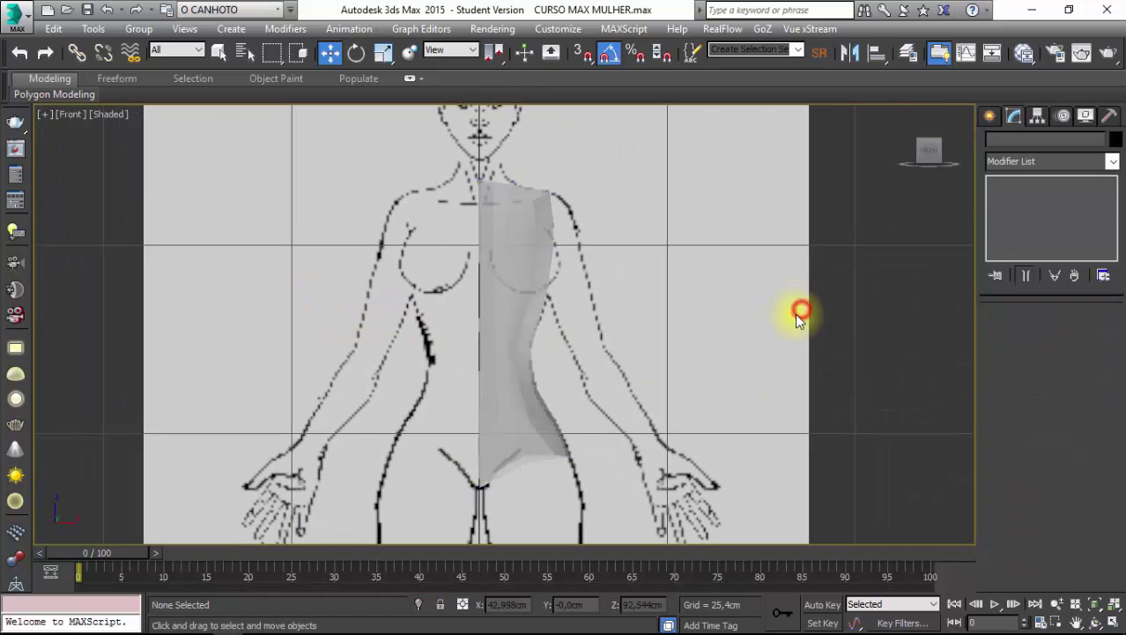
{"action": "left_click", "coordinate": [503, 313]}
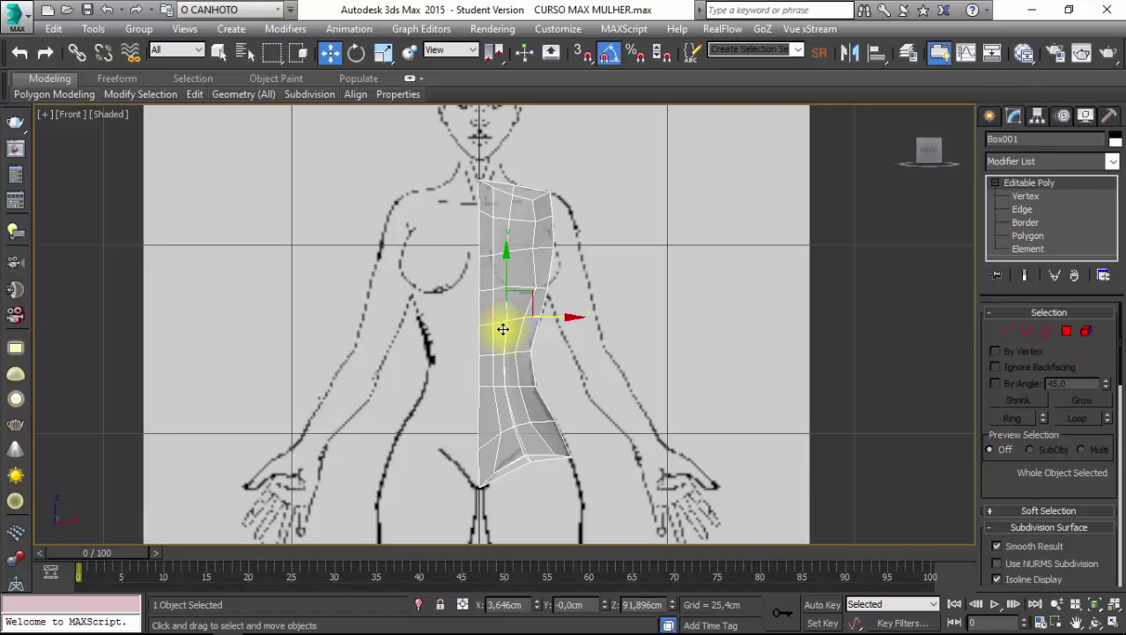
Switch to the Left view and select Plane002, undoing its accidental move.
{"action": "scroll", "coordinate": [502, 328], "scroll_direction": "up", "scroll_amount": 4}
{"action": "scroll", "coordinate": [490, 284], "scroll_direction": "down", "scroll_amount": 1}
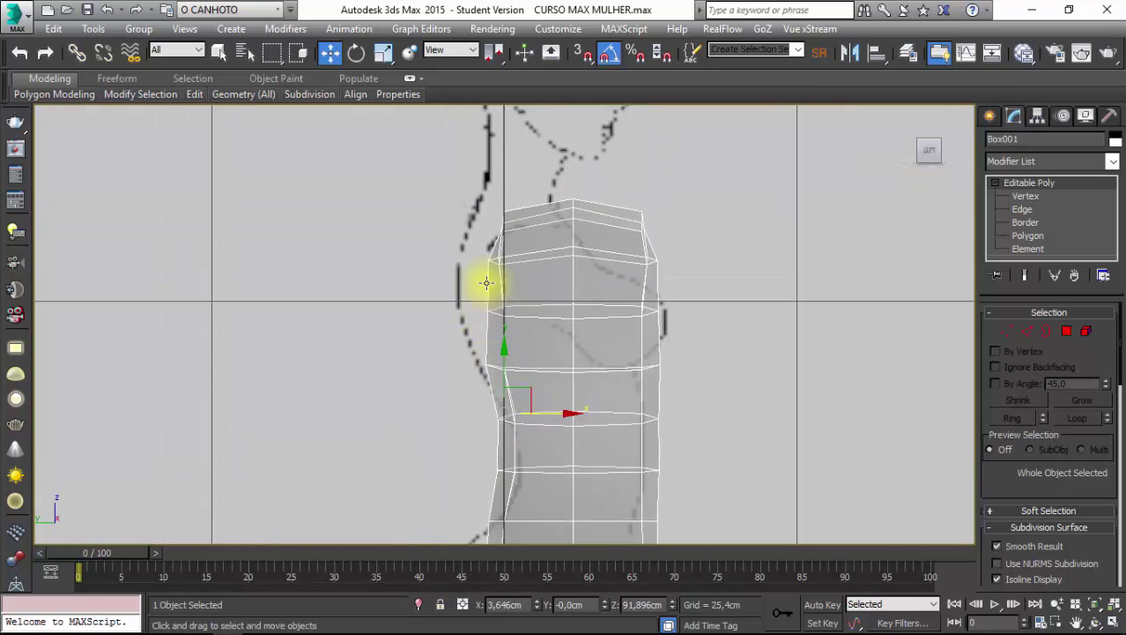
{"action": "middle_click_drag", "start_coordinate": [490, 284], "coordinate": [425, 329], "text": "alt"}
{"action": "key", "text": "l"}
{"action": "scroll", "coordinate": [423, 256], "scroll_direction": "up", "scroll_amount": 2}
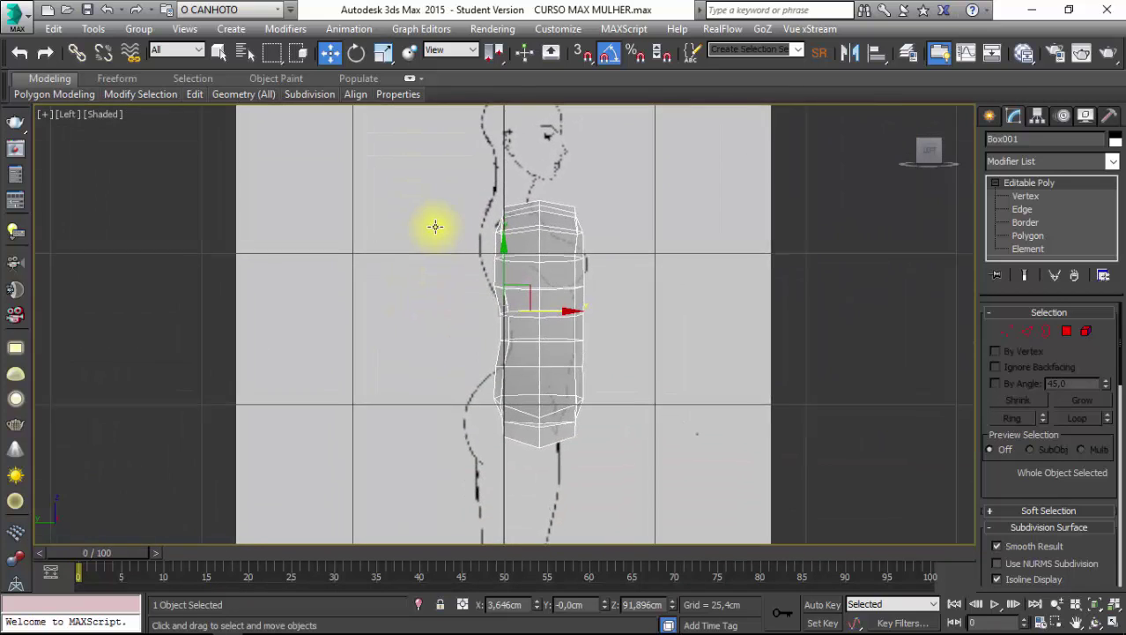
{"action": "mouse_move", "coordinate": [421, 179]}
{"action": "left_mouse_down"}
{"action": "mouse_move", "coordinate": [433, 229]}
{"action": "mouse_move", "coordinate": [428, 217]}
{"action": "left_mouse_up"}
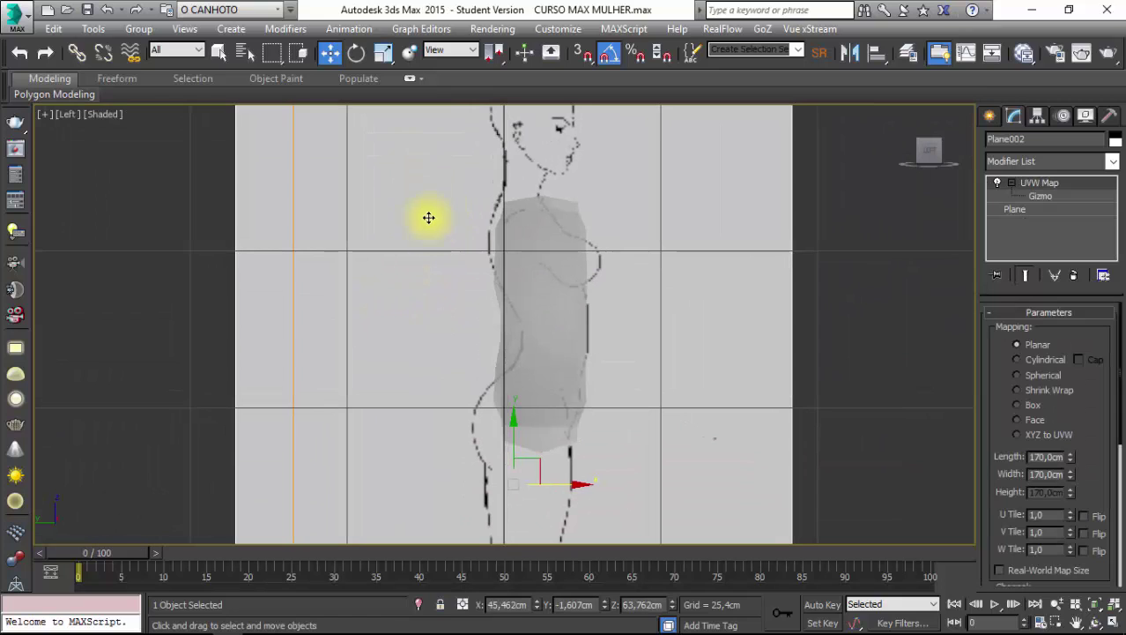
{"action": "left_click", "coordinate": [107, 9]}
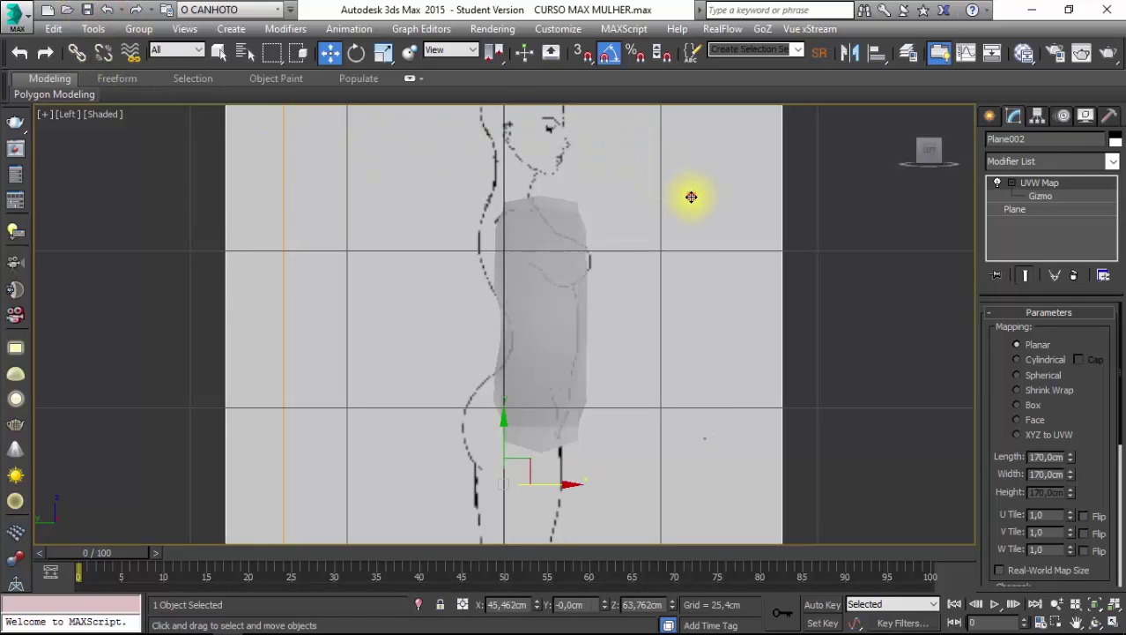
Freeze Plane002 with Freeze Selection so the side reference stays fixed.
{"action": "scroll", "coordinate": [670, 159], "scroll_direction": "down", "scroll_amount": 4}
{"action": "scroll", "coordinate": [621, 203], "scroll_direction": "down", "scroll_amount": 1}
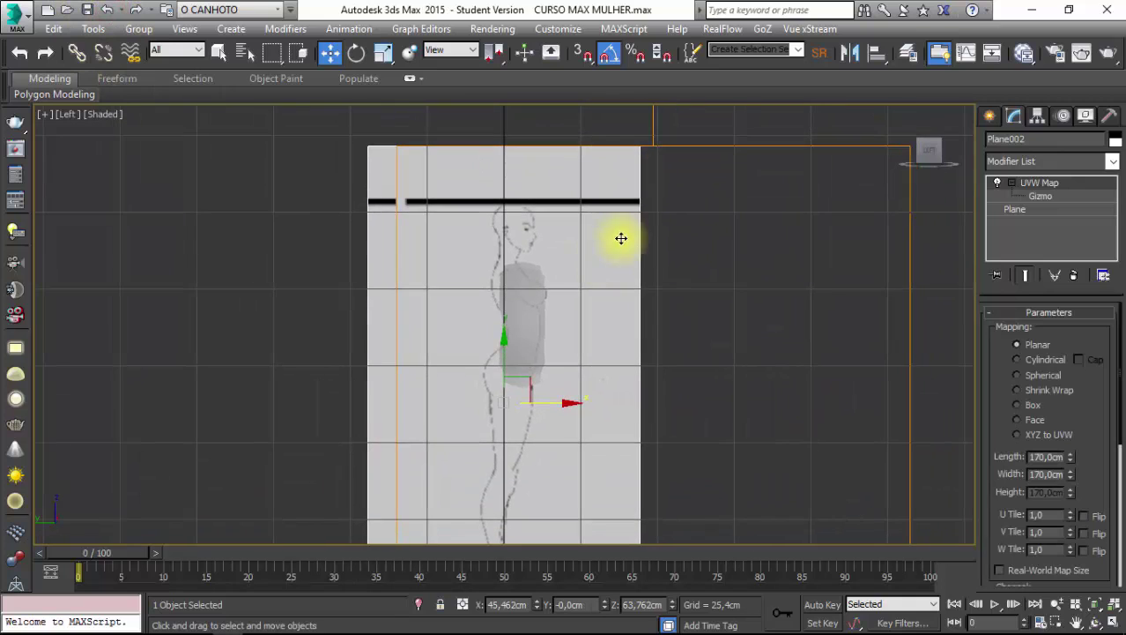
{"action": "right_click", "coordinate": [604, 185]}
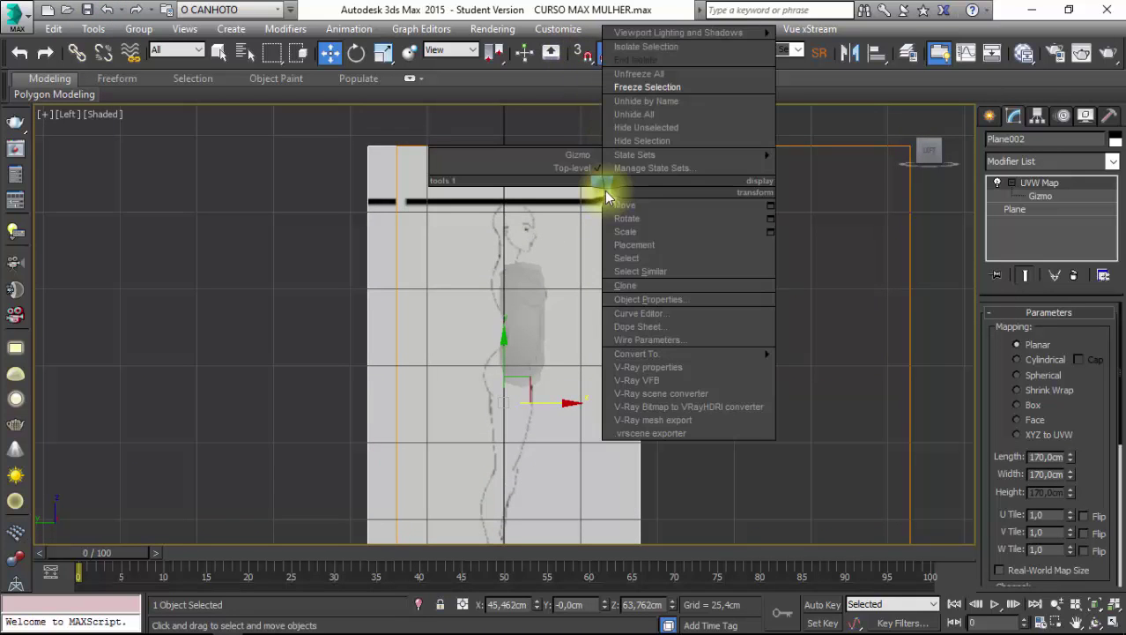
{"action": "left_click", "coordinate": [648, 87]}
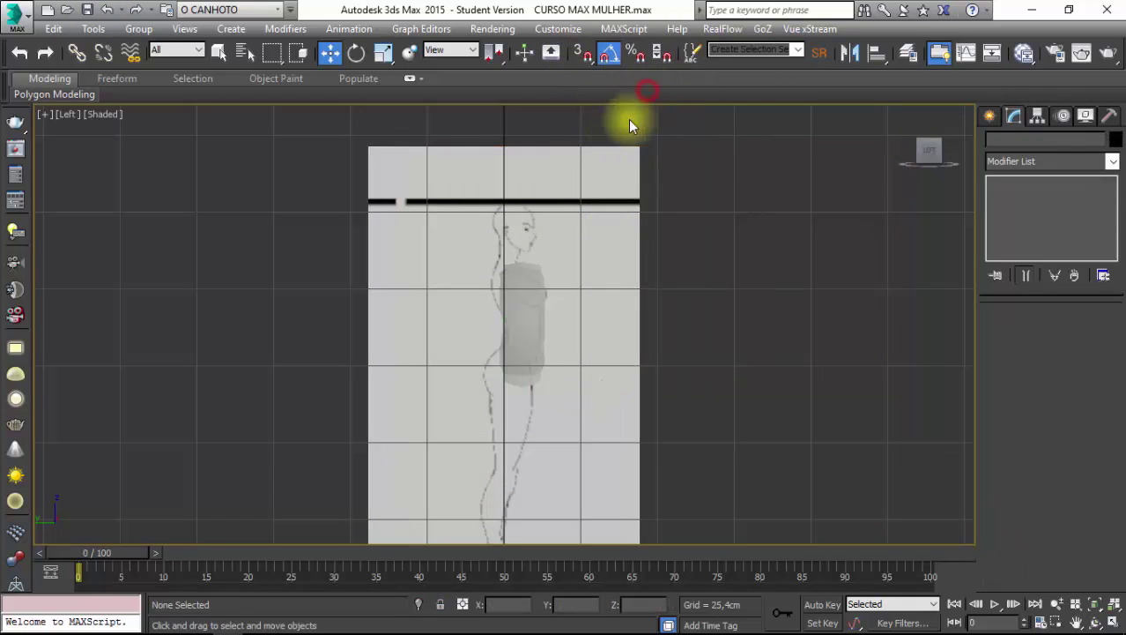
{"action": "scroll", "coordinate": [498, 265], "scroll_direction": "up", "scroll_amount": 5}
{"action": "left_click", "coordinate": [542, 303]}
{"action": "scroll", "coordinate": [542, 302], "scroll_direction": "up", "scroll_amount": 3}
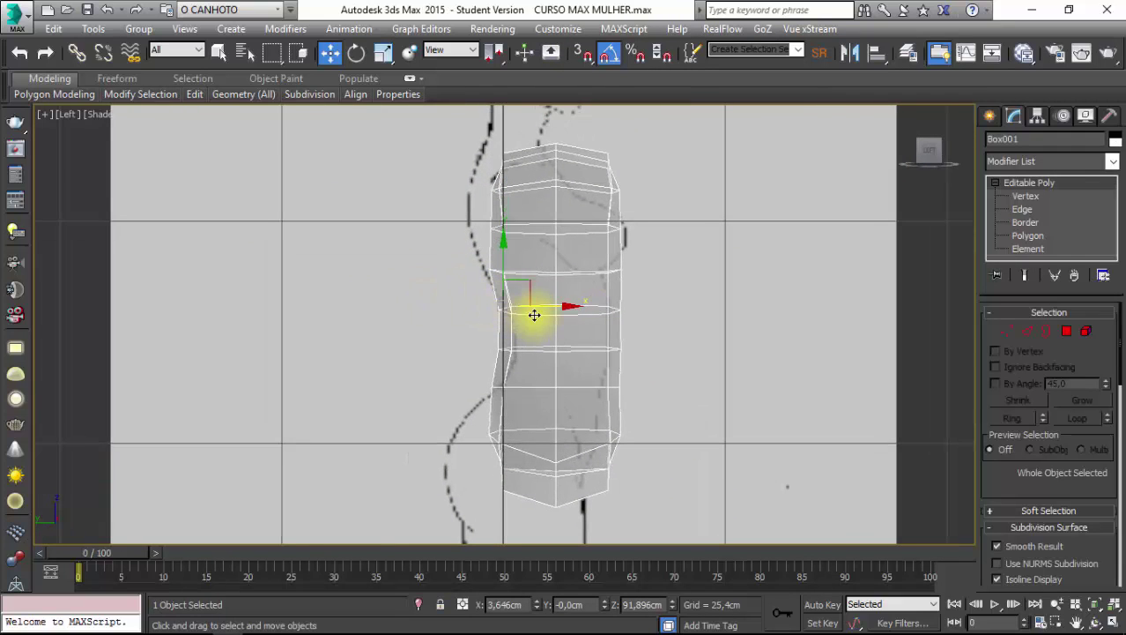
Shift Box001 left onto the side reference and enter Vertex mode.
{"action": "left_click_drag", "start_coordinate": [559, 309], "coordinate": [537, 306]}
{"action": "left_click", "coordinate": [1006, 332]}
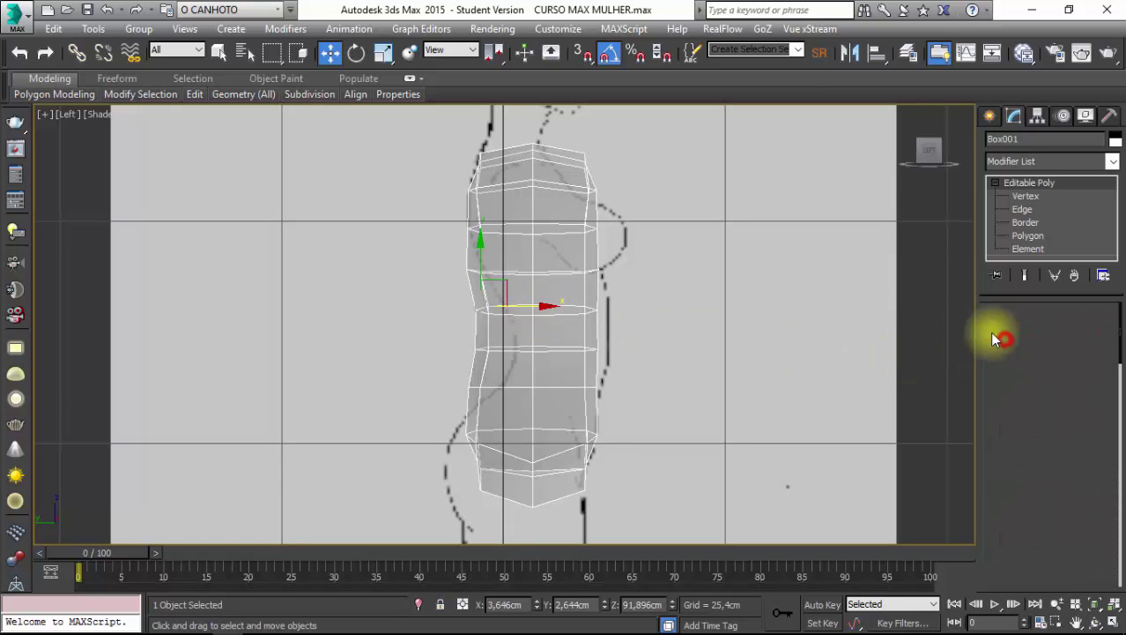
{"action": "scroll", "coordinate": [573, 335], "scroll_direction": "up", "scroll_amount": 3}
{"action": "scroll", "coordinate": [548, 377], "scroll_direction": "up", "scroll_amount": 1}
Move the back-side vertices up and out along X to follow the back curve.
{"action": "left_click_drag", "start_coordinate": [541, 381], "coordinate": [602, 417]}
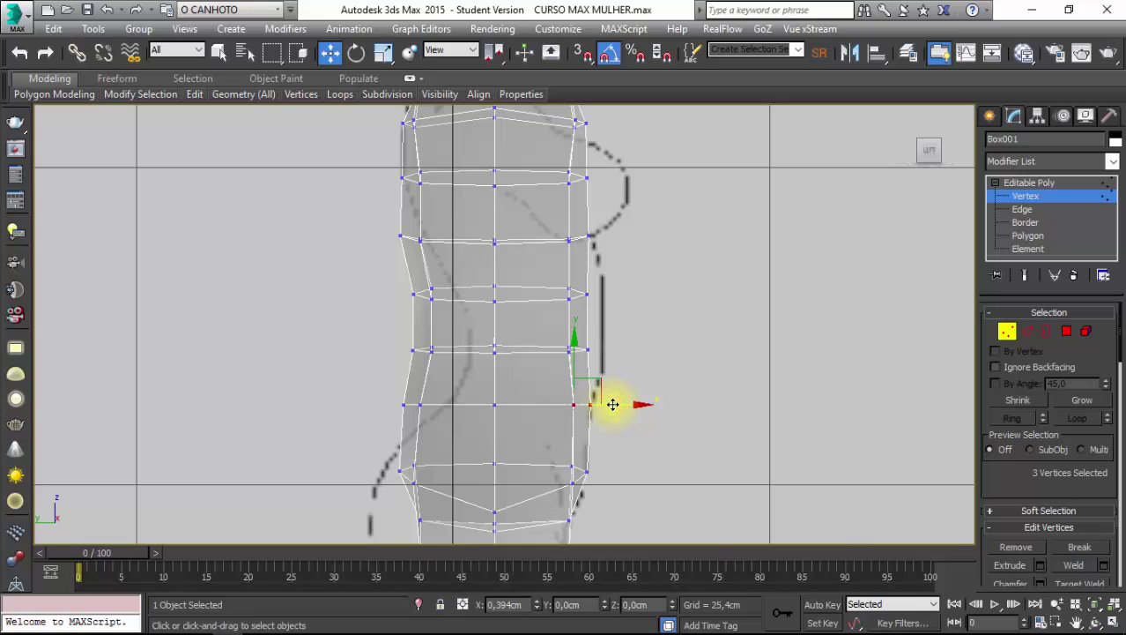
{"action": "left_click", "coordinate": [554, 335]}
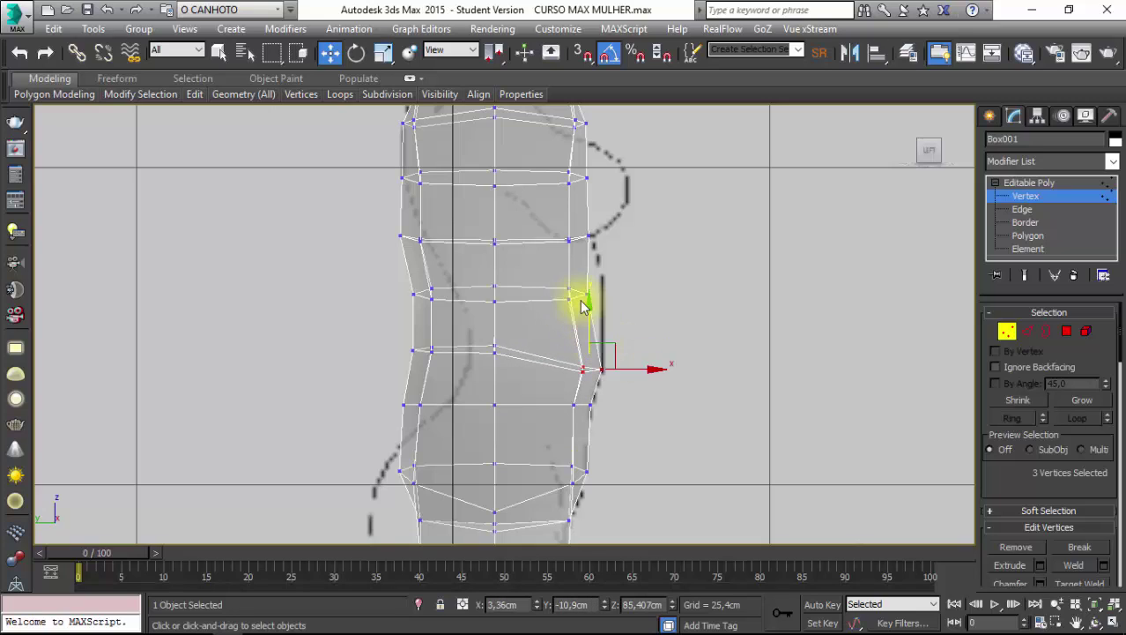
{"action": "left_click_drag", "start_coordinate": [599, 342], "coordinate": [539, 266]}
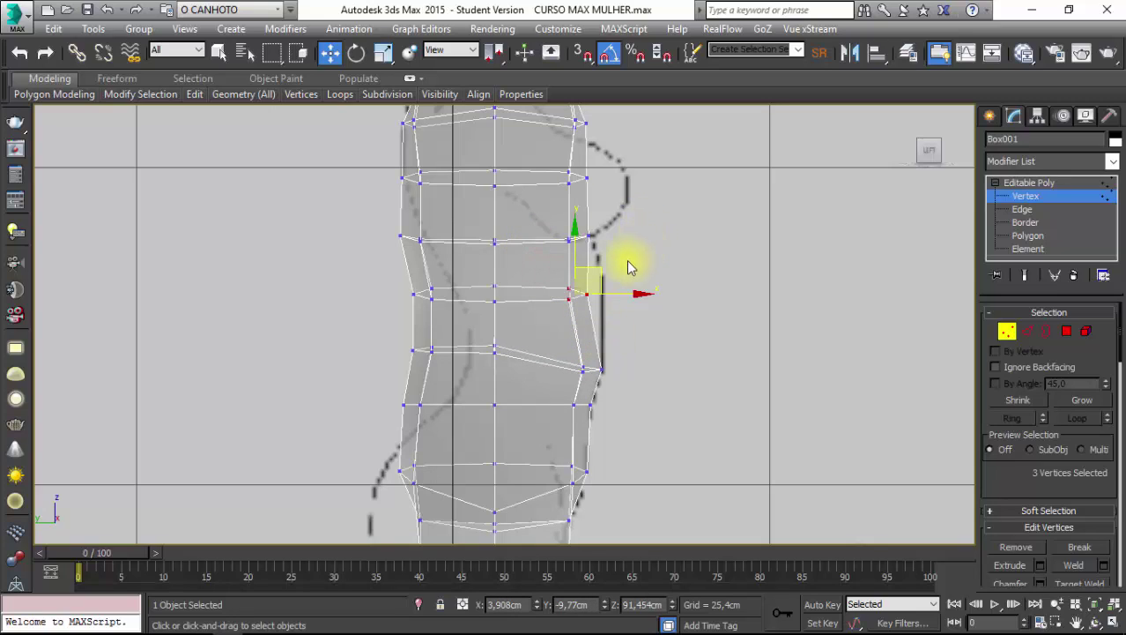
{"action": "left_click_drag", "start_coordinate": [615, 295], "coordinate": [629, 294]}
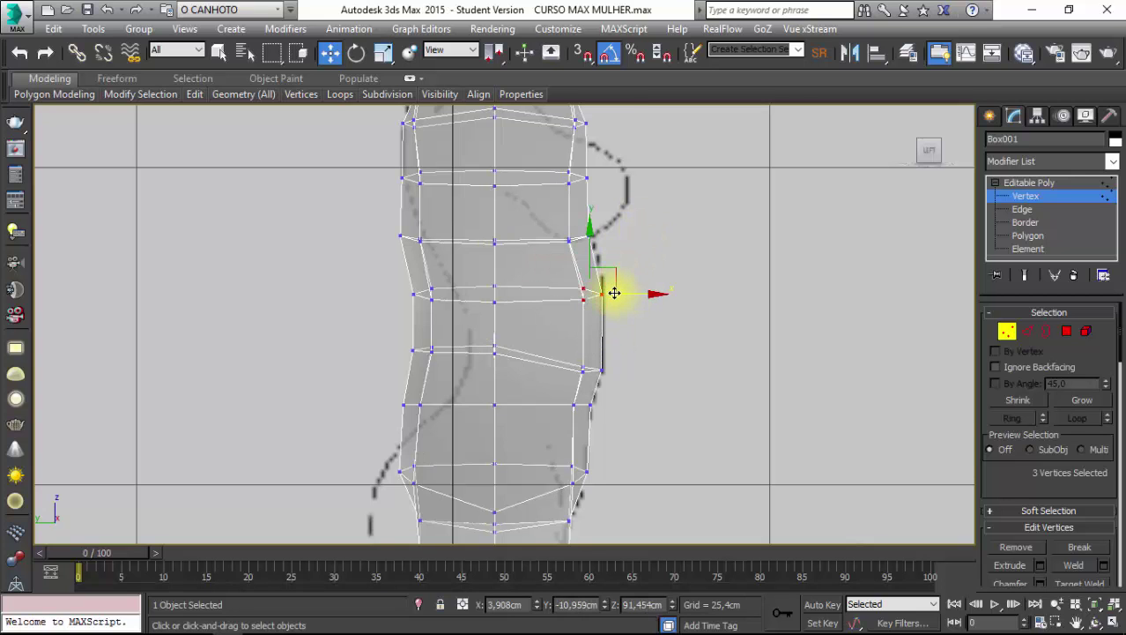
{"action": "middle_click_drag", "start_coordinate": [613, 291], "coordinate": [614, 383]}
{"action": "mouse_move", "coordinate": [524, 278]}
{"action": "middle_mouse_down"}
{"action": "mouse_move", "coordinate": [372, 312]}
{"action": "mouse_move", "coordinate": [384, 316]}
{"action": "middle_mouse_up"}
Push the lower front vertices, including vertex 63, out to the belly and hip outline.
{"action": "left_click_drag", "start_coordinate": [382, 253], "coordinate": [479, 408]}
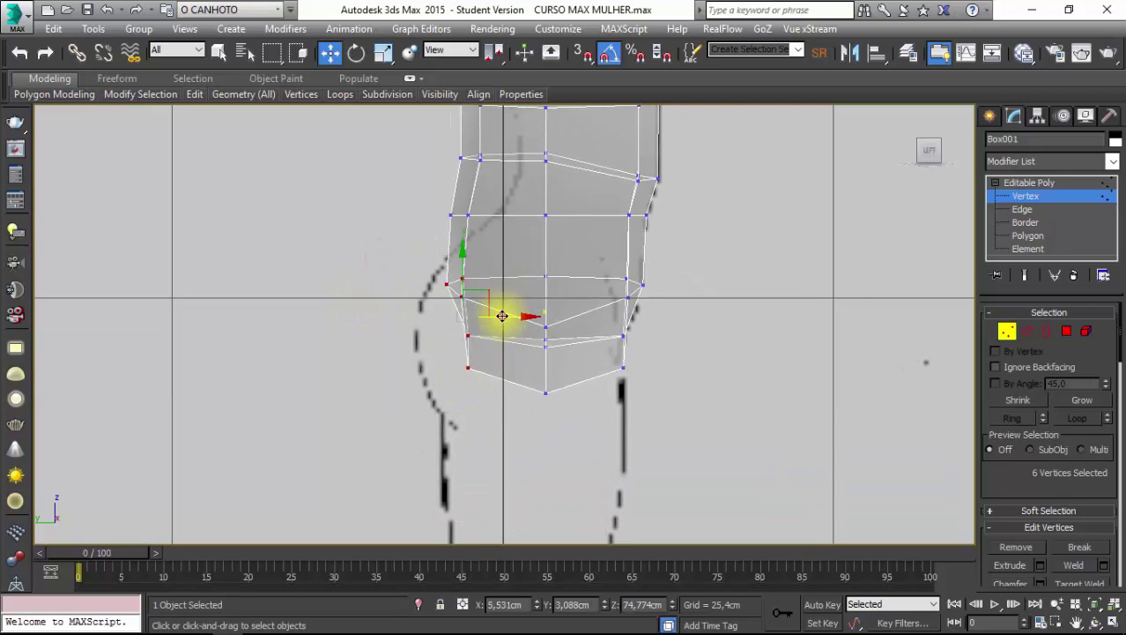
{"action": "left_click_drag", "start_coordinate": [501, 316], "coordinate": [470, 316]}
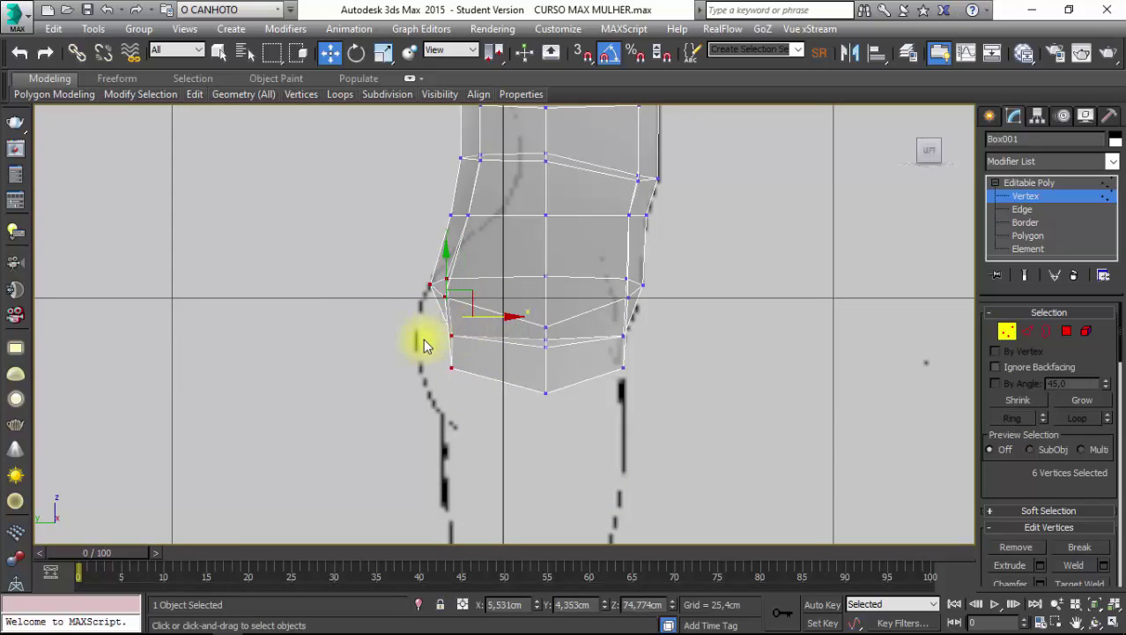
{"action": "mouse_move", "coordinate": [460, 395]}
{"action": "left_mouse_down"}
{"action": "mouse_move", "coordinate": [437, 328]}
{"action": "mouse_move", "coordinate": [453, 343]}
{"action": "left_mouse_up"}
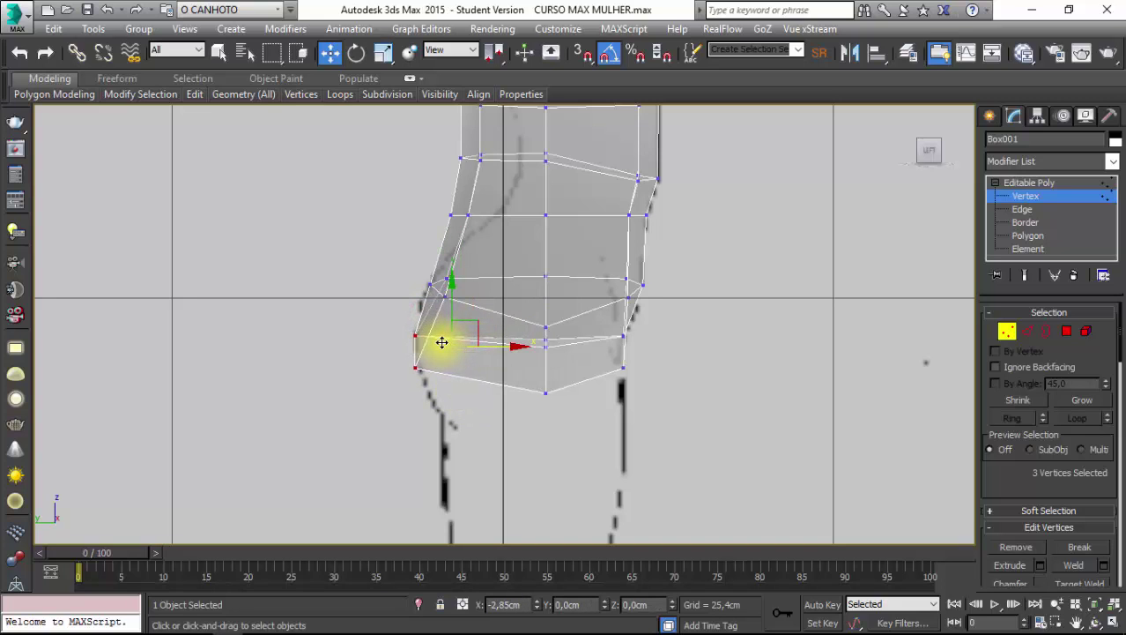
{"action": "scroll", "coordinate": [445, 303], "scroll_direction": "up", "scroll_amount": 3}
{"action": "scroll", "coordinate": [417, 284], "scroll_direction": "up", "scroll_amount": 2}
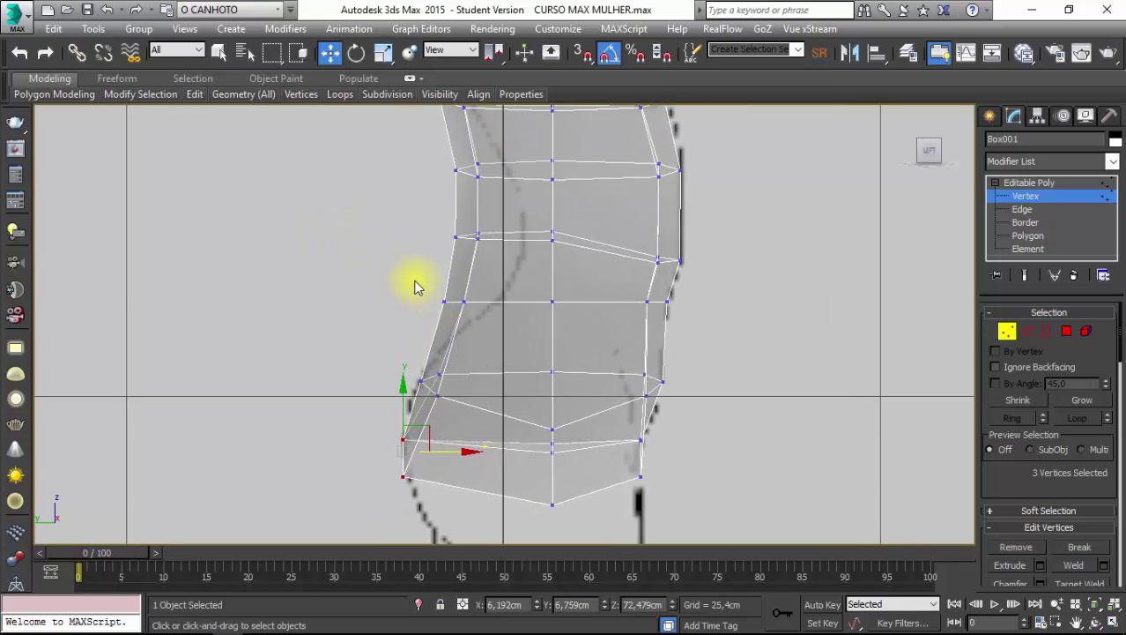
{"action": "mouse_move", "coordinate": [414, 280]}
{"action": "left_mouse_down"}
{"action": "mouse_move", "coordinate": [498, 341]}
{"action": "mouse_move", "coordinate": [496, 326]}
{"action": "mouse_move", "coordinate": [560, 310]}
{"action": "left_mouse_up"}
{"action": "left_click", "coordinate": [423, 384]}
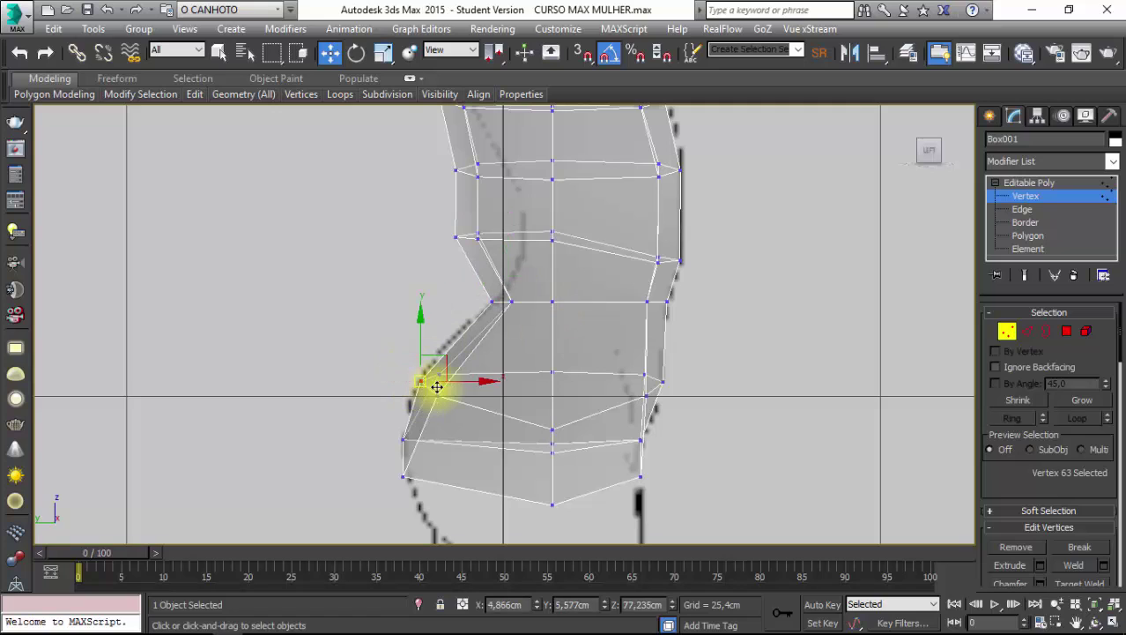
{"action": "middle_click_drag", "start_coordinate": [452, 298], "coordinate": [452, 307]}
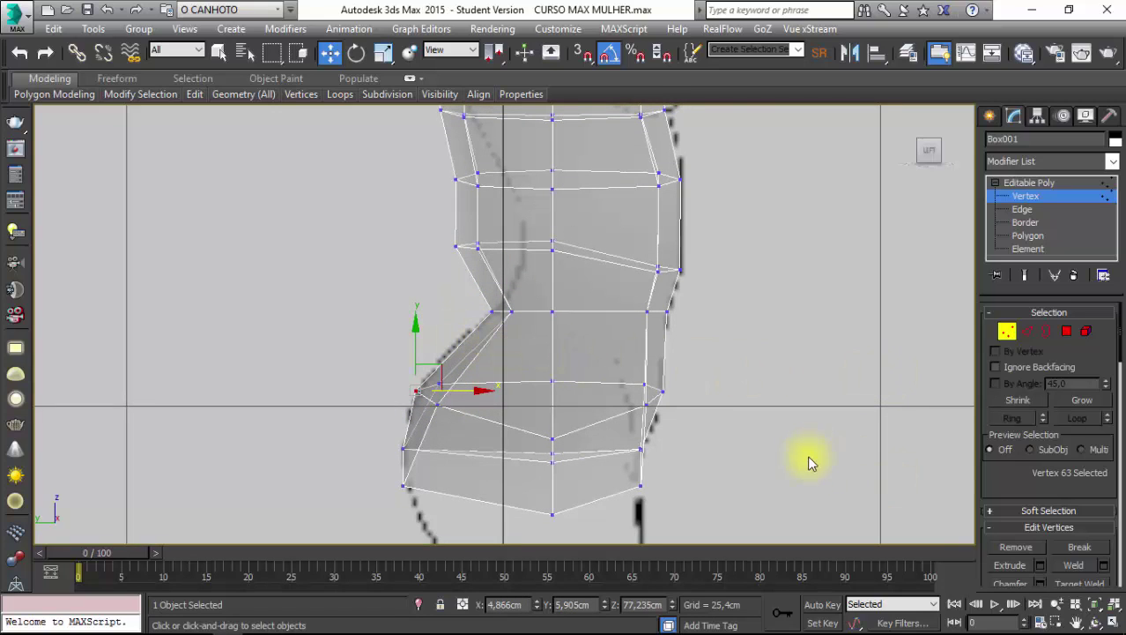
{"action": "left_click", "coordinate": [1028, 332]}
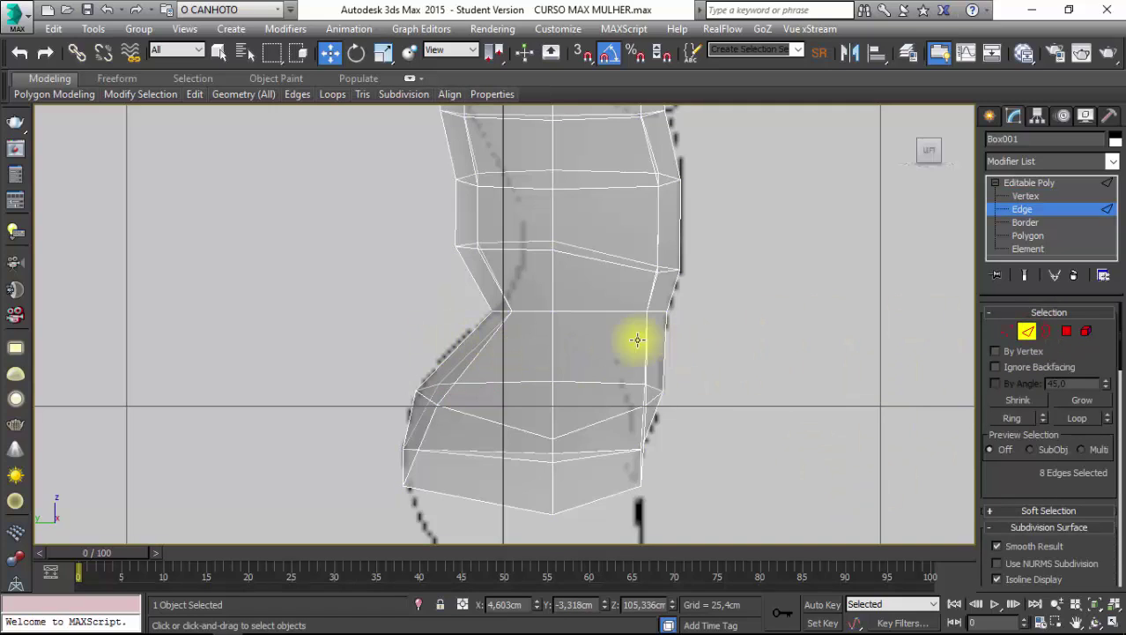
Add a horizontal edge loop across the lower belly using Ring and Connect.
{"action": "left_click", "coordinate": [477, 357], "text": "shift"}
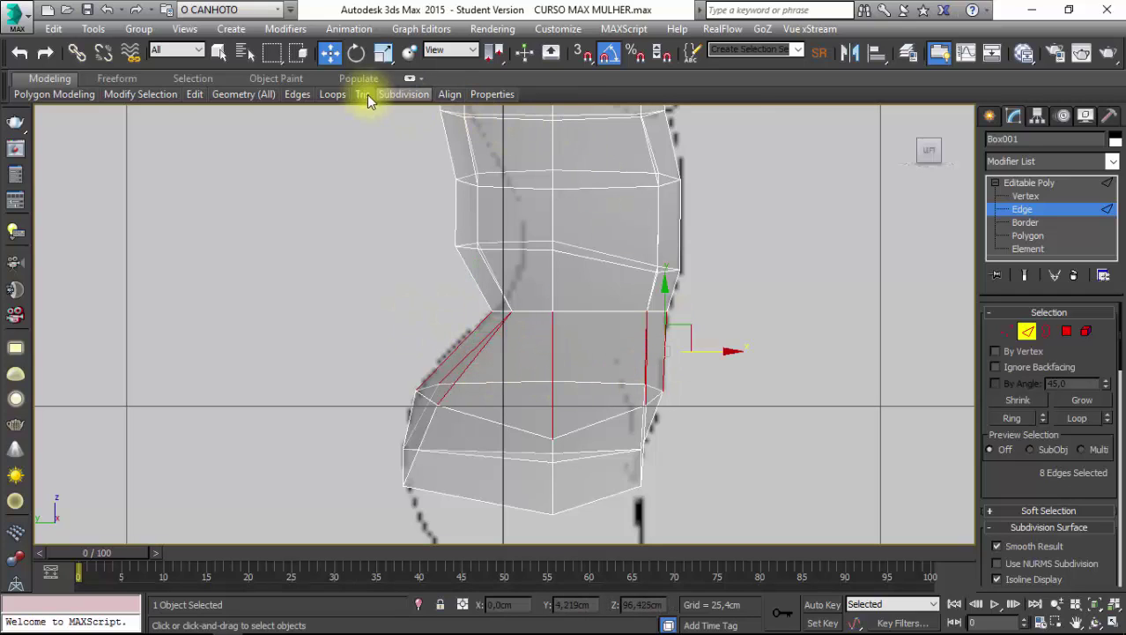
{"action": "mouse_move", "coordinate": [333, 94]}
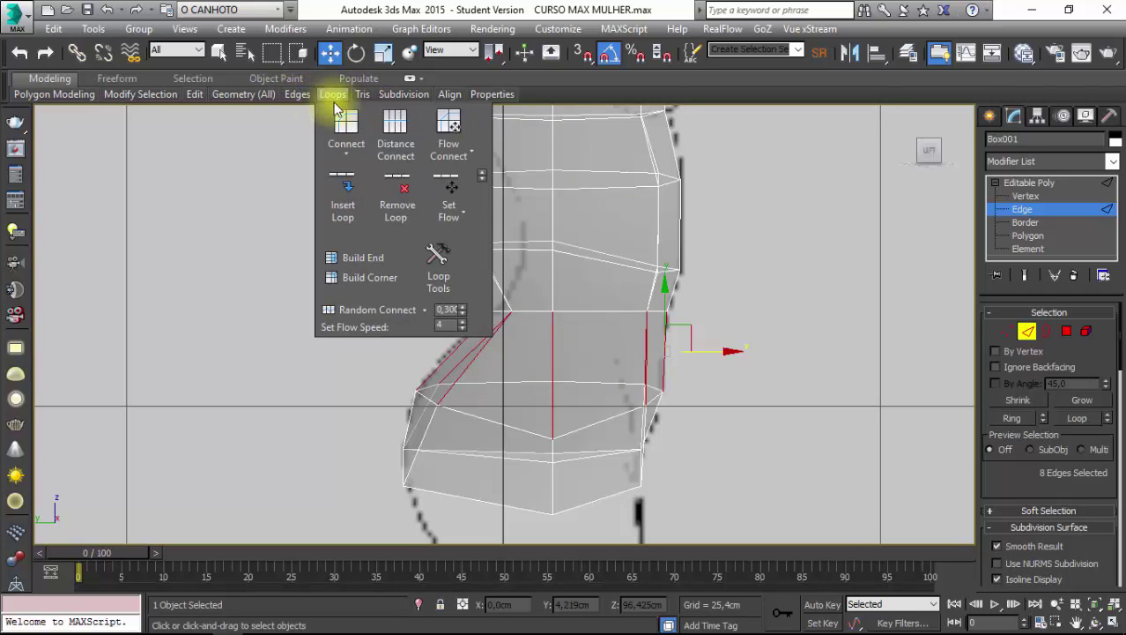
{"action": "left_click", "coordinate": [445, 123]}
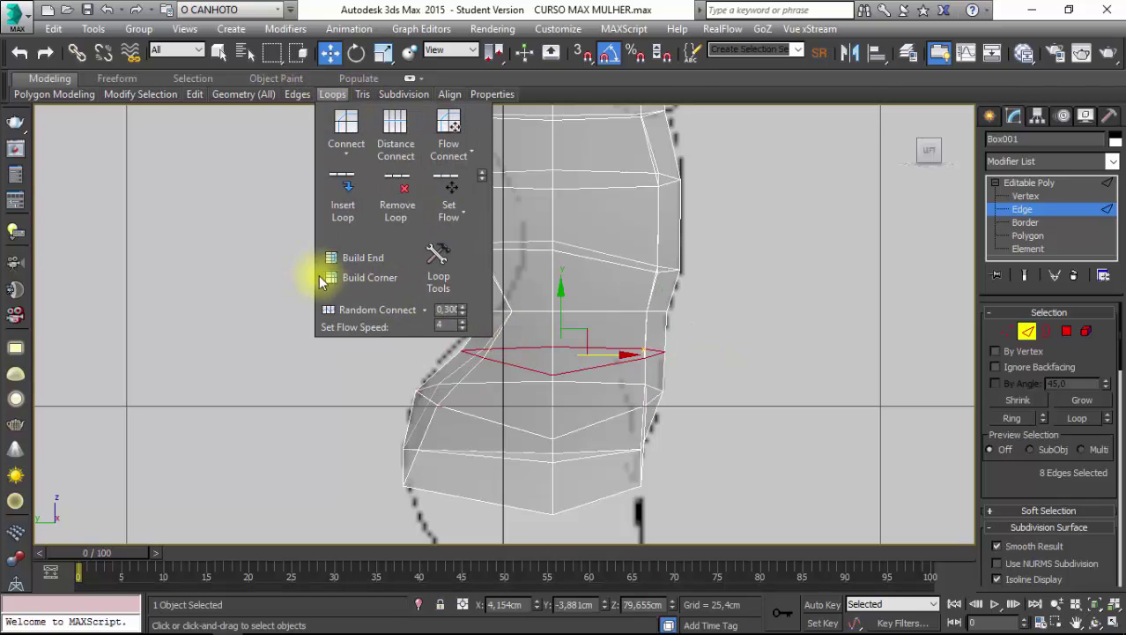
{"action": "left_click", "coordinate": [202, 256]}
{"action": "scroll", "coordinate": [486, 370], "scroll_direction": "up", "scroll_amount": 2}
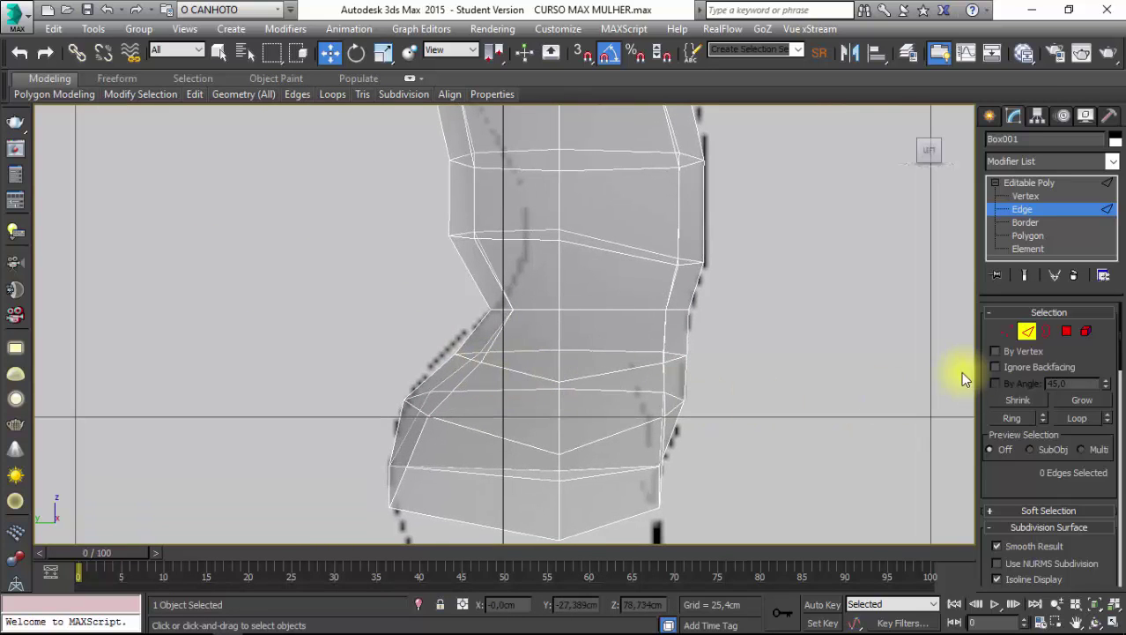
{"action": "left_click", "coordinate": [1005, 332]}
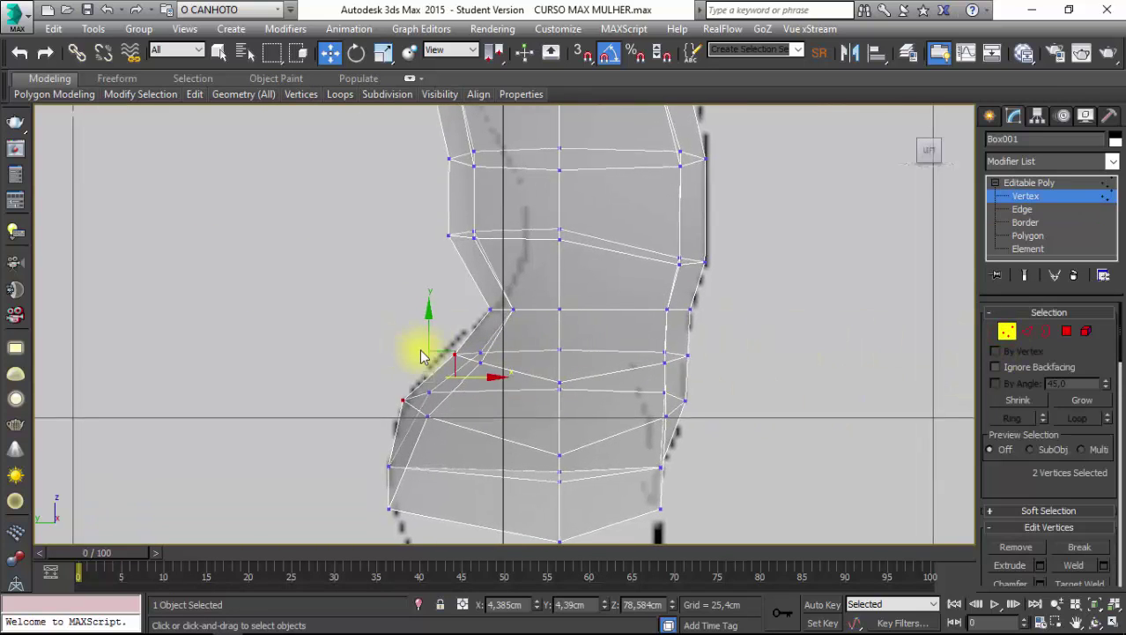
Move the waist-row vertices along X to fit the side reference's belly curve.
{"action": "scroll", "coordinate": [388, 339], "scroll_direction": "up", "scroll_amount": 2}
{"action": "left_click", "coordinate": [376, 324]}
{"action": "mouse_move", "coordinate": [422, 328]}
{"action": "left_mouse_down"}
{"action": "mouse_move", "coordinate": [491, 365]}
{"action": "mouse_move", "coordinate": [487, 325]}
{"action": "left_mouse_up"}
{"action": "middle_click_drag", "start_coordinate": [465, 314], "coordinate": [403, 290]}
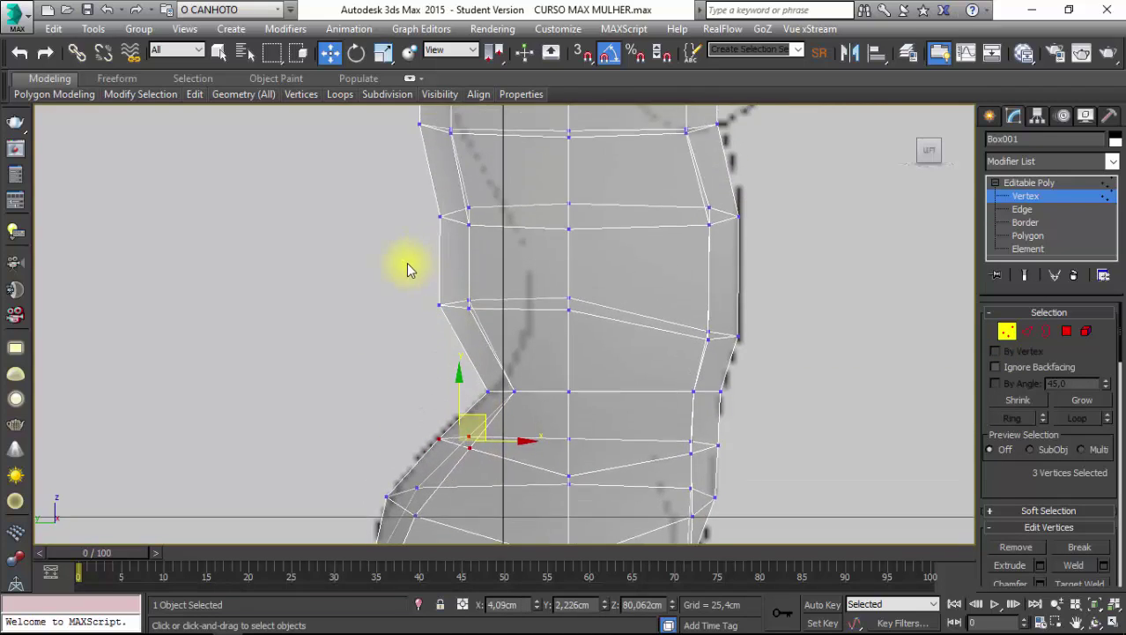
{"action": "left_click_drag", "start_coordinate": [403, 288], "coordinate": [643, 333]}
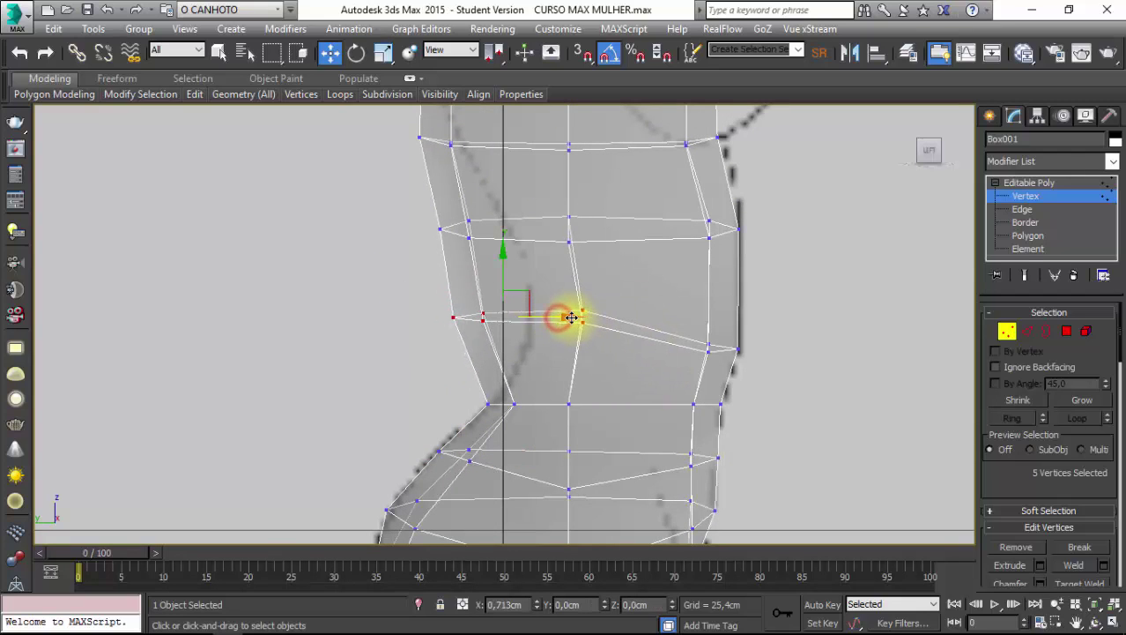
{"action": "left_click_drag", "start_coordinate": [559, 317], "coordinate": [585, 318]}
{"action": "left_click_drag", "start_coordinate": [447, 313], "coordinate": [563, 360]}
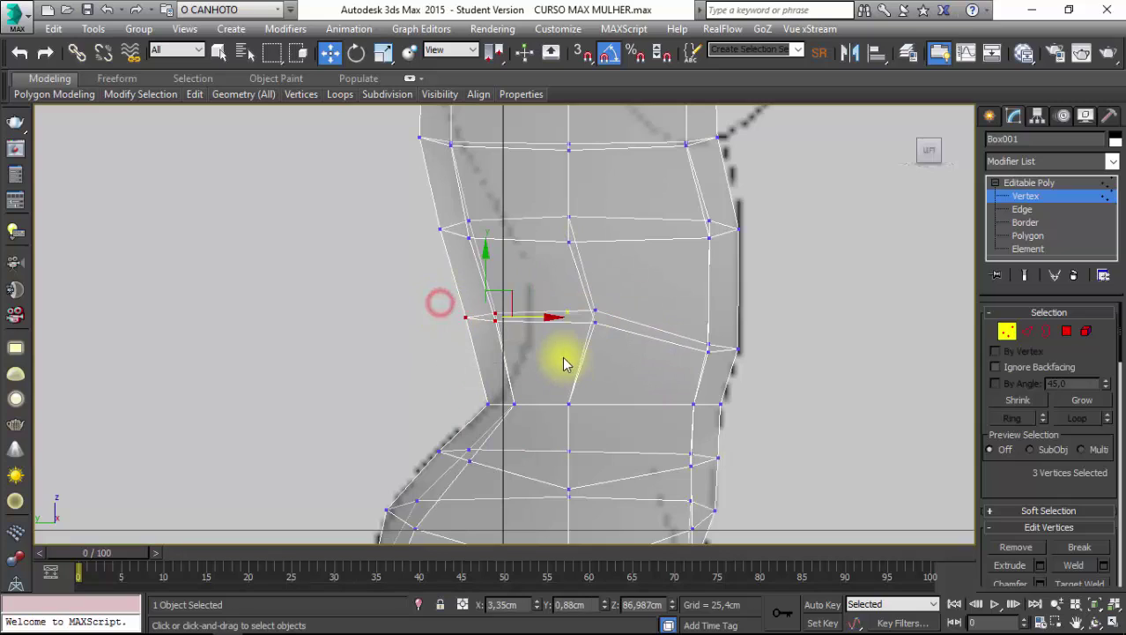
{"action": "mouse_move", "coordinate": [543, 318]}
{"action": "left_mouse_down"}
{"action": "mouse_move", "coordinate": [604, 314]}
{"action": "mouse_move", "coordinate": [614, 369]}
{"action": "left_mouse_up"}
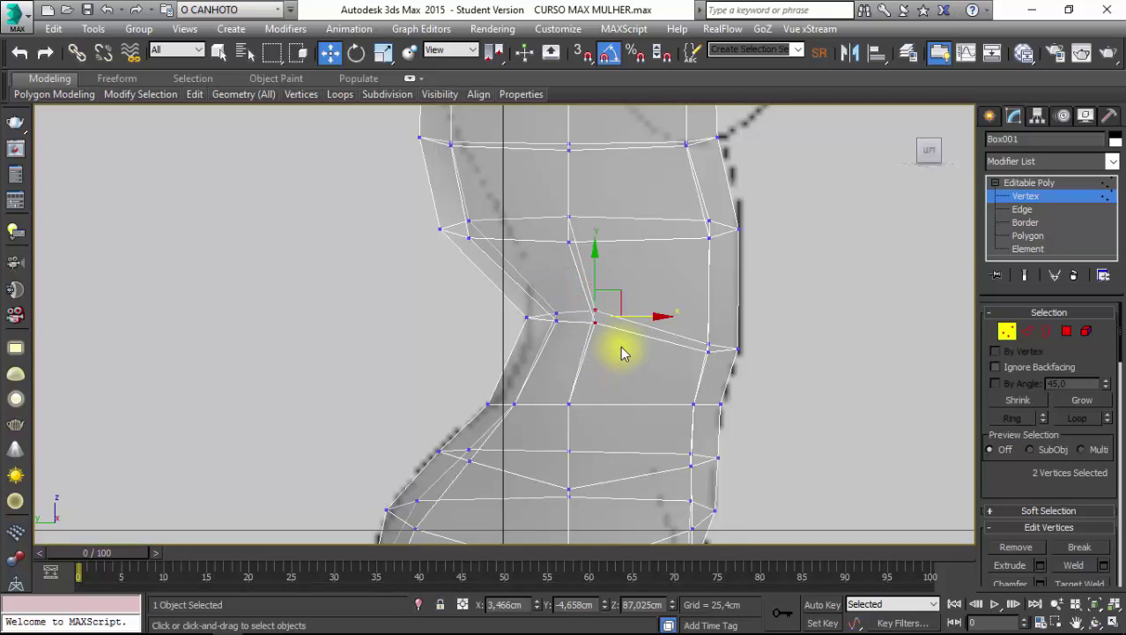
{"action": "left_click_drag", "start_coordinate": [639, 314], "coordinate": [653, 314]}
{"action": "mouse_move", "coordinate": [556, 388]}
{"action": "left_mouse_down"}
{"action": "mouse_move", "coordinate": [571, 473]}
{"action": "mouse_move", "coordinate": [581, 465]}
{"action": "left_mouse_up"}
{"action": "left_click_drag", "start_coordinate": [611, 410], "coordinate": [623, 419]}
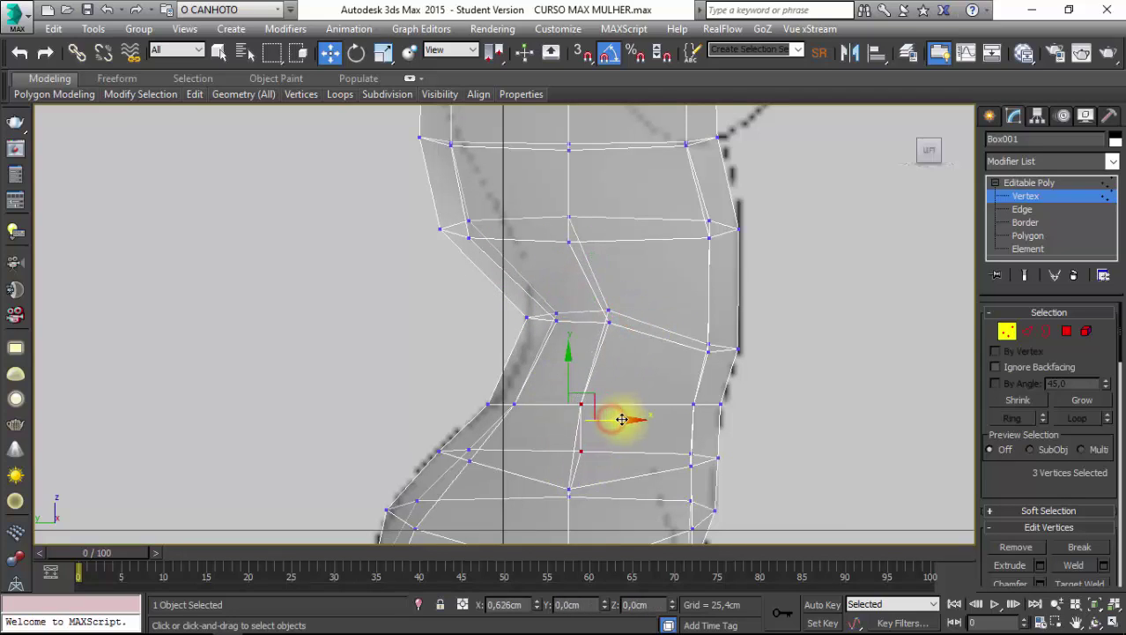
{"action": "mouse_move", "coordinate": [564, 381]}
{"action": "left_mouse_down"}
{"action": "mouse_move", "coordinate": [611, 429]}
{"action": "mouse_move", "coordinate": [640, 403]}
{"action": "left_mouse_up"}
Shift the upper-row and next-row front vertices along X onto the side outline.
{"action": "mouse_move", "coordinate": [644, 404]}
{"action": "middle_mouse_down"}
{"action": "mouse_move", "coordinate": [420, 342]}
{"action": "mouse_move", "coordinate": [409, 319]}
{"action": "middle_mouse_up"}
{"action": "left_click_drag", "start_coordinate": [406, 314], "coordinate": [588, 390]}
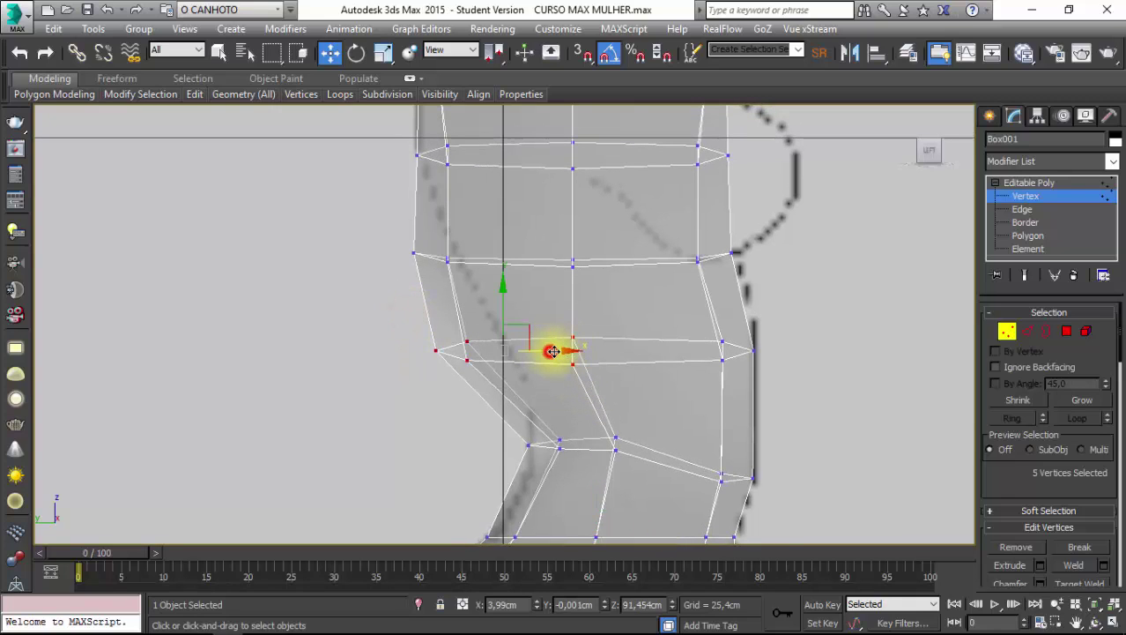
{"action": "left_click_drag", "start_coordinate": [552, 350], "coordinate": [584, 351]}
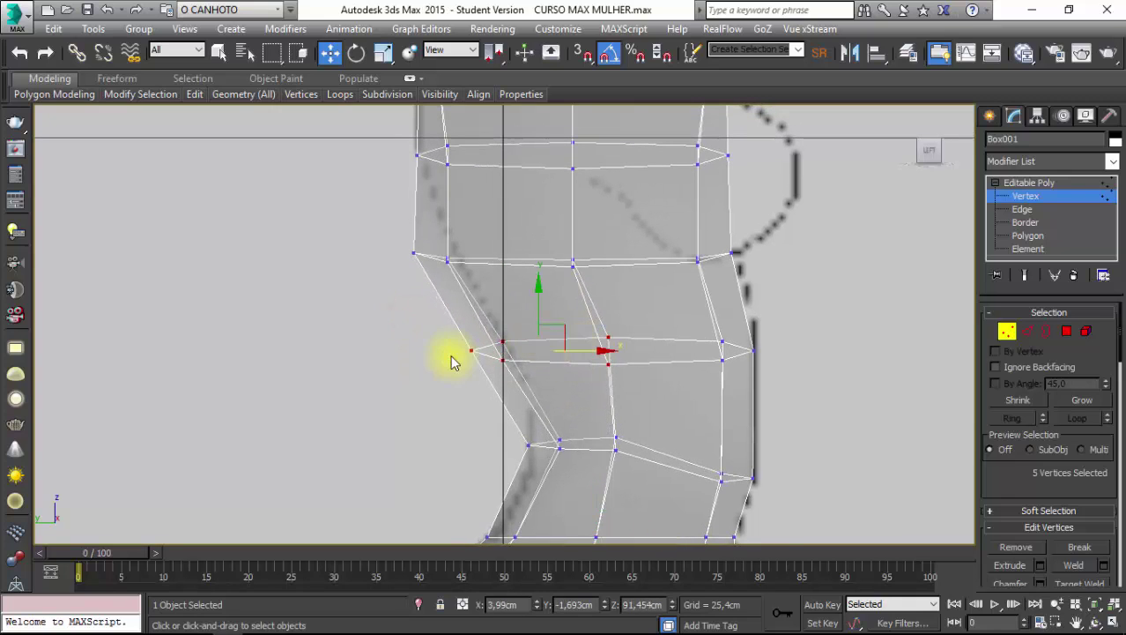
{"action": "mouse_move", "coordinate": [456, 355]}
{"action": "left_mouse_down"}
{"action": "mouse_move", "coordinate": [528, 385]}
{"action": "mouse_move", "coordinate": [572, 346]}
{"action": "left_mouse_up"}
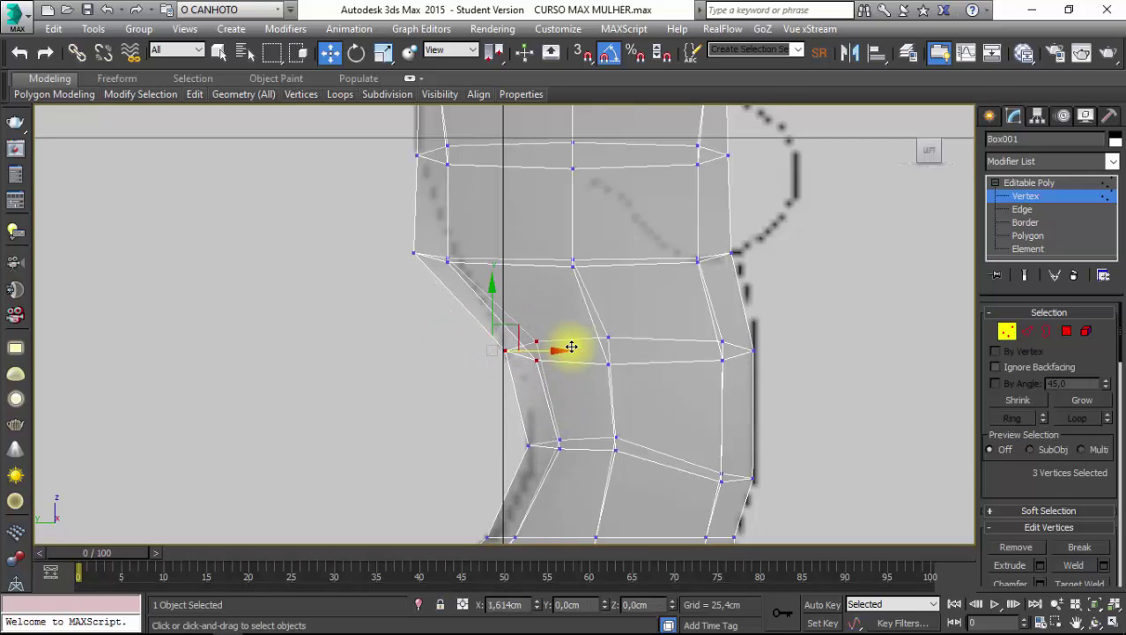
{"action": "middle_click_drag", "start_coordinate": [472, 355], "coordinate": [476, 456]}
{"action": "mouse_move", "coordinate": [385, 310]}
{"action": "left_mouse_down"}
{"action": "mouse_move", "coordinate": [427, 372]}
{"action": "mouse_move", "coordinate": [500, 404]}
{"action": "left_mouse_up"}
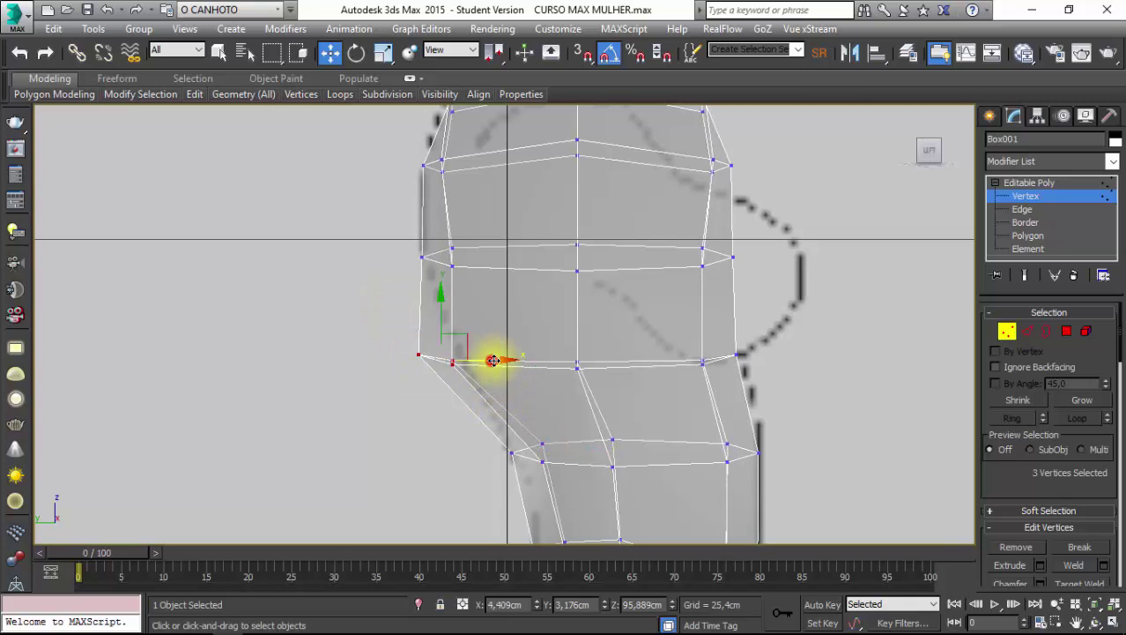
{"action": "left_click_drag", "start_coordinate": [493, 359], "coordinate": [528, 357]}
{"action": "mouse_move", "coordinate": [397, 209]}
{"action": "middle_mouse_down"}
{"action": "mouse_move", "coordinate": [404, 328]}
{"action": "mouse_move", "coordinate": [406, 237]}
{"action": "middle_mouse_up"}
Pull the centre column of upper torso vertices in to the side outline.
{"action": "left_click_drag", "start_coordinate": [393, 289], "coordinate": [450, 311]}
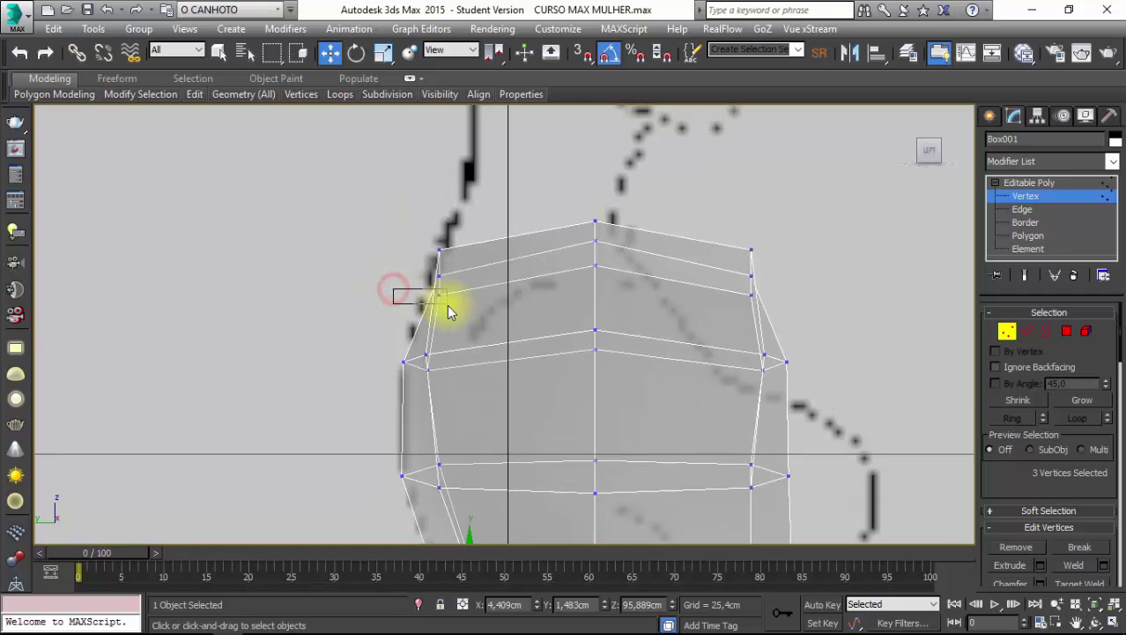
{"action": "left_click_drag", "start_coordinate": [379, 259], "coordinate": [461, 322]}
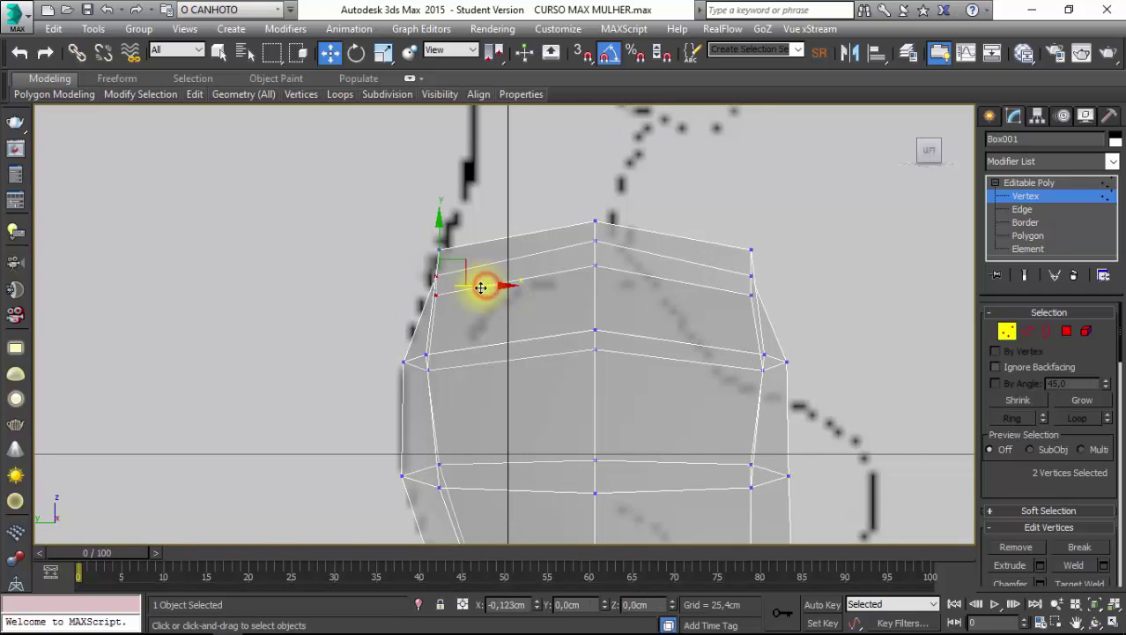
{"action": "scroll", "coordinate": [480, 288], "scroll_direction": "up", "scroll_amount": 2}
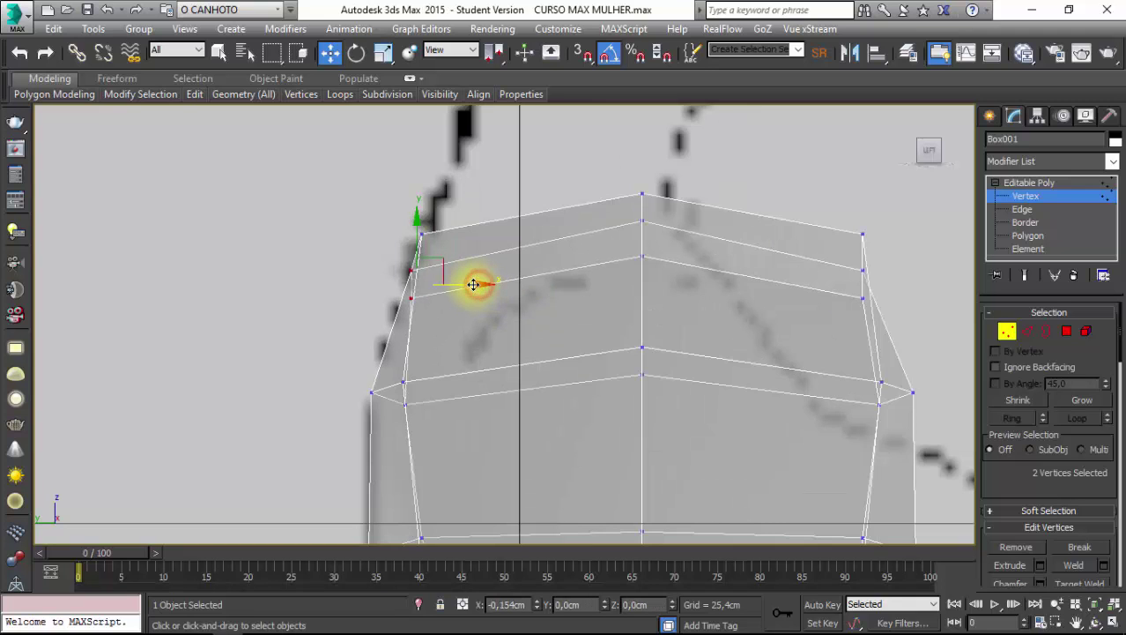
{"action": "scroll", "coordinate": [473, 284], "scroll_direction": "down", "scroll_amount": 1}
{"action": "scroll", "coordinate": [460, 305], "scroll_direction": "down", "scroll_amount": 1}
{"action": "scroll", "coordinate": [455, 227], "scroll_direction": "down", "scroll_amount": 1}
{"action": "scroll", "coordinate": [435, 245], "scroll_direction": "down", "scroll_amount": 1}
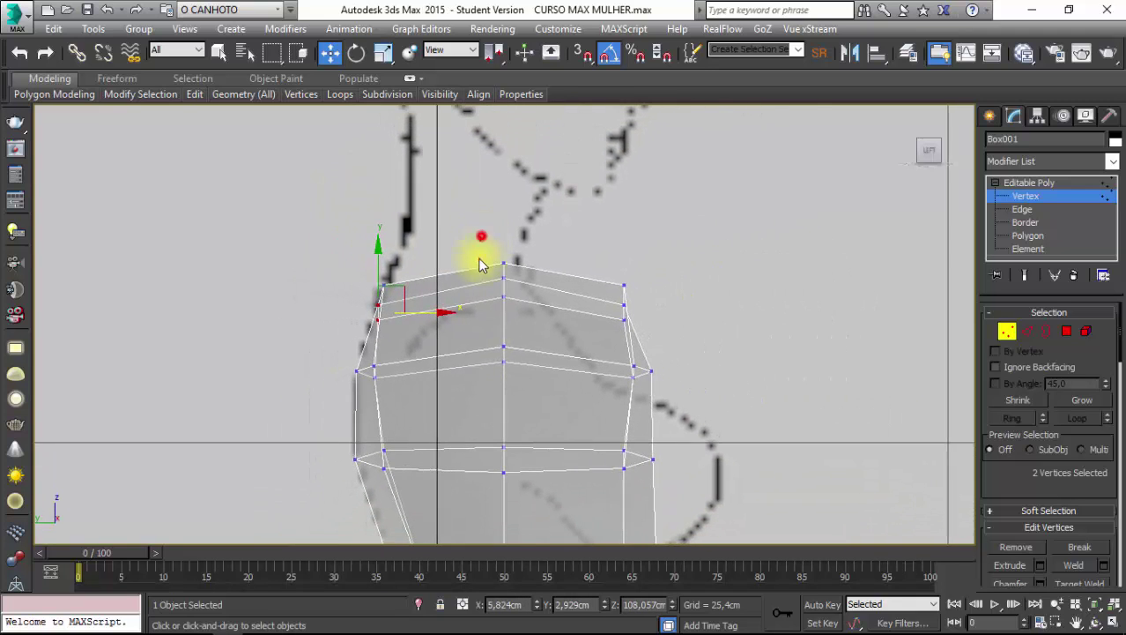
{"action": "left_click_drag", "start_coordinate": [481, 264], "coordinate": [516, 403]}
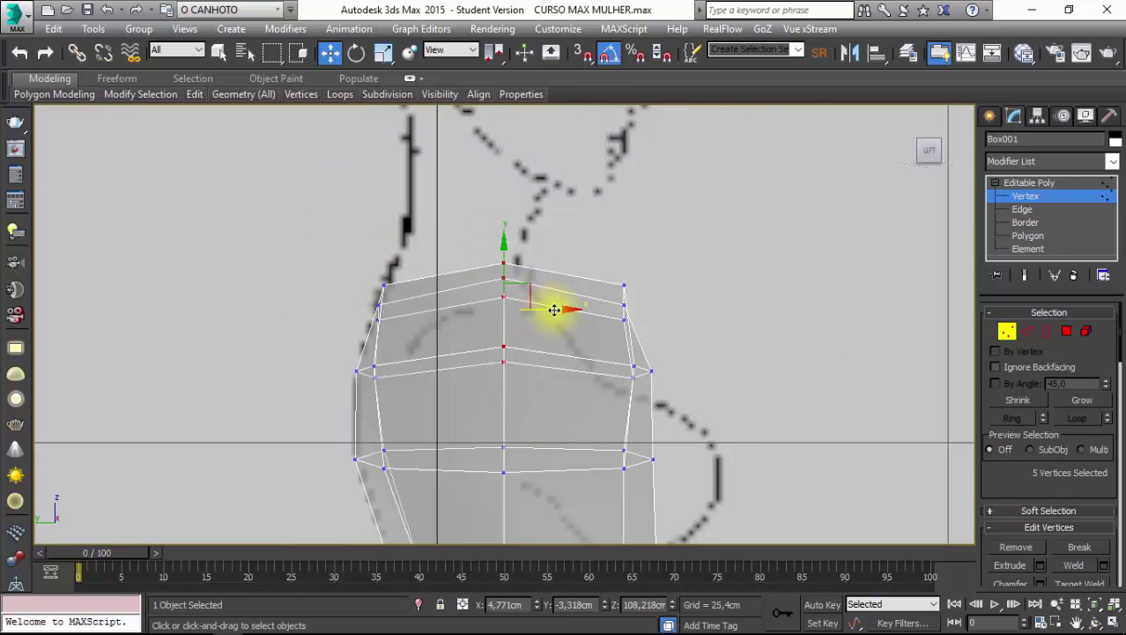
{"action": "left_click_drag", "start_coordinate": [550, 310], "coordinate": [527, 310]}
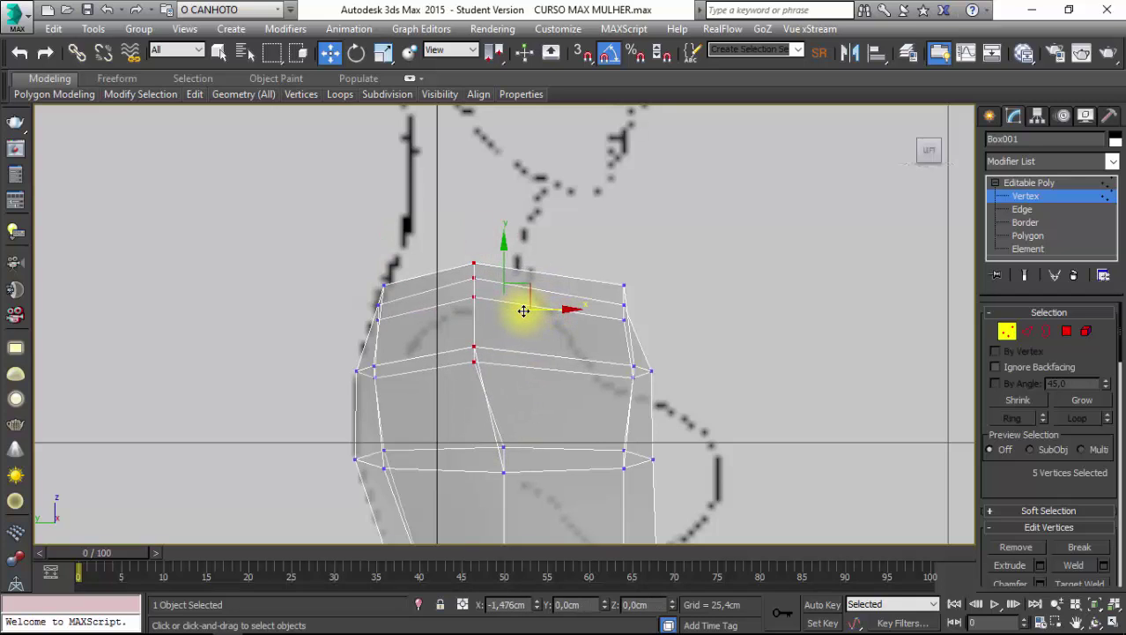
Move the front-edge and chest-front vertices in to fit the chest curve.
{"action": "scroll", "coordinate": [564, 273], "scroll_direction": "down", "scroll_amount": 2}
{"action": "left_click_drag", "start_coordinate": [557, 259], "coordinate": [643, 398]}
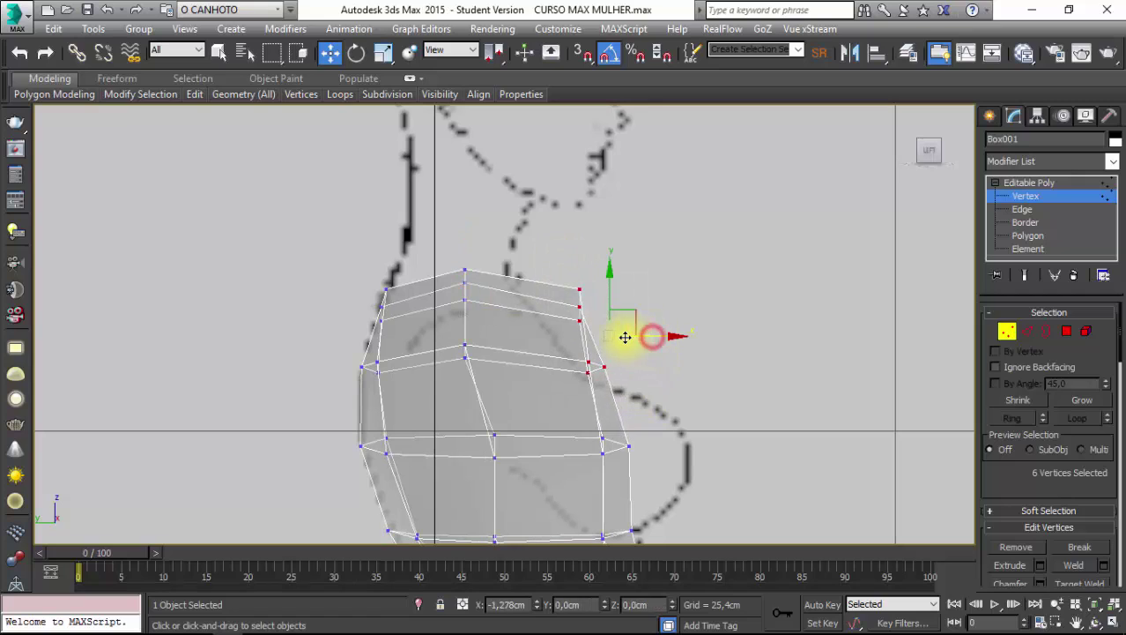
{"action": "mouse_move", "coordinate": [603, 337]}
{"action": "left_mouse_down"}
{"action": "mouse_move", "coordinate": [522, 310]}
{"action": "mouse_move", "coordinate": [565, 343]}
{"action": "left_mouse_up"}
{"action": "left_click_drag", "start_coordinate": [588, 305], "coordinate": [566, 305]}
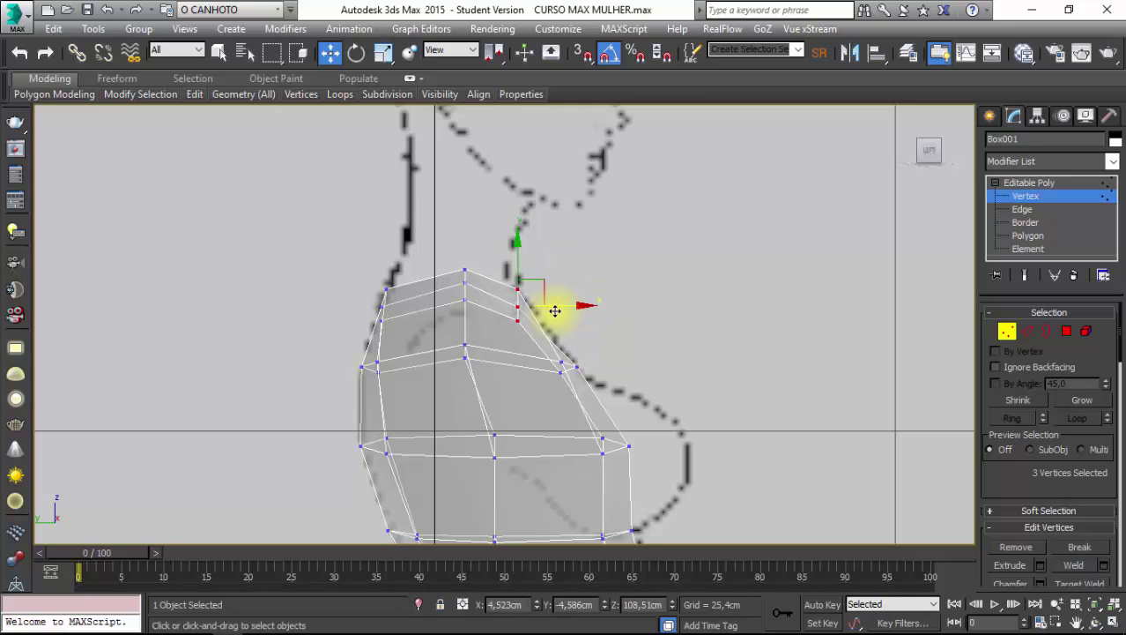
{"action": "middle_click_drag", "start_coordinate": [555, 310], "coordinate": [528, 397]}
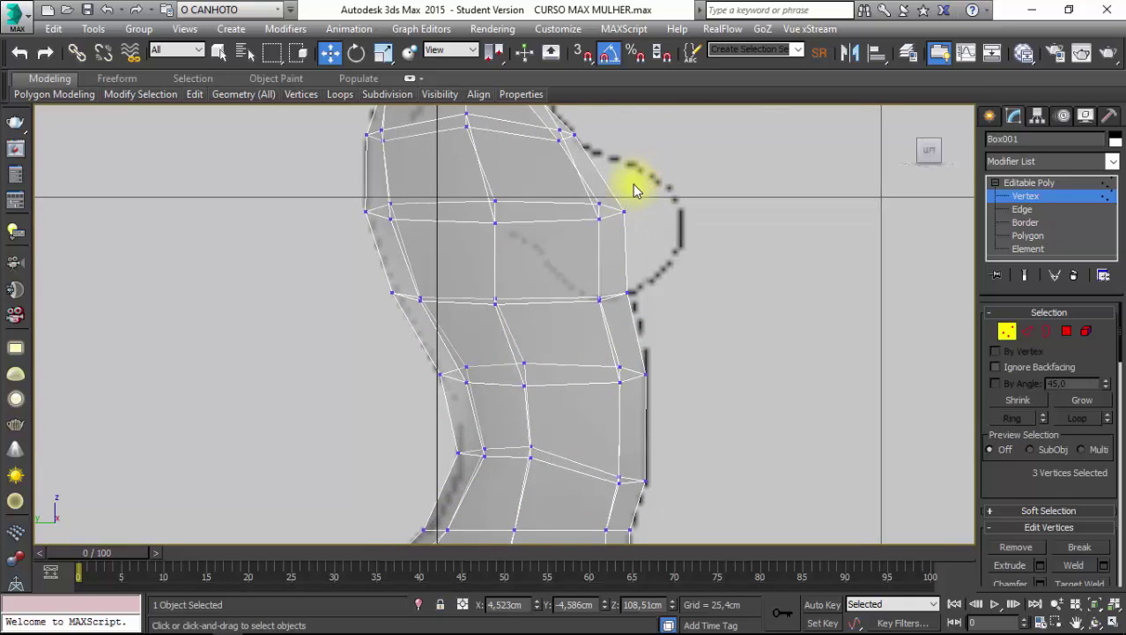
{"action": "left_click_drag", "start_coordinate": [637, 183], "coordinate": [596, 238]}
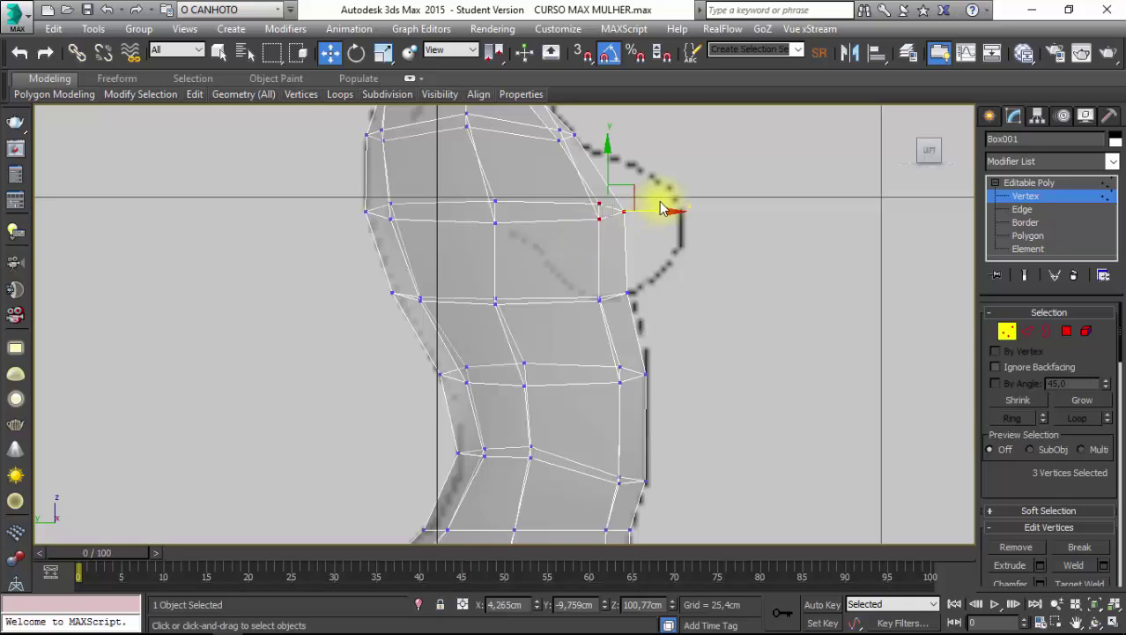
{"action": "left_click_drag", "start_coordinate": [657, 213], "coordinate": [645, 213]}
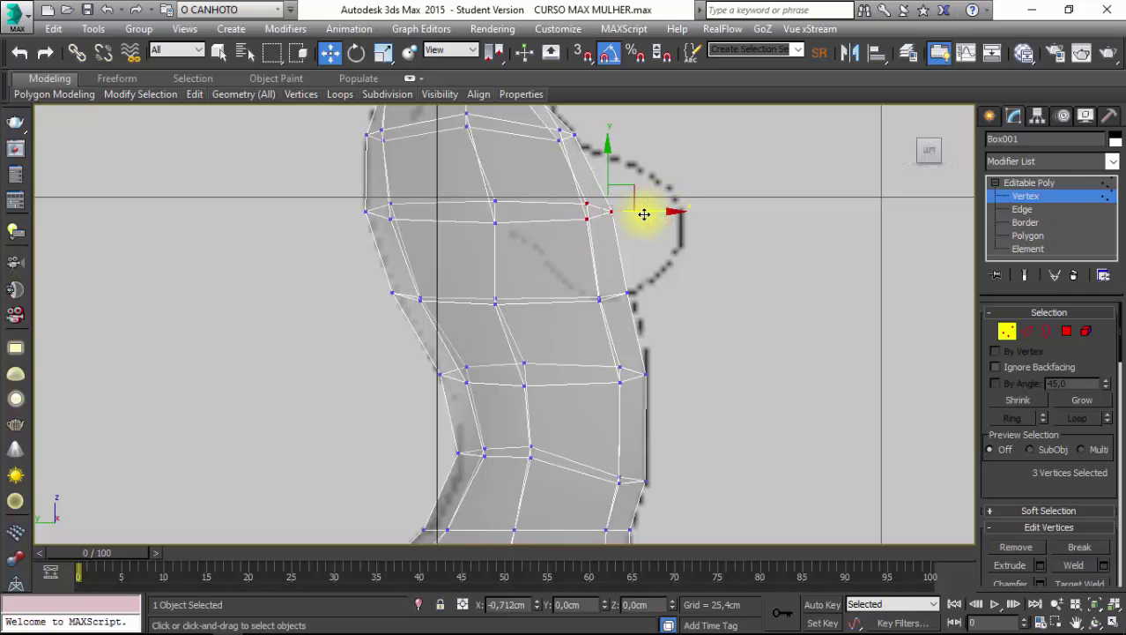
{"action": "scroll", "coordinate": [573, 334], "scroll_direction": "down", "scroll_amount": 1}
Adjust the bottom hip corner vertices to match the side sketch's lower hip outline.
{"action": "scroll", "coordinate": [470, 351], "scroll_direction": "down", "scroll_amount": 2}
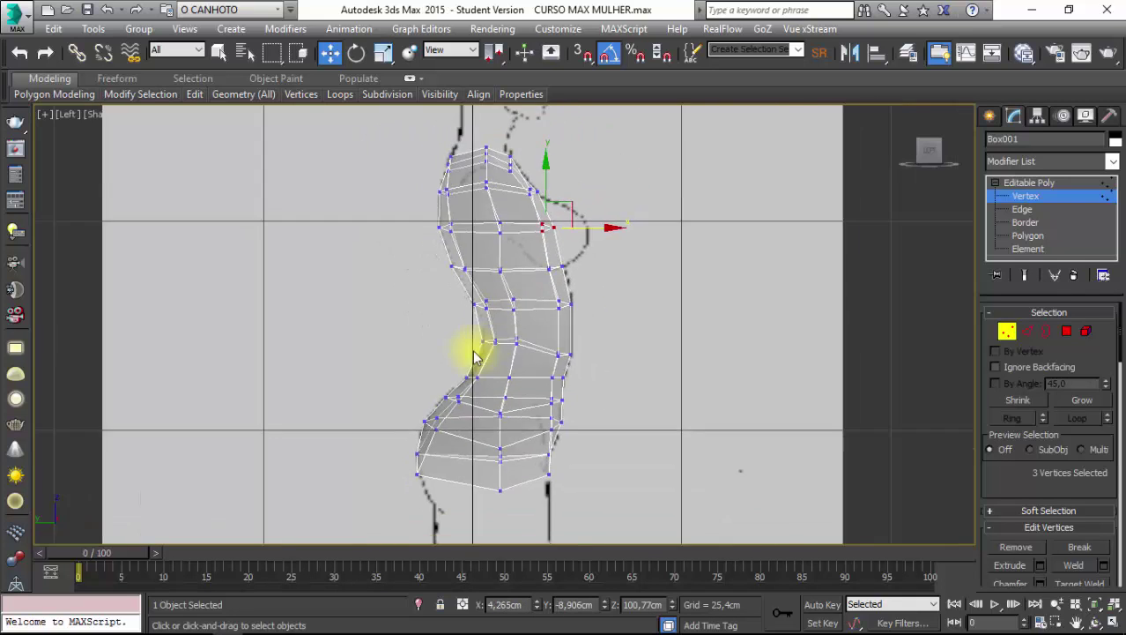
{"action": "scroll", "coordinate": [564, 434], "scroll_direction": "up", "scroll_amount": 2}
{"action": "scroll", "coordinate": [617, 428], "scroll_direction": "up", "scroll_amount": 2}
{"action": "scroll", "coordinate": [669, 413], "scroll_direction": "up", "scroll_amount": 1}
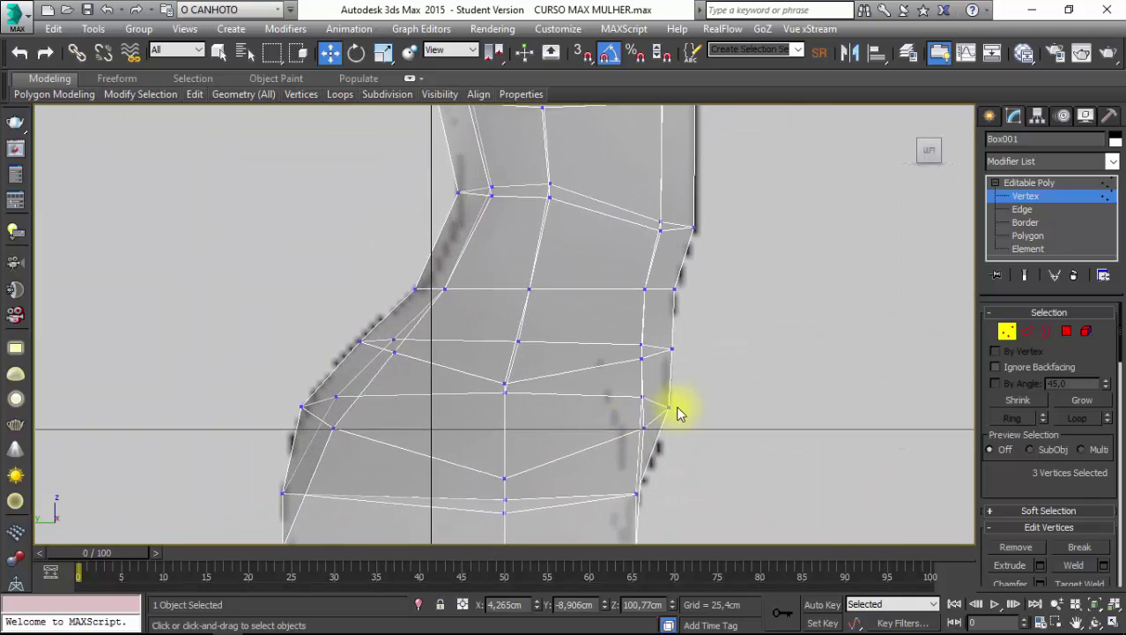
{"action": "left_click_drag", "start_coordinate": [654, 383], "coordinate": [623, 365]}
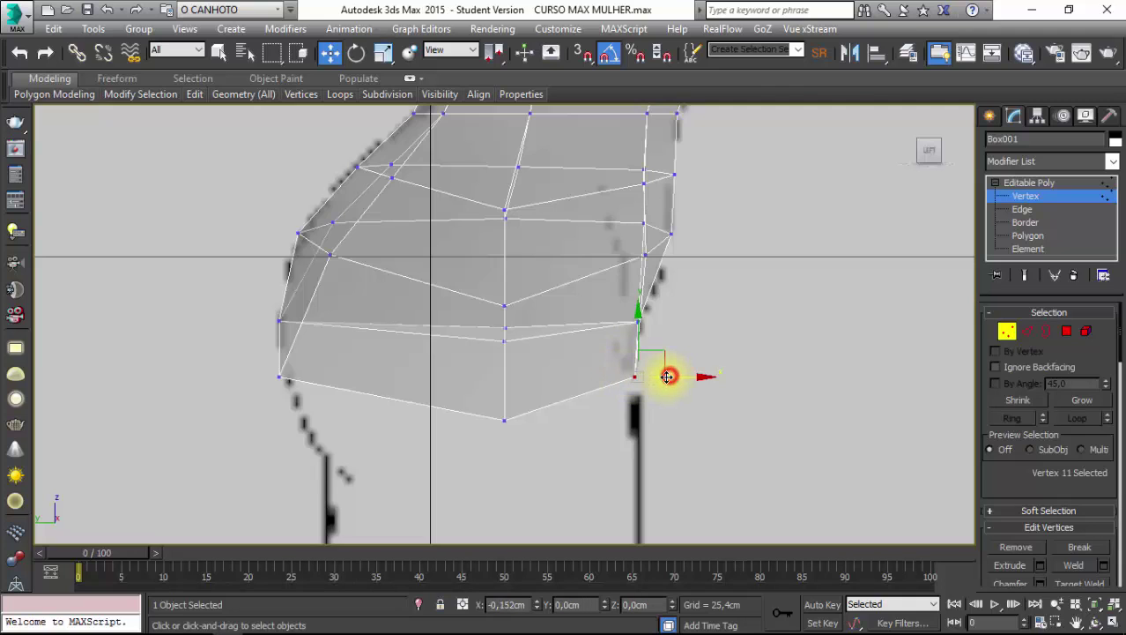
{"action": "mouse_move", "coordinate": [463, 368]}
{"action": "middle_mouse_down", "text": "alt"}
{"action": "mouse_move", "coordinate": [283, 347]}
{"action": "mouse_move", "coordinate": [324, 348]}
{"action": "middle_mouse_up", "text": "alt"}
{"action": "left_click_drag", "start_coordinate": [324, 349], "coordinate": [360, 377]}
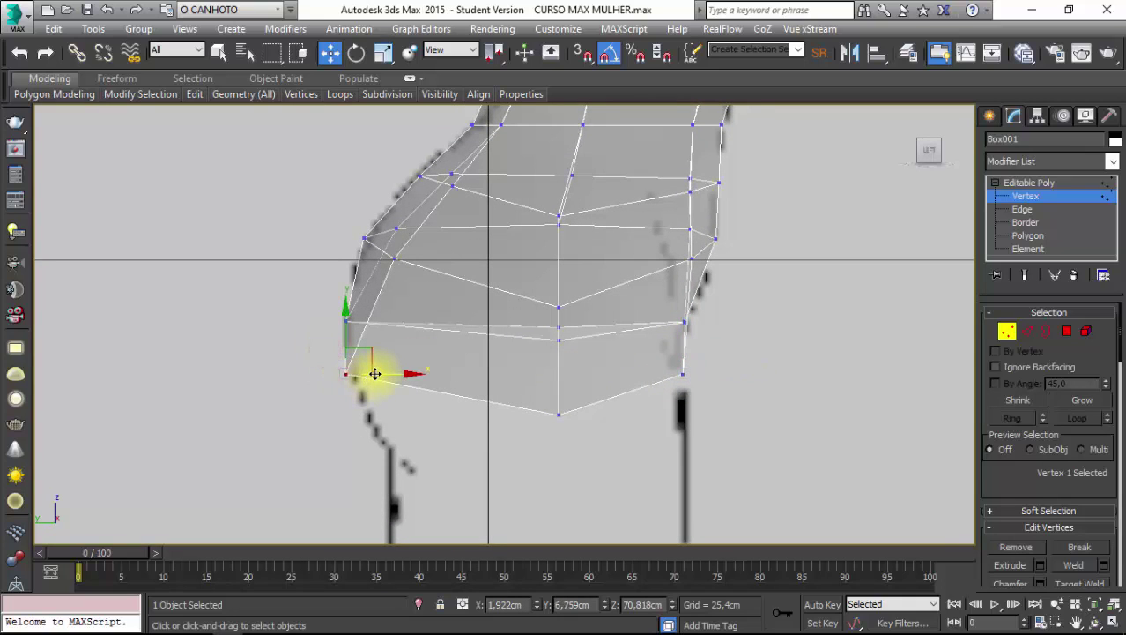
{"action": "middle_click_drag", "start_coordinate": [275, 353], "coordinate": [330, 299], "text": "alt"}
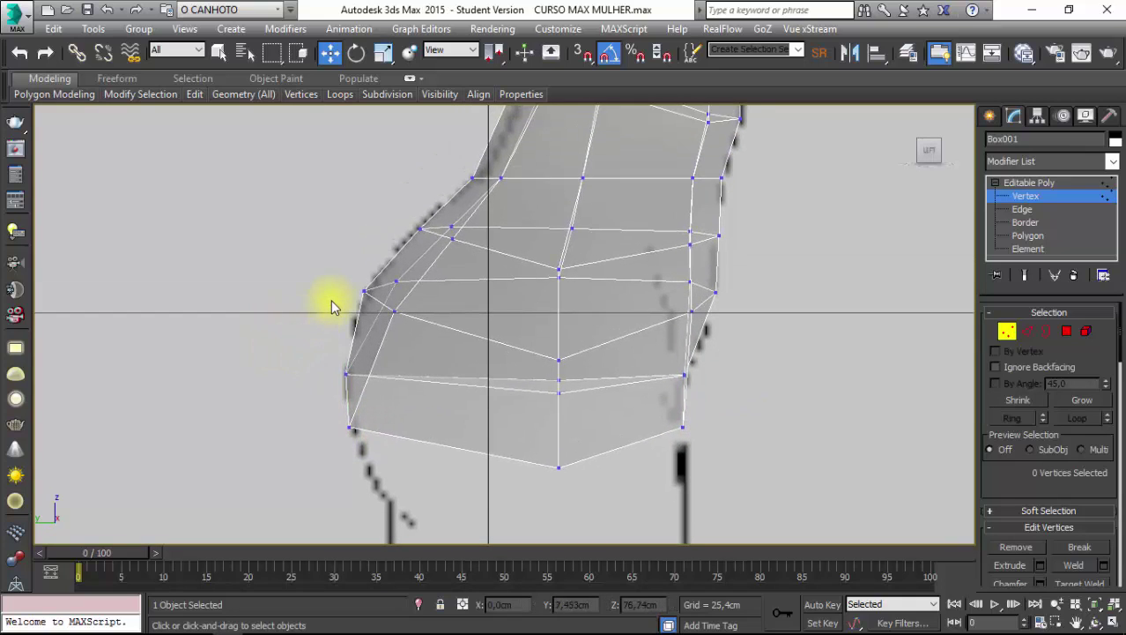
{"action": "left_click", "coordinate": [323, 300]}
Nudge bottom-edge Vertex 22 by 0.746 cm along Y in the Top view.
{"action": "key", "text": "l"}
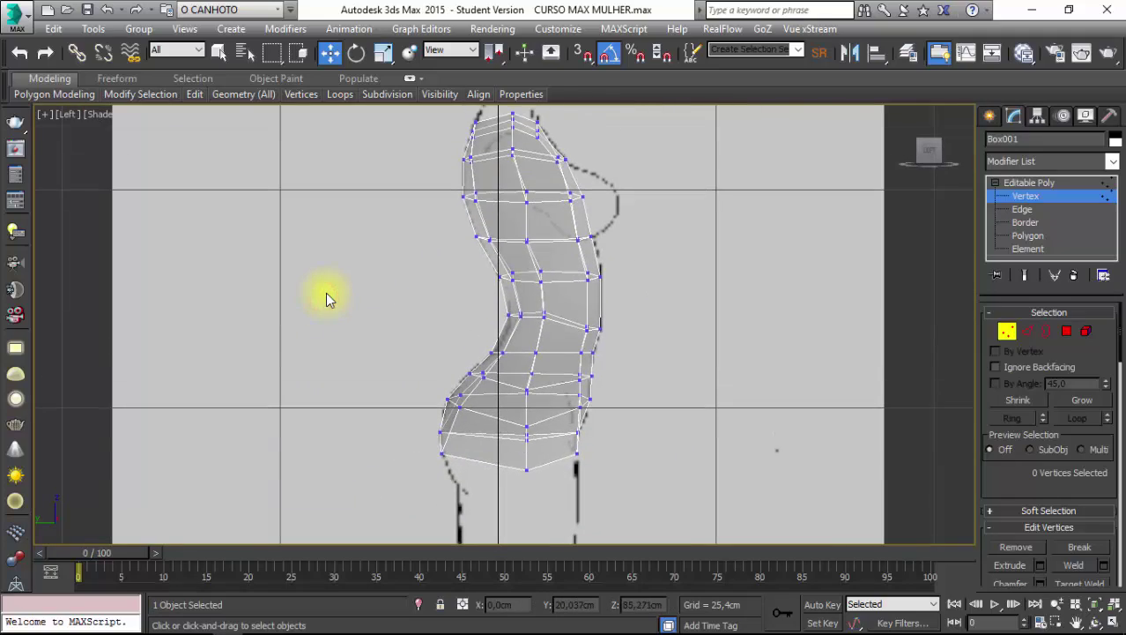
{"action": "key", "text": "p"}
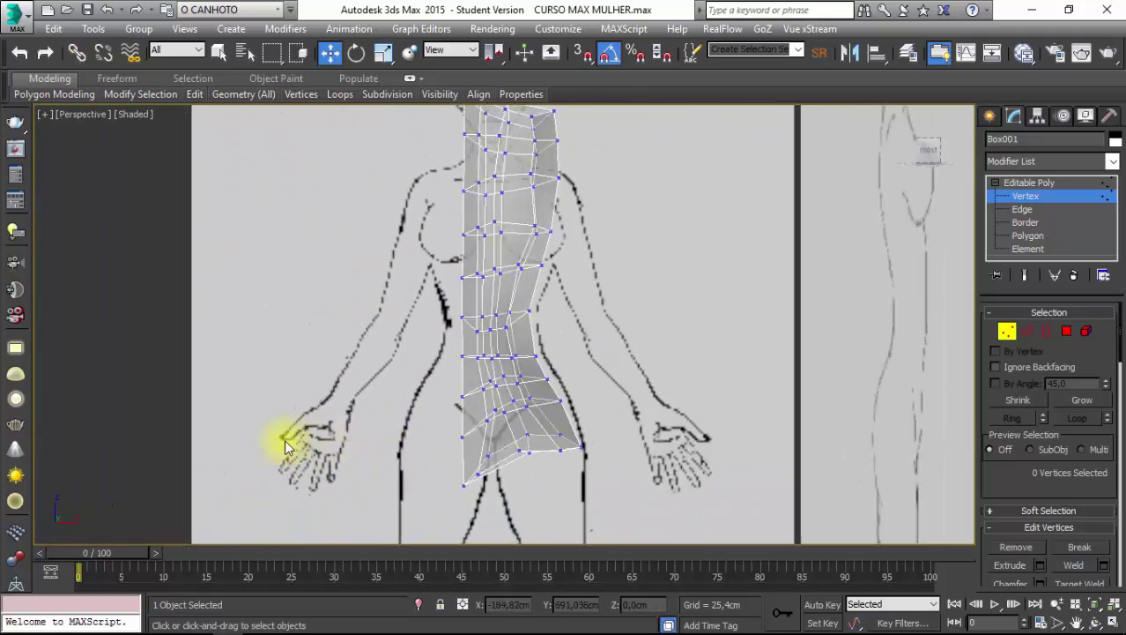
{"action": "mouse_move", "coordinate": [257, 385]}
{"action": "middle_mouse_down", "text": "alt"}
{"action": "mouse_move", "coordinate": [359, 339]}
{"action": "mouse_move", "coordinate": [384, 404]}
{"action": "mouse_move", "coordinate": [481, 476]}
{"action": "mouse_move", "coordinate": [503, 455]}
{"action": "mouse_move", "coordinate": [493, 446]}
{"action": "mouse_move", "coordinate": [533, 418]}
{"action": "middle_mouse_up", "text": "alt"}
{"action": "left_click", "coordinate": [532, 410]}
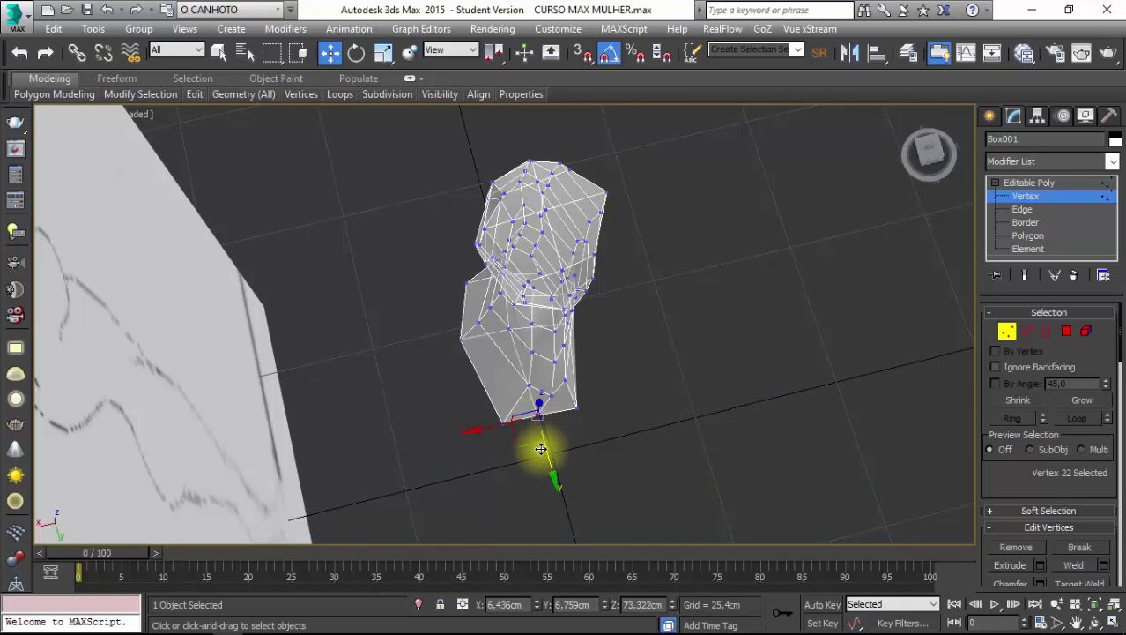
{"action": "key", "text": "t"}
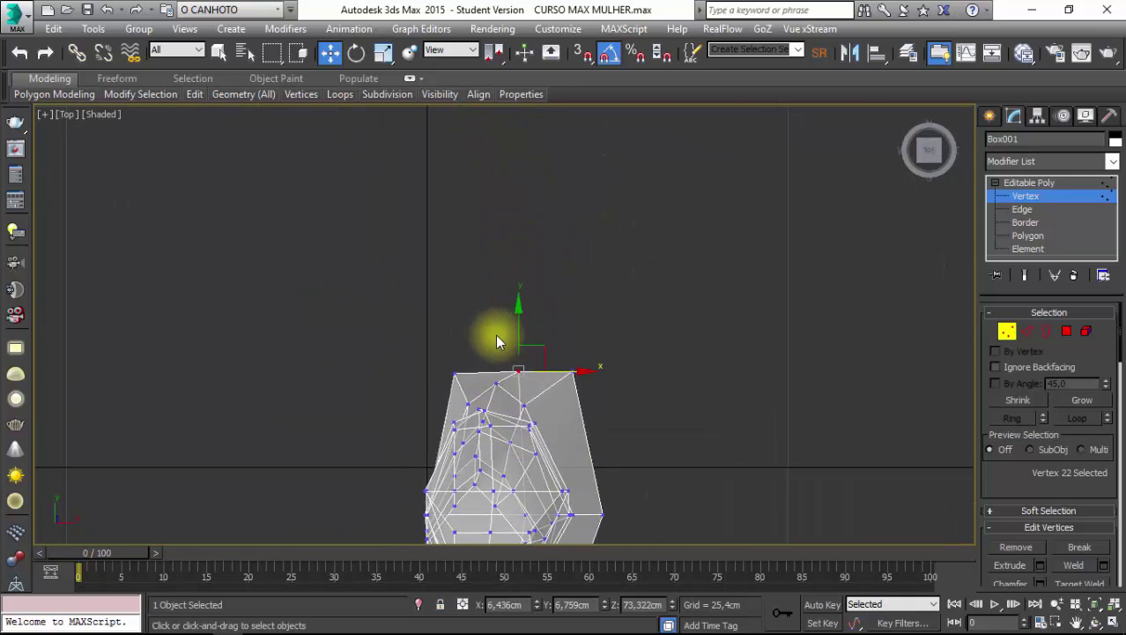
{"action": "left_click_drag", "start_coordinate": [522, 325], "coordinate": [522, 317]}
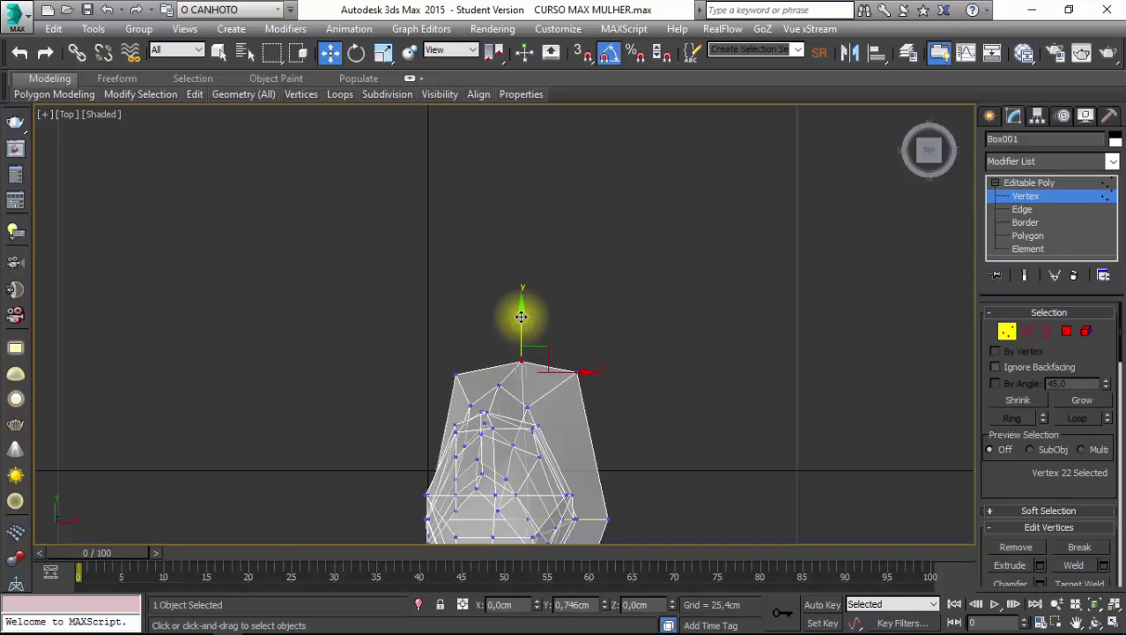
{"action": "left_click", "coordinate": [426, 344]}
{"action": "key", "text": "p"}
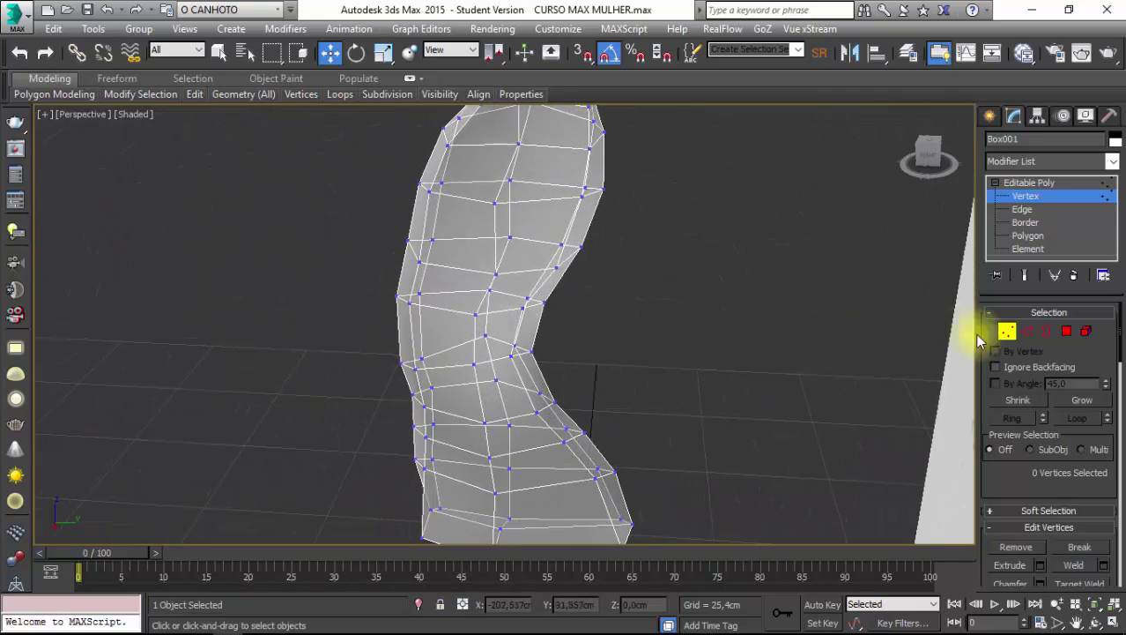
Exit Vertex mode, reselect Box001 and orbit the Perspective view to inspect it.
{"action": "left_click", "coordinate": [1016, 338]}
{"action": "left_click", "coordinate": [824, 283]}
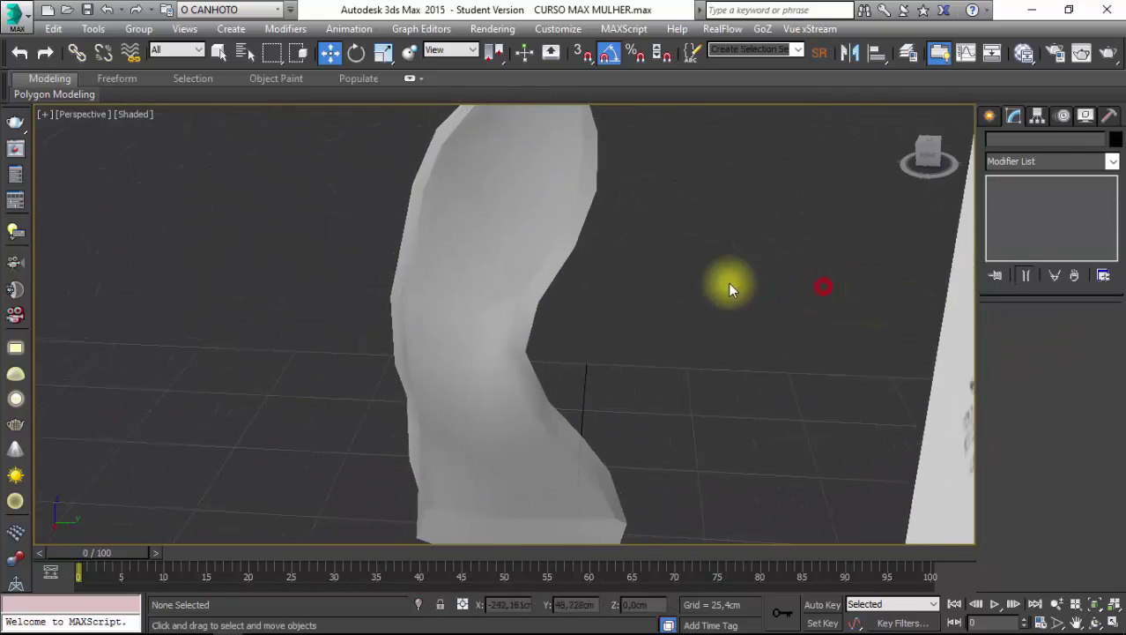
{"action": "mouse_move", "coordinate": [728, 282]}
{"action": "middle_mouse_down", "text": "alt"}
{"action": "mouse_move", "coordinate": [495, 272]}
{"action": "mouse_move", "coordinate": [163, 433]}
{"action": "mouse_move", "coordinate": [300, 381]}
{"action": "mouse_move", "coordinate": [313, 426]}
{"action": "mouse_move", "coordinate": [265, 391]}
{"action": "mouse_move", "coordinate": [274, 356]}
{"action": "middle_mouse_up", "text": "alt"}
{"action": "left_click", "coordinate": [495, 272]}
{"action": "scroll", "coordinate": [163, 428], "scroll_direction": "down", "scroll_amount": 3}
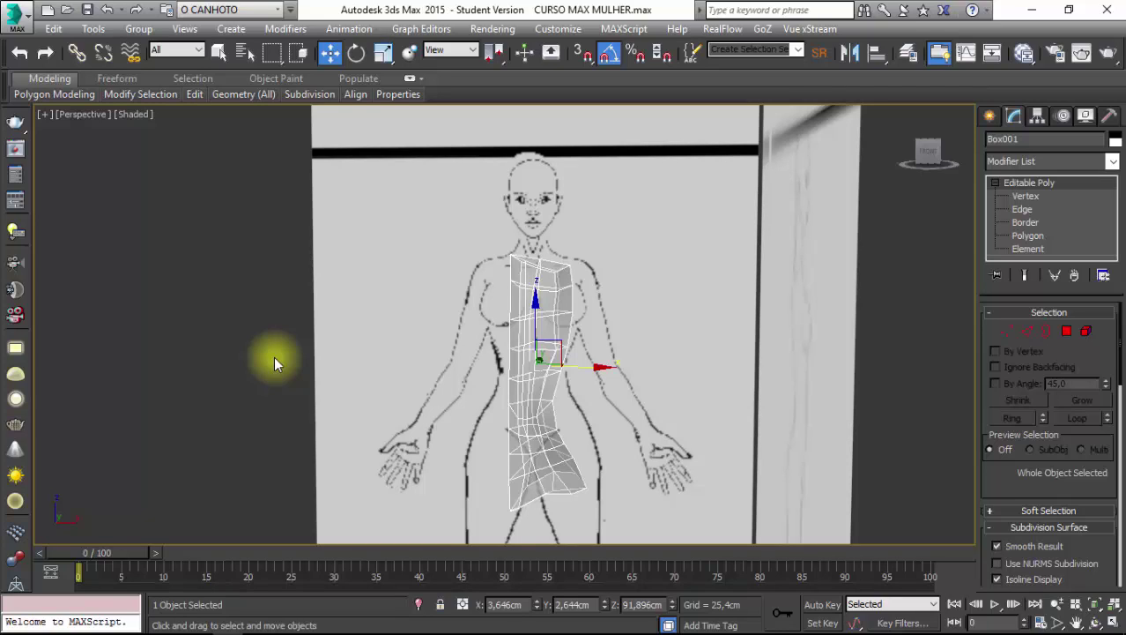
{"action": "middle_click_drag", "start_coordinate": [274, 356], "coordinate": [274, 356], "text": "alt"}
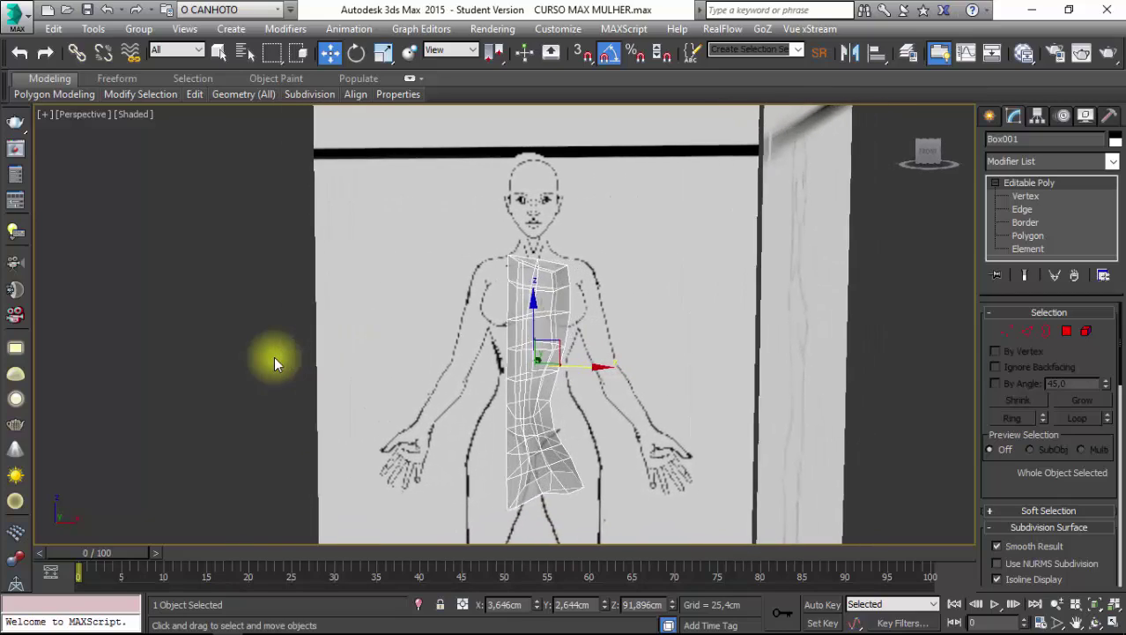